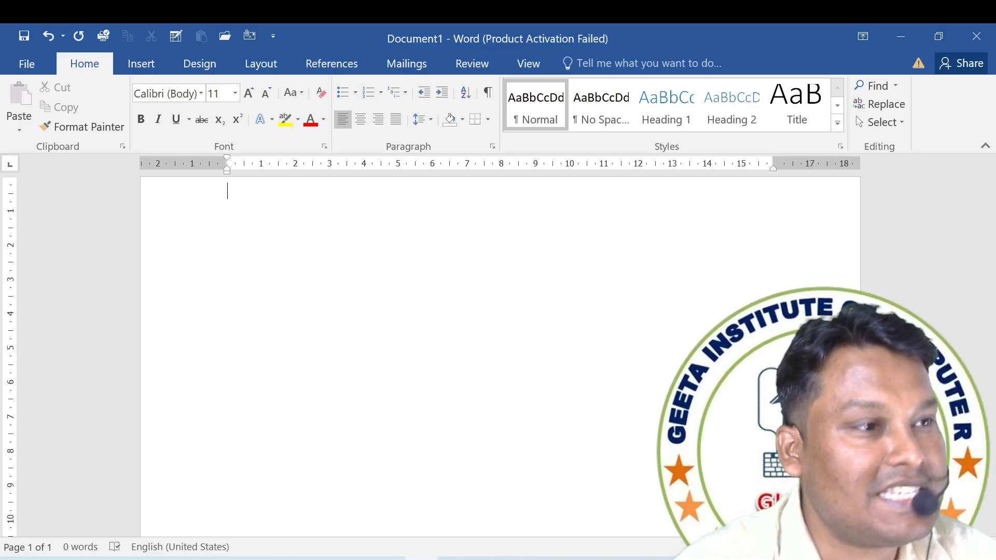
# Start a formula with an equals sign on the first line of the blank document.
pyautogui.write('=')
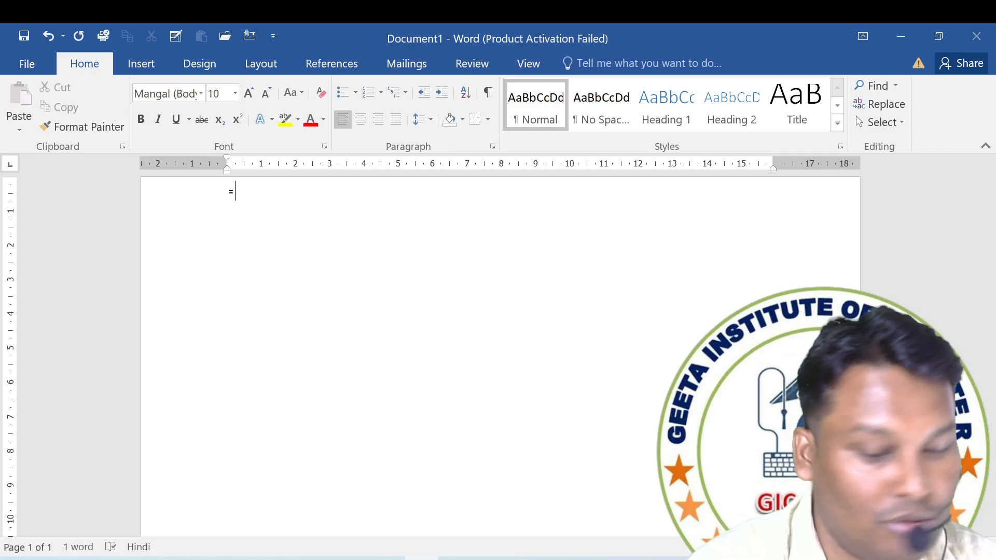
pyautogui.write('□□□□')
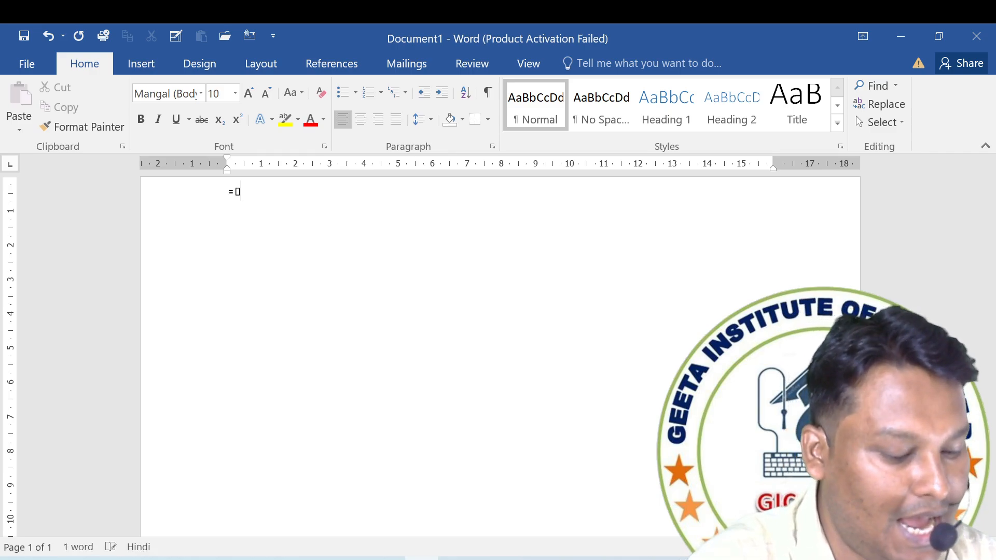
pyautogui.press('BackSpace')
pyautogui.press('BackSpace')
pyautogui.press('BackSpace')
pyautogui.press('BackSpace')
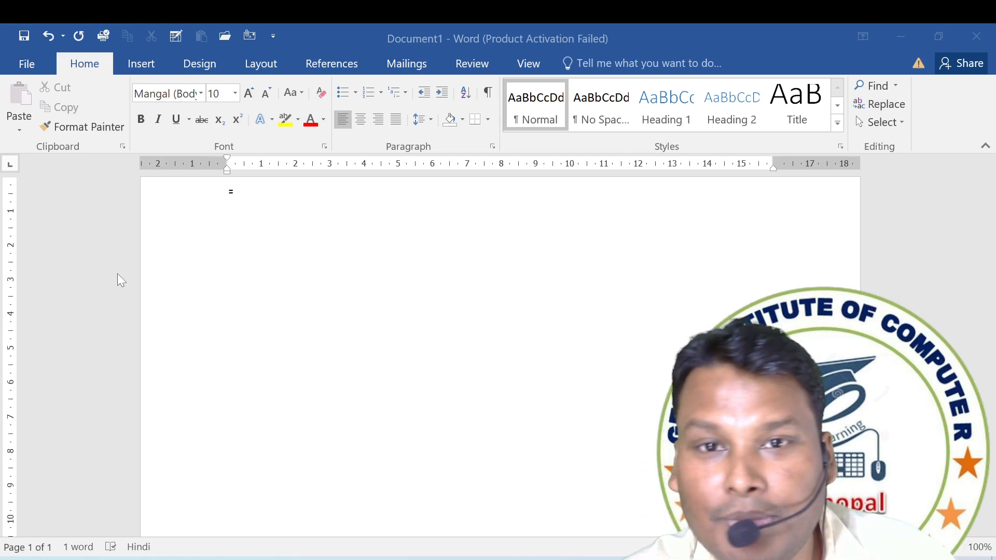
pyautogui.click(266, 193)
pyautogui.write('df')
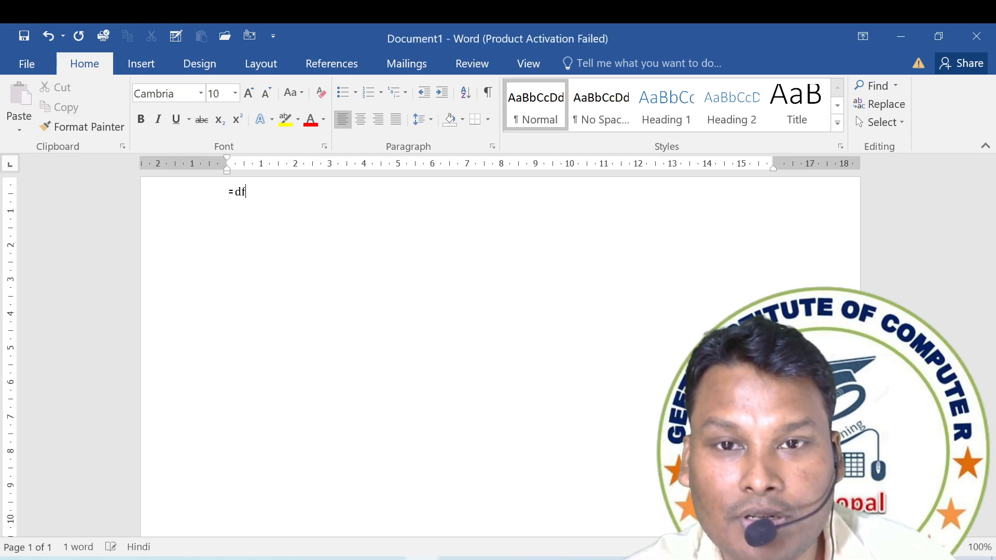
pyautogui.press('BackSpace')
pyautogui.press('BackSpace')
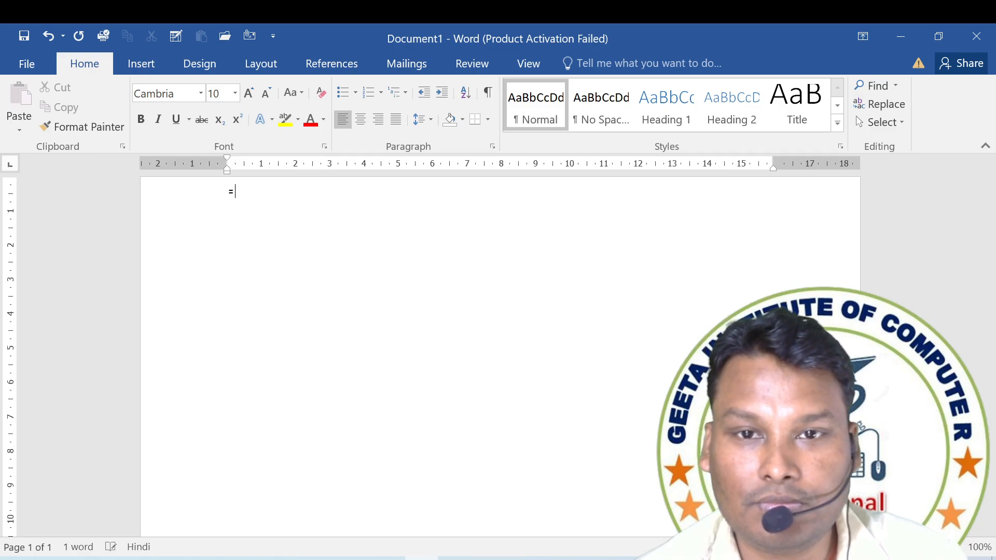
# Complete the formula as =rand(5,10) and run it to insert random sample paragraphs.
pyautogui.write('ran')
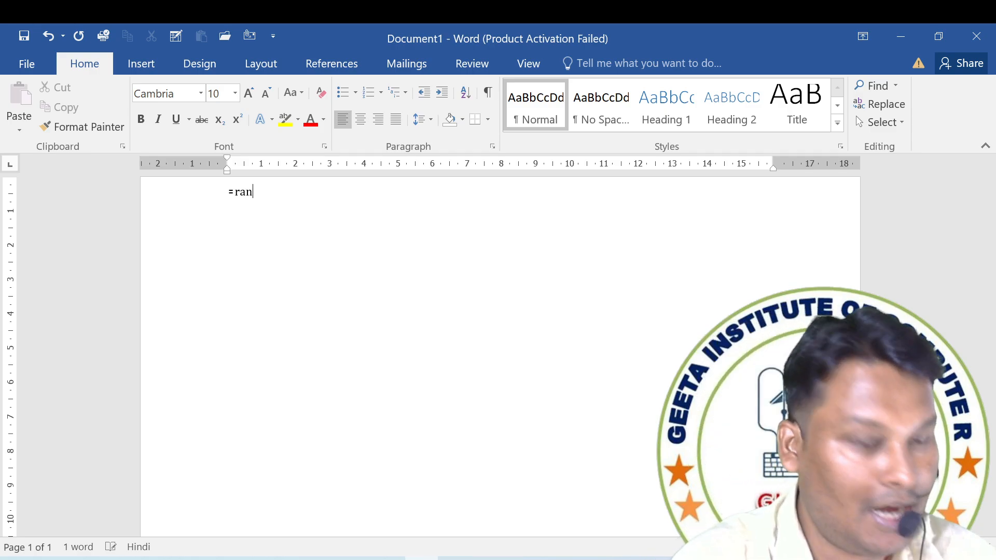
pyautogui.write('d(')
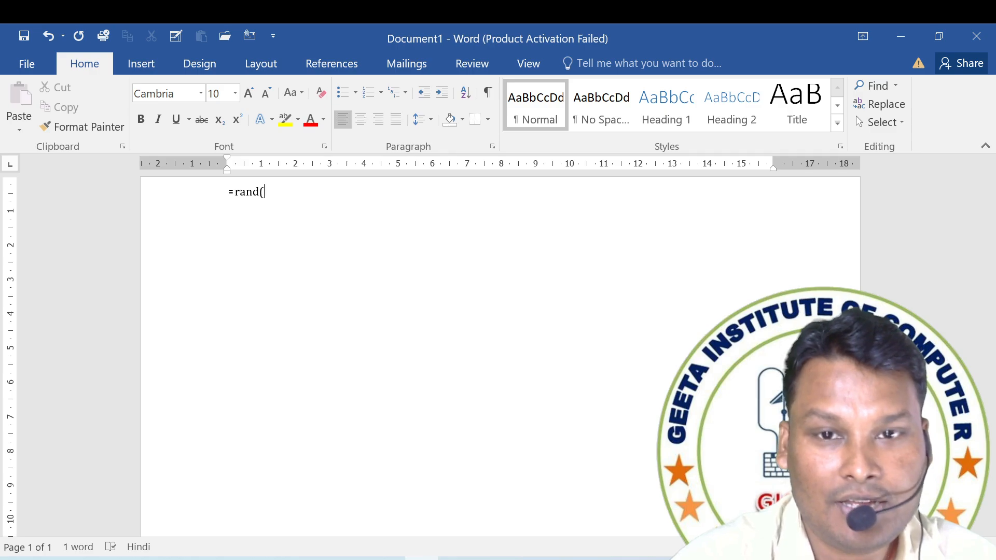
pyautogui.write('5')
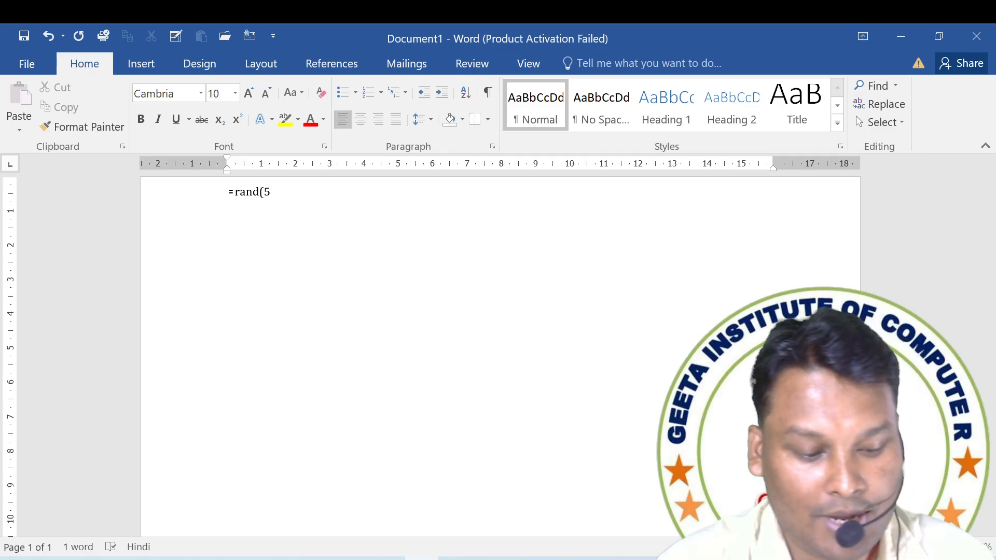
pyautogui.write(',10')
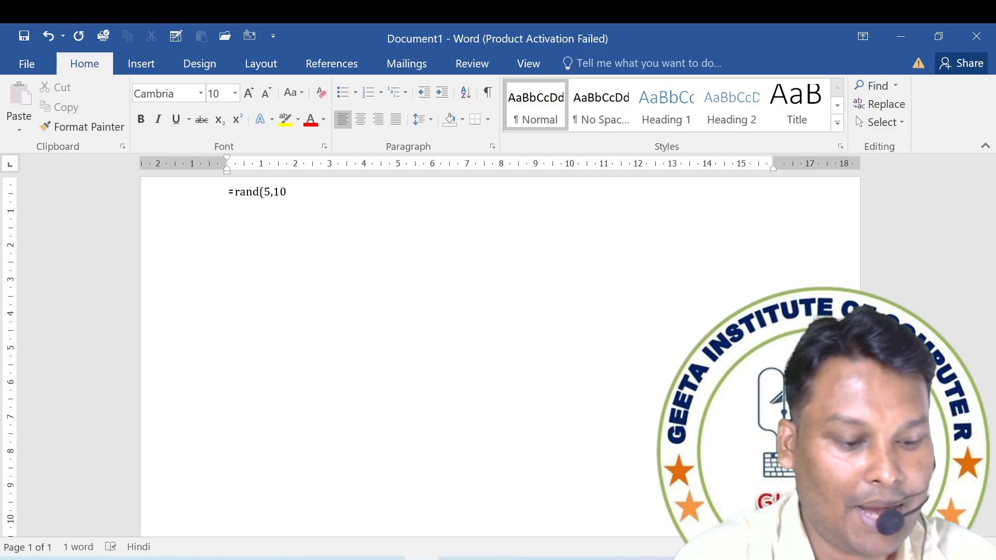
pyautogui.write(')')
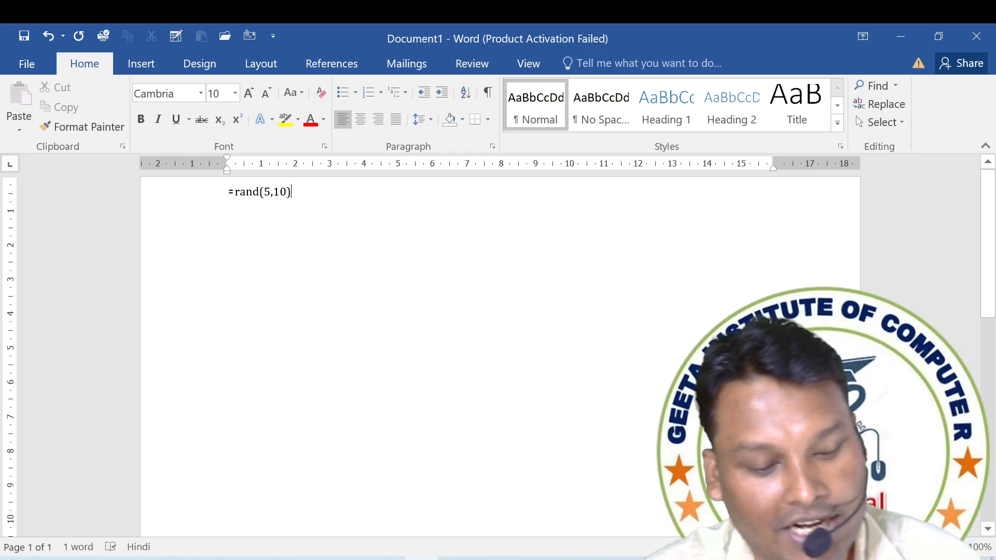
pyautogui.press('Return')
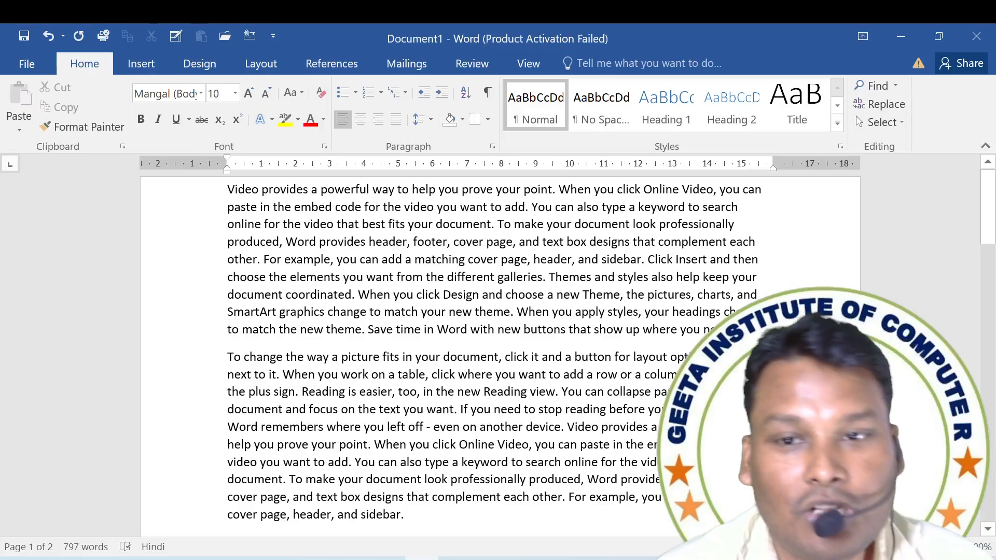
# Look through the generated sample paragraphs down to the end of the document.
pyautogui.keyDown('ctrl'); pyautogui.scroll(-2, 500, 355); pyautogui.keyUp('ctrl')
pyautogui.scroll(-1, 500, 356)
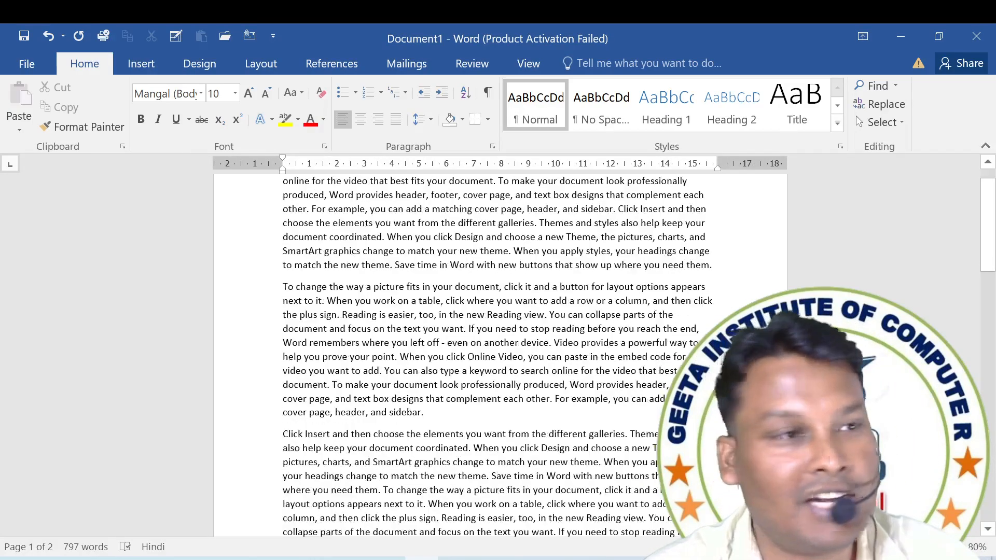
pyautogui.scroll(-1, 500, 355)
pyautogui.scroll(2, 500, 355)
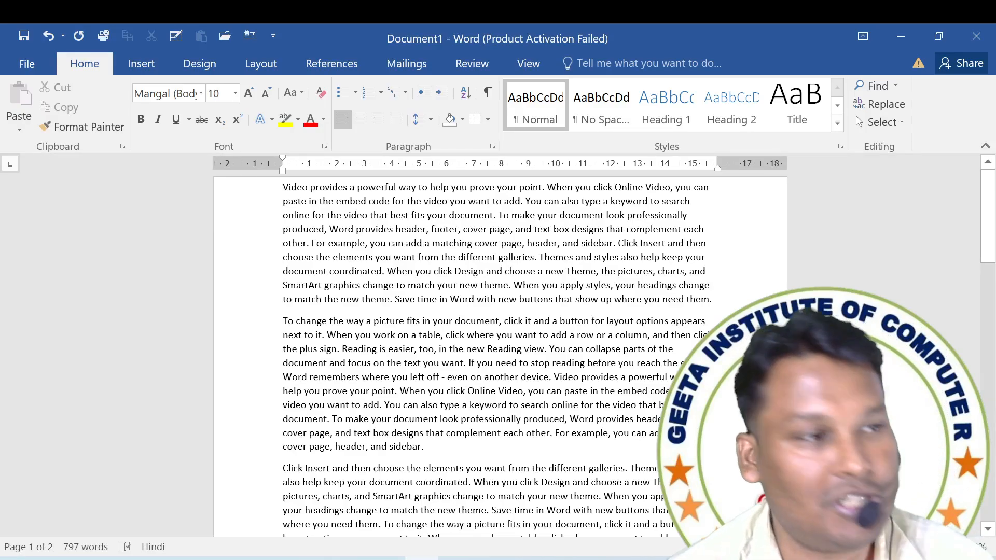
pyautogui.scroll(-5, 498, 353)
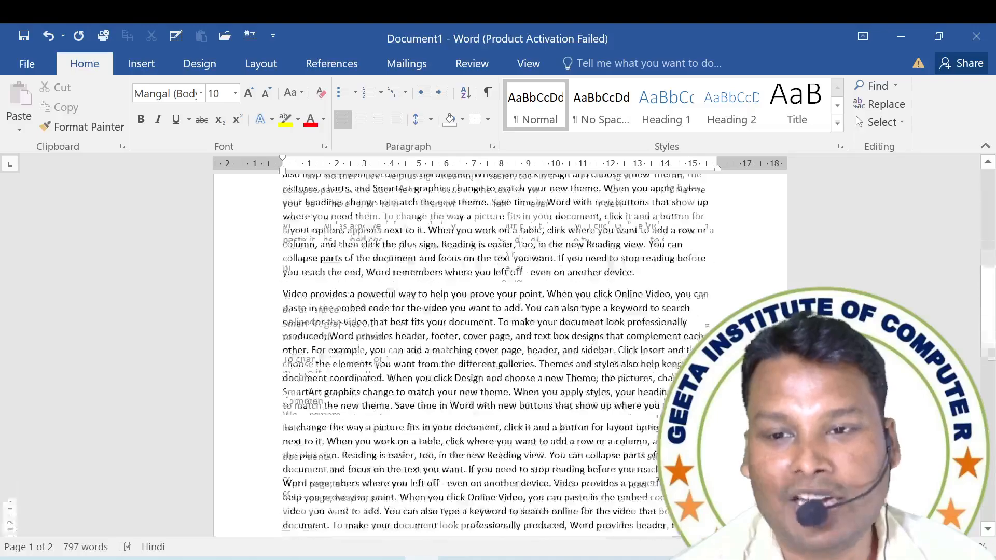
pyautogui.scroll(-5, 345, 284)
pyautogui.scroll(1, 345, 285)
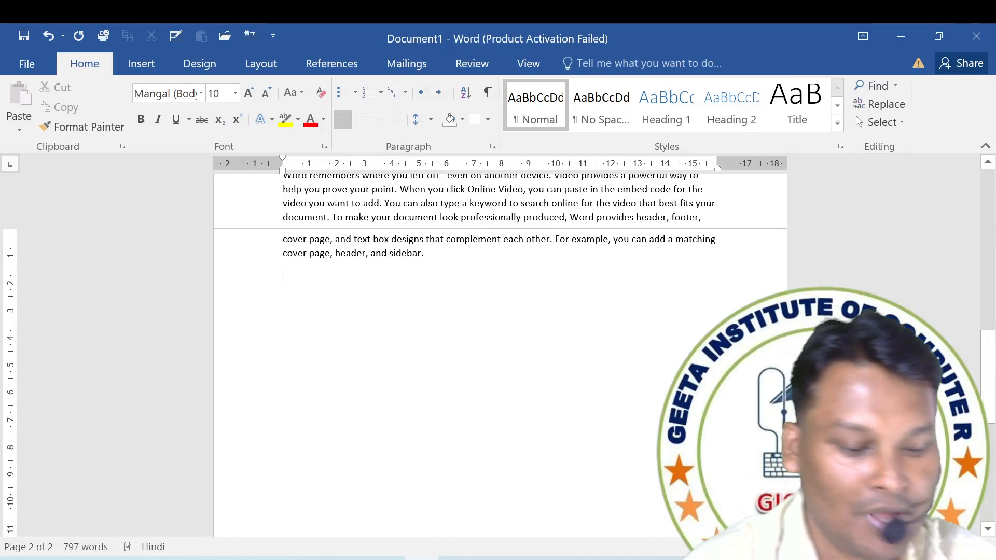
# Enter the person's first name in capitals, two blank lines below the sample text.
pyautogui.press('Return')
pyautogui.press('Return')
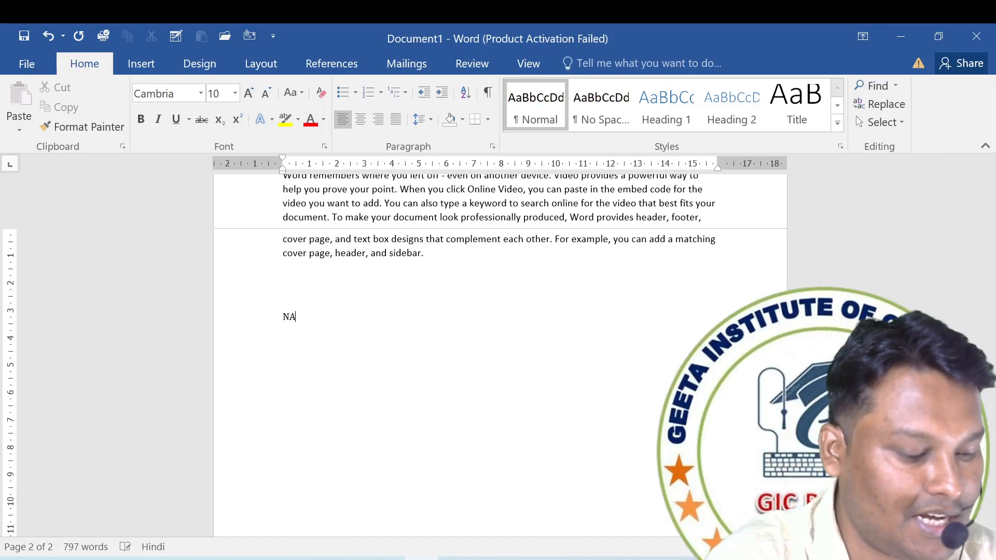
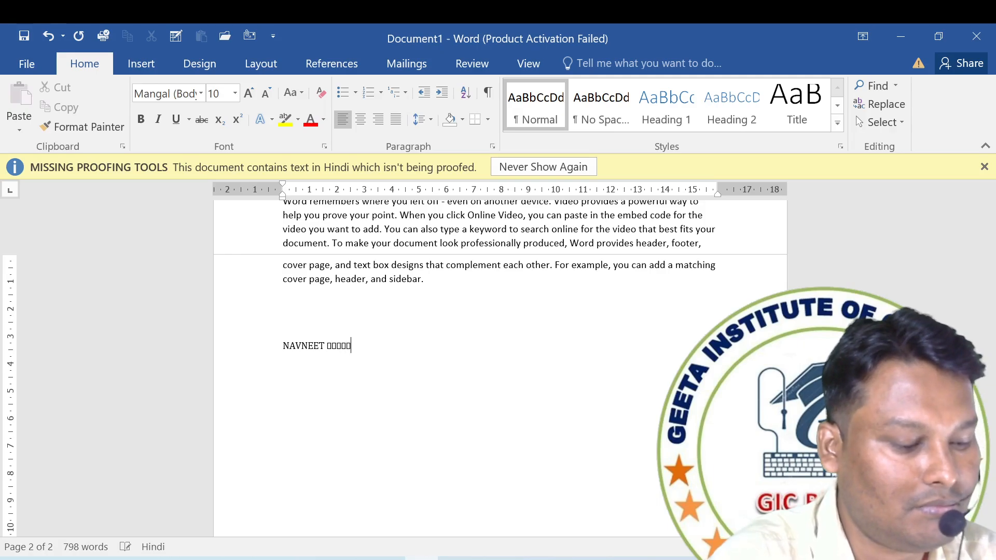
pyautogui.write('  □□□□□')
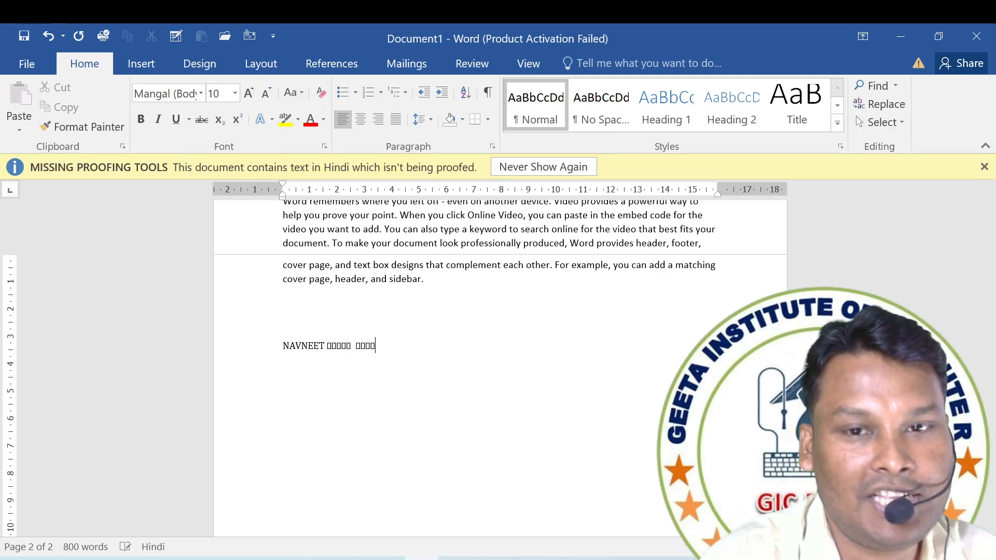
pyautogui.press('BackSpace')
pyautogui.press('BackSpace')
pyautogui.press('BackSpace')
pyautogui.press('BackSpace')
pyautogui.press('BackSpace')
pyautogui.press('BackSpace')
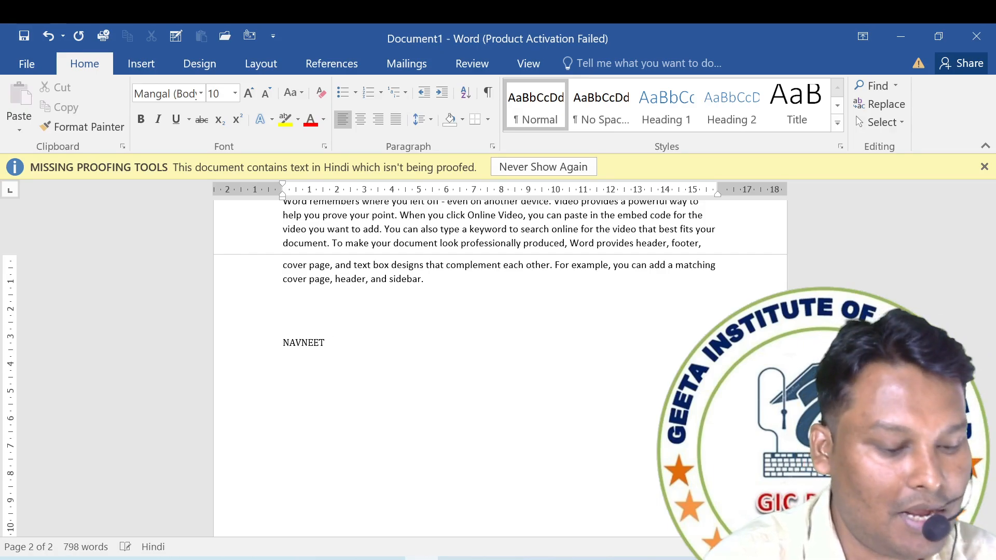
pyautogui.write('□□')
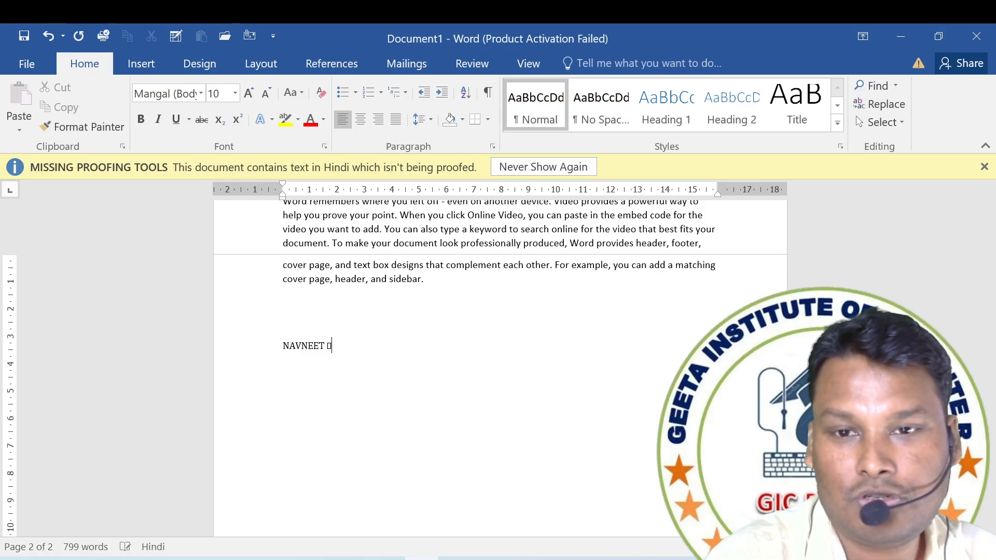
pyautogui.press('BackSpace')
pyautogui.press('BackSpace')
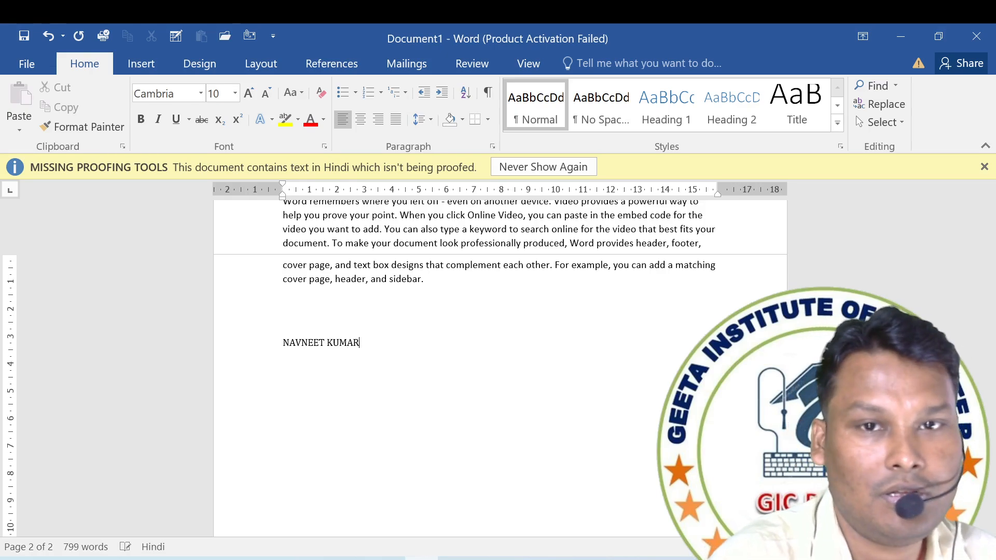
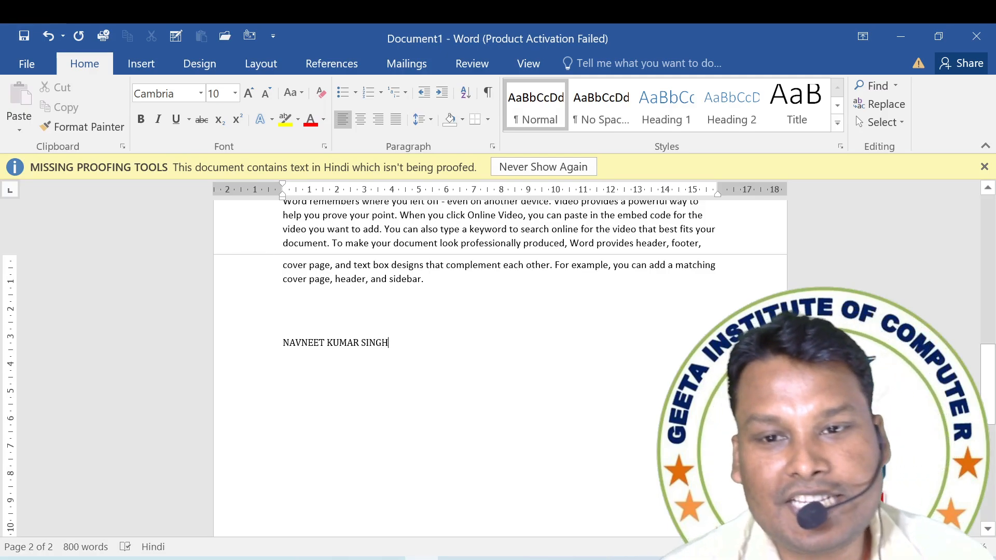
# Cut the first name from the name line and paste it at the end of that line.
pyautogui.doubleClick(300, 343)
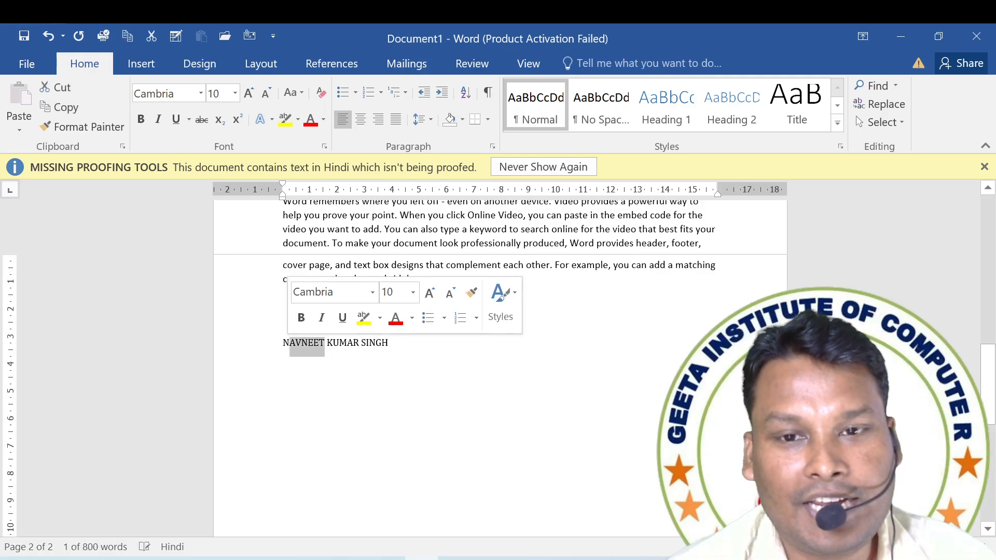
pyautogui.press('Left')
pyautogui.hotkey('shift', 'Right')
pyautogui.hotkey('shift', 'Right')
pyautogui.hotkey('shift', 'Right')
pyautogui.hotkey('shift', 'Right')
pyautogui.hotkey('shift', 'Right')
pyautogui.hotkey('shift', 'Right')
pyautogui.hotkey('shift', 'Right')
pyautogui.hotkey('shift', 'Right')
pyautogui.press('super+c')
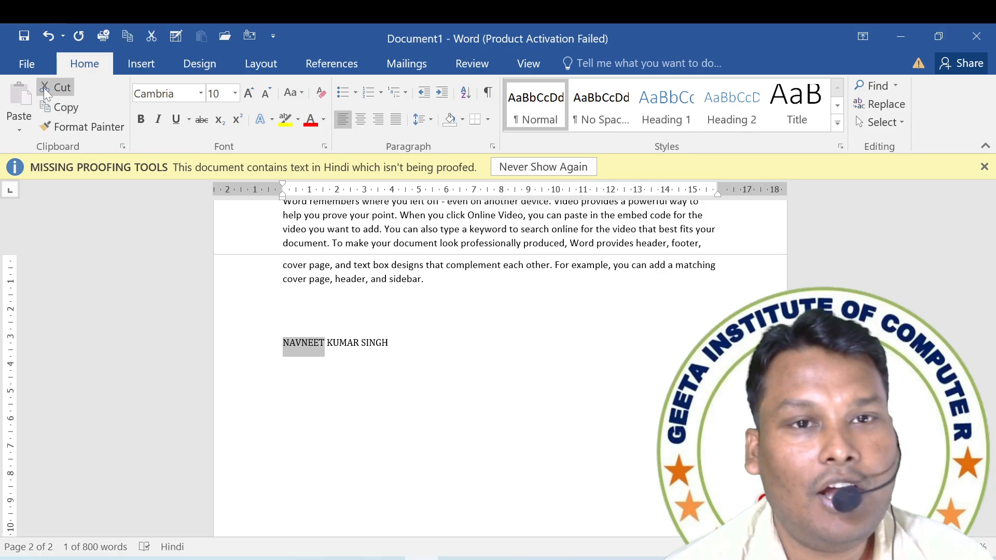
pyautogui.click(54, 85)
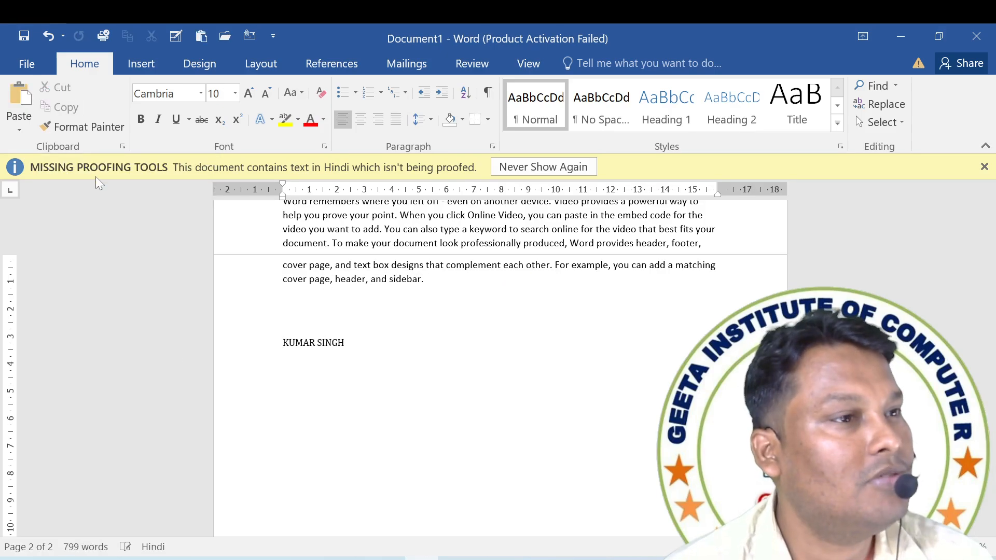
pyautogui.press('End')
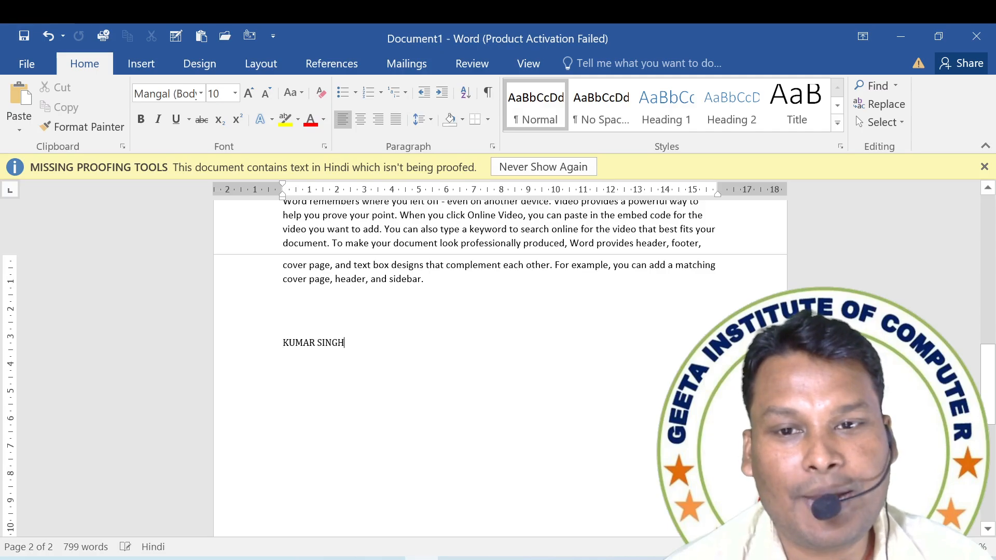
pyautogui.click(21, 98)
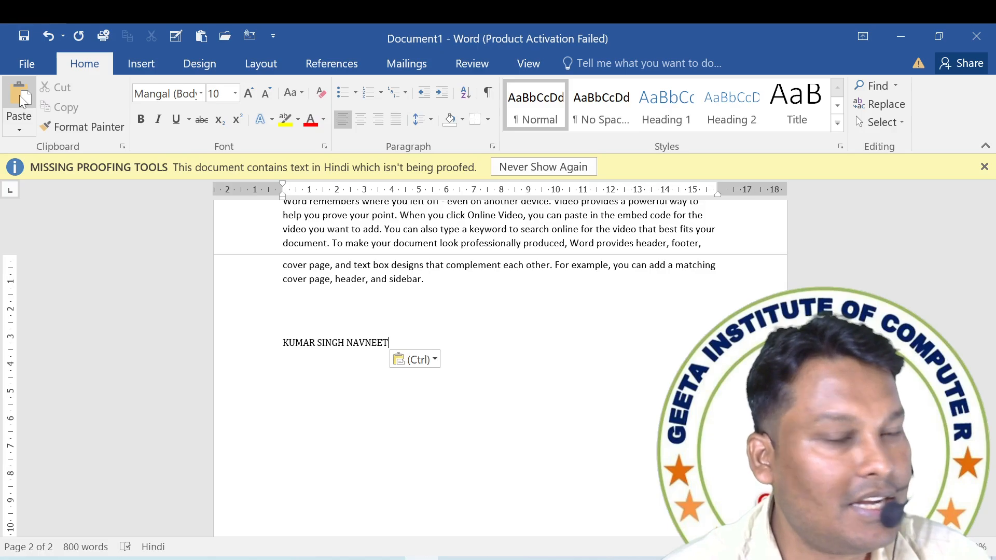
# Copy the first two words of the name line and paste them at the end of that line.
pyautogui.moveTo(282, 343); pyautogui.dragTo(346, 344)
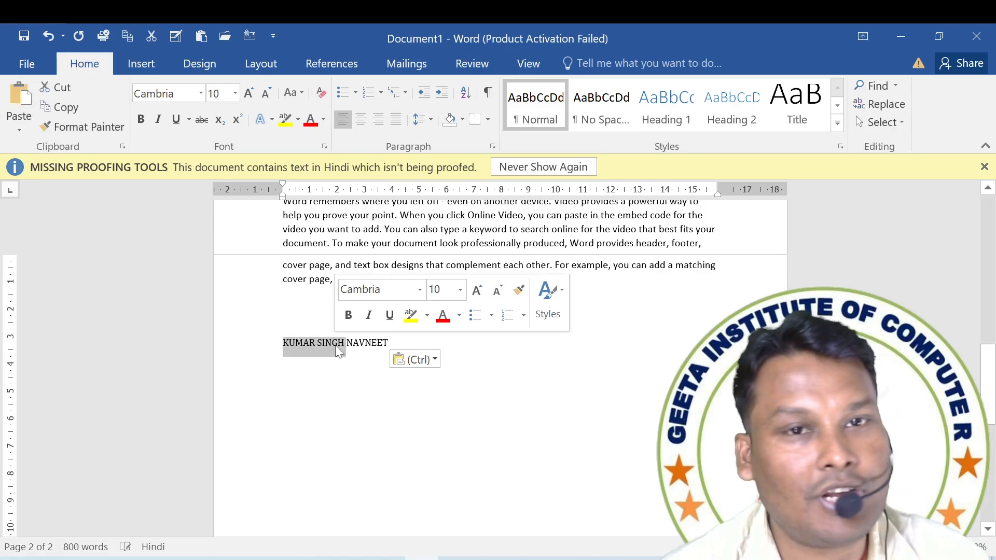
pyautogui.click(67, 110)
pyautogui.click(283, 322)
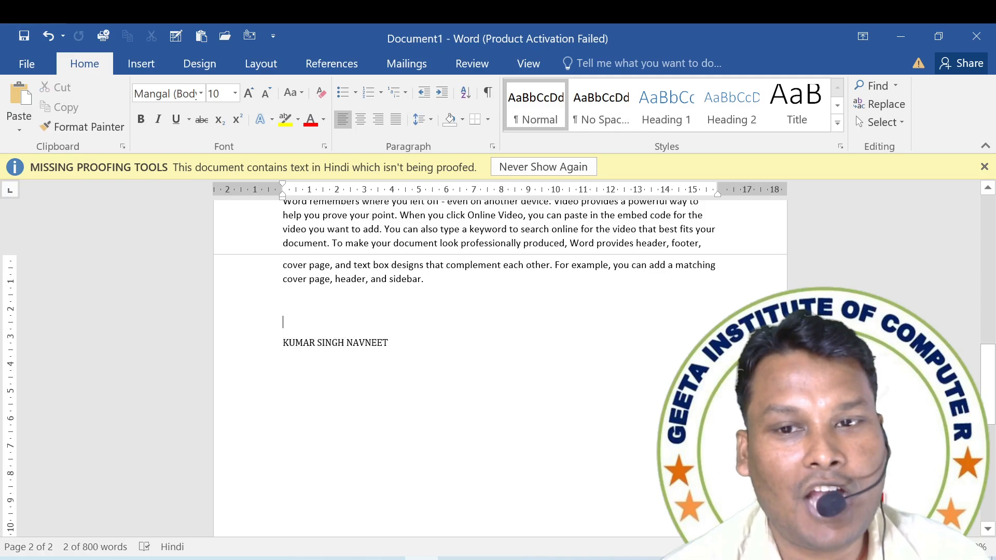
pyautogui.click(389, 343)
pyautogui.click(24, 100)
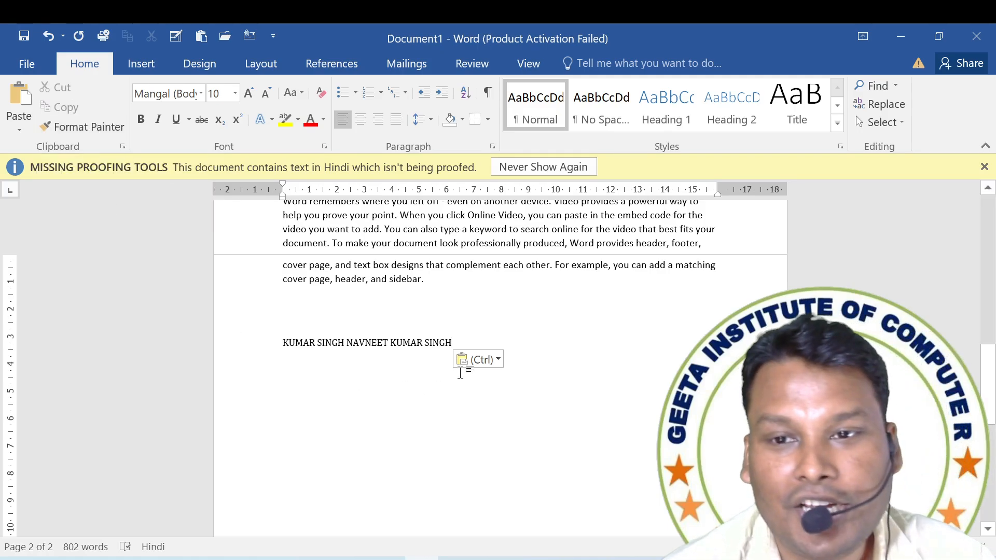
# Cut the repeated two words at the end of the name line and paste them as text only at its start.
pyautogui.moveTo(452, 344); pyautogui.dragTo(390, 344)
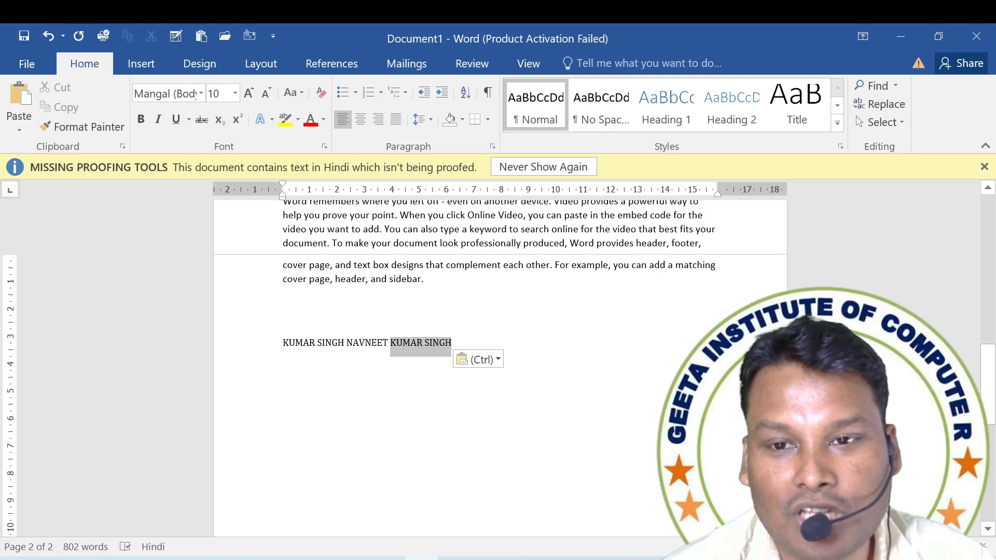
pyautogui.rightClick(397, 348)
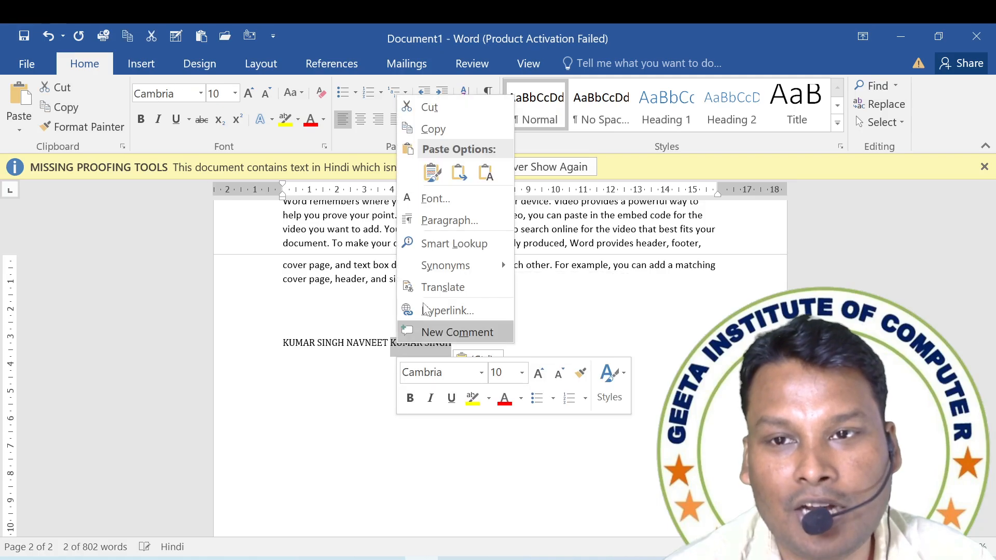
pyautogui.click(429, 108)
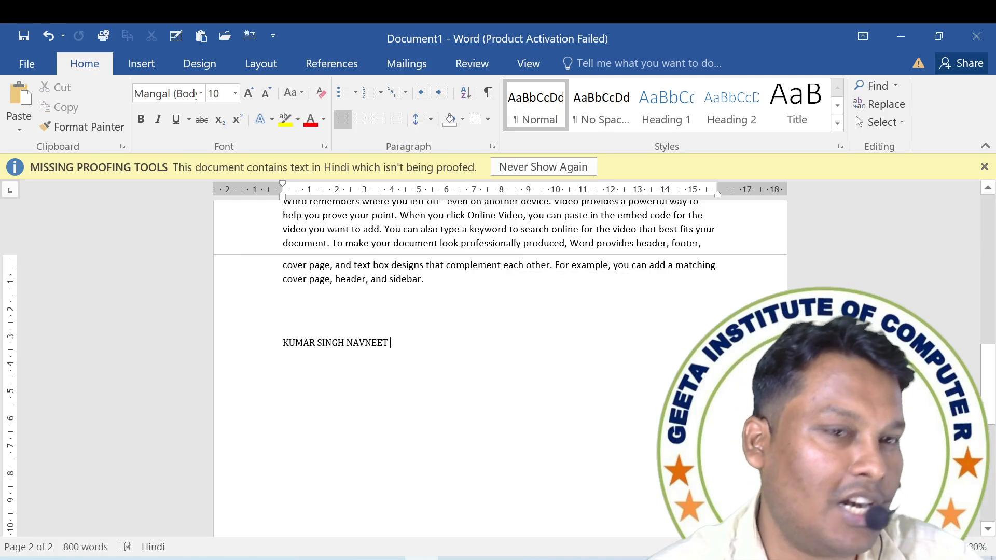
pyautogui.rightClick(285, 345)
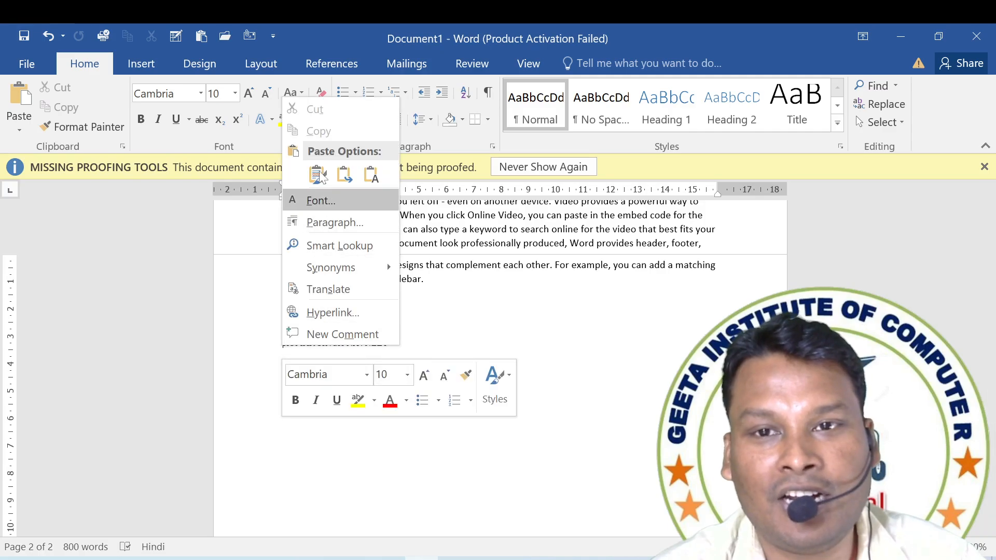
pyautogui.click(371, 173)
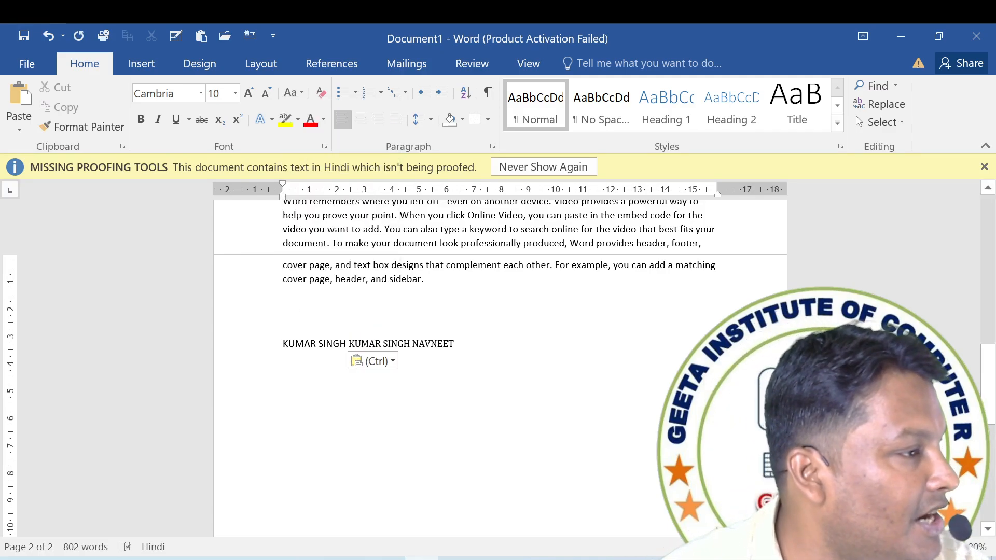
# Cut the last two words of the name line and paste them at its start.
pyautogui.moveTo(456, 344); pyautogui.dragTo(397, 347)
pyautogui.press('Delete')
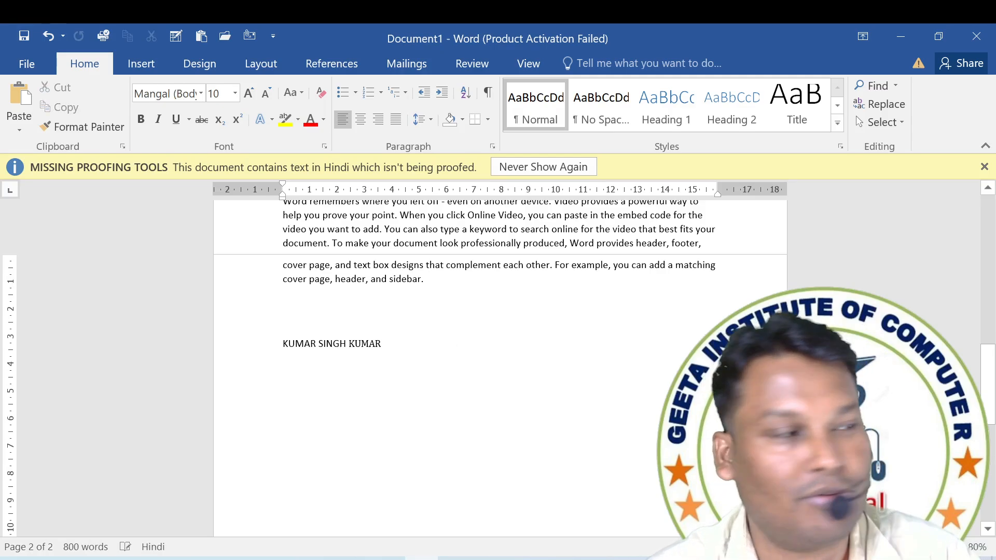
pyautogui.press('Home')
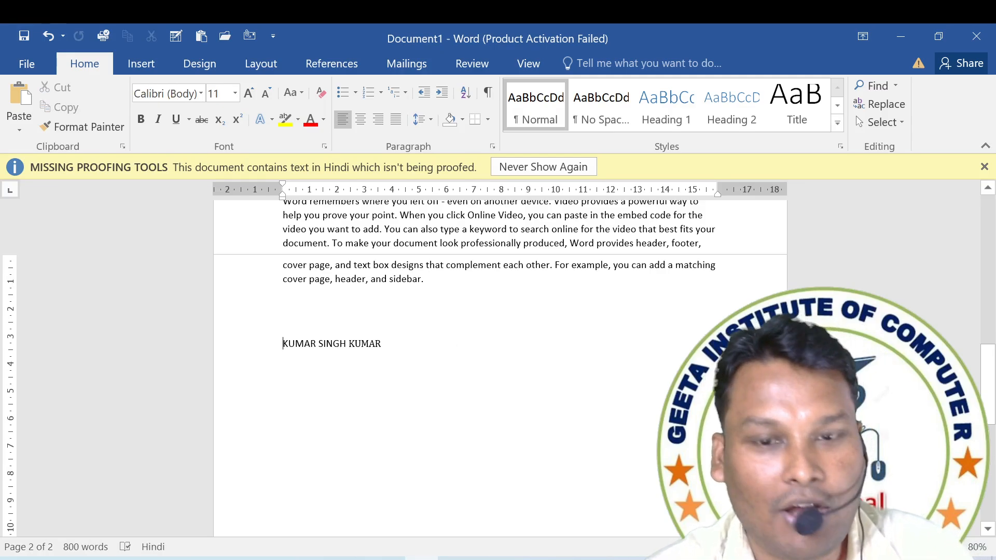
pyautogui.hotkey('ctrl', 'v')
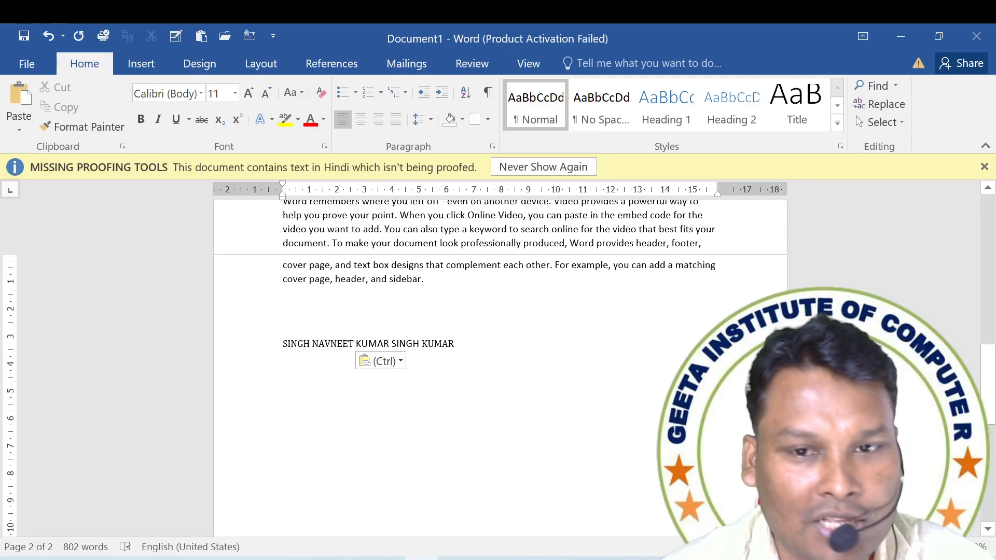
# Move the second and third words of the name line to the end of that line.
pyautogui.moveTo(283, 344); pyautogui.dragTo(355, 344)
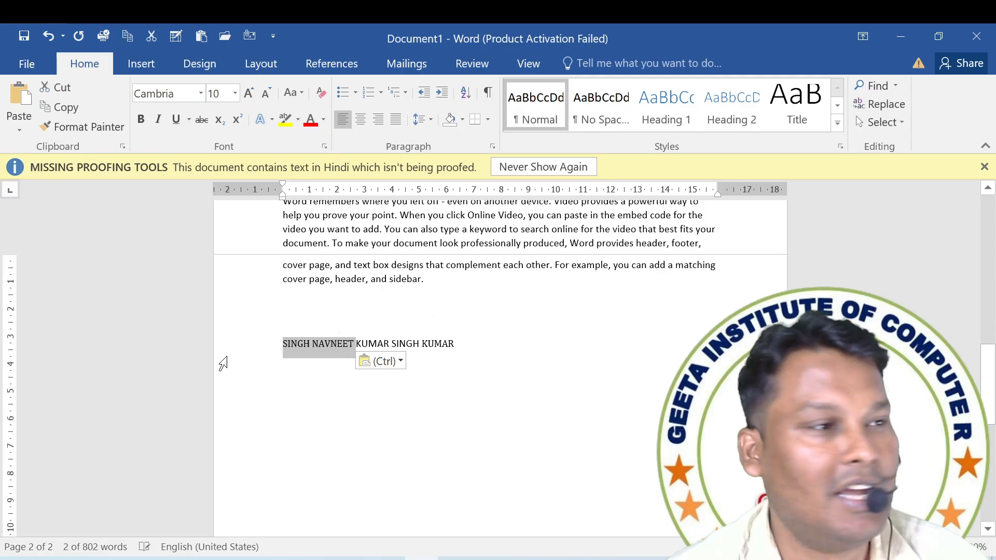
pyautogui.click(320, 345)
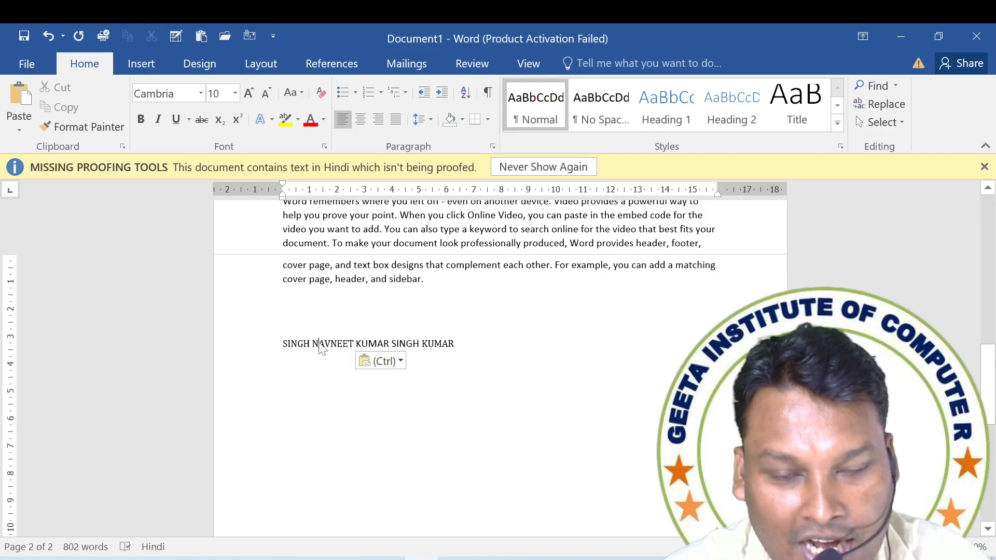
pyautogui.moveTo(320, 344); pyautogui.dragTo(462, 352)
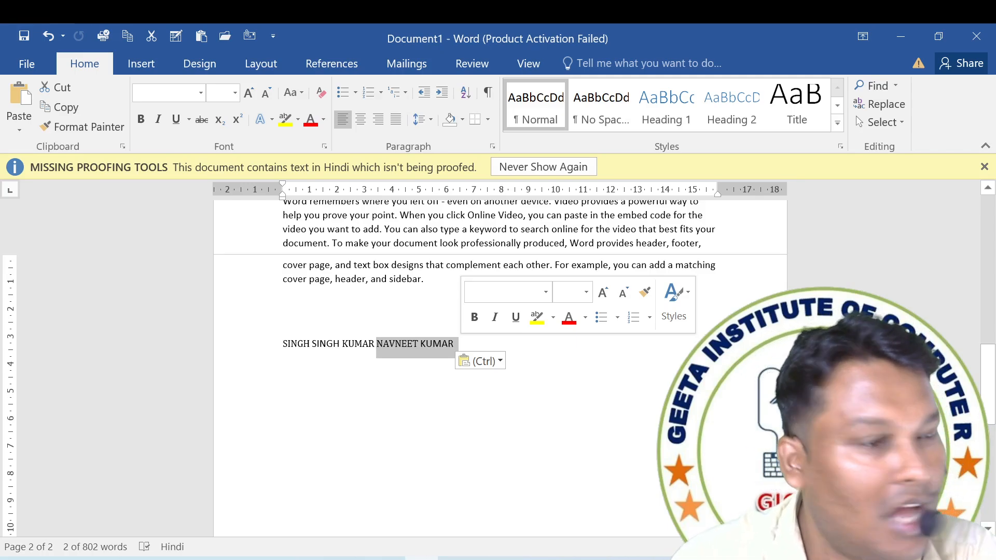
# Place a copy of the name line's last word at the start of that line.
pyautogui.click(435, 345)
pyautogui.doubleClick(439, 343)
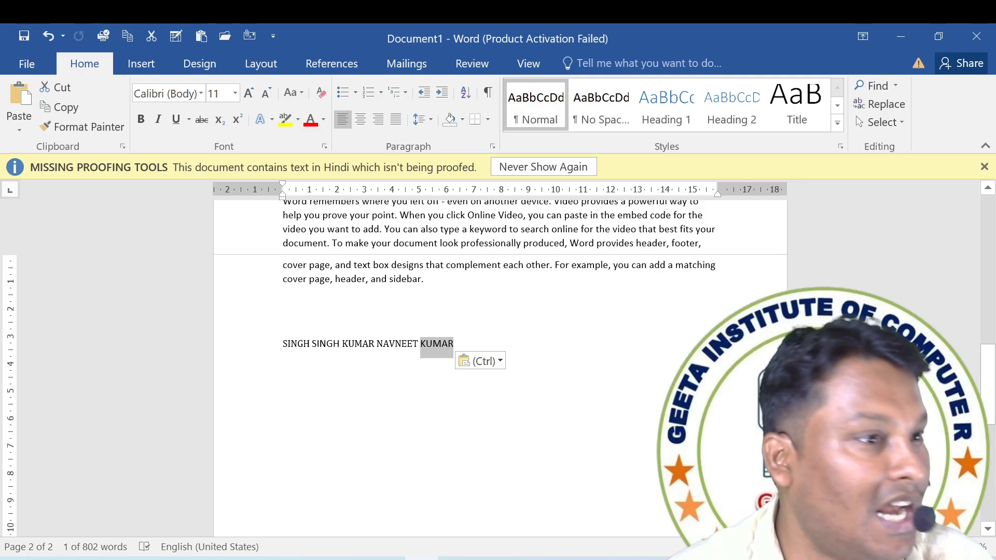
pyautogui.moveTo(434, 354); pyautogui.dragTo(285, 346)
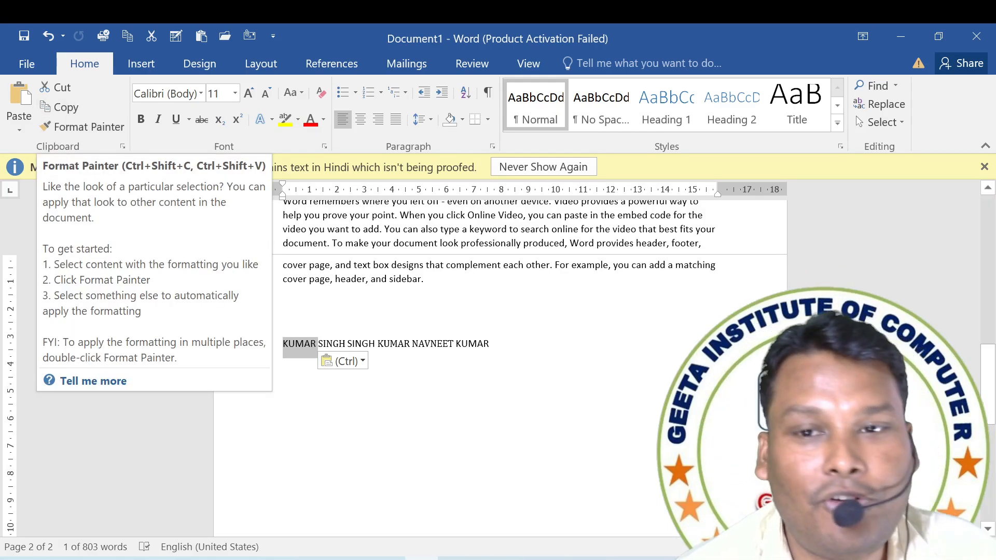
# Make the whole first paragraph of the document bold and color its text red.
pyautogui.scroll(4, 498, 363)
pyautogui.scroll(4, 498, 363)
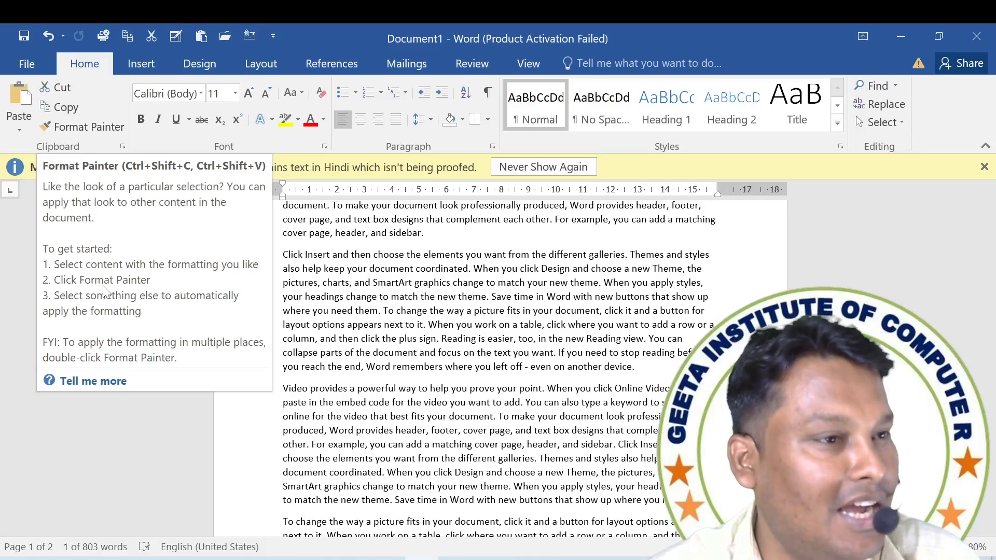
pyautogui.click(519, 290)
pyautogui.scroll(7, 519, 290)
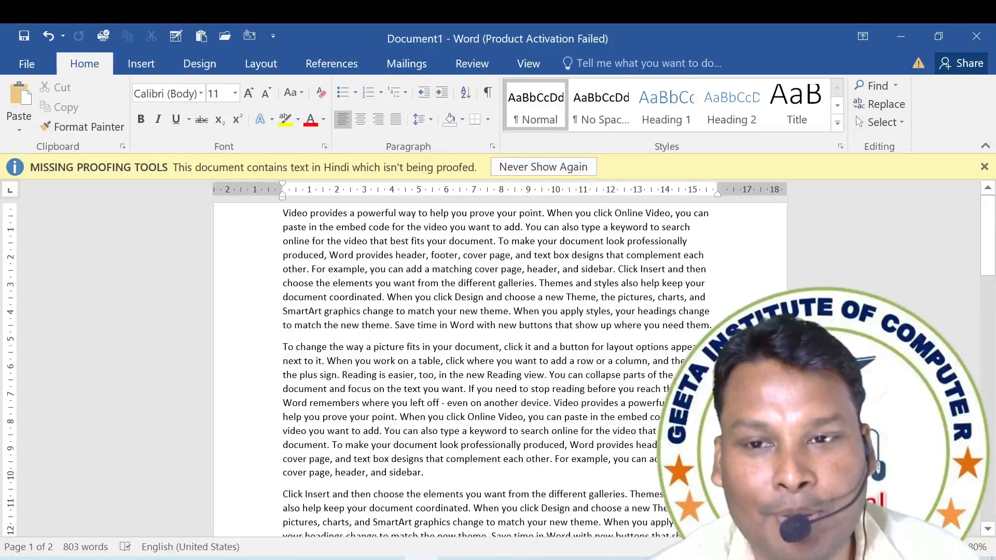
pyautogui.moveTo(283, 213); pyautogui.dragTo(367, 227)
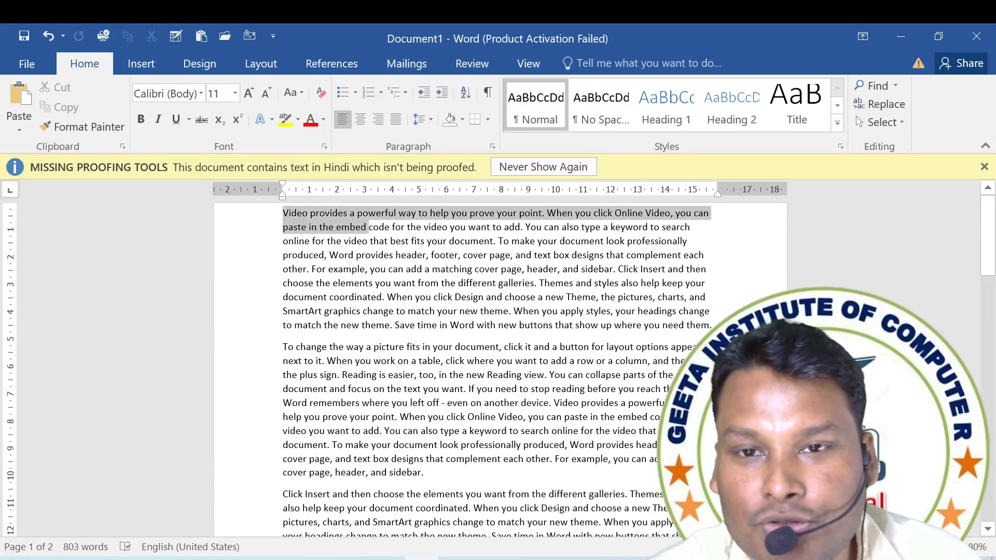
pyautogui.click(370, 228)
pyautogui.moveTo(666, 326); pyautogui.dragTo(285, 200)
pyautogui.click(712, 325)
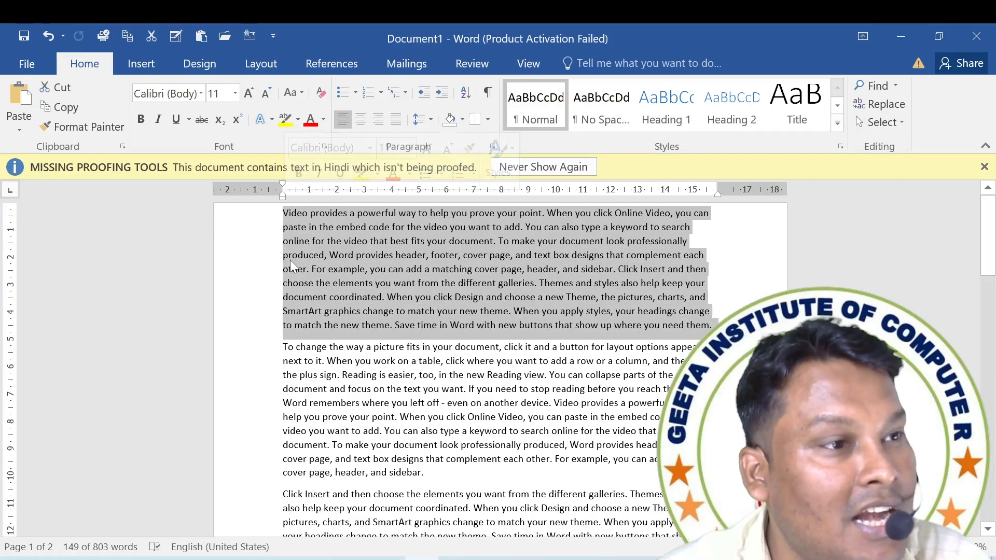
pyautogui.click(141, 119)
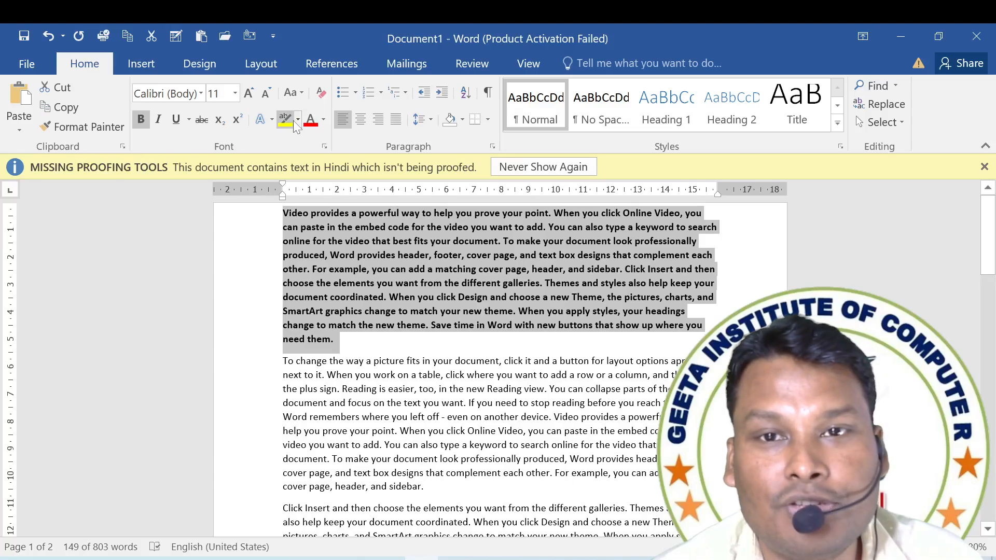
pyautogui.click(311, 121)
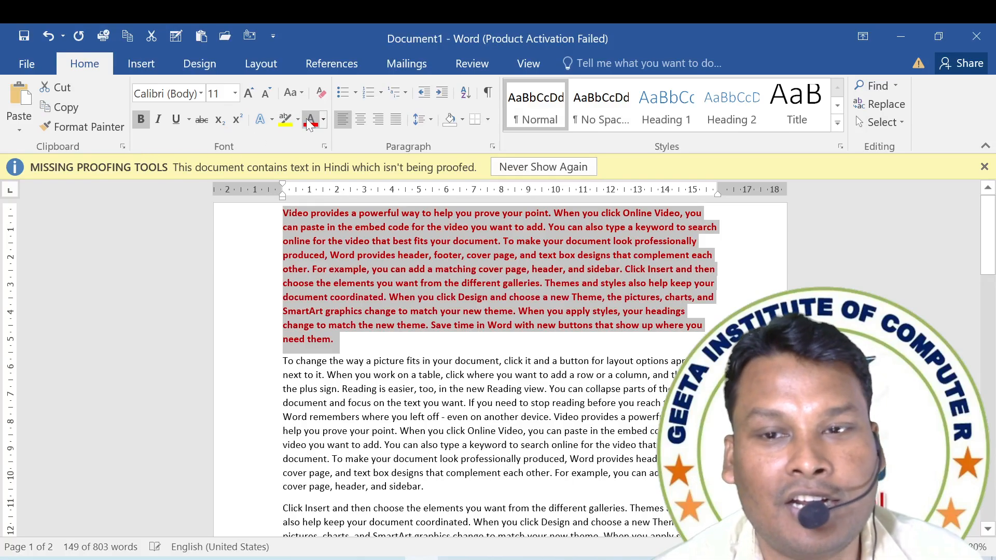
# Set the first paragraph's font size to 12 and its font to Arial Black.
pyautogui.click(251, 96)
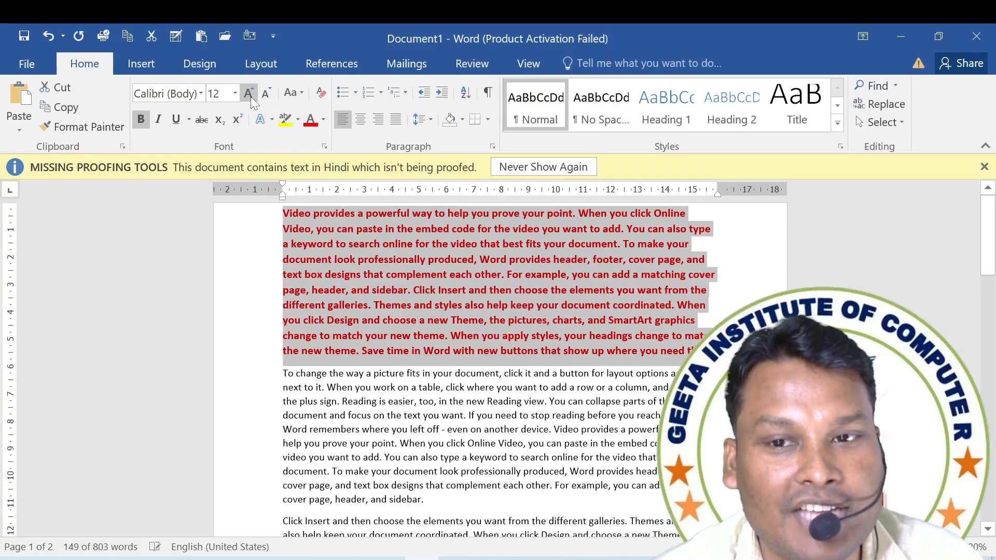
pyautogui.click(200, 97)
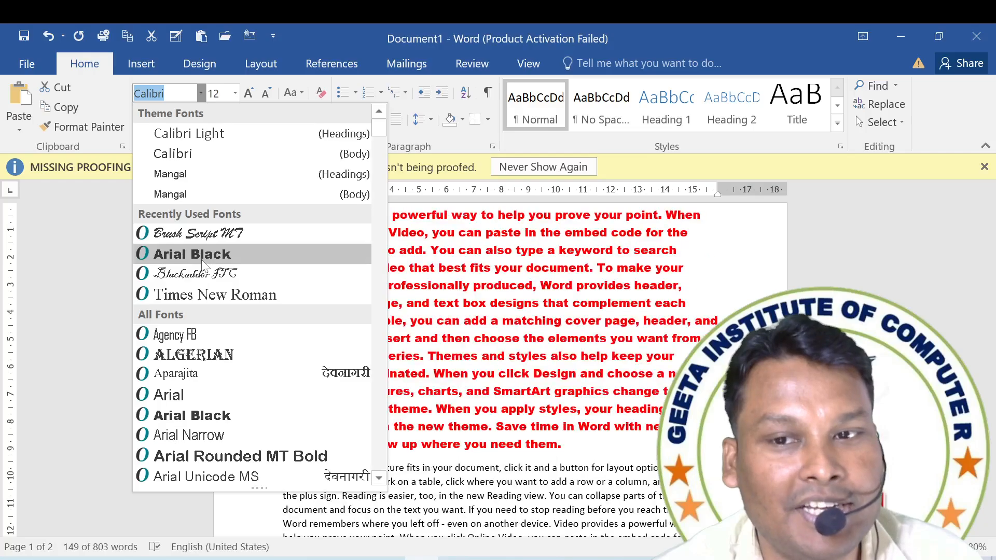
pyautogui.click(191, 254)
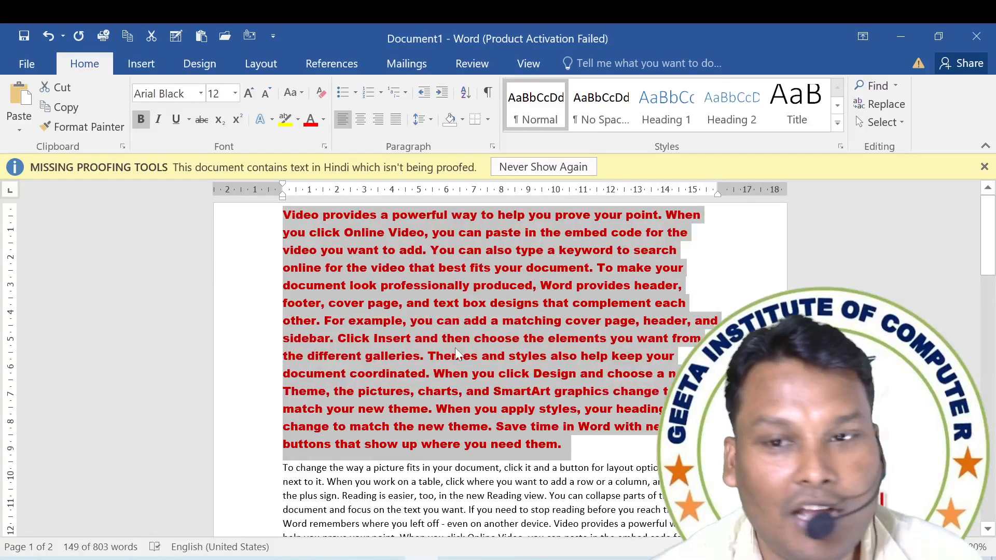
pyautogui.click(452, 356)
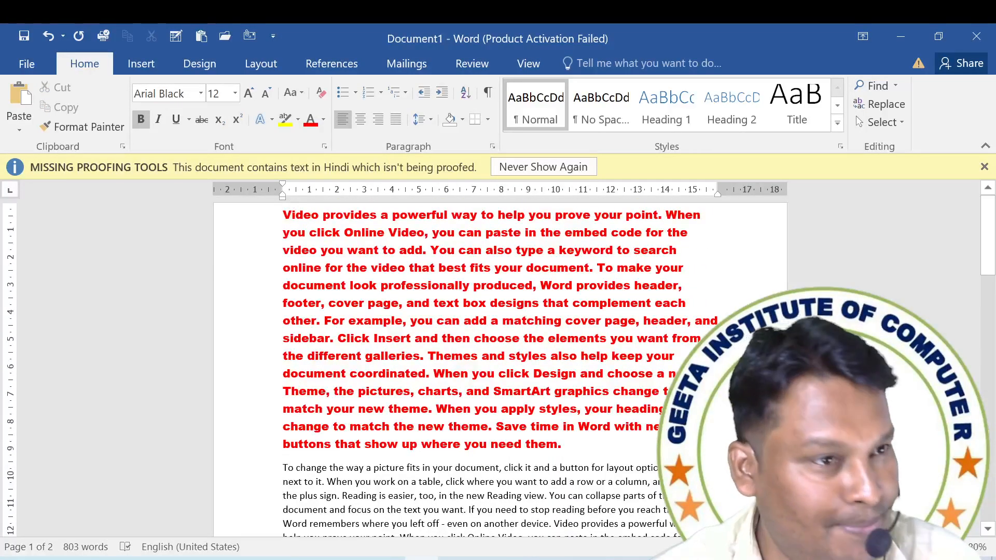
pyautogui.scroll(-2, 498, 363)
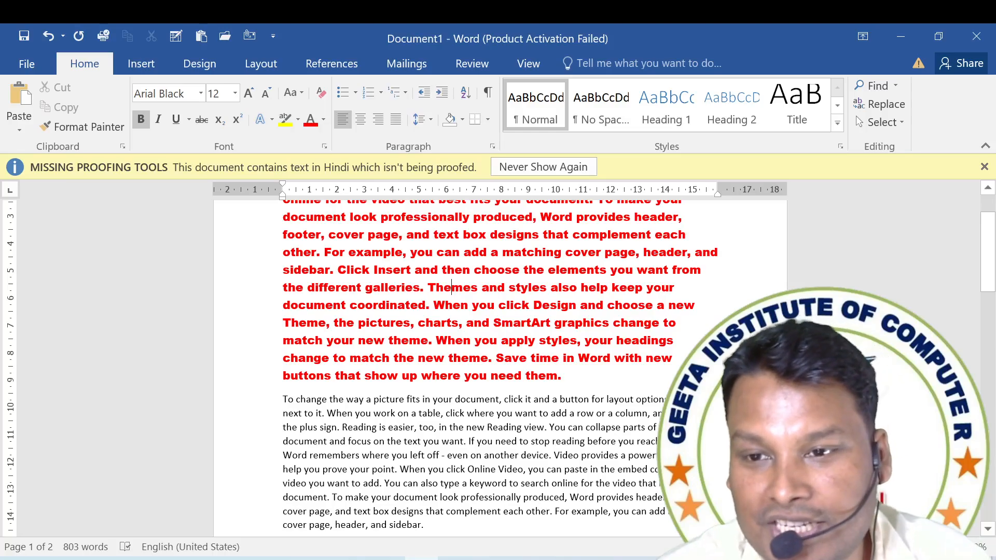
pyautogui.moveTo(561, 376); pyautogui.dragTo(374, 271)
pyautogui.click(407, 442)
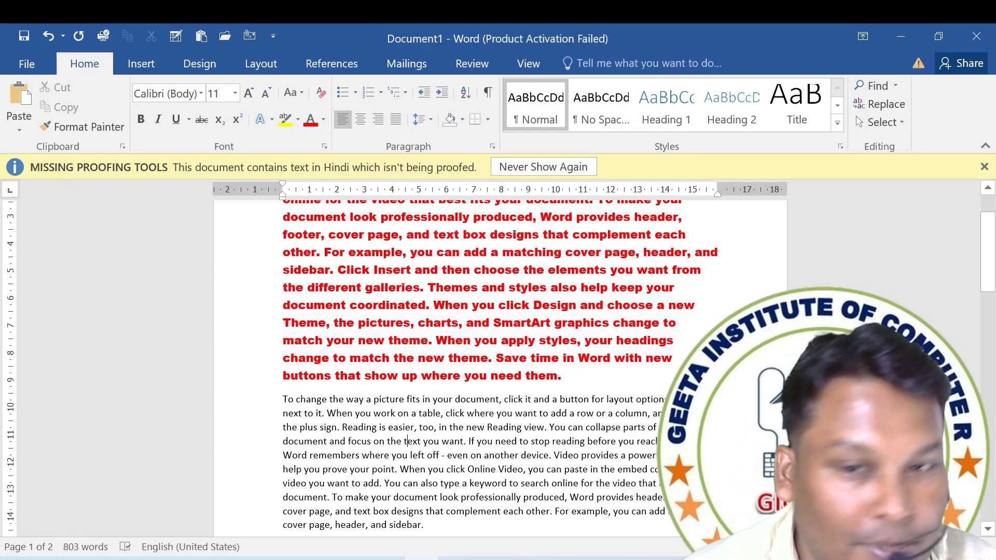
pyautogui.moveTo(283, 399); pyautogui.dragTo(426, 525)
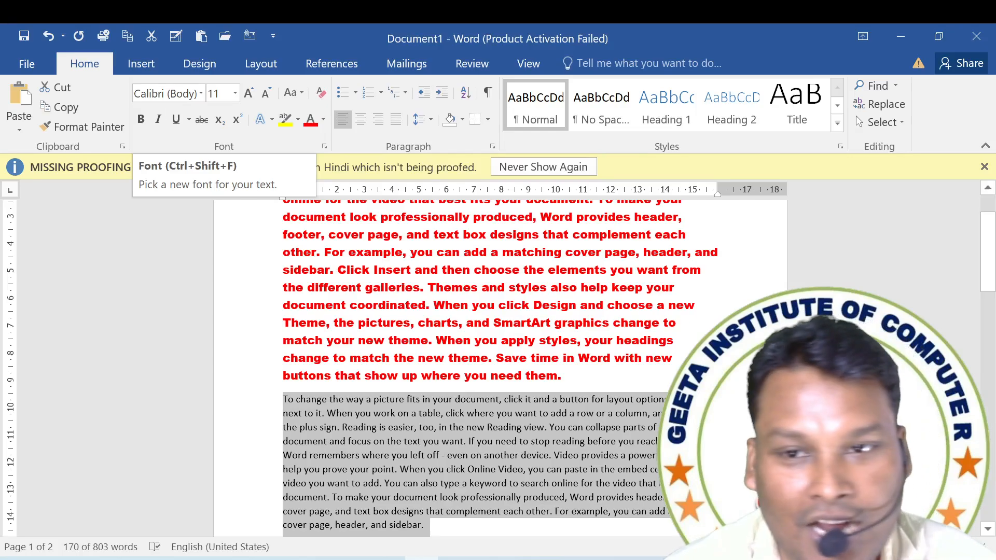
# Try to copy the red paragraph's formatting onto the second paragraph with Format Painter, and undo the change.
pyautogui.click(374, 270)
pyautogui.moveTo(561, 376); pyautogui.dragTo(283, 216)
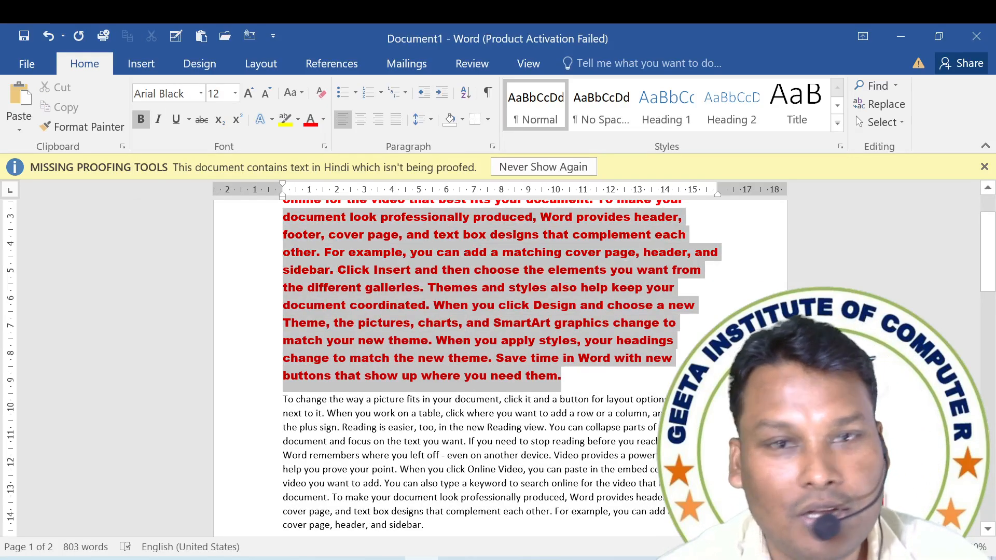
pyautogui.click(77, 126)
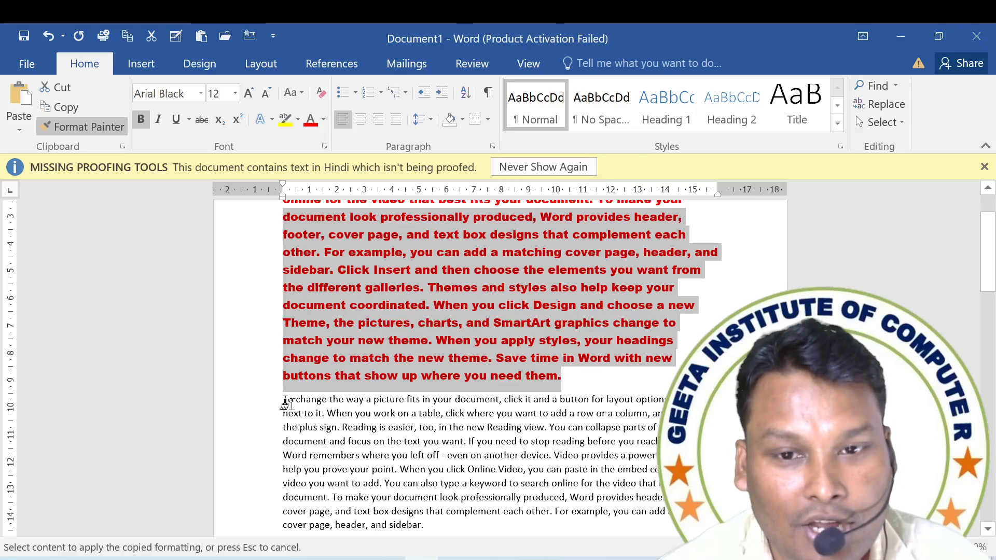
pyautogui.moveTo(283, 402)
pyautogui.mouseDown()
pyautogui.moveTo(386, 445)
pyautogui.moveTo(431, 529)
pyautogui.moveTo(447, 533)
pyautogui.mouseUp()
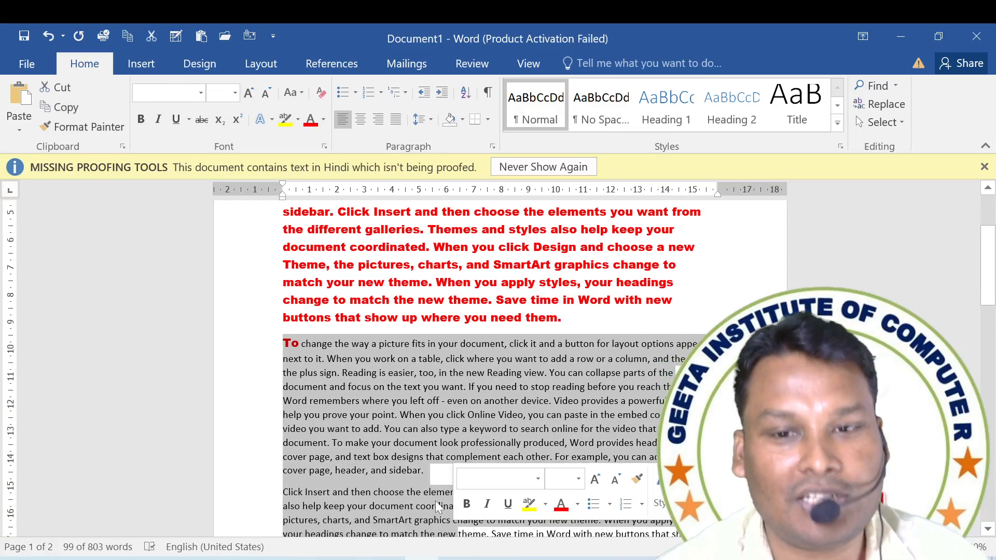
pyautogui.click(408, 429)
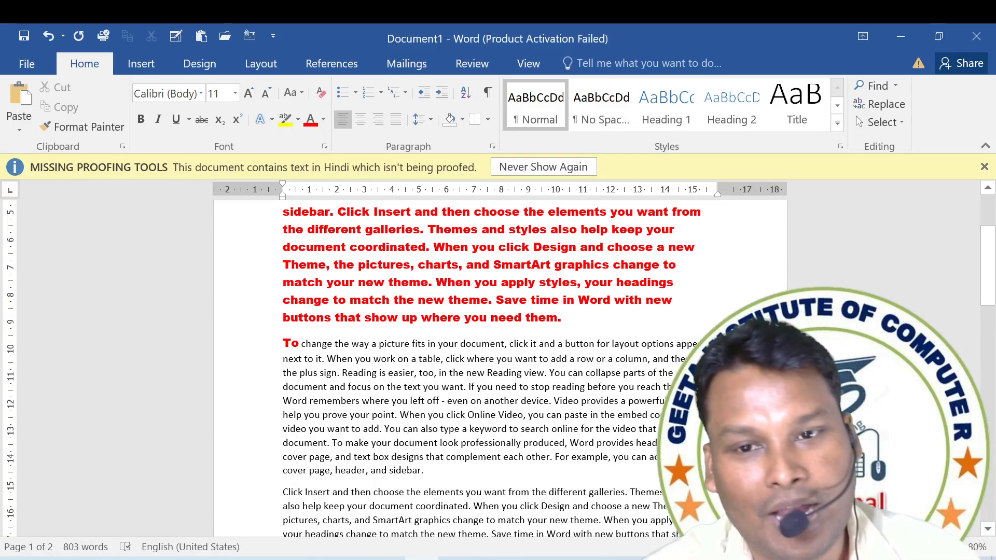
pyautogui.hotkey('ctrl', 'z')
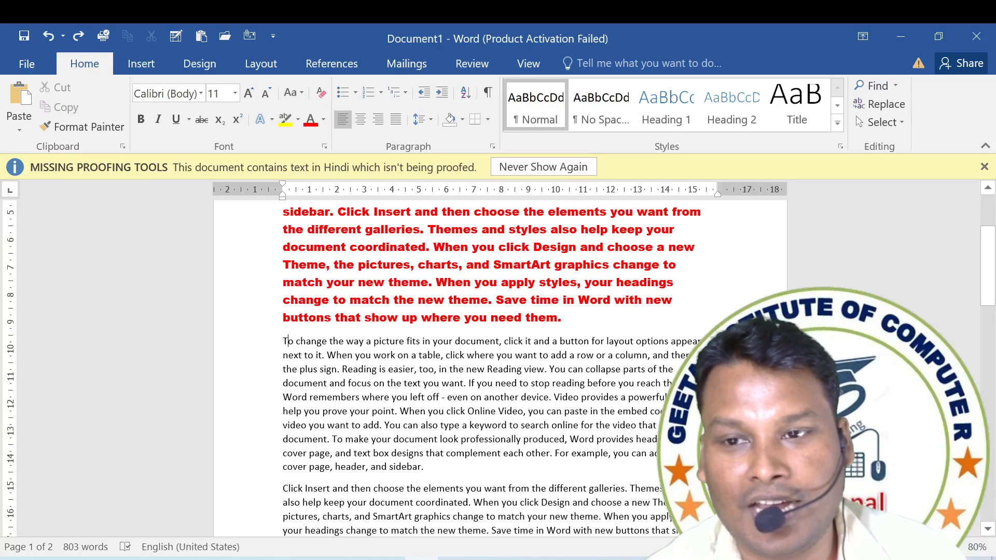
# Dismiss the missing proofing tools notification.
pyautogui.moveTo(328, 283); pyautogui.dragTo(289, 230)
pyautogui.click(588, 251)
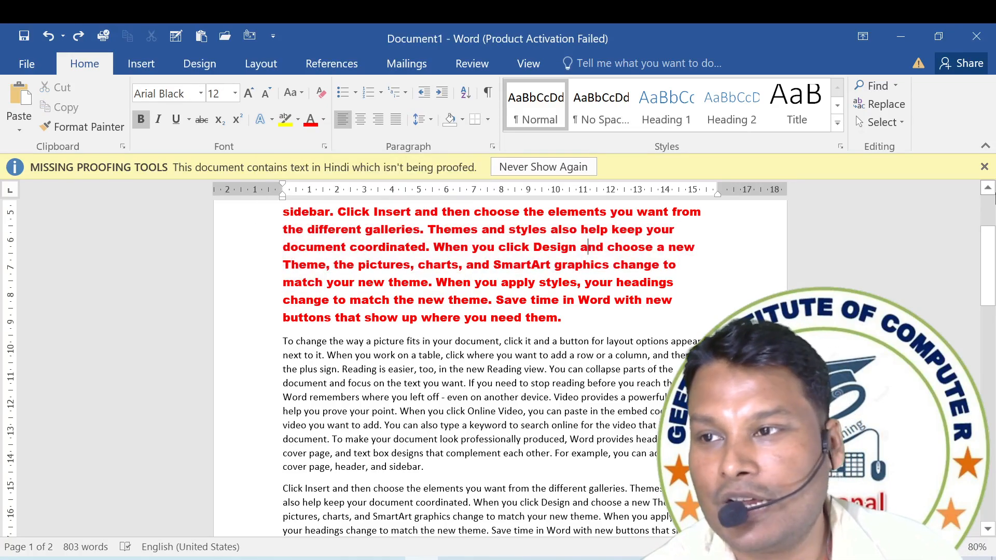
pyautogui.click(985, 167)
# Try again to transfer the bold red Arial Black formatting to the paragraph below with Format Painter, and undo it.
pyautogui.scroll(3, 588, 311)
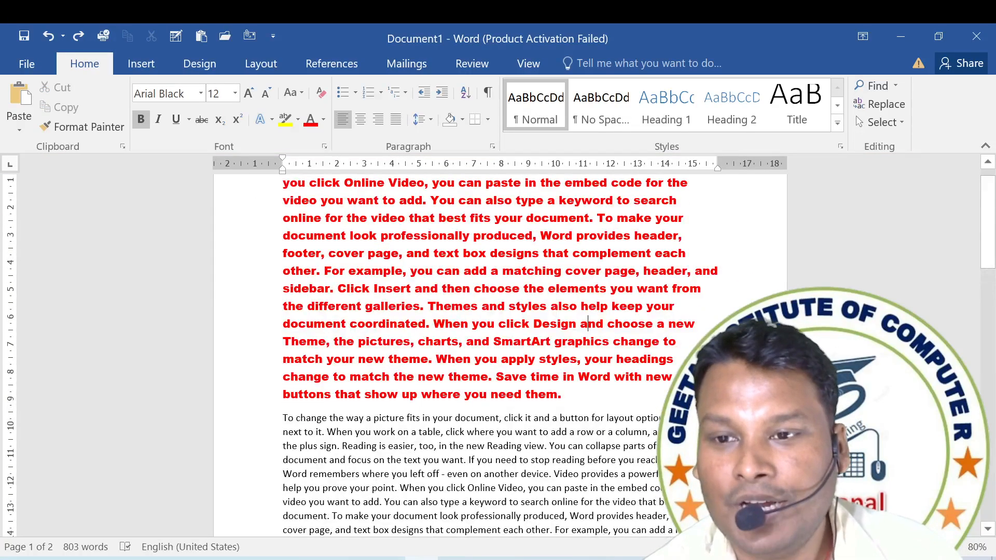
pyautogui.moveTo(562, 396); pyautogui.dragTo(282, 202)
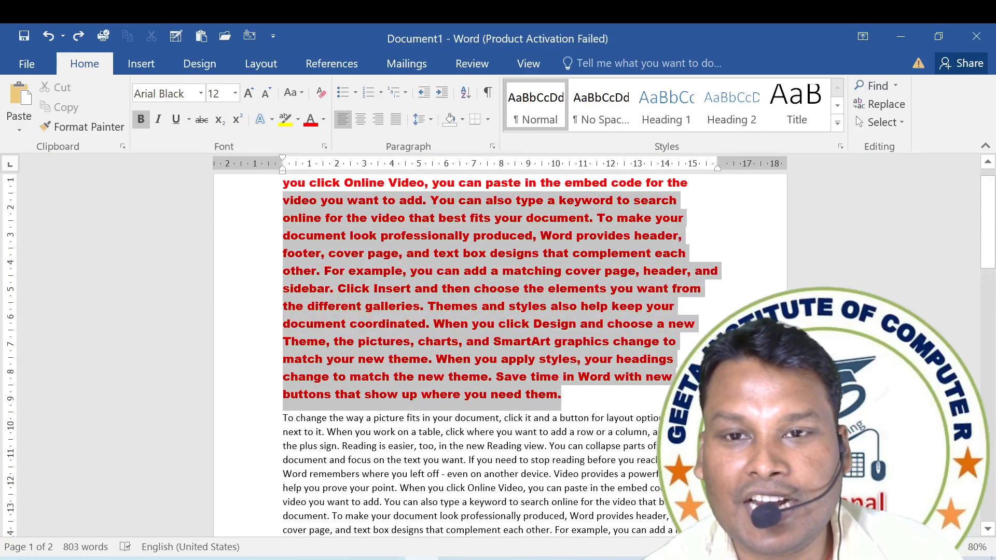
pyautogui.click(96, 125)
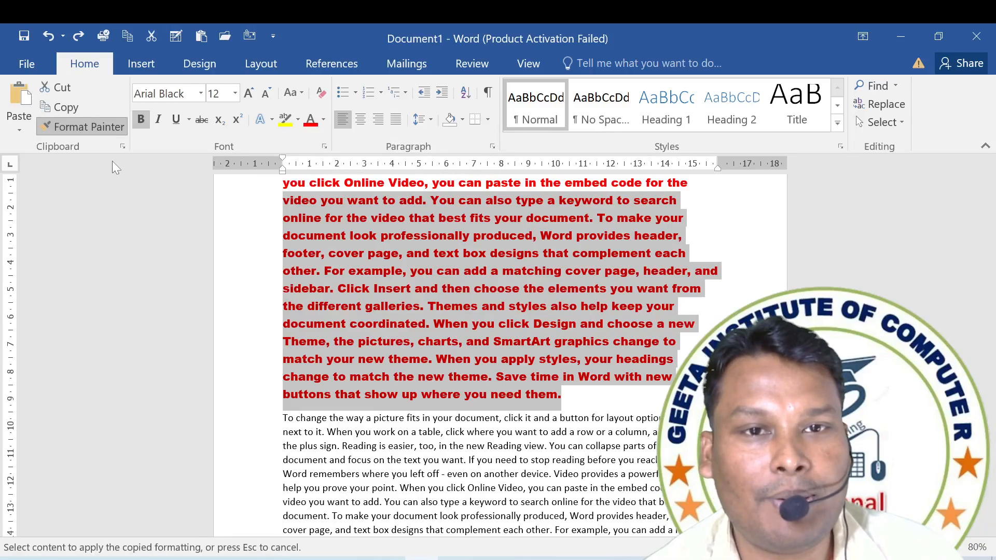
pyautogui.click(284, 419)
pyautogui.moveTo(284, 419)
pyautogui.mouseDown()
pyautogui.moveTo(384, 448)
pyautogui.moveTo(459, 507)
pyautogui.mouseUp()
pyautogui.hotkey('ctrl', 'z')
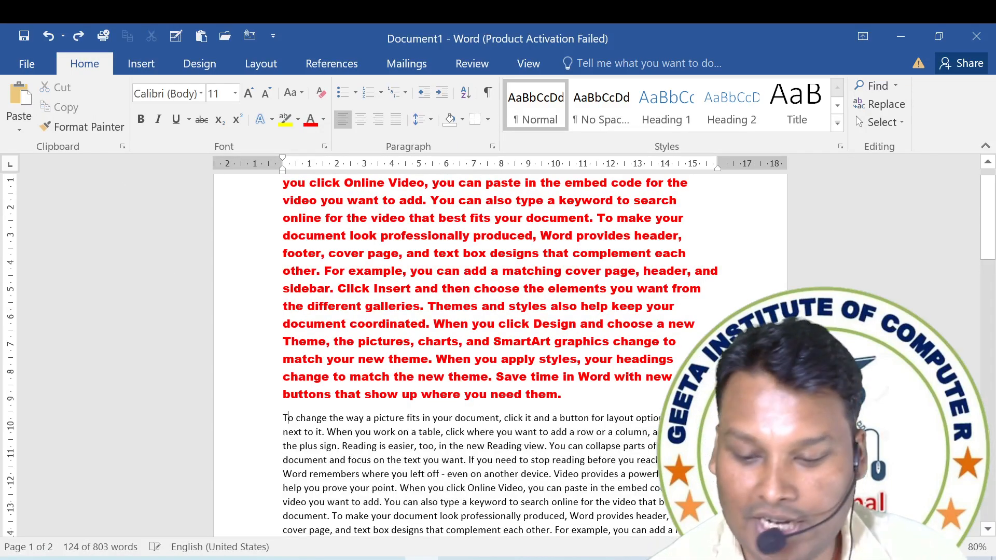
pyautogui.rightClick(451, 464)
pyautogui.click(450, 464)
pyautogui.rightClick(450, 463)
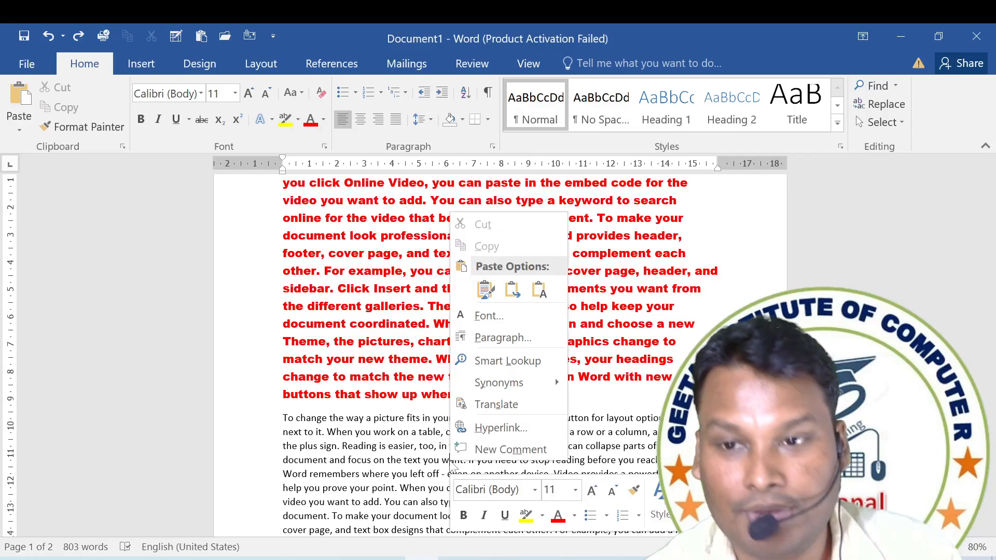
pyautogui.press('Escape')
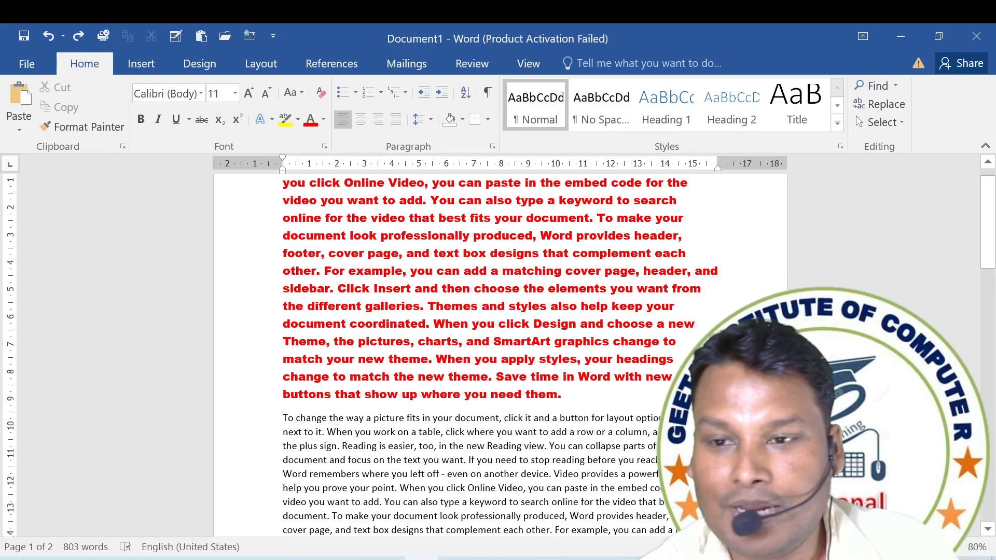
# Copy the bold red Arial Black formatting from the first paragraph onto the text below with Format Painter and review the reformatted paragraphs.
pyautogui.moveTo(561, 395)
pyautogui.mouseDown()
pyautogui.moveTo(498, 341)
pyautogui.moveTo(283, 218)
pyautogui.mouseUp()
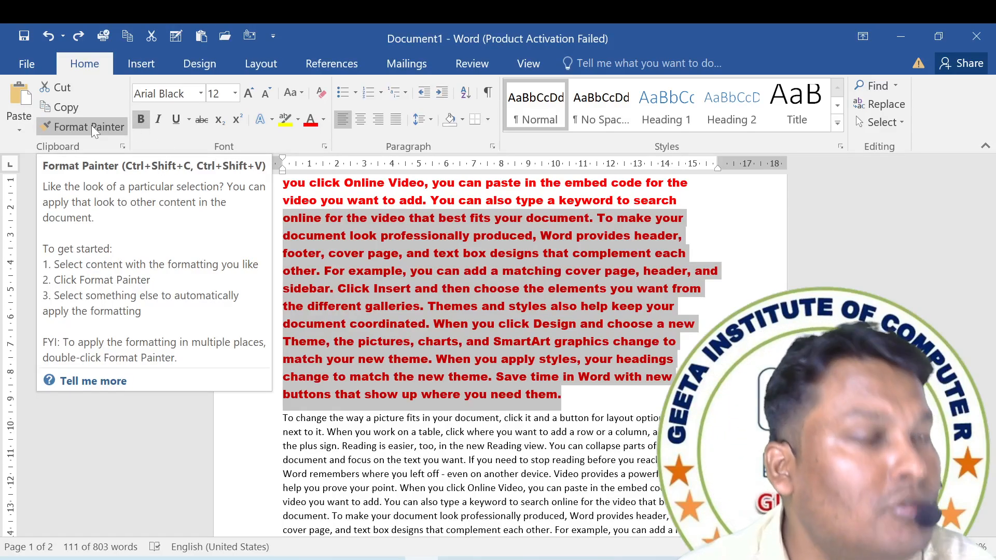
pyautogui.click(91, 126)
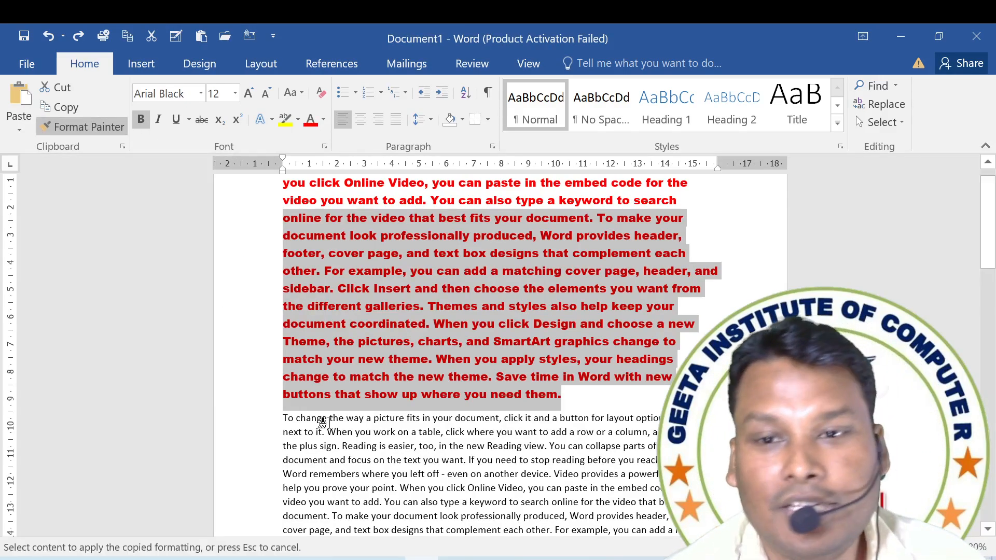
pyautogui.moveTo(285, 418)
pyautogui.mouseDown()
pyautogui.moveTo(533, 511)
pyautogui.moveTo(558, 537)
pyautogui.moveTo(550, 527)
pyautogui.mouseUp()
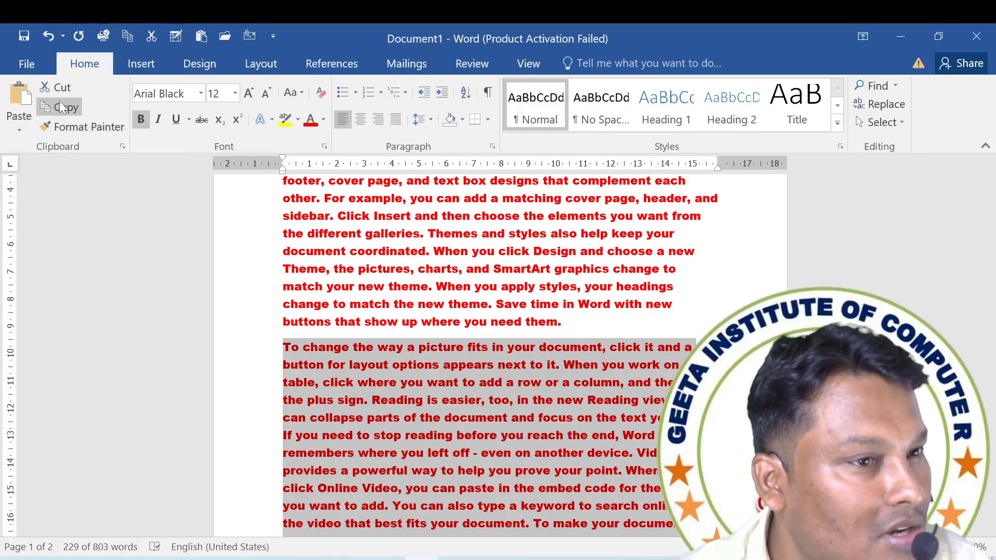
pyautogui.click(617, 348)
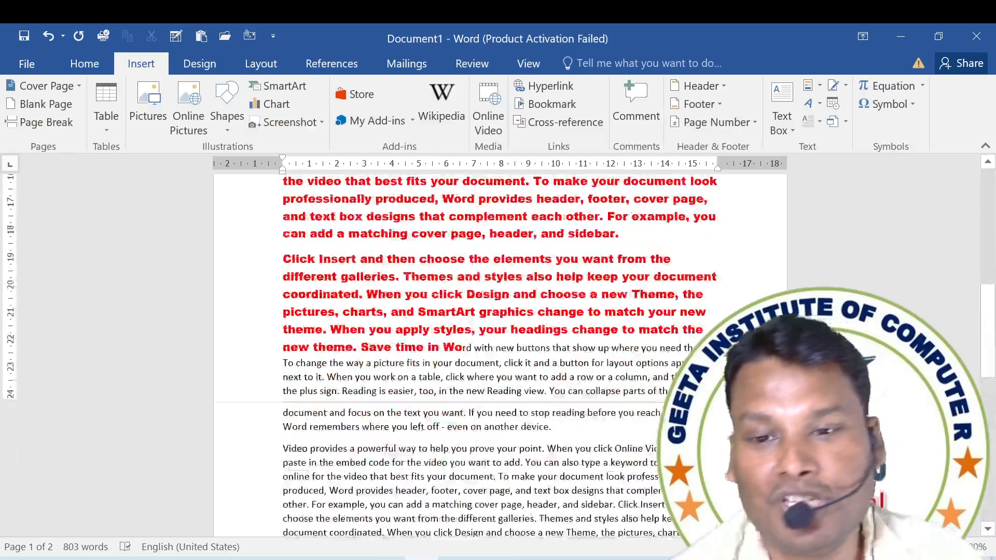
pyautogui.scroll(-3, 498, 338)
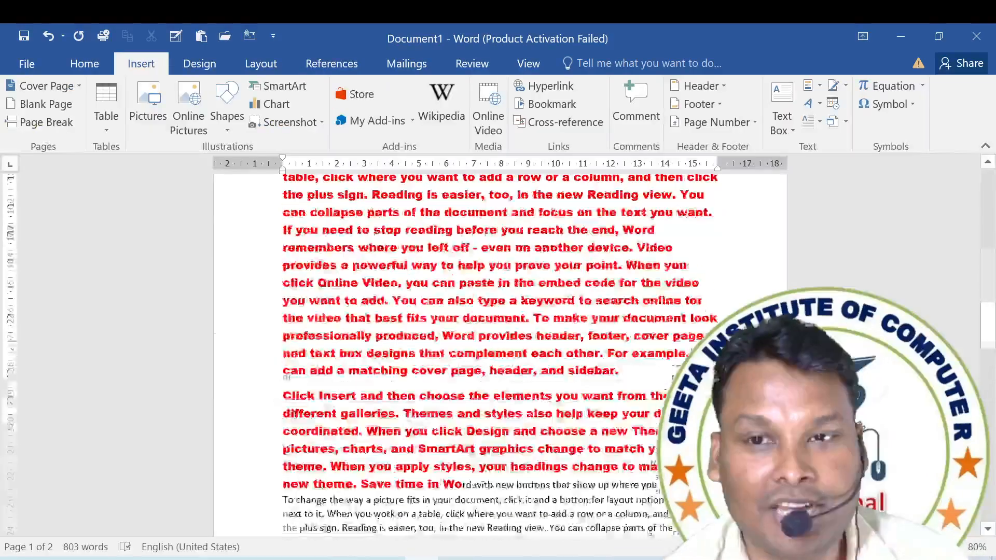
pyautogui.scroll(2, 498, 338)
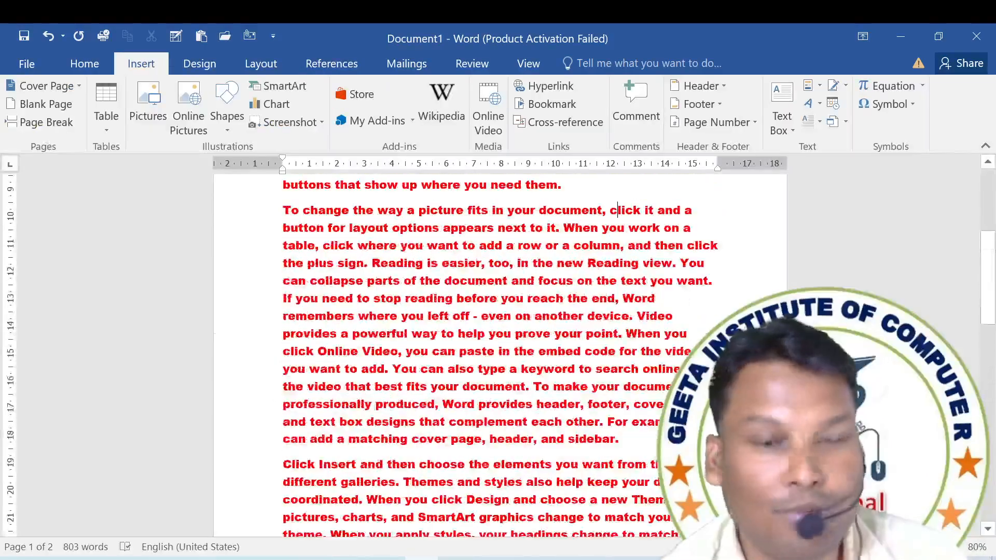
# Undo the paragraph formatting and the cut-and-paste edits until the name line on page 2 is back in its original word order.
pyautogui.hotkey('ctrl', 'z')
pyautogui.hotkey('ctrl', 'z')
pyautogui.hotkey('ctrl', 'z')
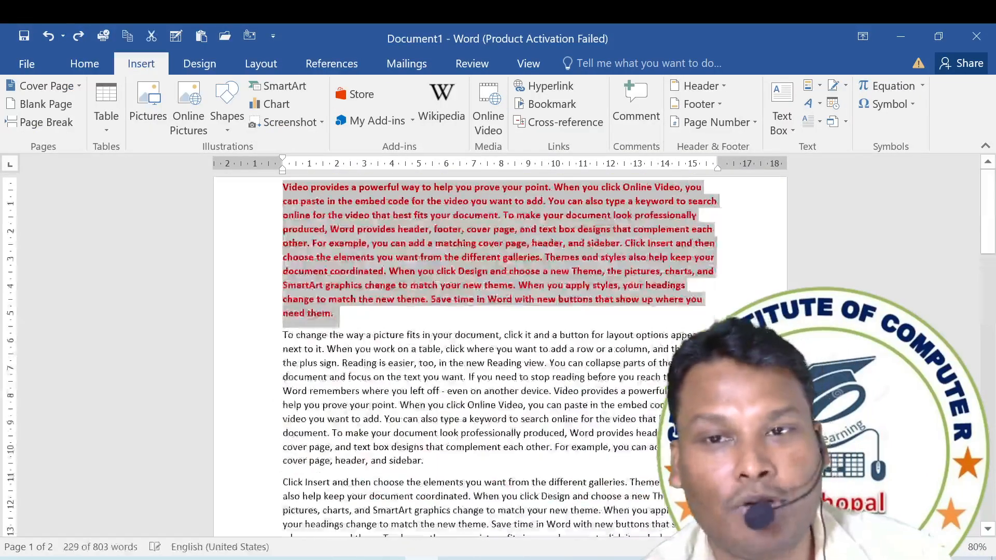
pyautogui.hotkey('ctrl', 'z')
pyautogui.hotkey('ctrl', 'z')
pyautogui.hotkey('ctrl', 'z')
pyautogui.hotkey('ctrl', 'z')
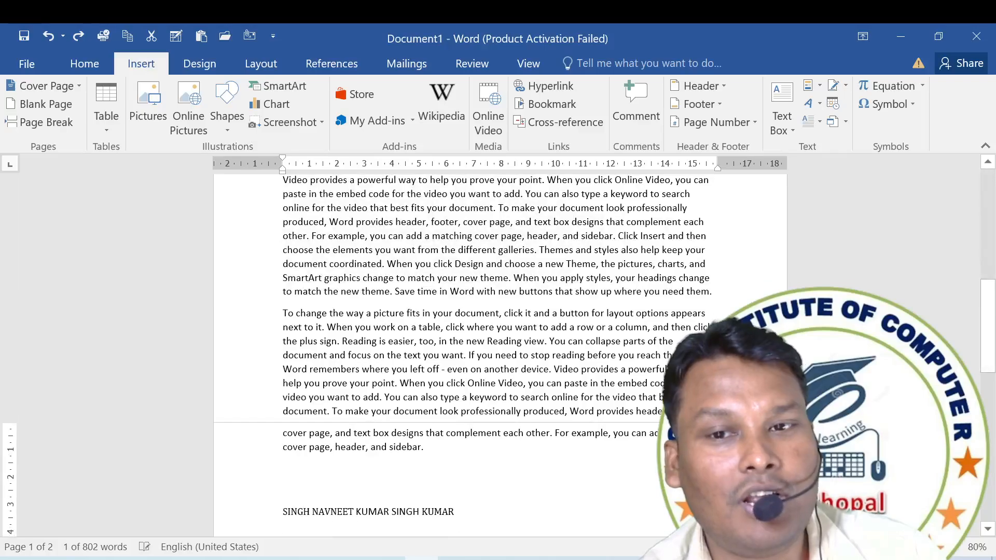
pyautogui.hotkey('ctrl', 'z')
pyautogui.hotkey('ctrl', 'z')
pyautogui.hotkey('ctrl', 'z')
pyautogui.hotkey('ctrl', 'z')
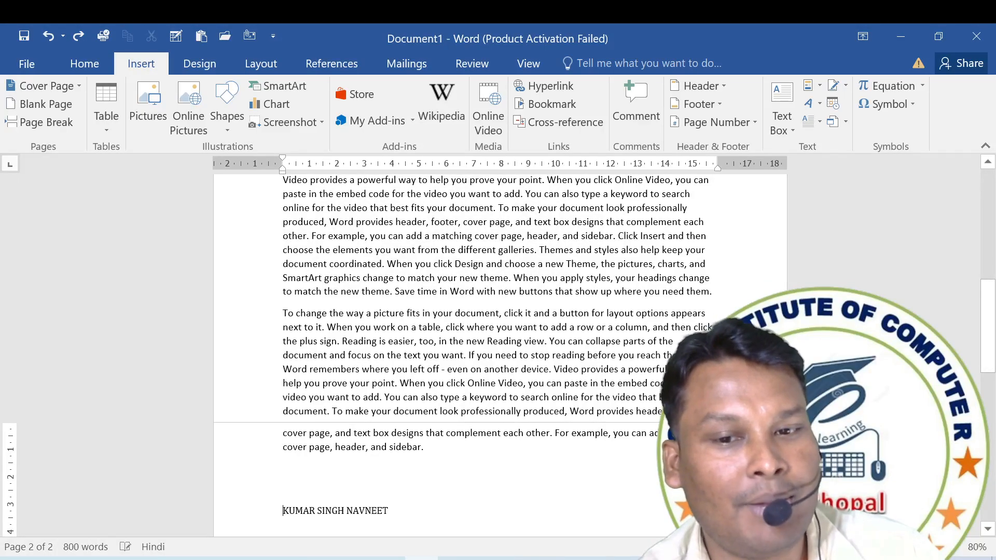
pyautogui.hotkey('ctrl', 'z')
pyautogui.hotkey('ctrl', 'z')
pyautogui.hotkey('ctrl', 'z')
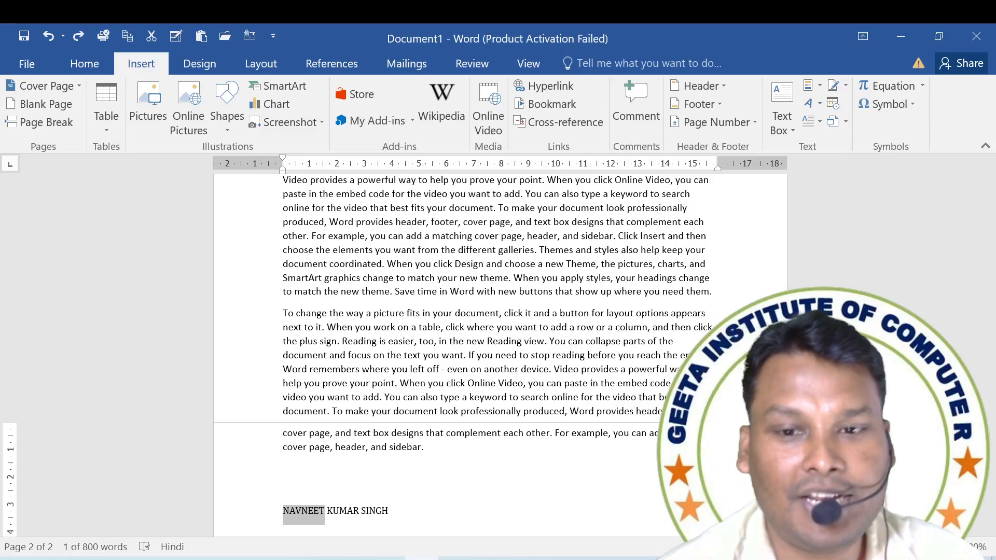
# Show the Clipboard pane and clear all its collected items, keeping the pane open beside the document.
pyautogui.click(456, 434)
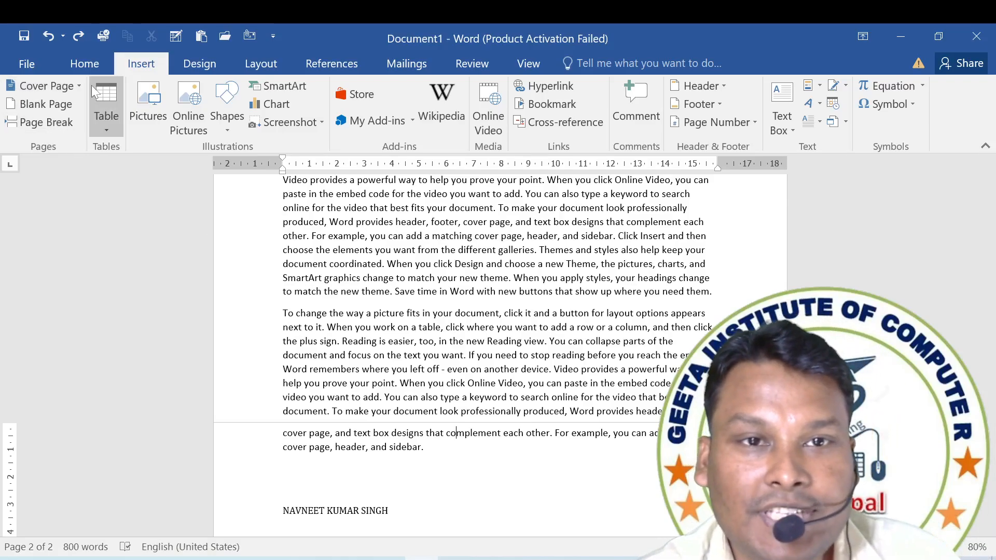
pyautogui.click(95, 68)
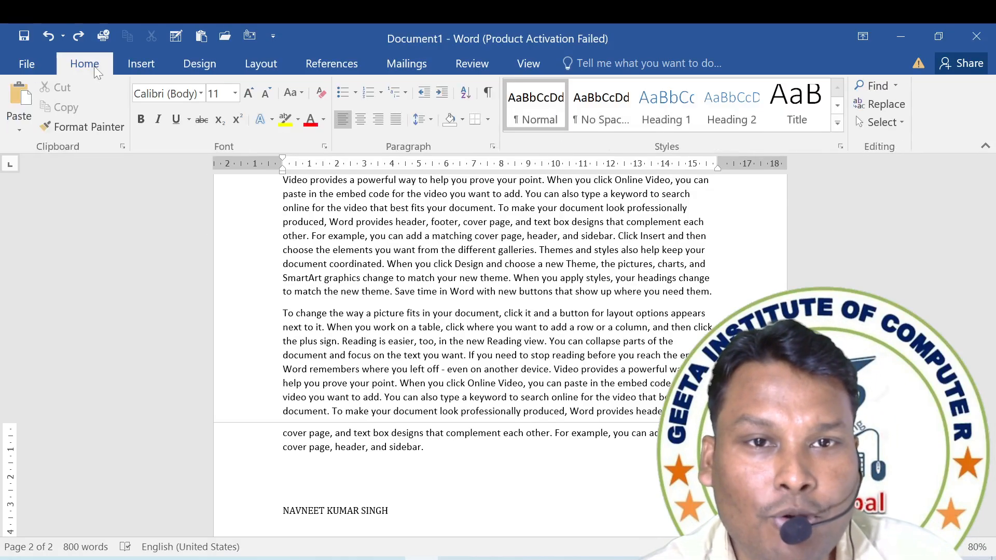
pyautogui.click(123, 146)
pyautogui.click(105, 203)
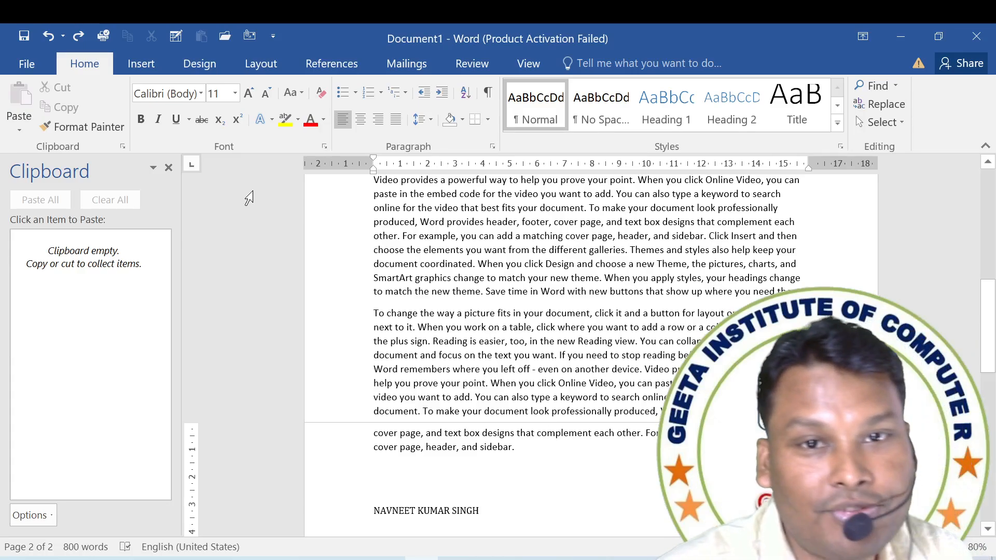
pyautogui.click(168, 168)
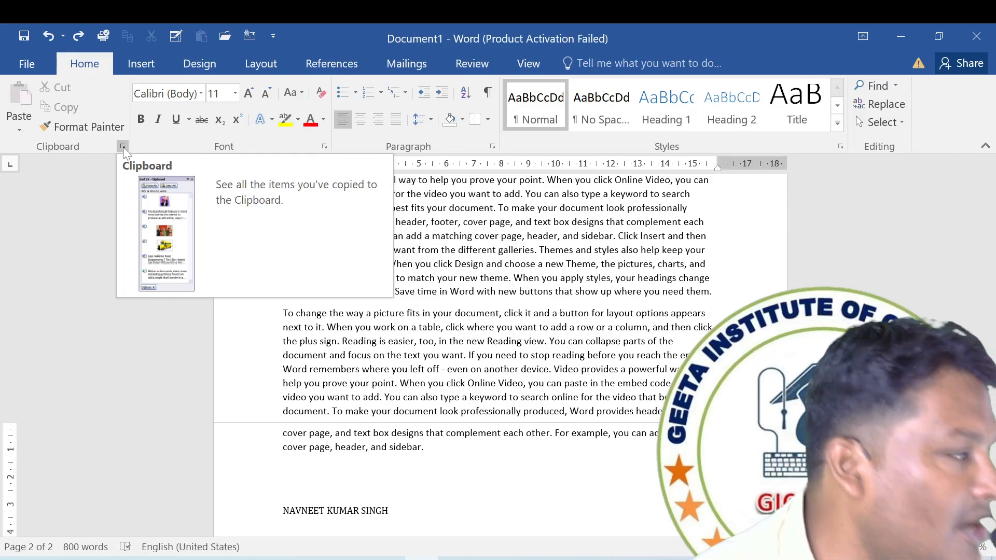
pyautogui.click(123, 147)
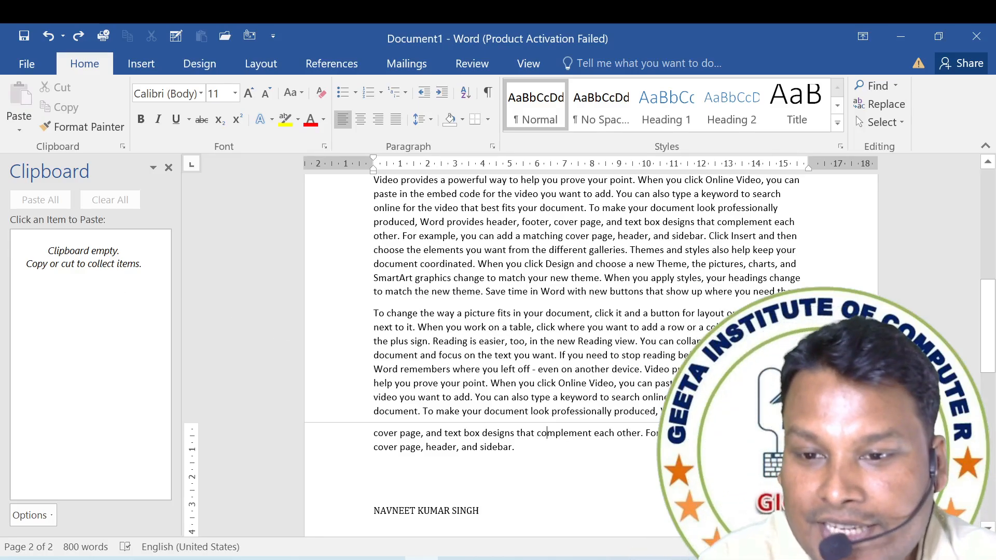
# Collect three clipboard items from the name line on page 2: copy the last word, cut the first word, and copy the remaining two words.
pyautogui.moveTo(480, 512); pyautogui.dragTo(451, 512)
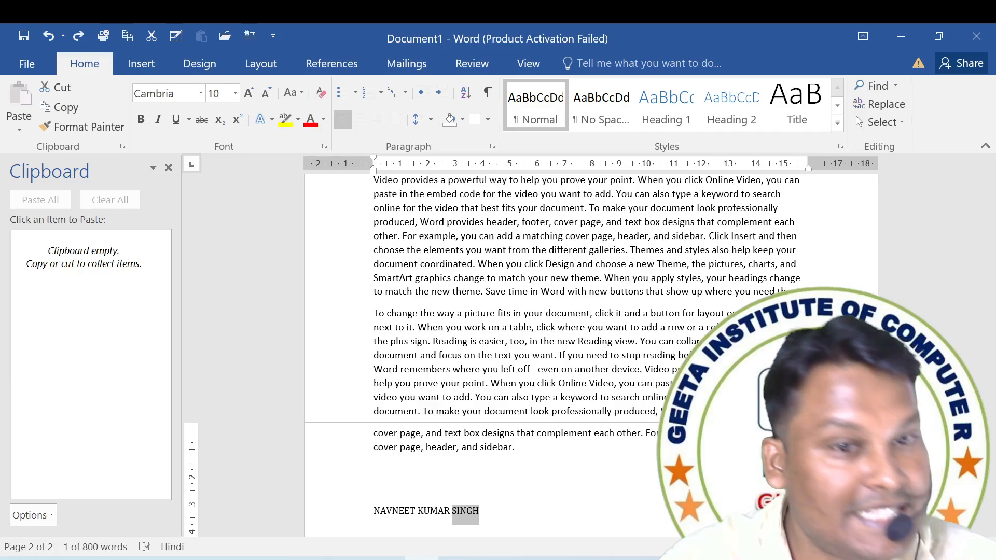
pyautogui.hotkey('ctrl', 'c')
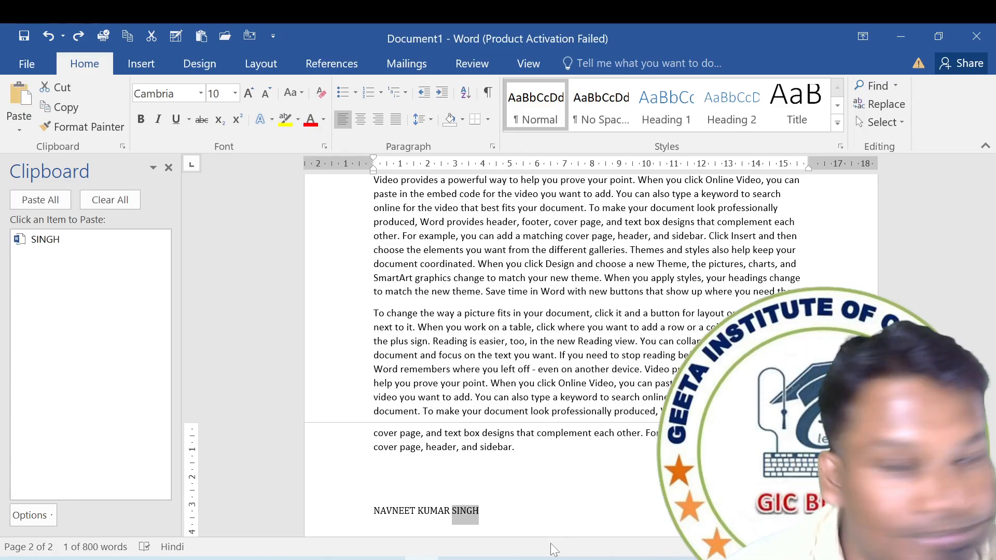
pyautogui.moveTo(373, 512); pyautogui.dragTo(413, 512)
pyautogui.hotkey('ctrl', 'x')
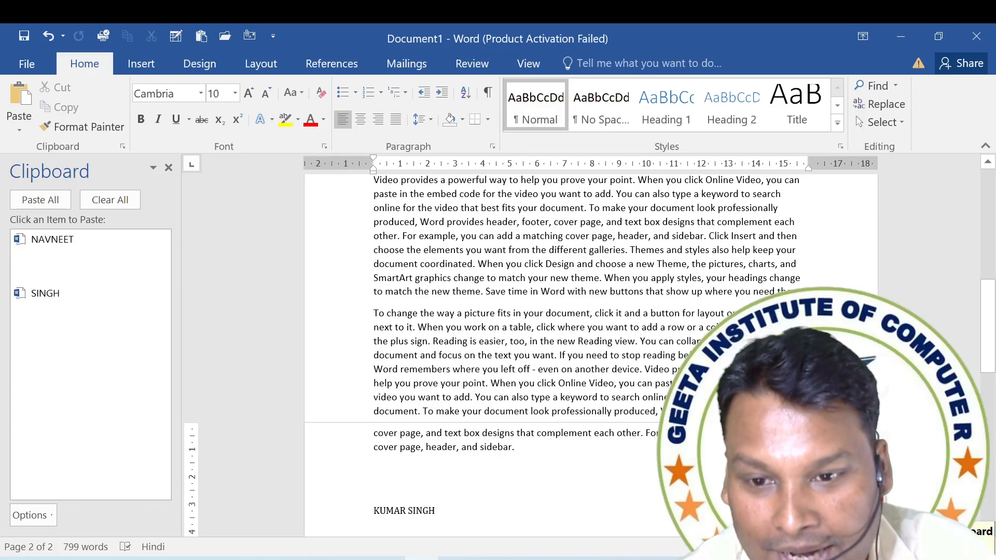
pyautogui.hotkey('shift', 'End')
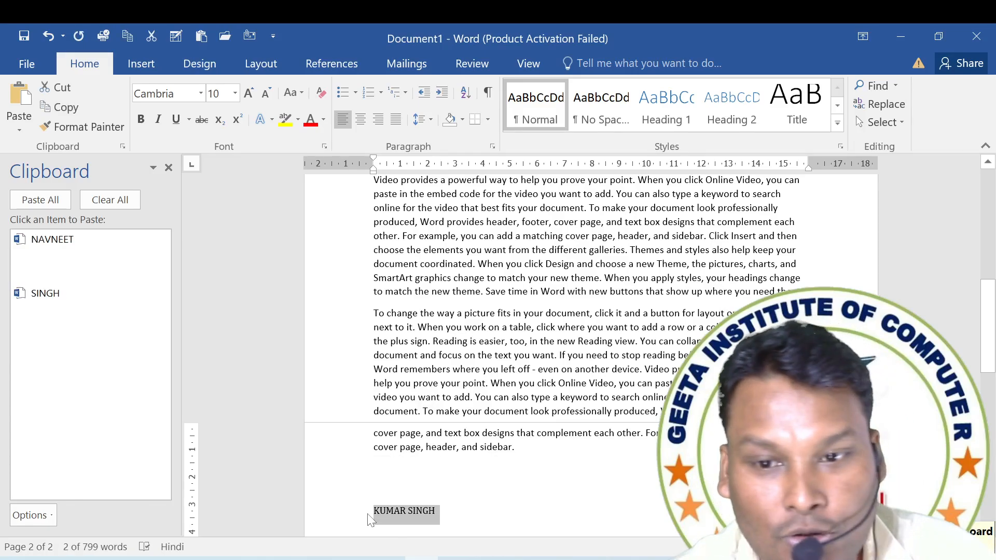
pyautogui.hotkey('ctrl', 'c')
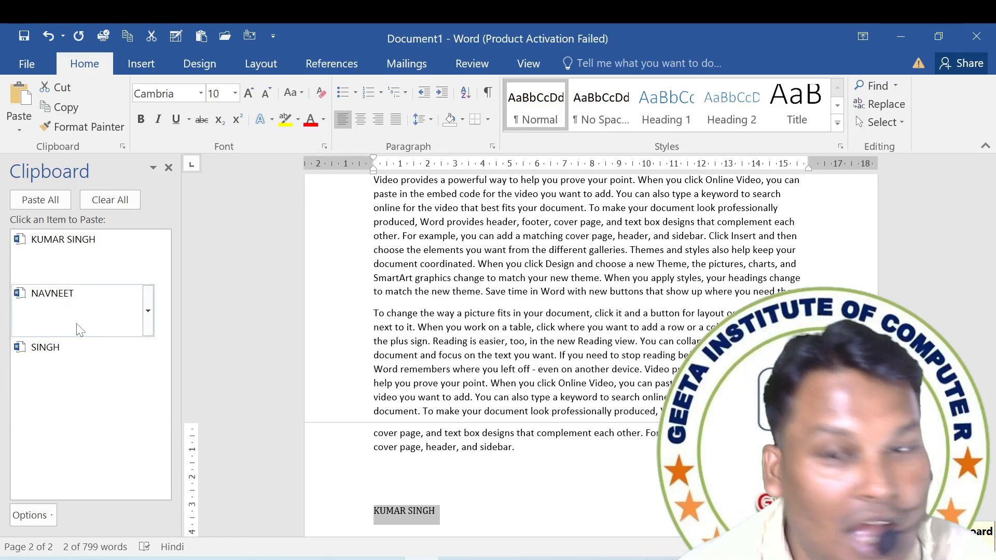
# Paste the three collected name items at the start of the document, adding line breaks before the last one.
pyautogui.scroll(3, 351, 342)
pyautogui.hotkey('ctrl', 'Home')
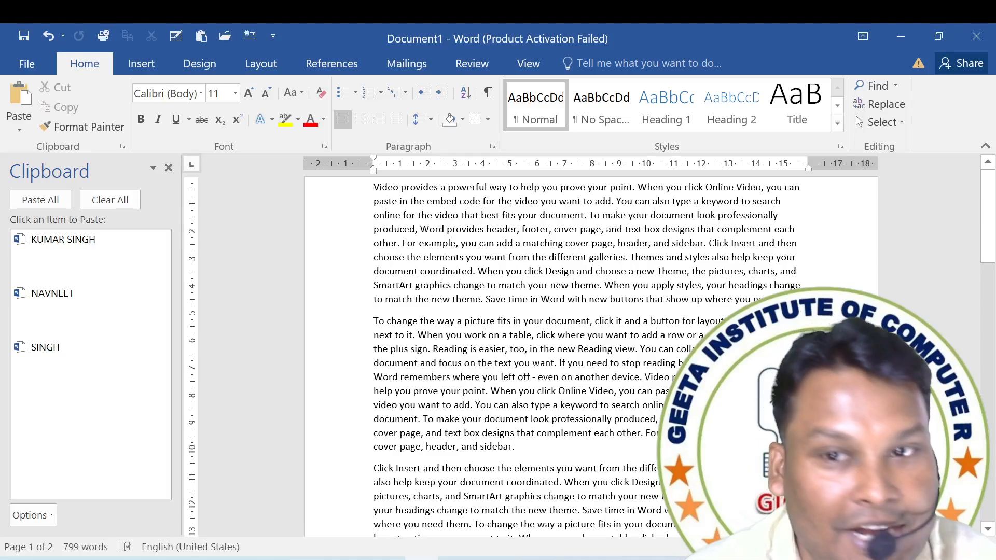
pyautogui.hotkey('ctrl', 'v')
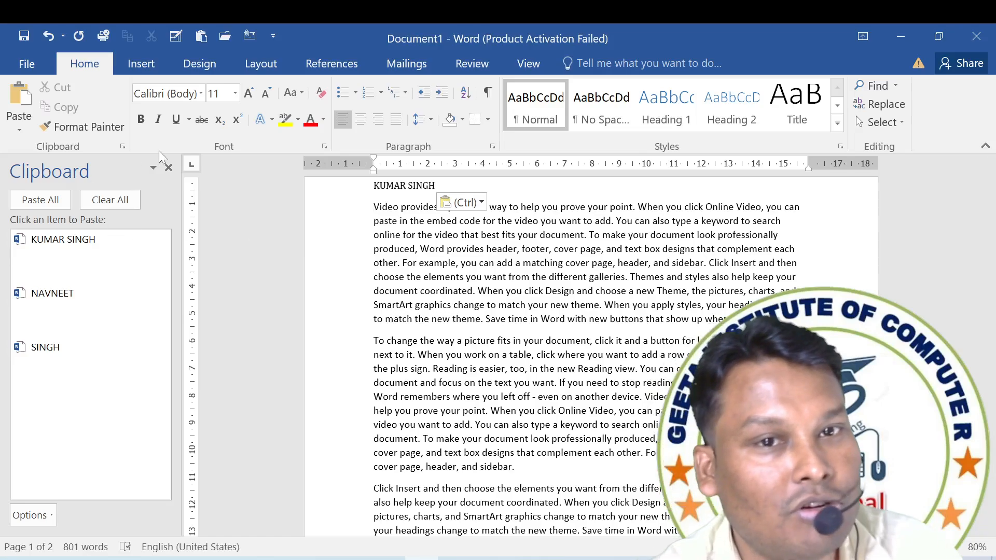
pyautogui.click(78, 316)
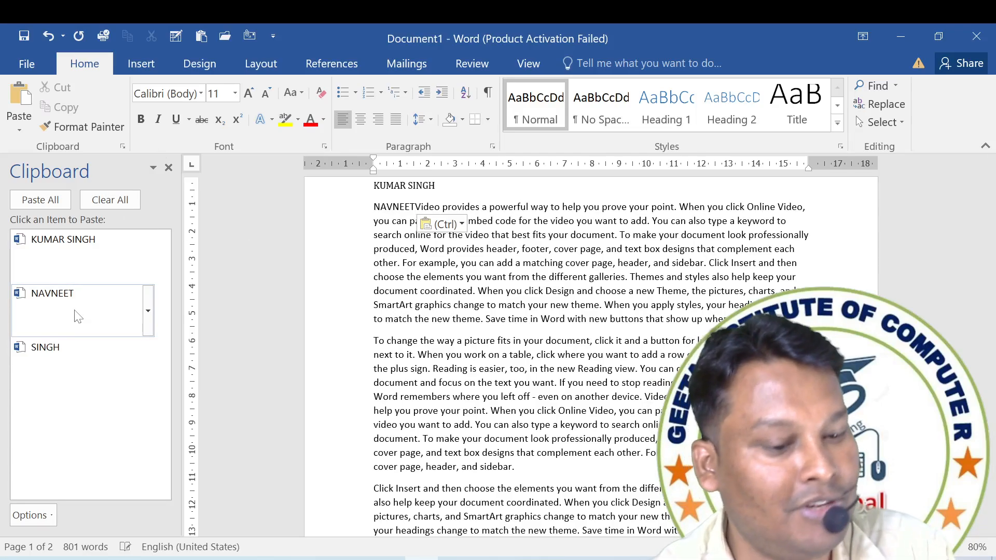
pyautogui.press('Return')
pyautogui.press('Return')
pyautogui.click(78, 354)
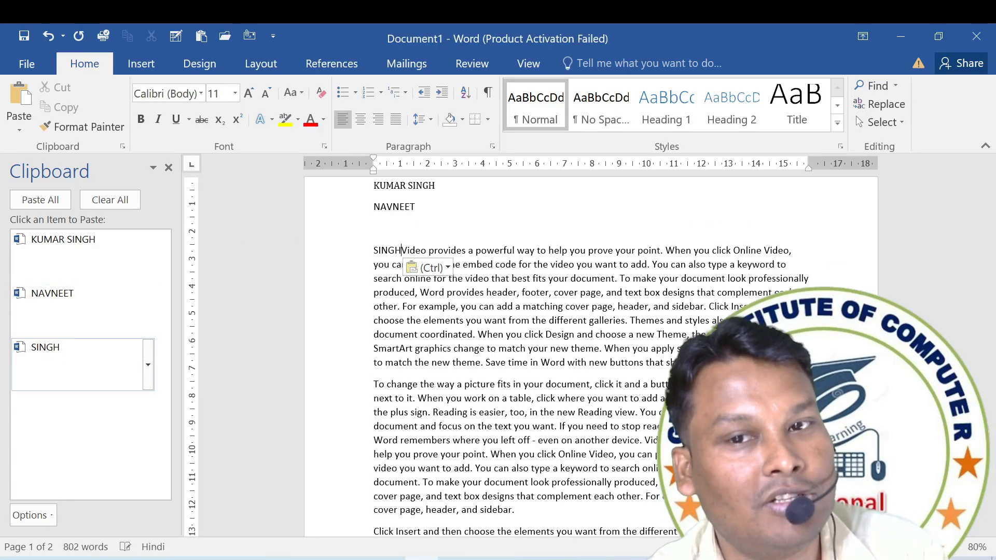
# Paste the collected two-word name again three lines further down and add three line breaks after it.
pyautogui.press('Return')
pyautogui.press('Return')
pyautogui.press('Return')
pyautogui.click(78, 255)
pyautogui.press('Return')
pyautogui.press('Return')
pyautogui.press('Return')
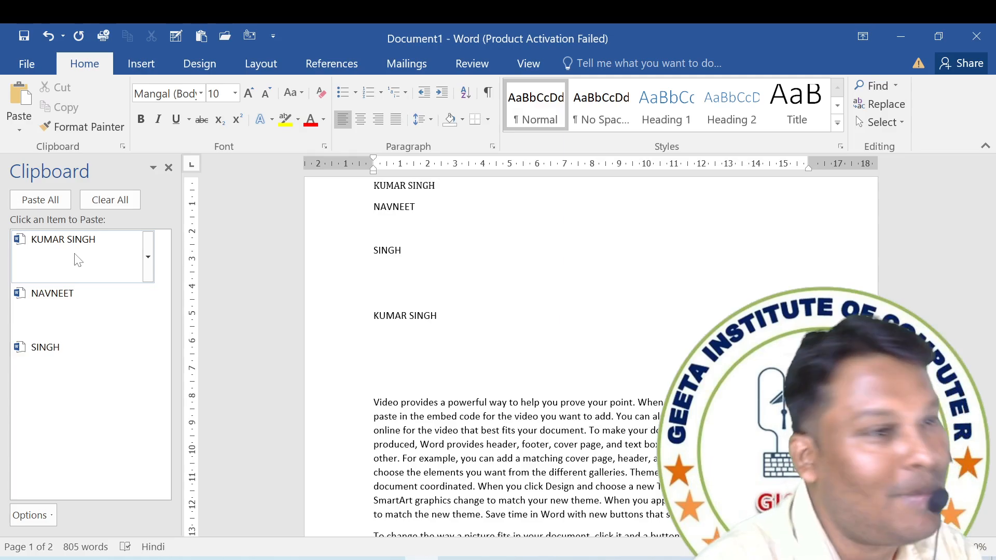
# View the Windows clipboard history with its list of copied items and close it.
pyautogui.click(77, 259)
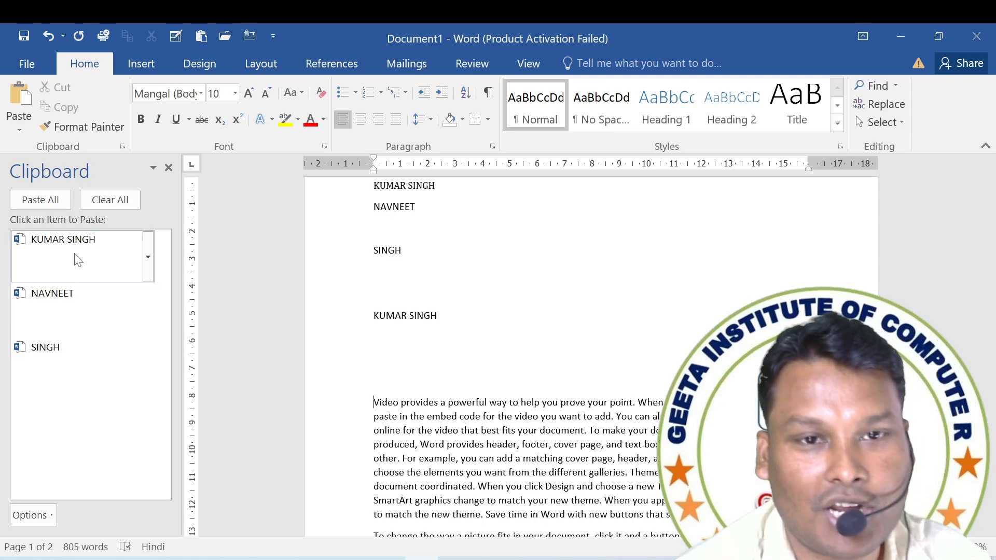
pyautogui.click(78, 260)
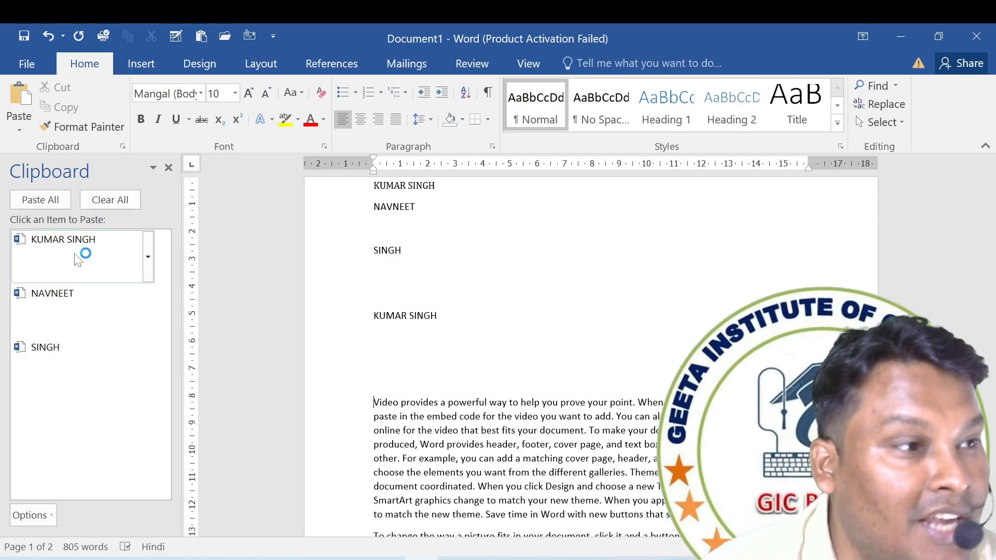
pyautogui.press('super+v')
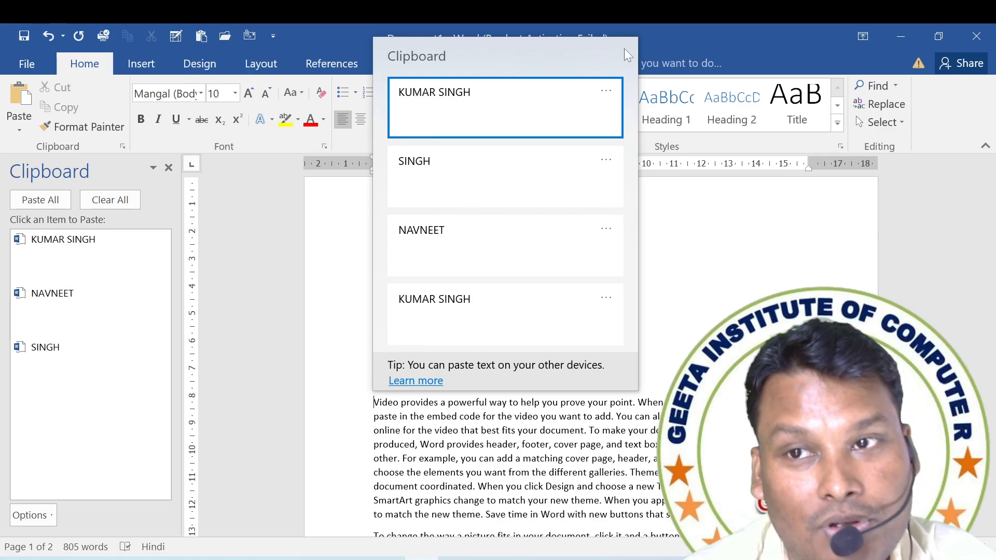
pyautogui.press('Escape')
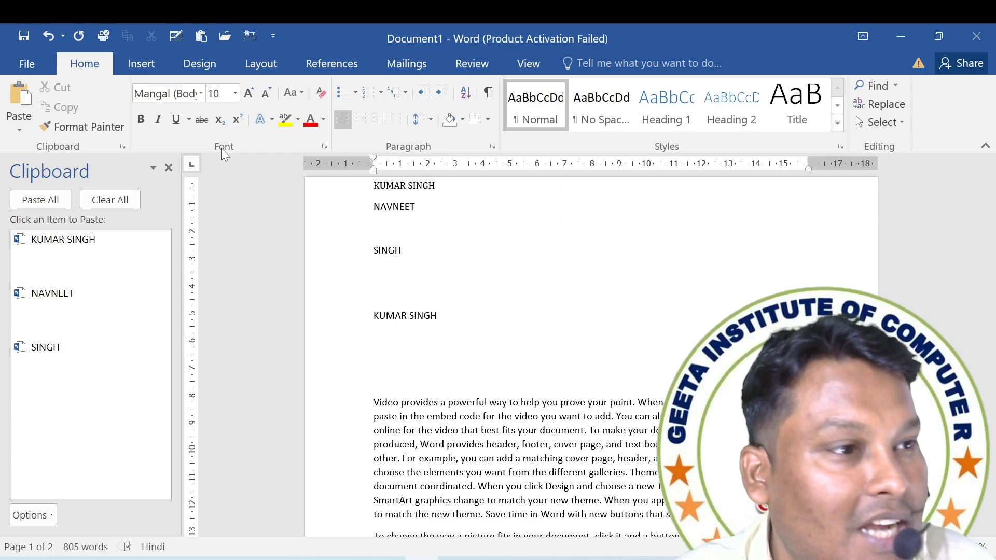
# Add a line break after the second pasted two-word name above the first body paragraph.
pyautogui.click(375, 402)
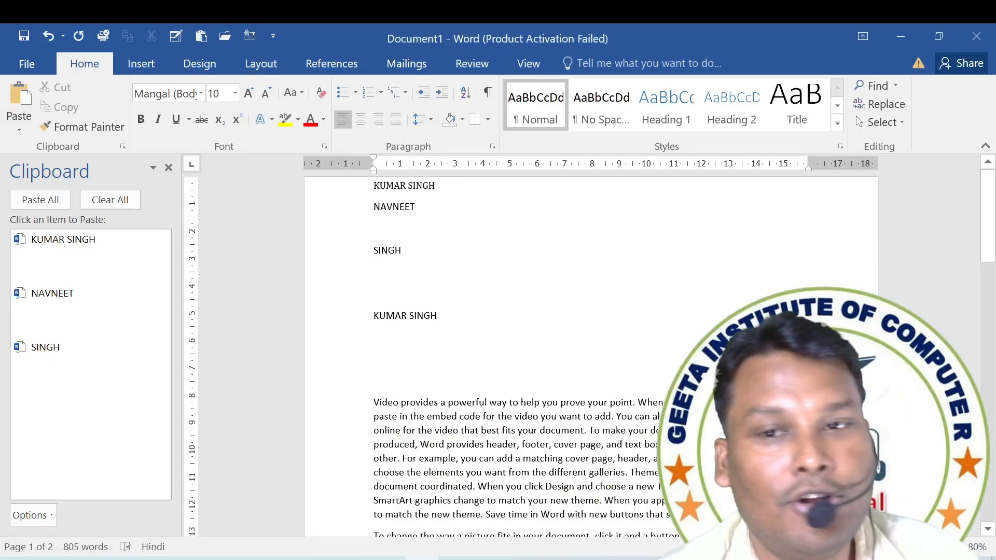
pyautogui.click(438, 316)
pyautogui.press('Return')
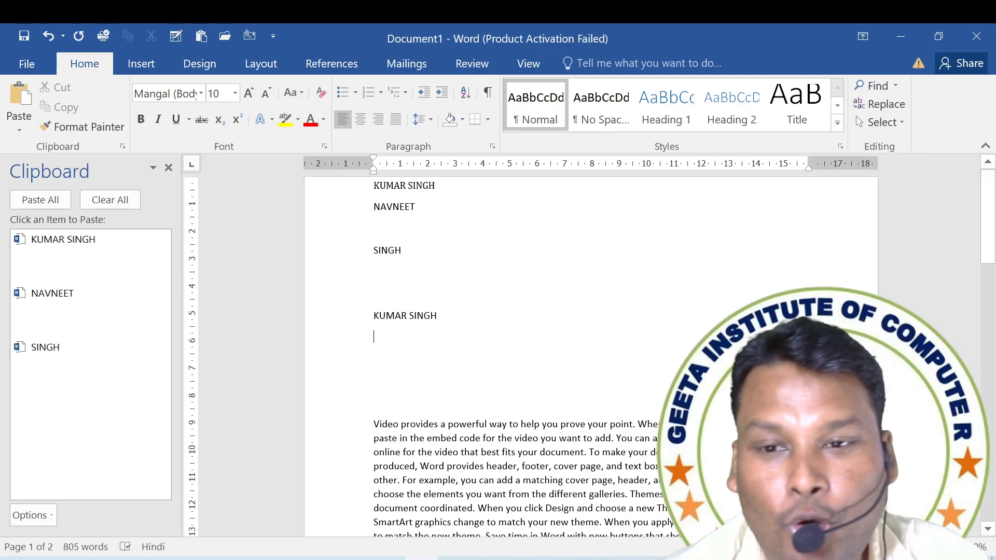
# Toggle bold on and off for the first body paragraph and the start of the next one, leaving the text bold.
pyautogui.scroll(-2, 519, 353)
pyautogui.moveTo(374, 355); pyautogui.dragTo(729, 503)
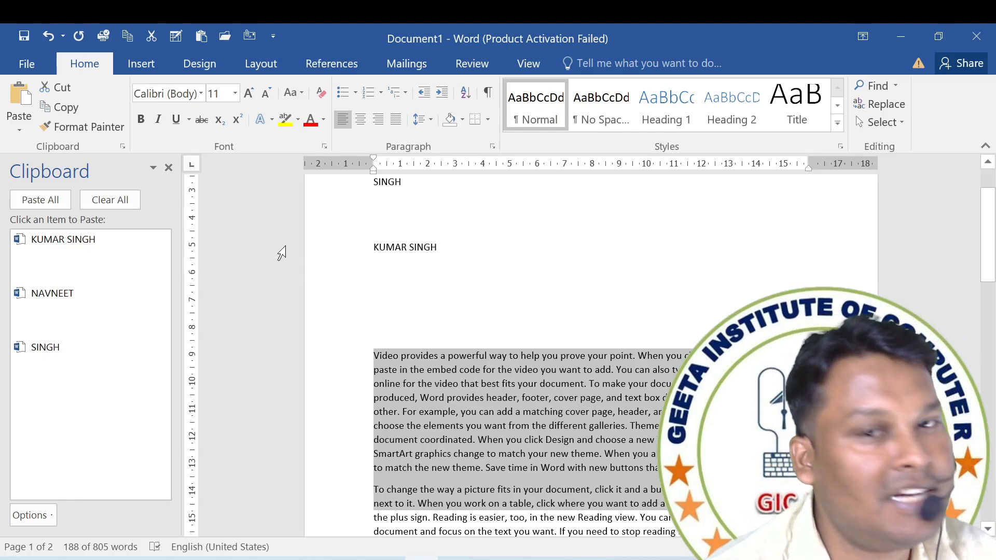
pyautogui.click(140, 120)
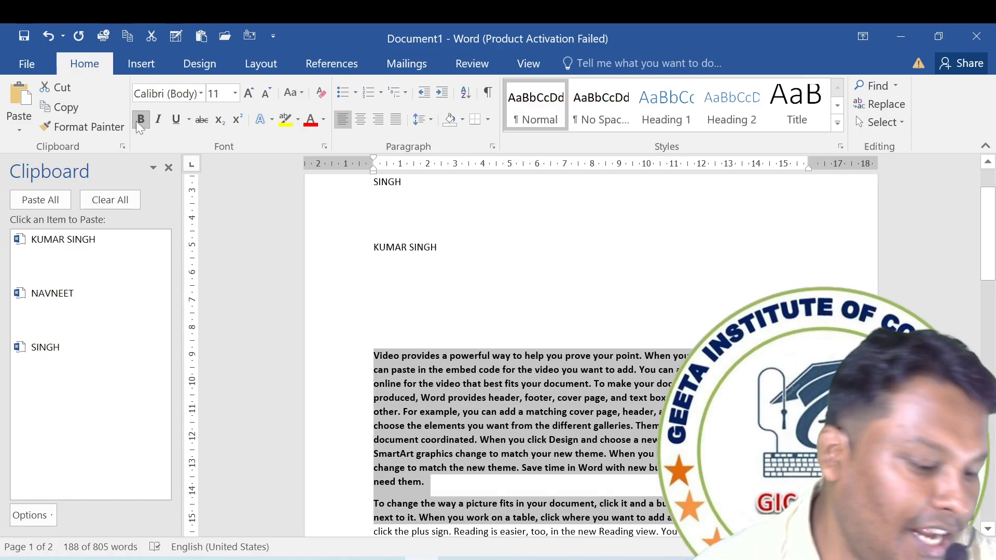
pyautogui.click(139, 124)
pyautogui.click(137, 122)
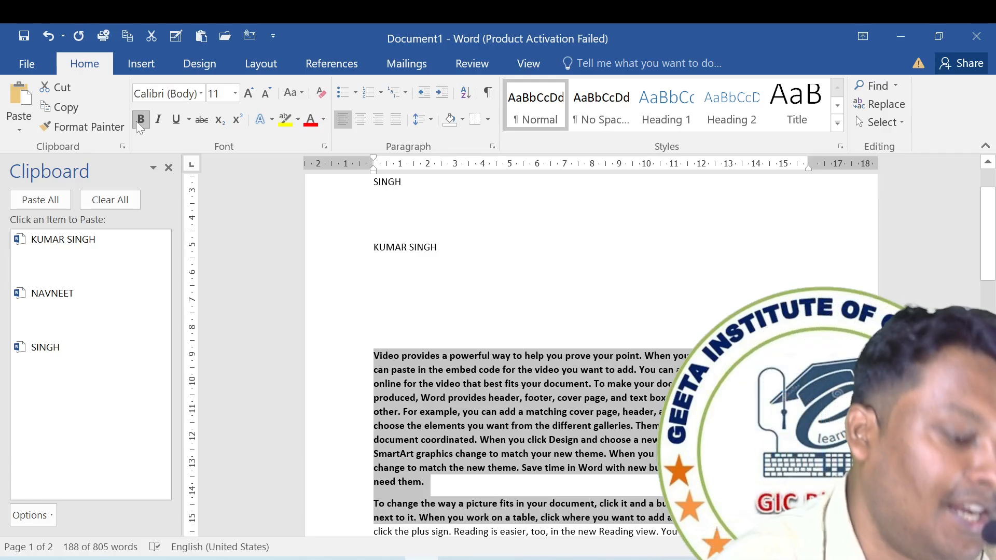
pyautogui.click(136, 120)
pyautogui.click(136, 121)
pyautogui.click(136, 120)
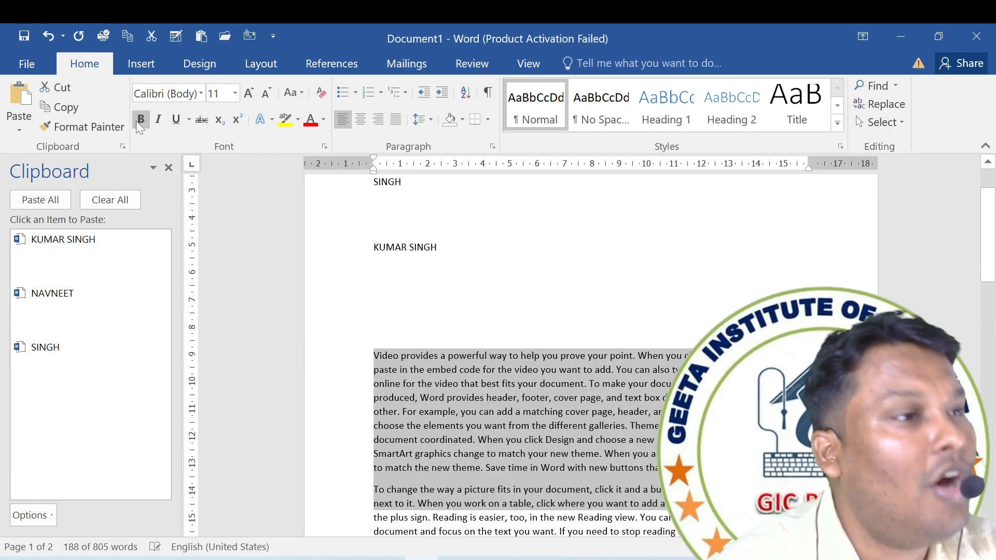
pyautogui.click(136, 120)
pyautogui.scroll(3, 449, 278)
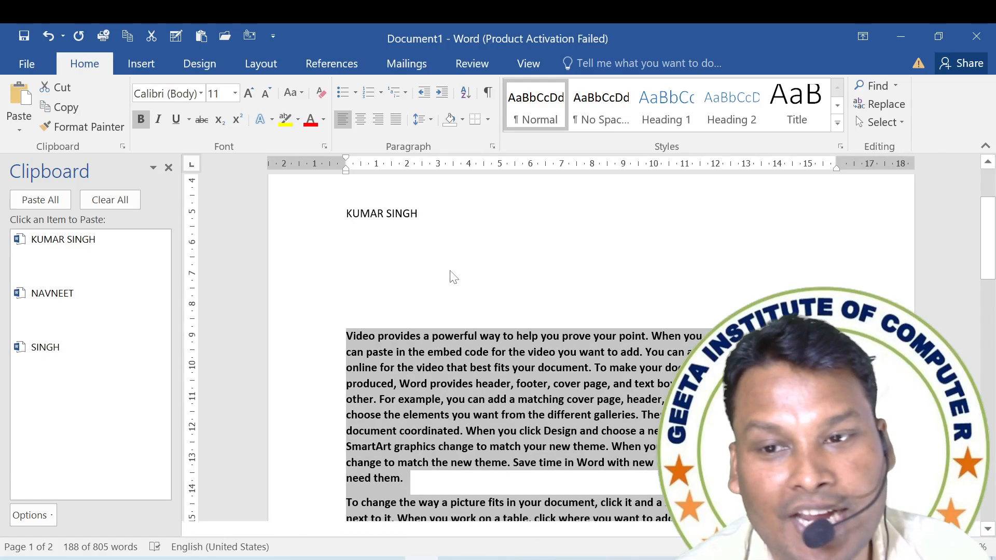
# Toggle bold off and back on for the word "powerful" in the first body paragraph.
pyautogui.click(458, 327)
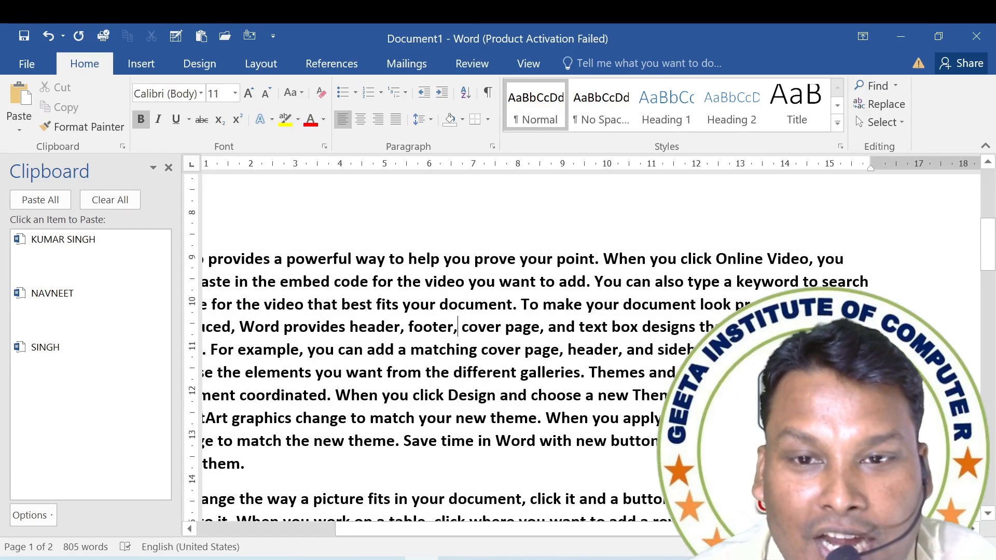
pyautogui.click(305, 259)
pyautogui.moveTo(296, 260); pyautogui.dragTo(347, 260)
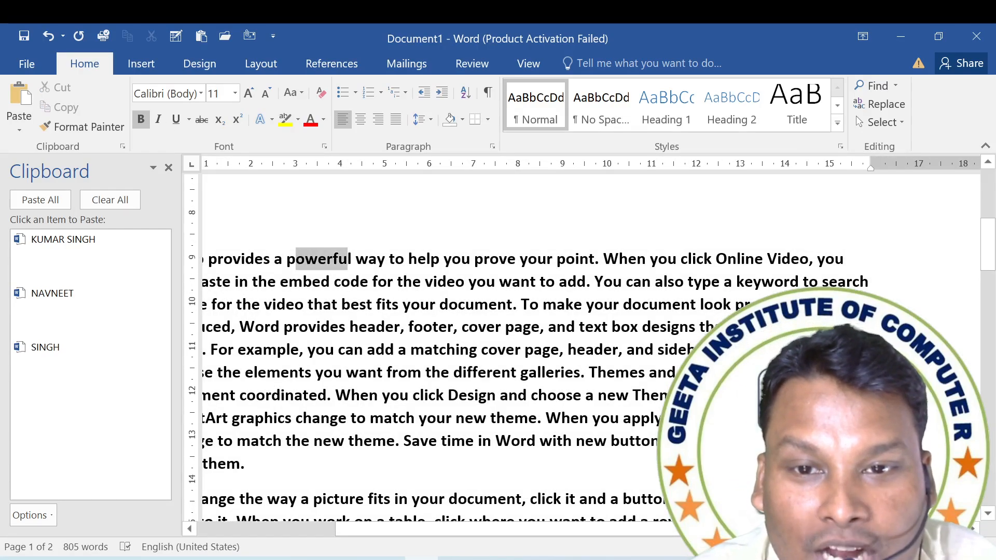
pyautogui.click(297, 261)
pyautogui.click(318, 259)
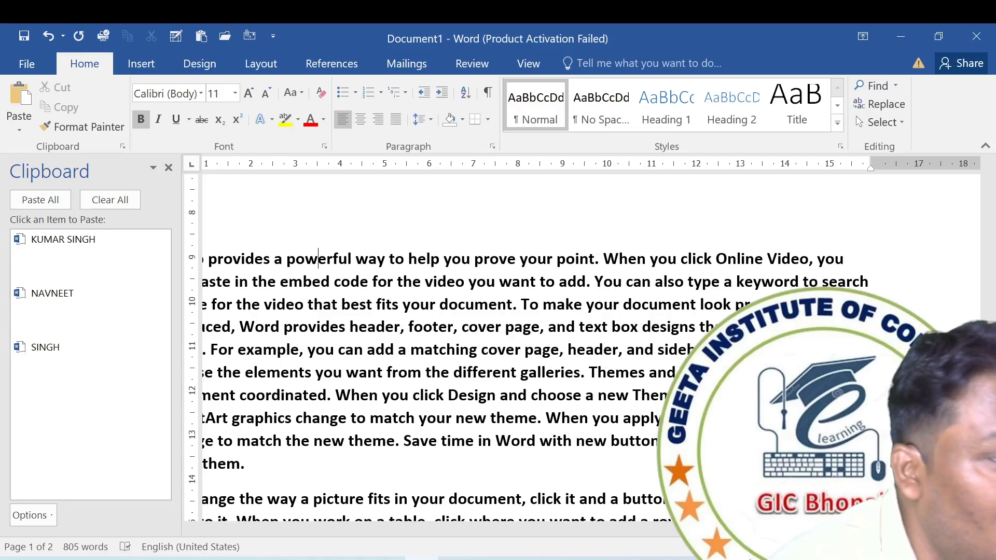
pyautogui.hotkey('ctrl', 'b')
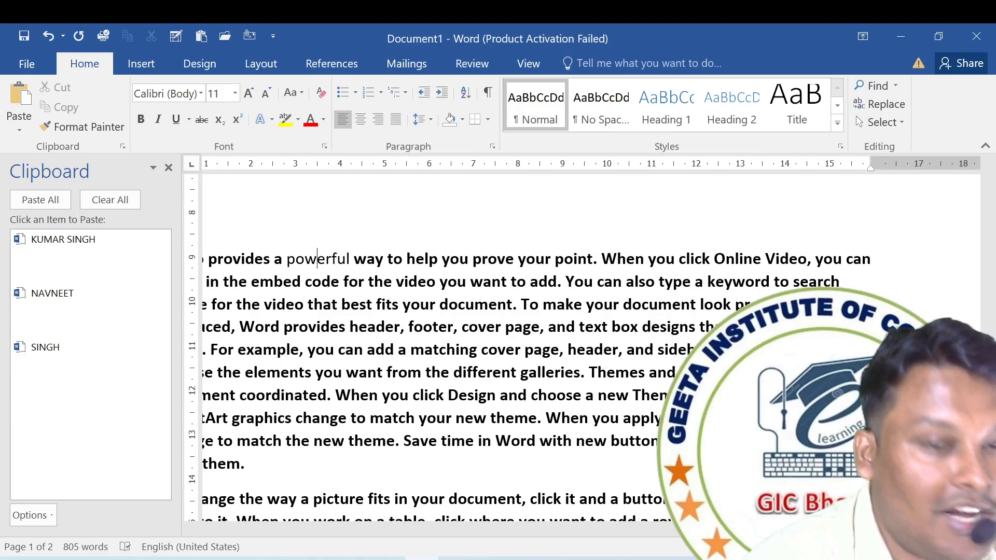
pyautogui.hotkey('ctrl', 'b')
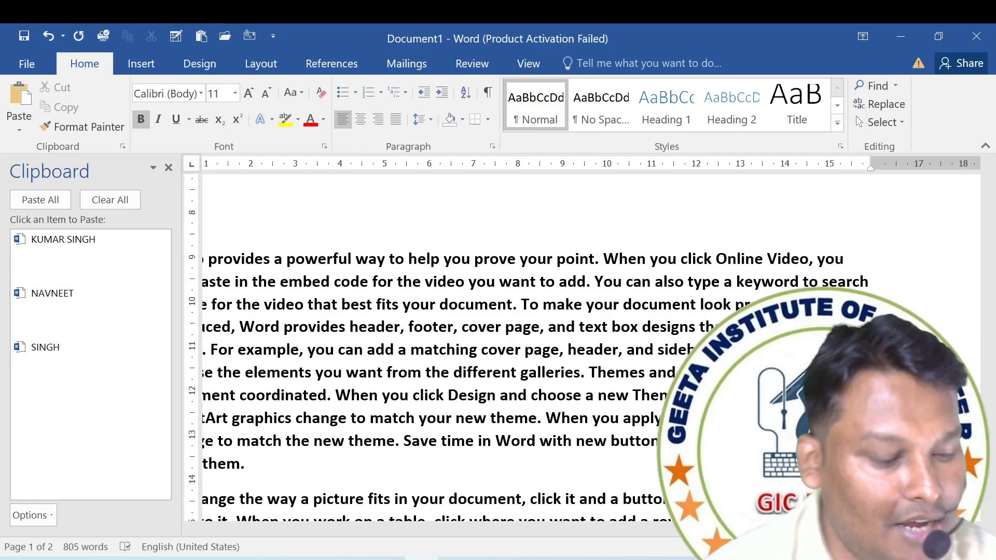
# Remove bold from the whole document, and make only the word "help" in the first body paragraph bold.
pyautogui.hotkey('ctrl', 'a')
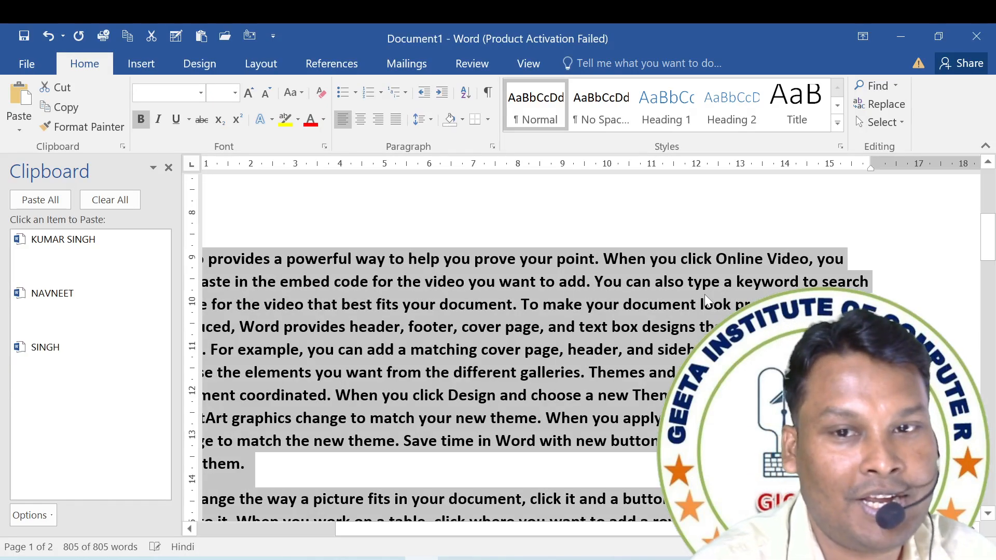
pyautogui.hotkey('ctrl', 'b')
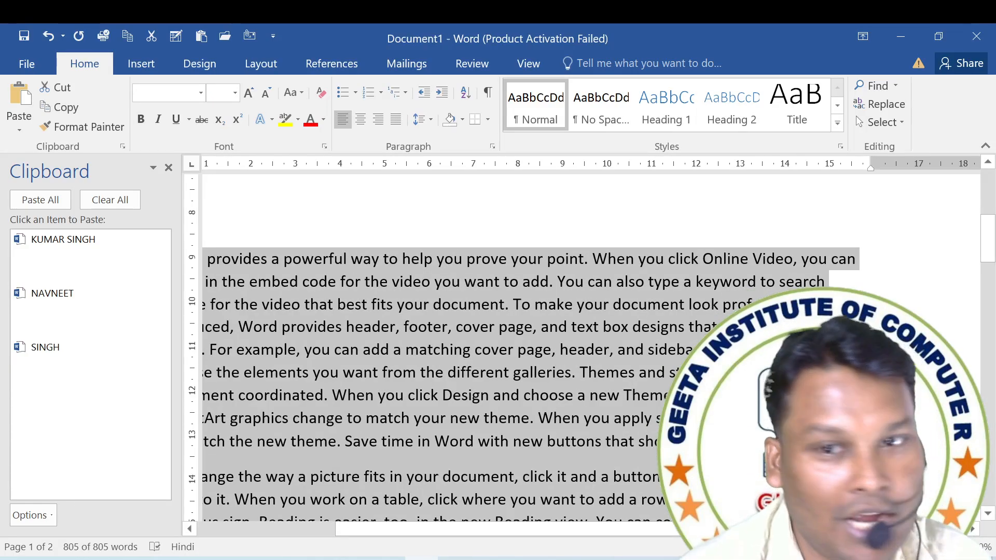
pyautogui.click(709, 295)
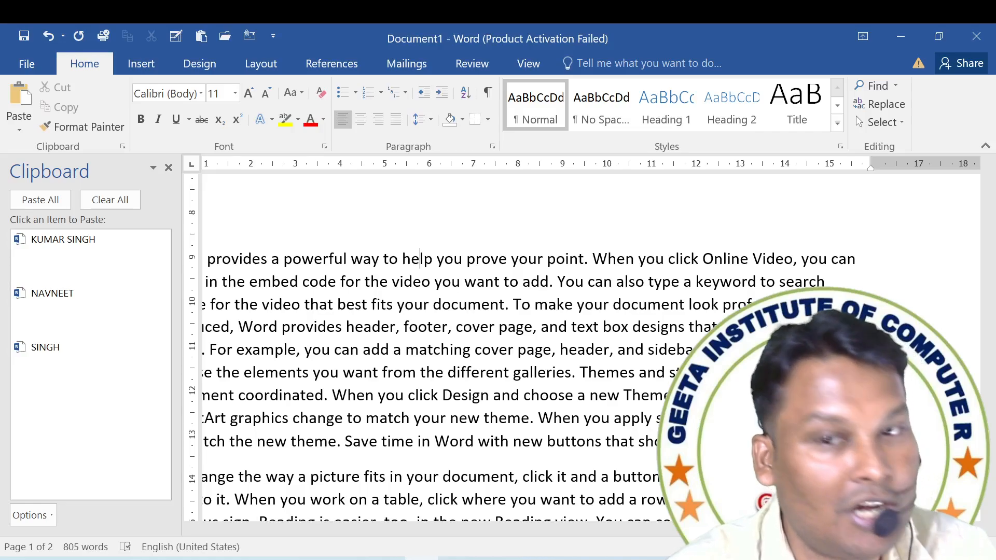
pyautogui.hotkey('ctrl', 'b')
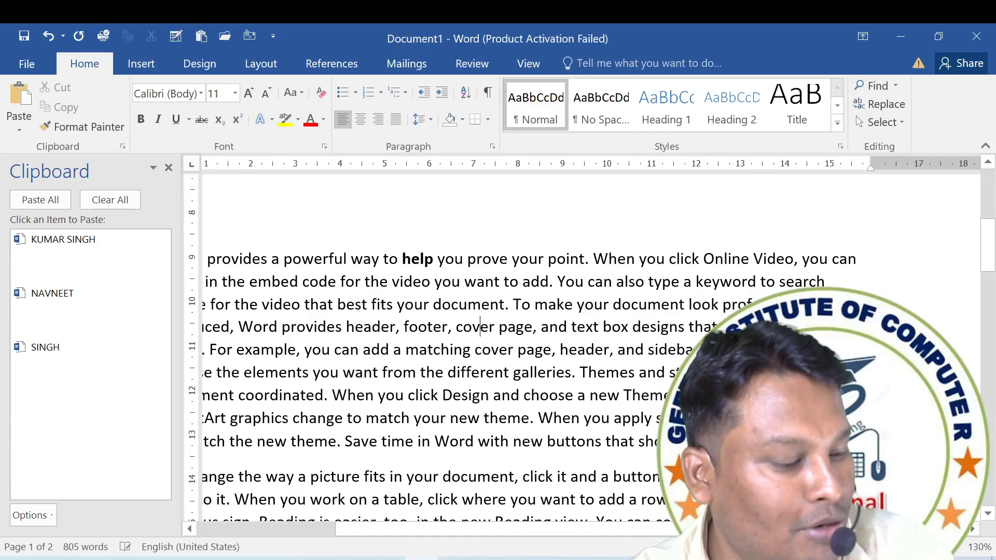
# Toggle italic on and off repeatedly for the whole document, leaving the text italic.
pyautogui.hotkey('ctrl', 'a')
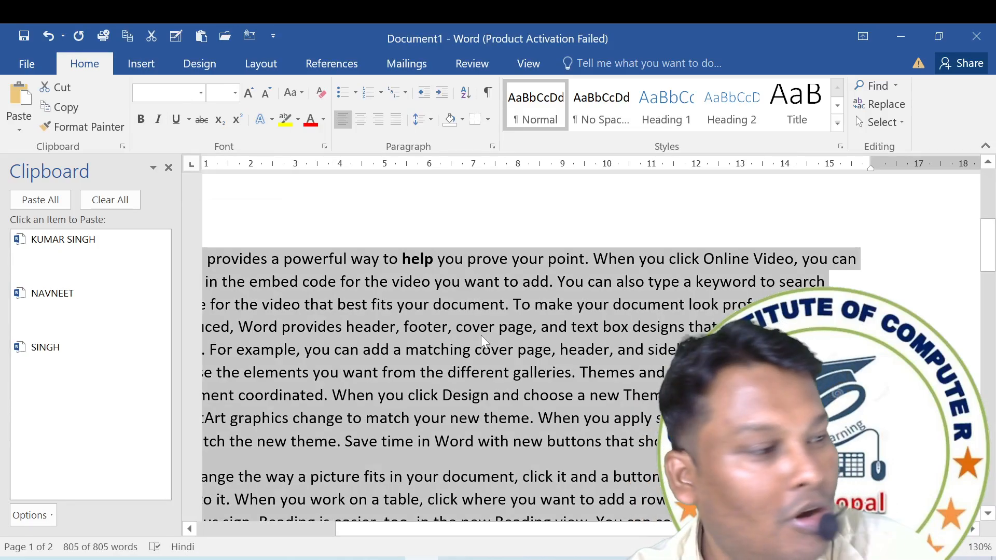
pyautogui.click(158, 120)
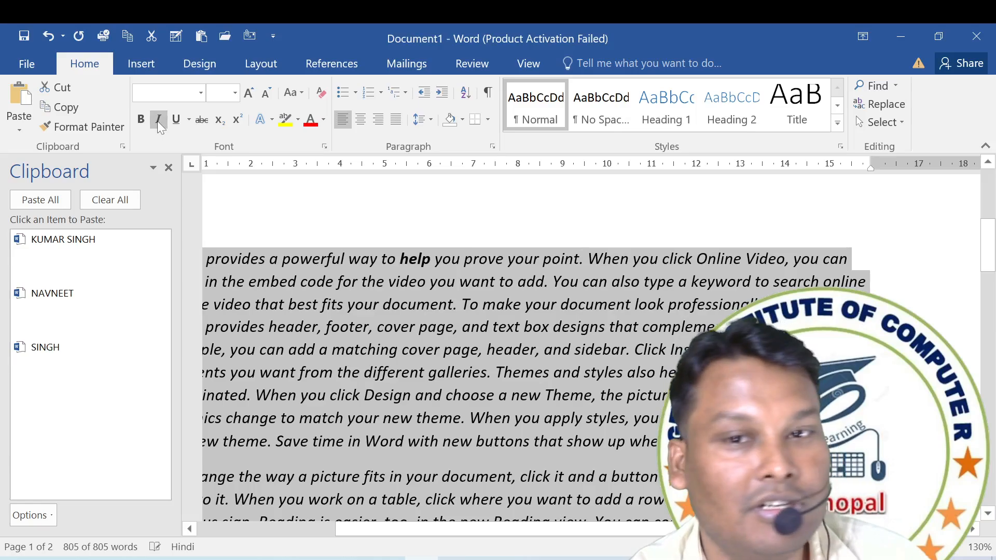
pyautogui.click(158, 120)
pyautogui.click(159, 119)
pyautogui.click(158, 119)
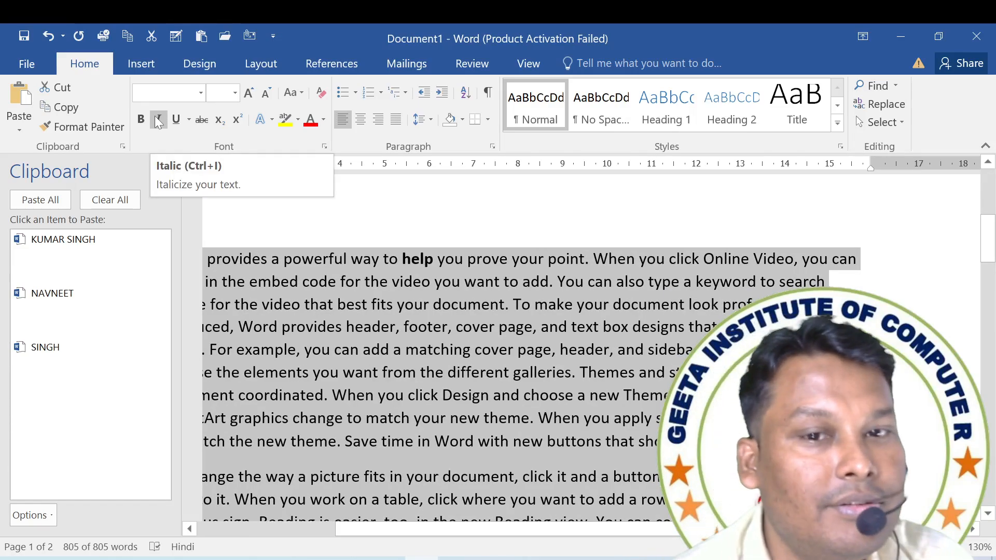
pyautogui.click(159, 120)
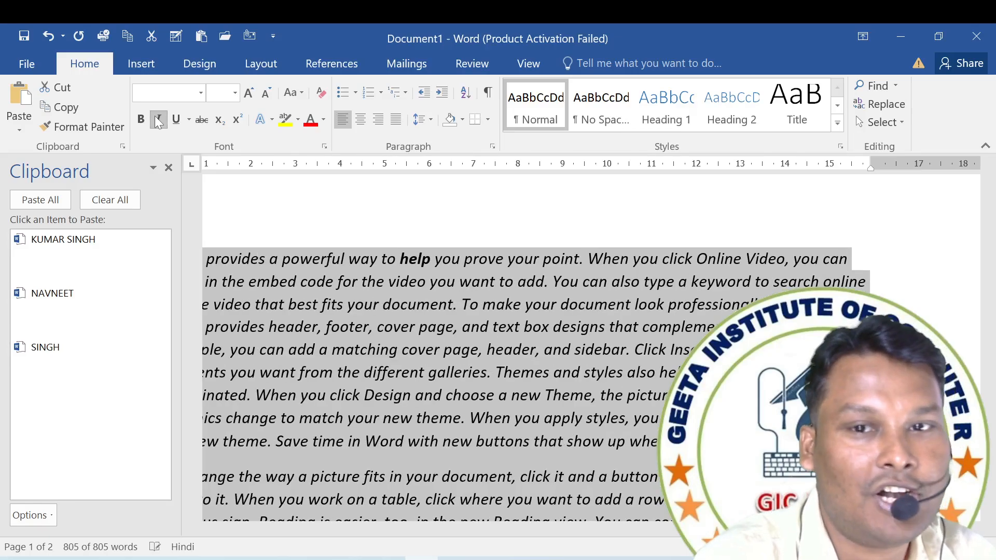
pyautogui.click(158, 120)
pyautogui.click(159, 120)
pyautogui.click(158, 120)
pyautogui.click(159, 119)
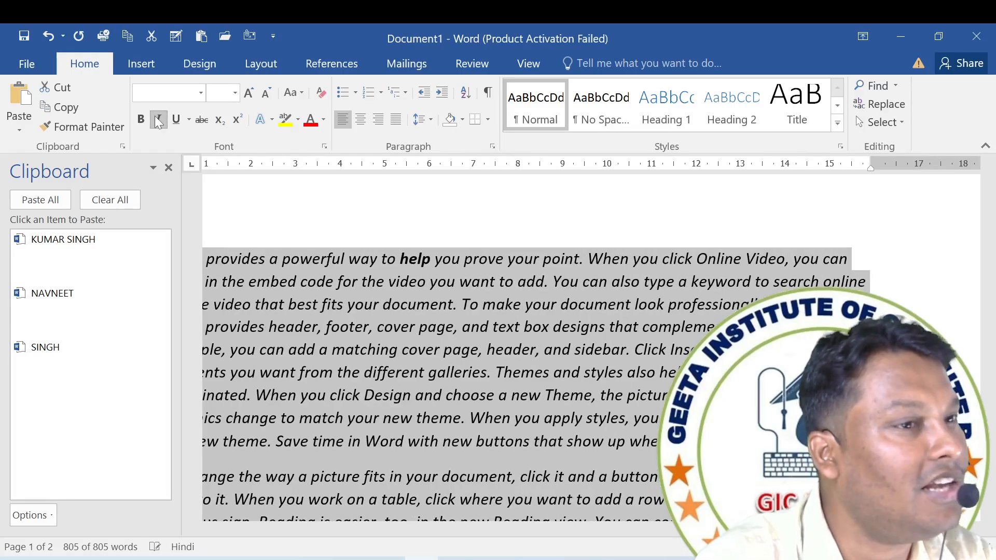
pyautogui.click(158, 120)
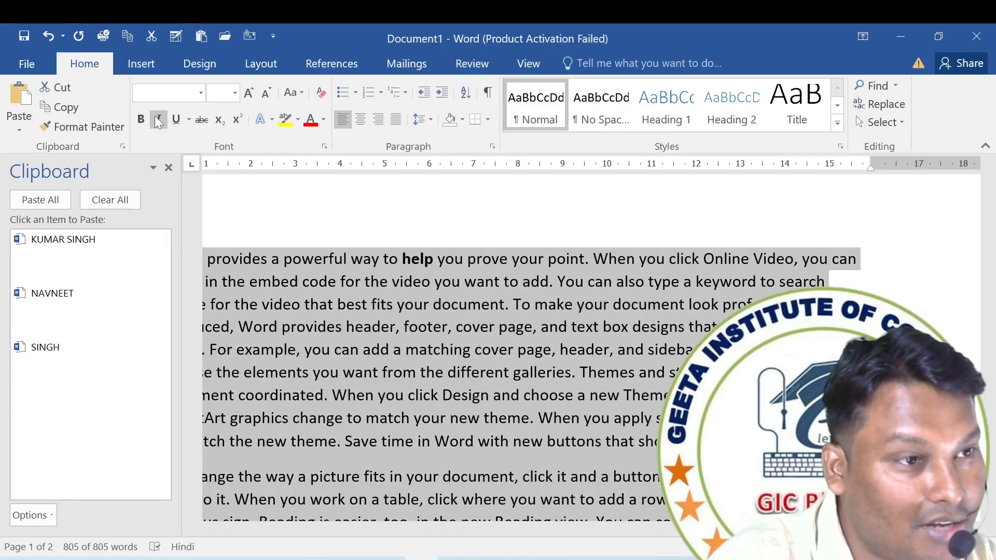
pyautogui.click(159, 120)
pyautogui.click(158, 120)
pyautogui.click(158, 120)
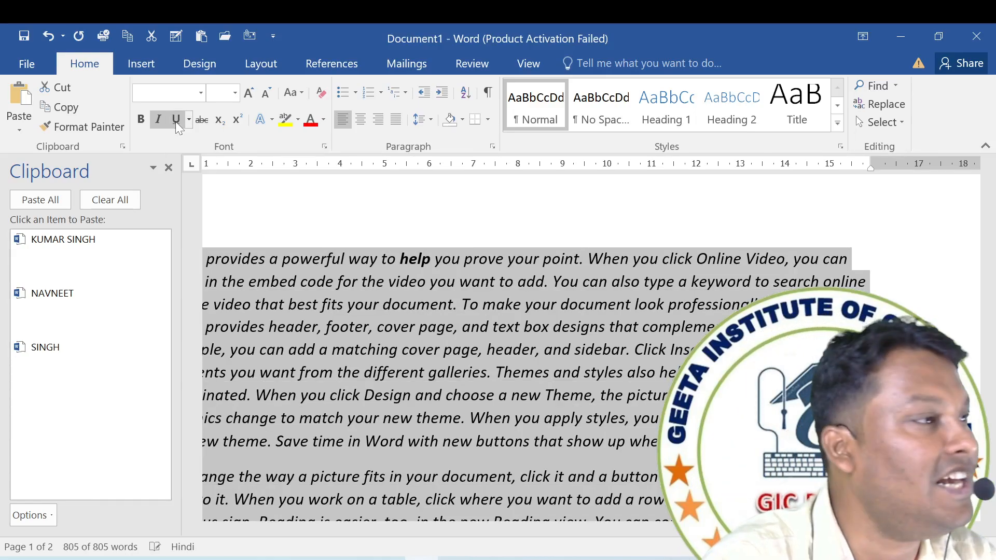
# Apply a single underline to the entire document and briefly view the available underline styles.
pyautogui.click(176, 119)
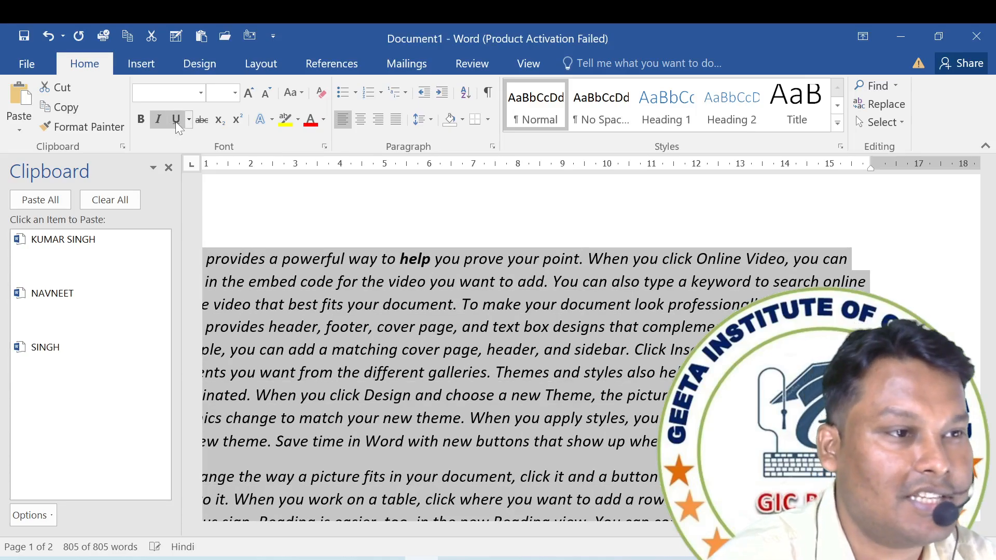
pyautogui.click(175, 122)
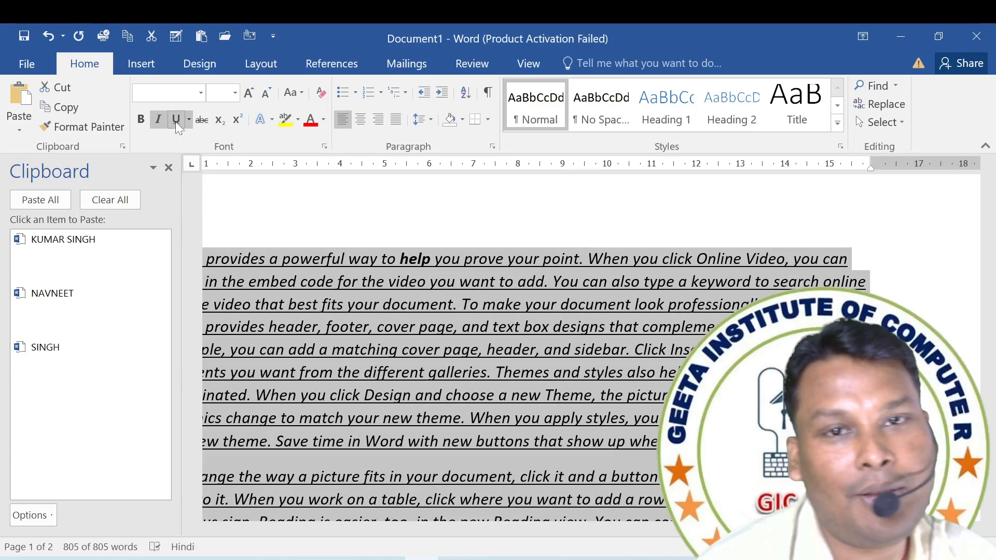
pyautogui.click(188, 120)
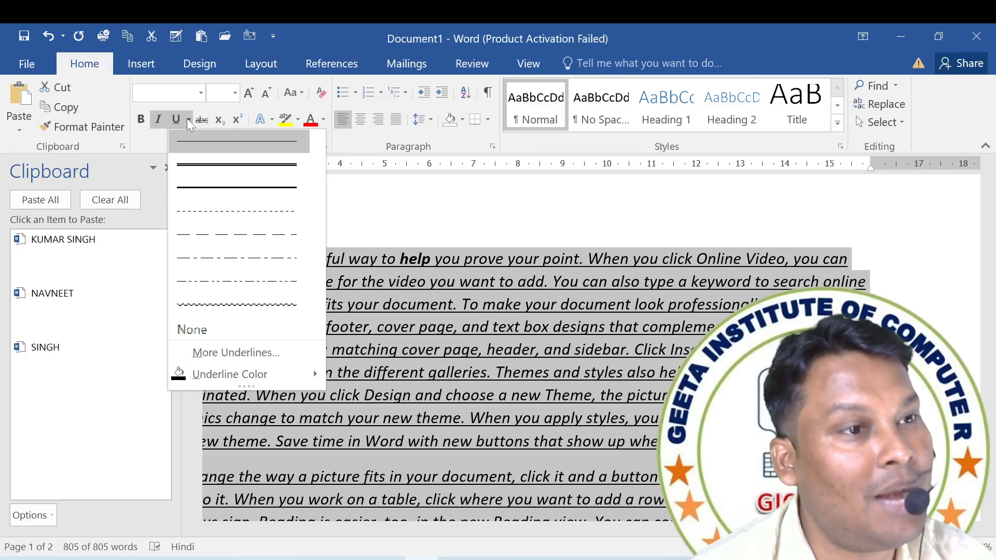
pyautogui.click(187, 120)
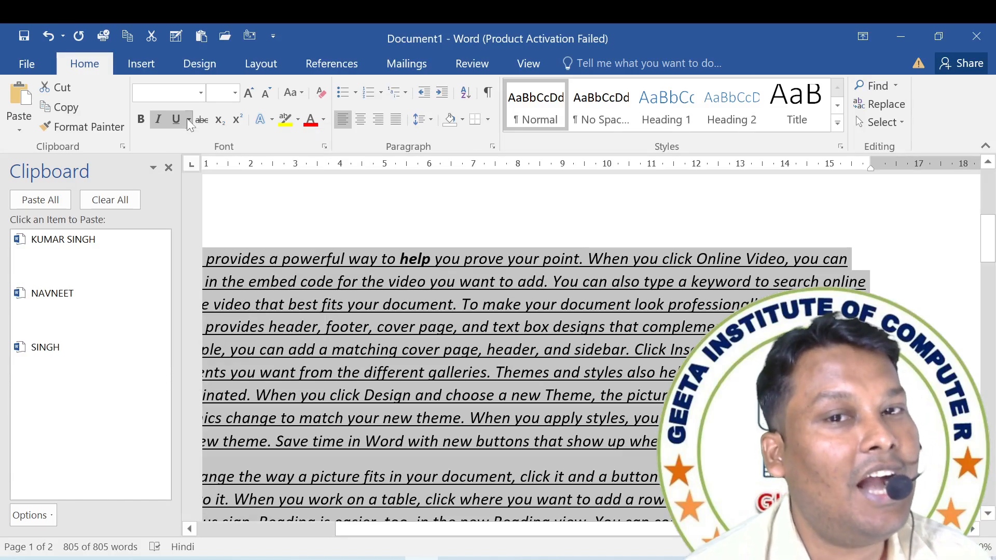
# Examine the underline styles, including the additional ones in the Font dialog, and cancel without choosing one.
pyautogui.click(187, 119)
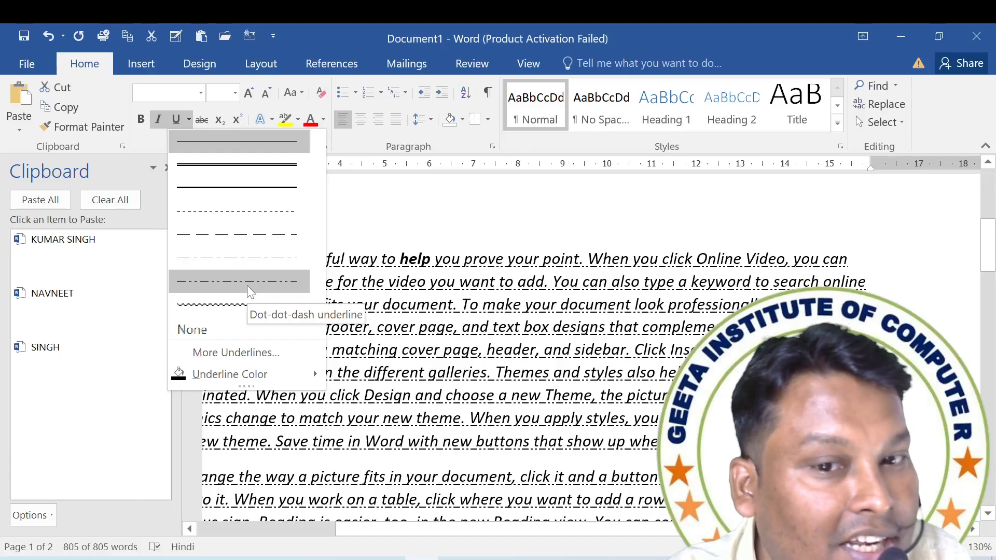
pyautogui.moveTo(261, 378)
pyautogui.click(265, 354)
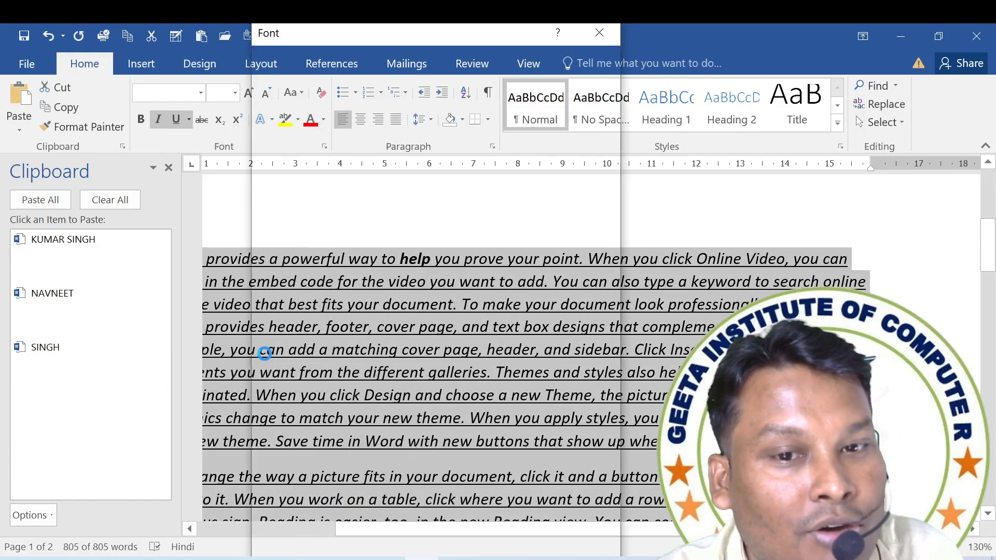
pyautogui.click(482, 294)
pyautogui.scroll(-4, 440, 363)
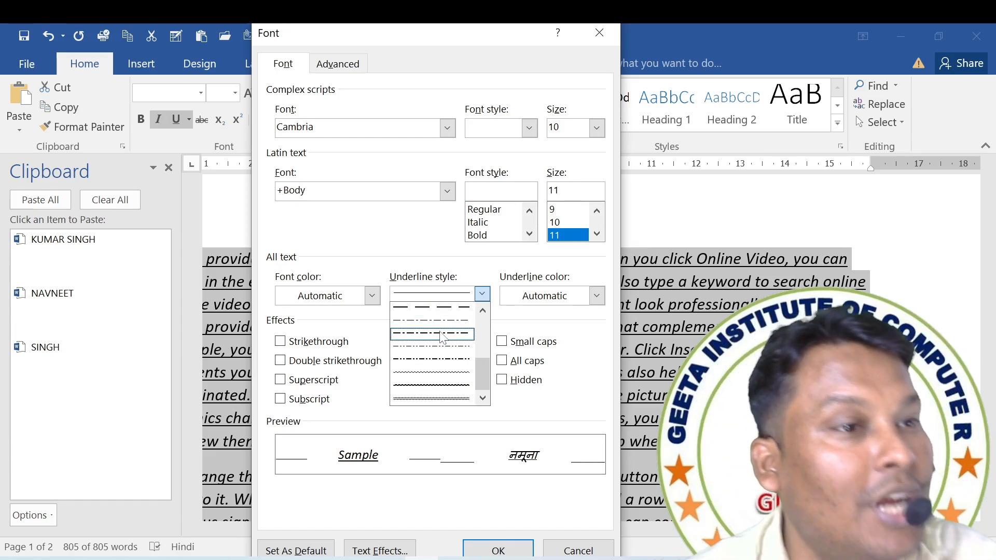
pyautogui.click(582, 550)
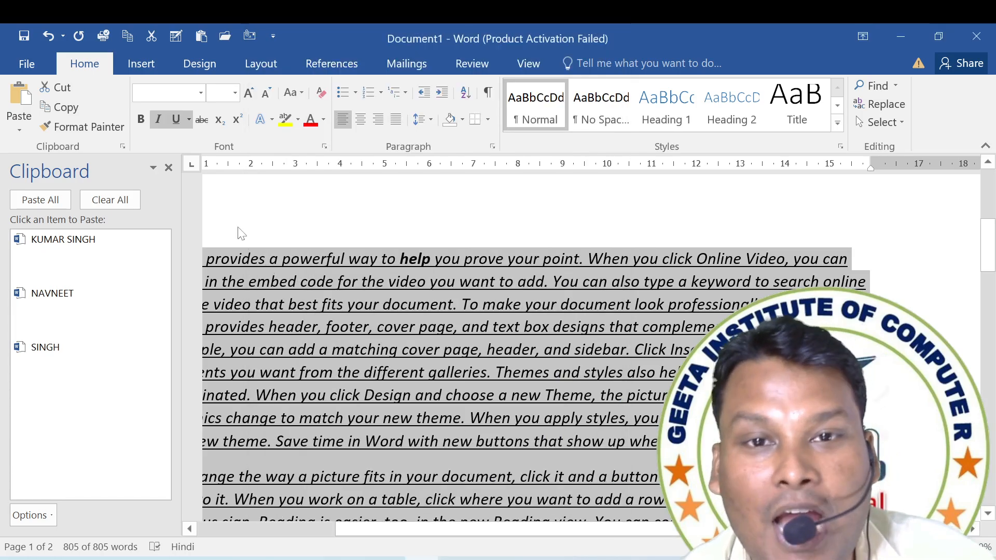
# Set the underline color of the whole document to standard red and change the underline style to double.
pyautogui.click(190, 120)
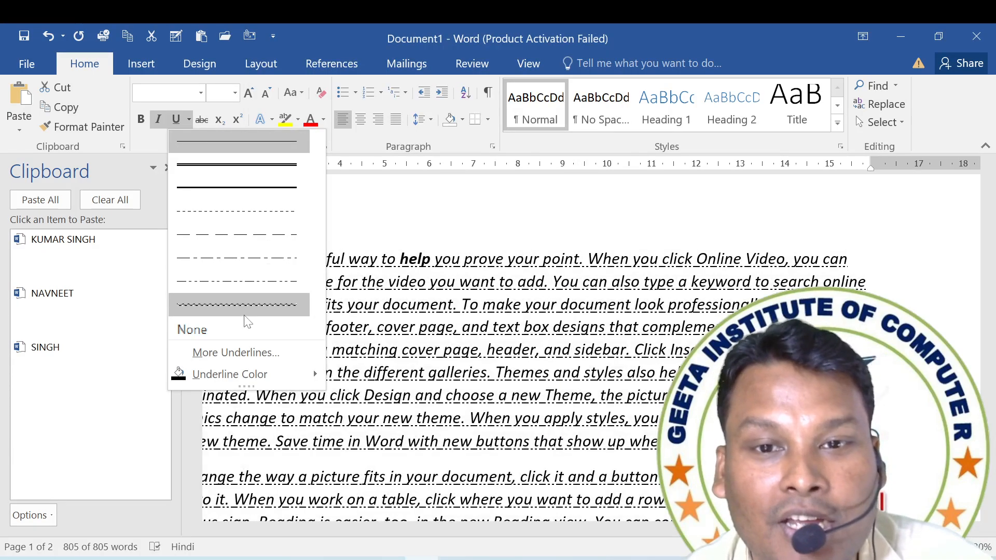
pyautogui.moveTo(305, 378)
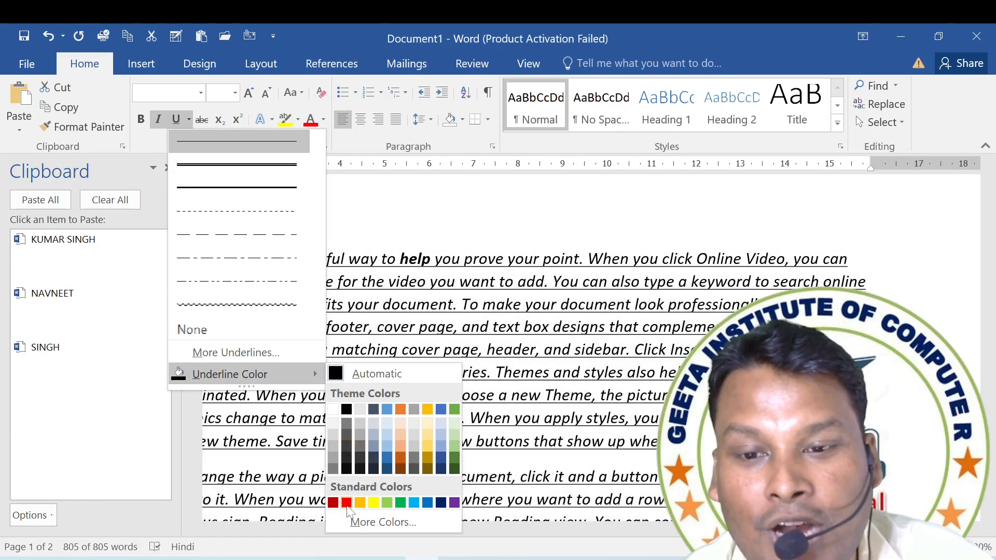
pyautogui.click(346, 503)
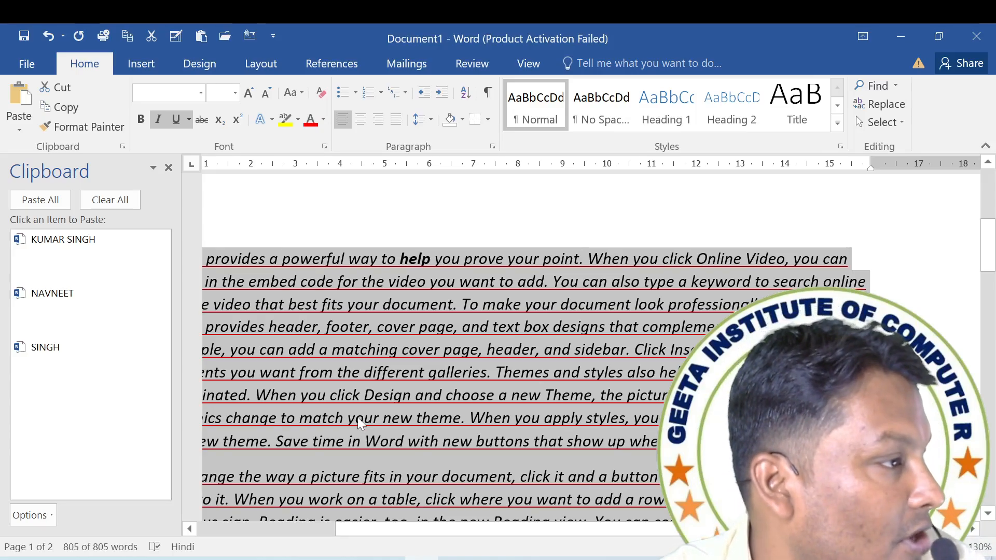
pyautogui.click(189, 120)
pyautogui.click(209, 168)
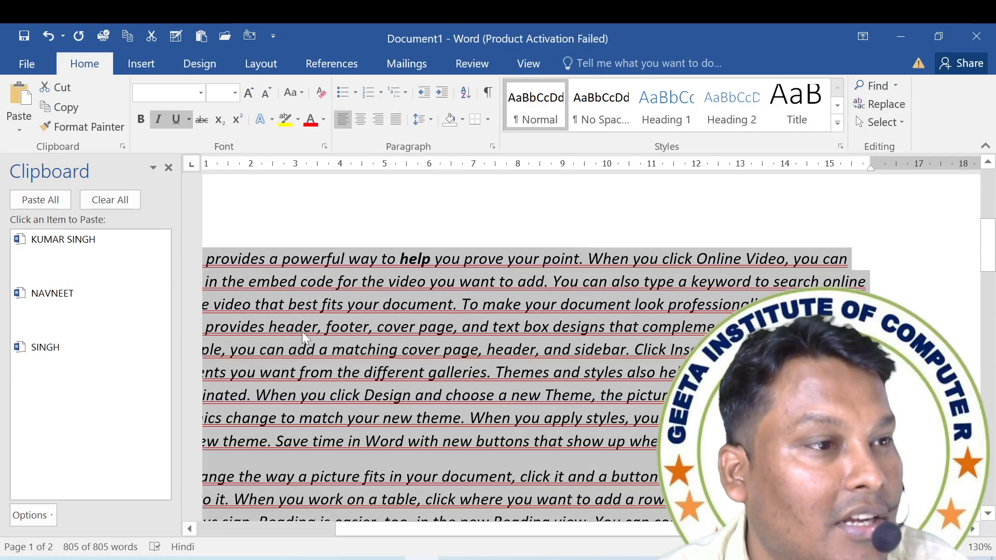
# Cycle the whole document's underline through words-only, none and single, ending on words-only underlining.
pyautogui.hotkey('ctrl', 'shift', 'w')
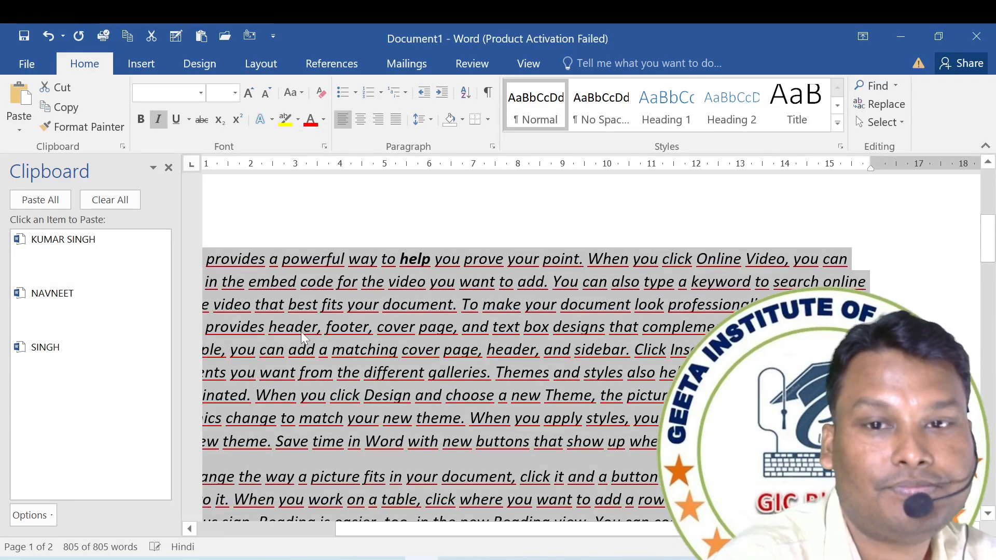
pyautogui.hotkey('ctrl', 'u')
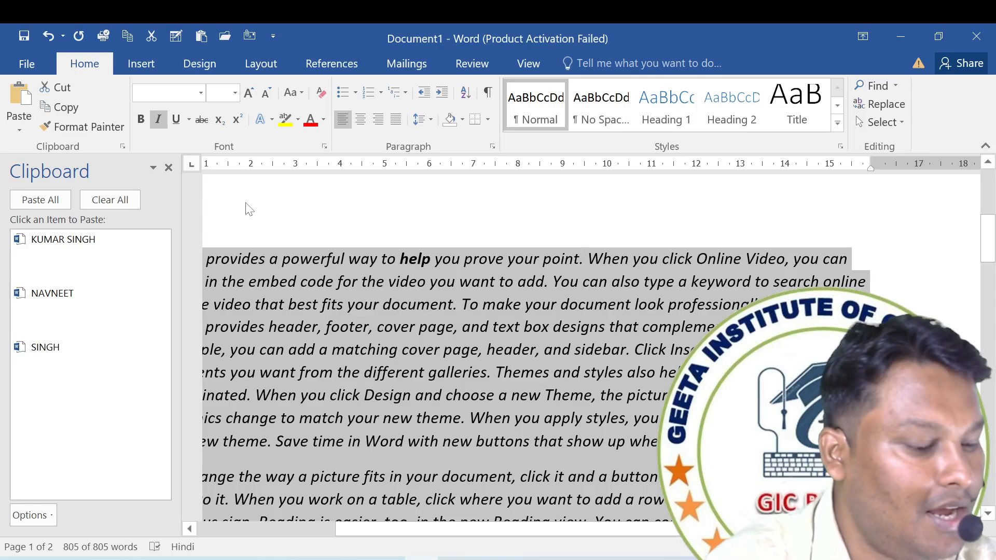
pyautogui.hotkey('ctrl', 'u')
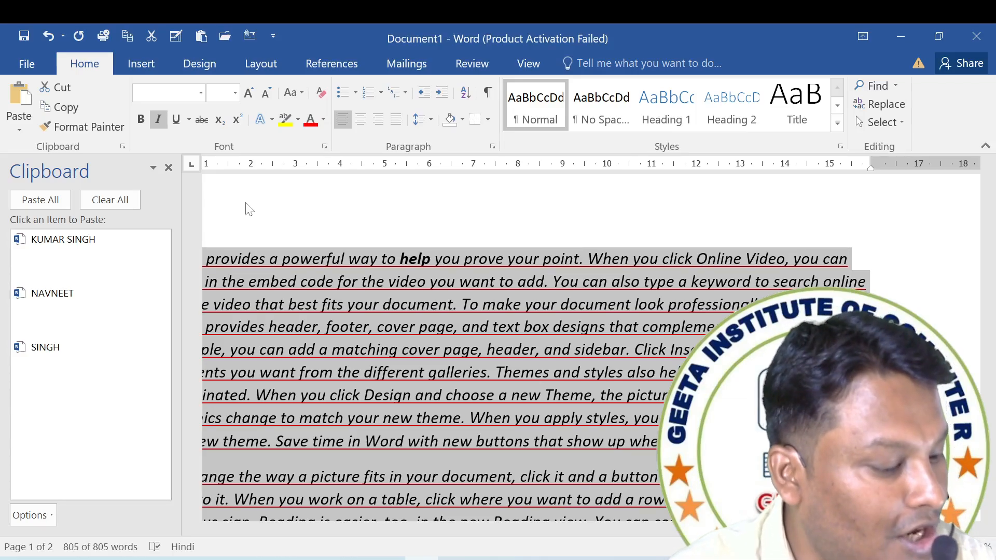
pyautogui.hotkey('ctrl', 'shift', 'w')
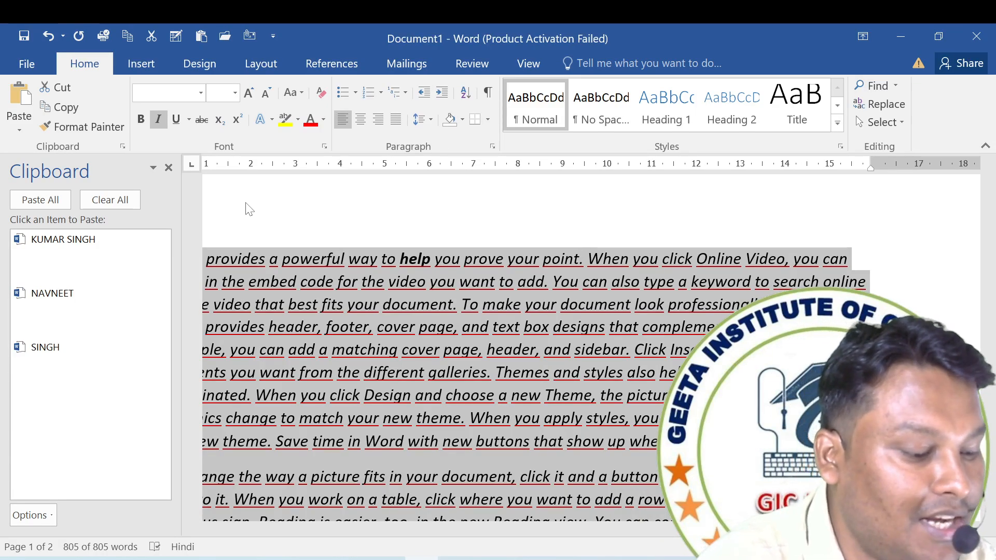
# Remove the underline and the italic formatting from the whole document.
pyautogui.hotkey('ctrl', 'u')
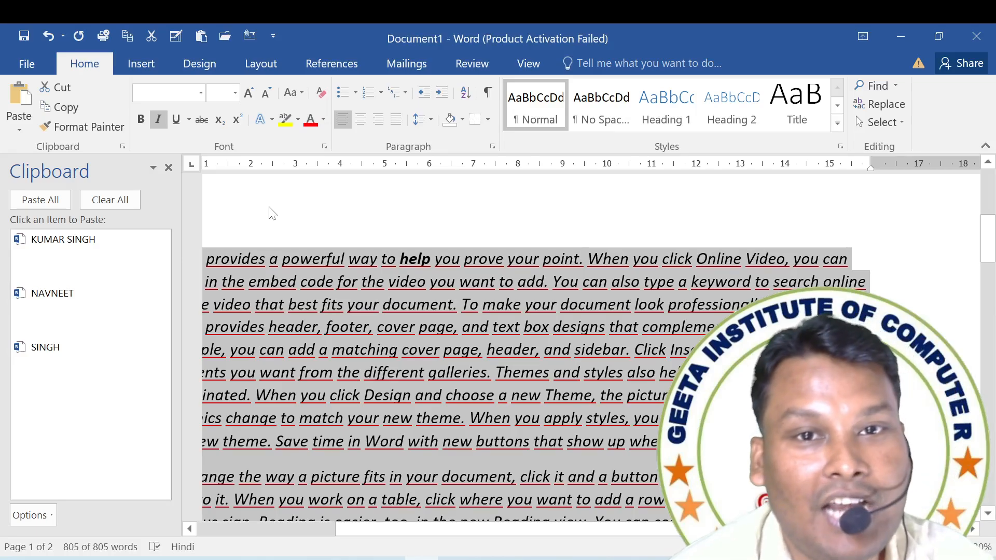
pyautogui.click(344, 318)
pyautogui.hotkey('ctrl', 'a')
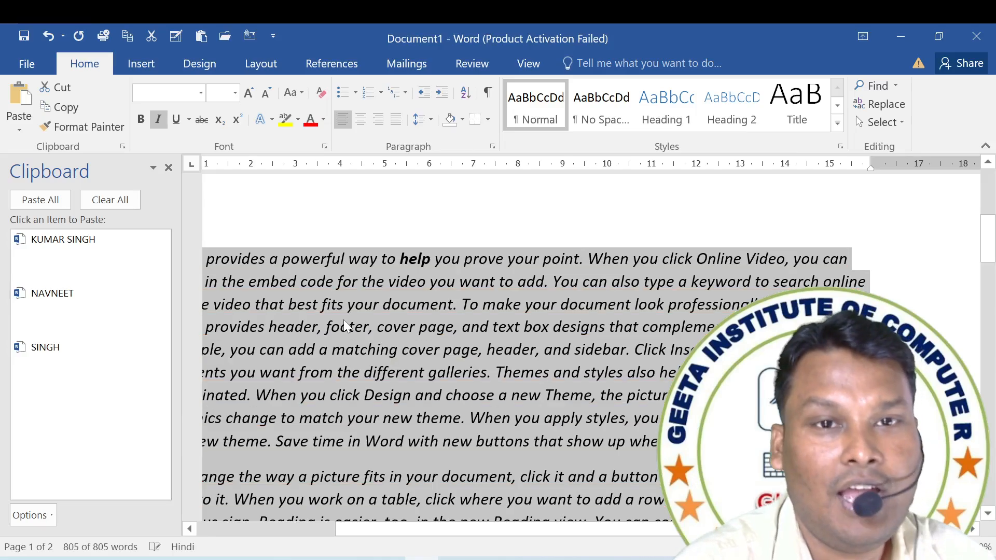
pyautogui.hotkey('ctrl', 'i')
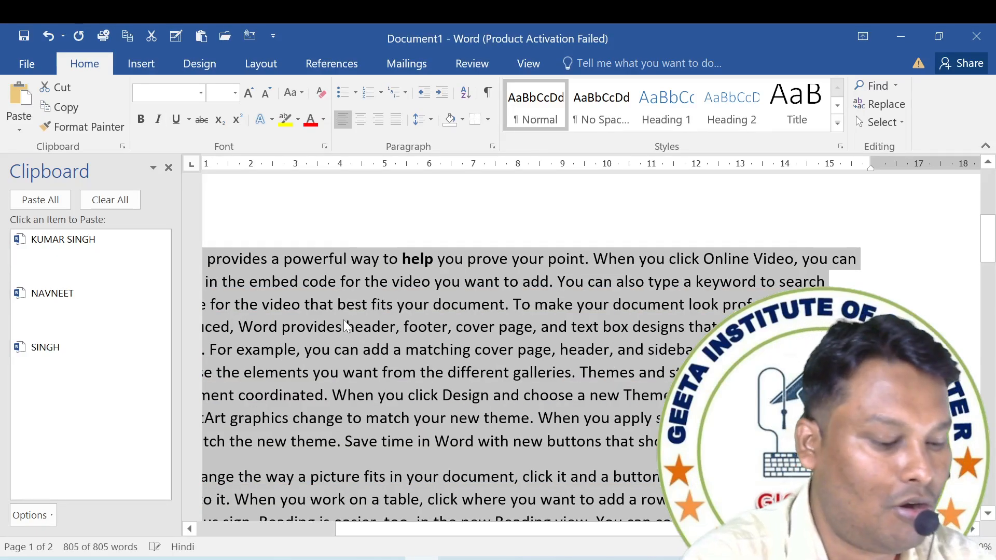
# Remove the bold formatting from the whole document and strike through all of its text.
pyautogui.hotkey('ctrl', 'b')
pyautogui.hotkey('ctrl', 'b')
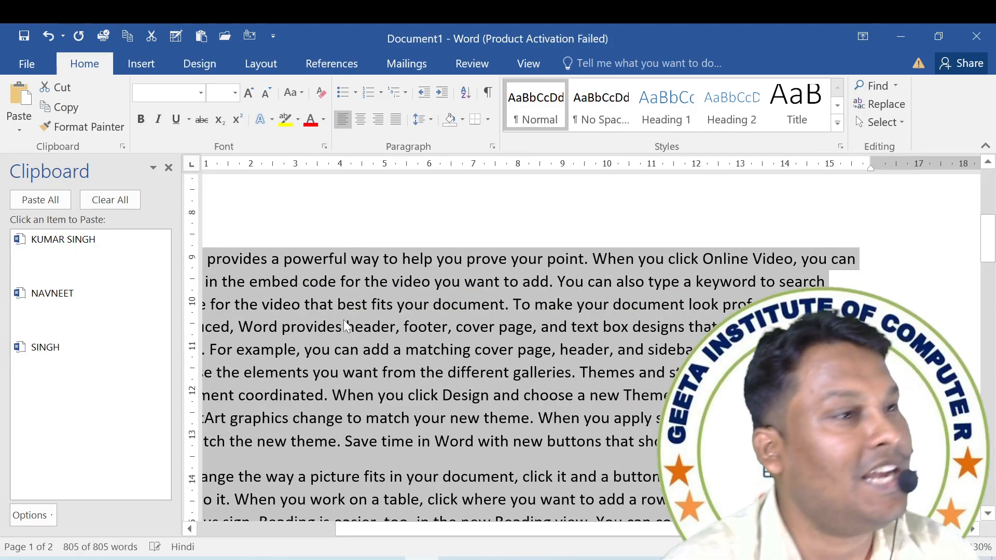
pyautogui.click(195, 121)
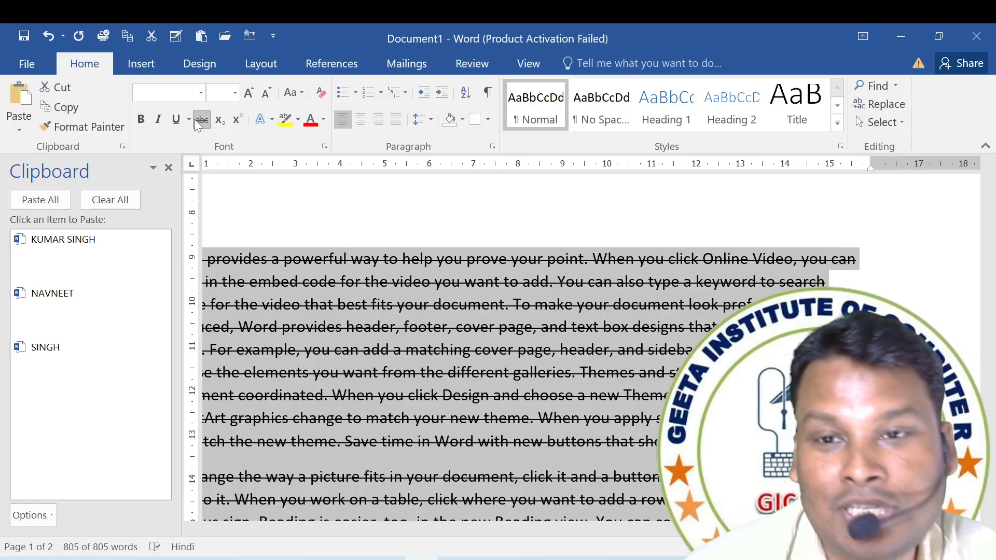
# Delete the word "powerful" from the first sentence and remove the strikethrough from the whole document.
pyautogui.click(348, 258)
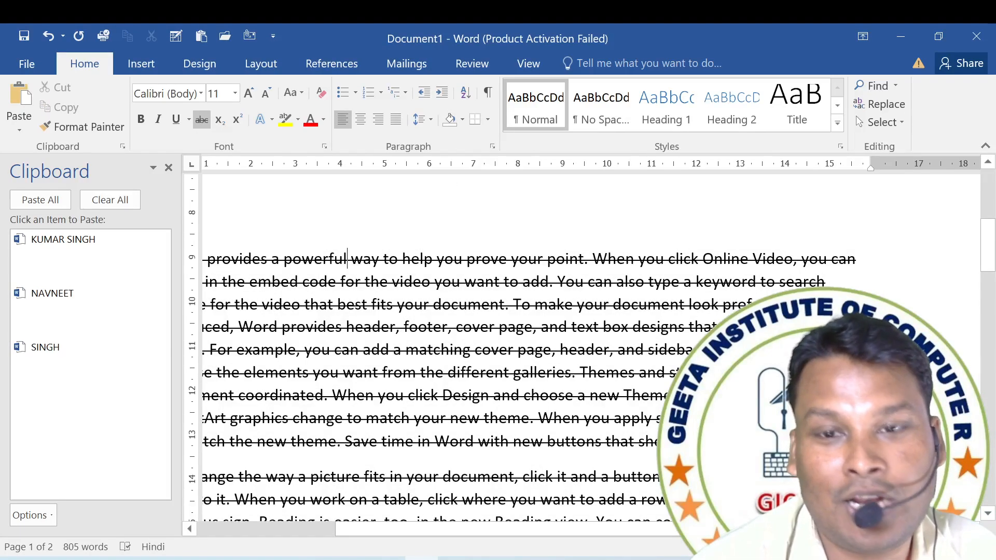
pyautogui.press('BackSpace')
pyautogui.press('BackSpace')
pyautogui.press('BackSpace')
pyautogui.press('BackSpace')
pyautogui.press('BackSpace')
pyautogui.press('BackSpace')
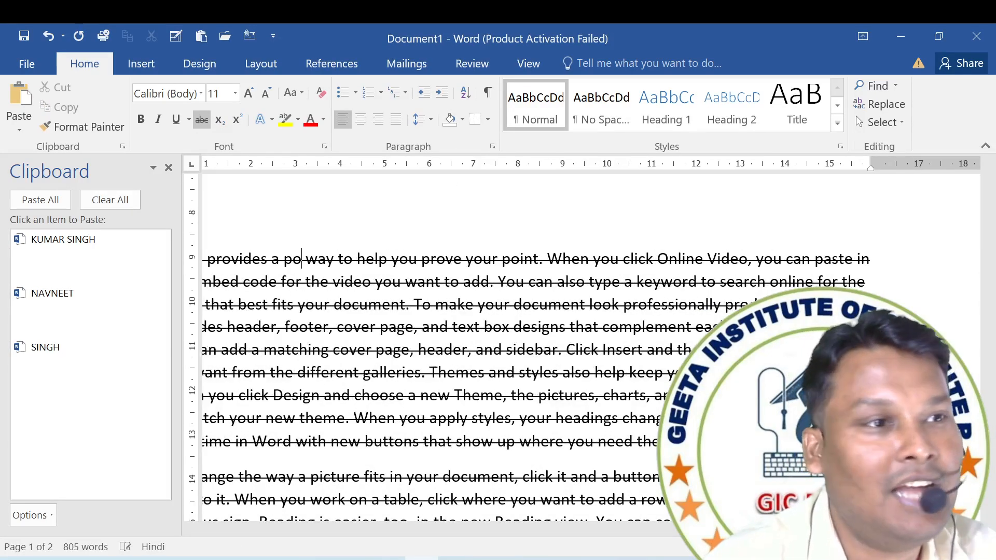
pyautogui.press('BackSpace')
pyautogui.press('BackSpace')
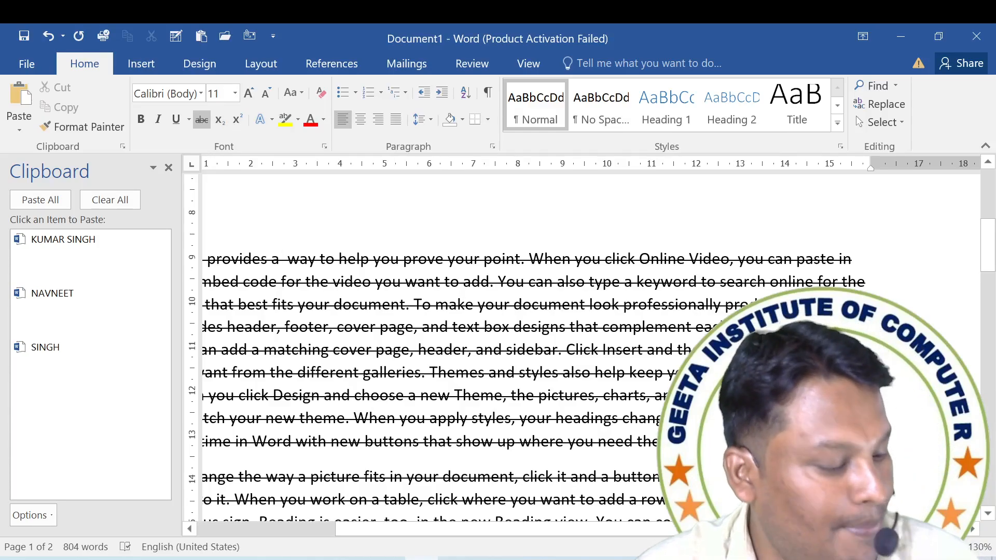
pyautogui.hotkey('ctrl', 'a')
pyautogui.click(202, 120)
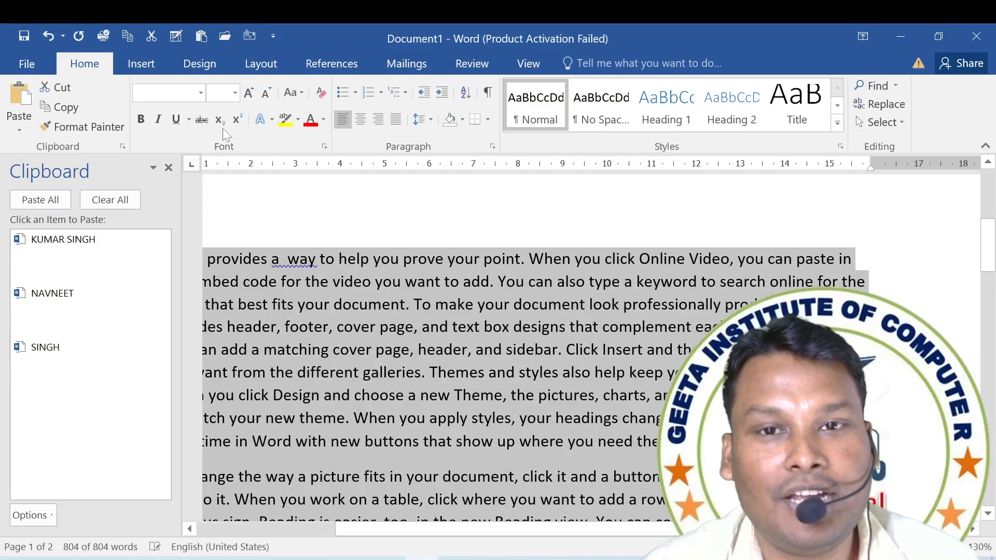
# Enter "H2O CO2" on the empty line above the first paragraph.
pyautogui.click(255, 223)
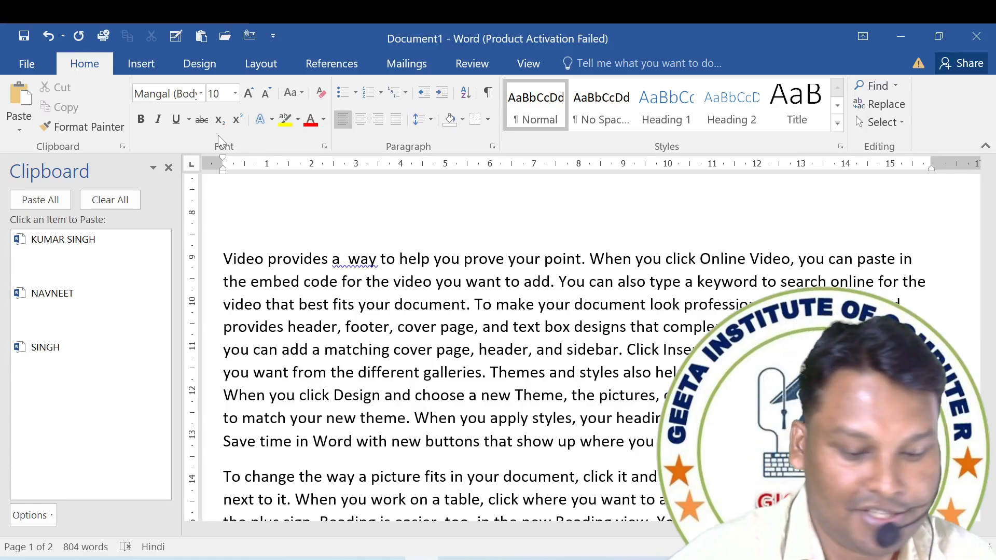
pyautogui.write('H2O')
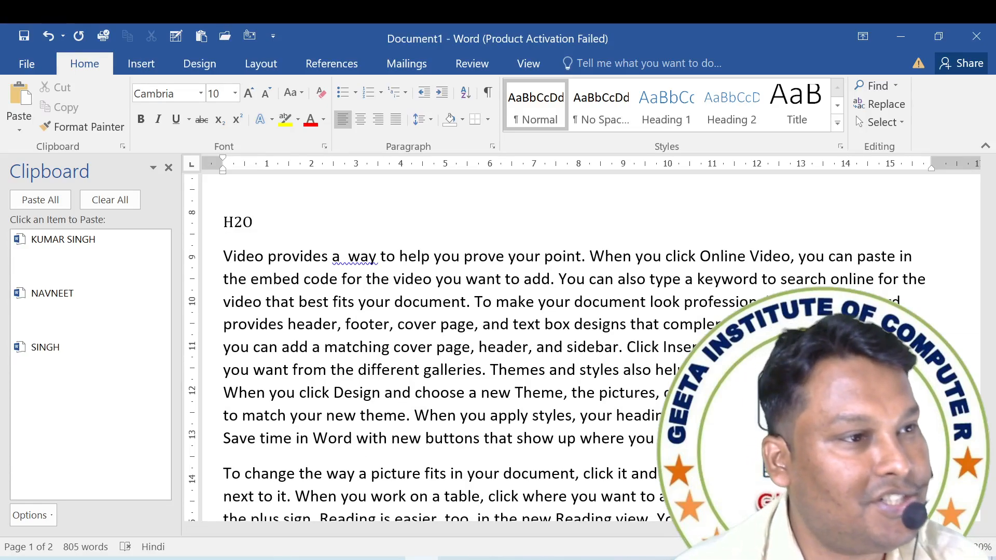
pyautogui.write('  CO2')
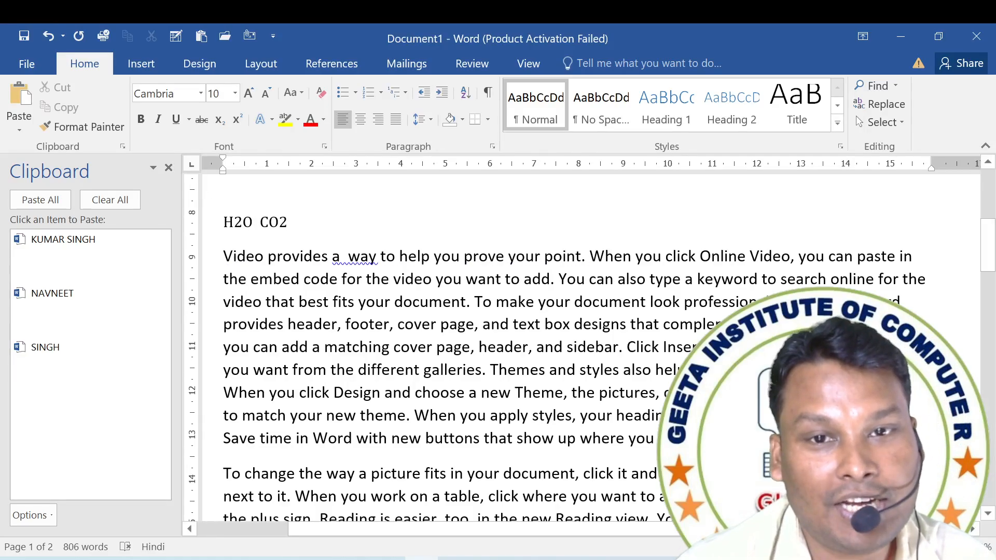
# Format the 2 in H2O and the 2 in CO2 as subscripts, one after the other.
pyautogui.moveTo(253, 222)
pyautogui.mouseDown()
pyautogui.moveTo(223, 222)
pyautogui.moveTo(234, 222)
pyautogui.mouseUp()
pyautogui.click(234, 222)
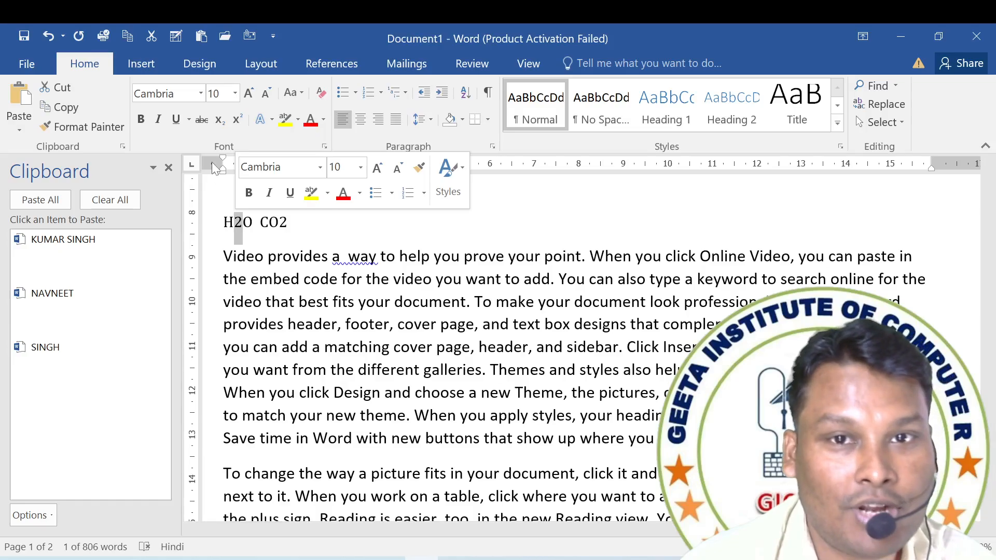
pyautogui.click(220, 128)
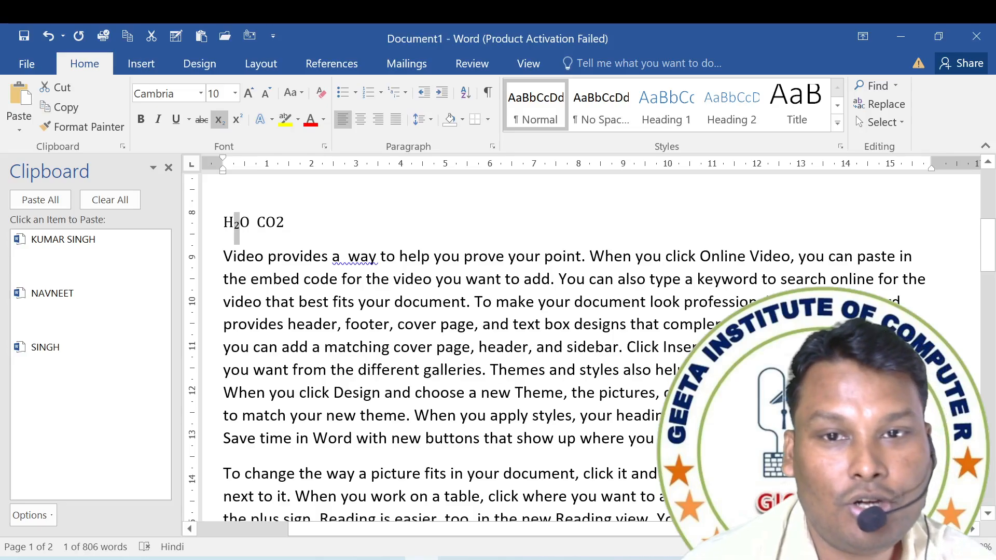
pyautogui.moveTo(276, 223); pyautogui.dragTo(284, 223)
pyautogui.click(220, 124)
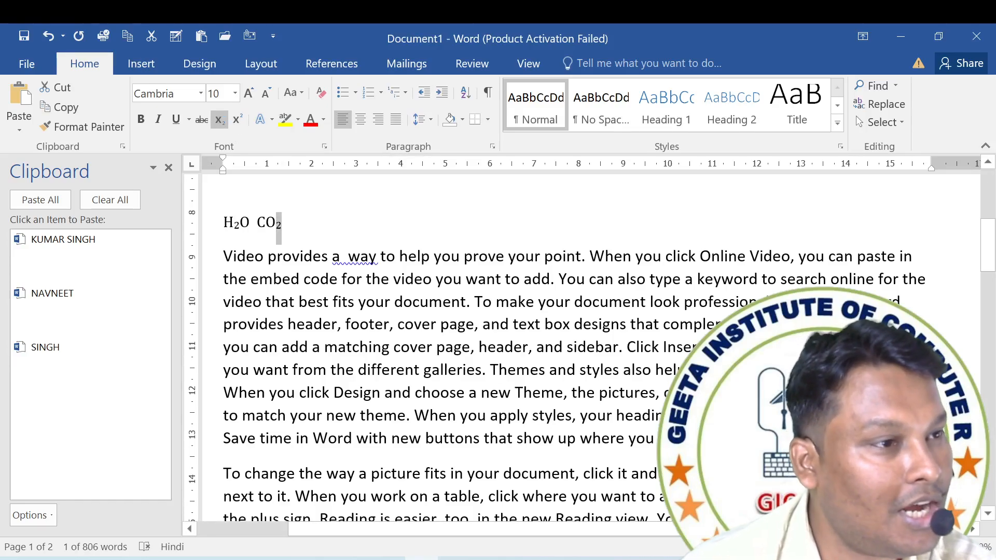
pyautogui.click(286, 223)
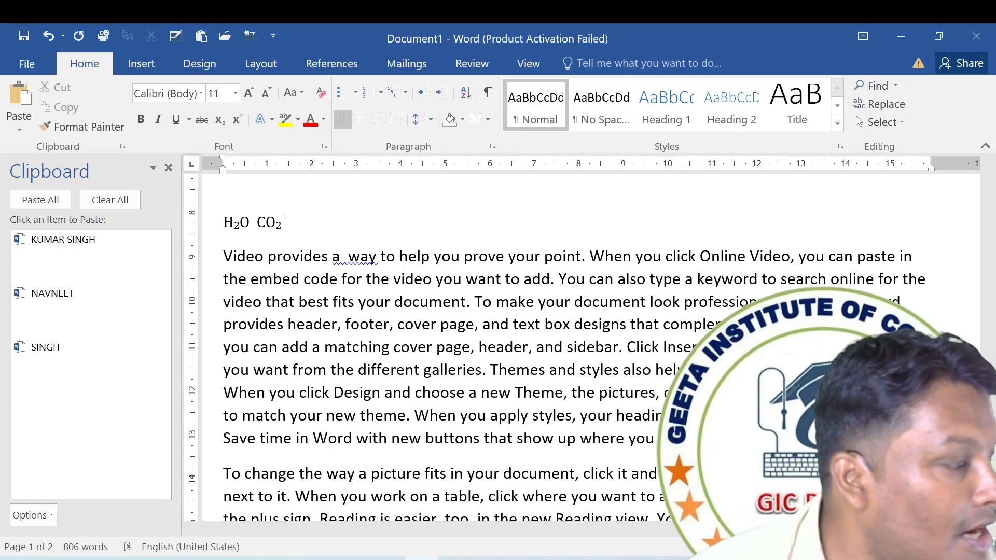
# Undo the subscript formatting of both digits in H2O and CO2.
pyautogui.hotkey('ctrl', 'z')
pyautogui.hotkey('ctrl', 'z')
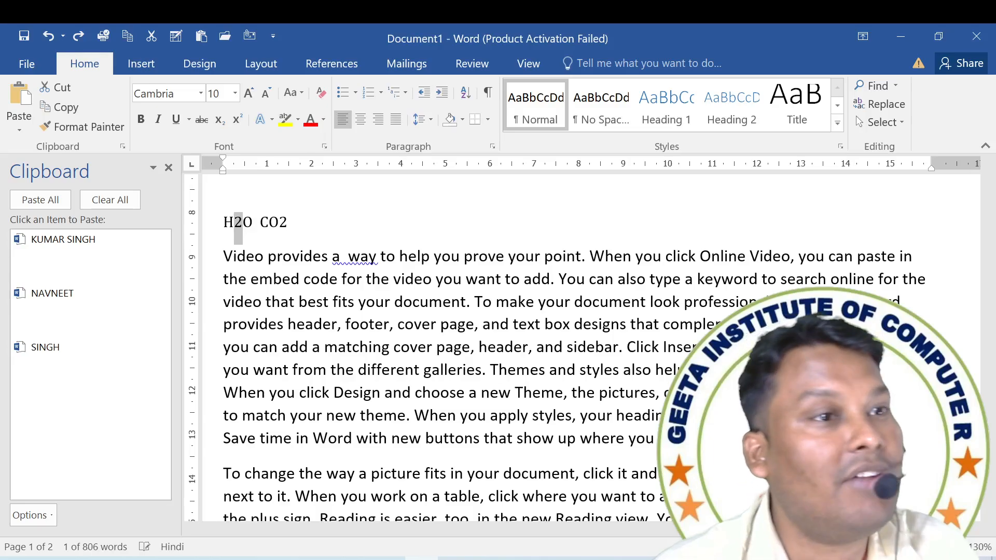
pyautogui.click(291, 223)
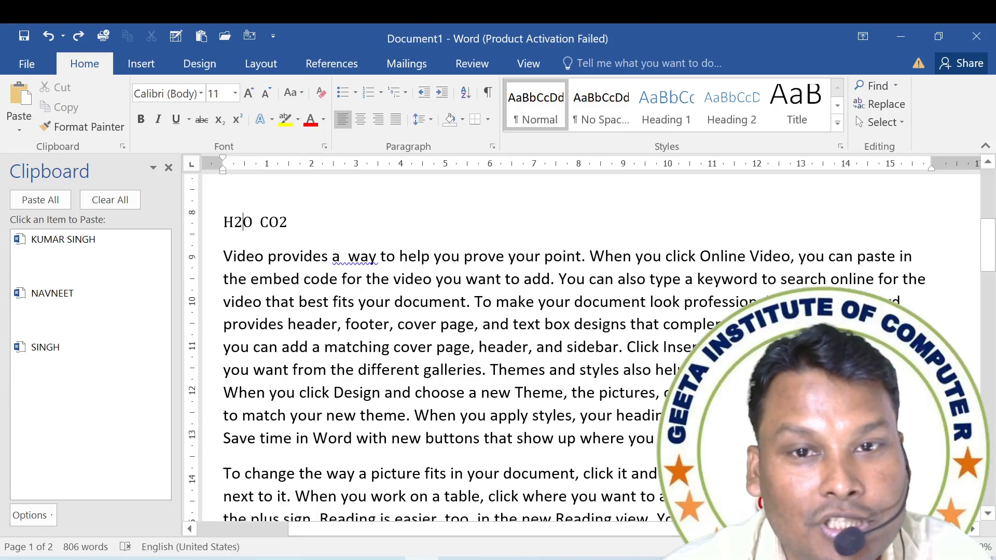
# Try subscript and superscript on the 2s in H2O and CO2 and the last letters of "provides" and "help" together, ending with neither.
pyautogui.moveTo(243, 222); pyautogui.dragTo(234, 222)
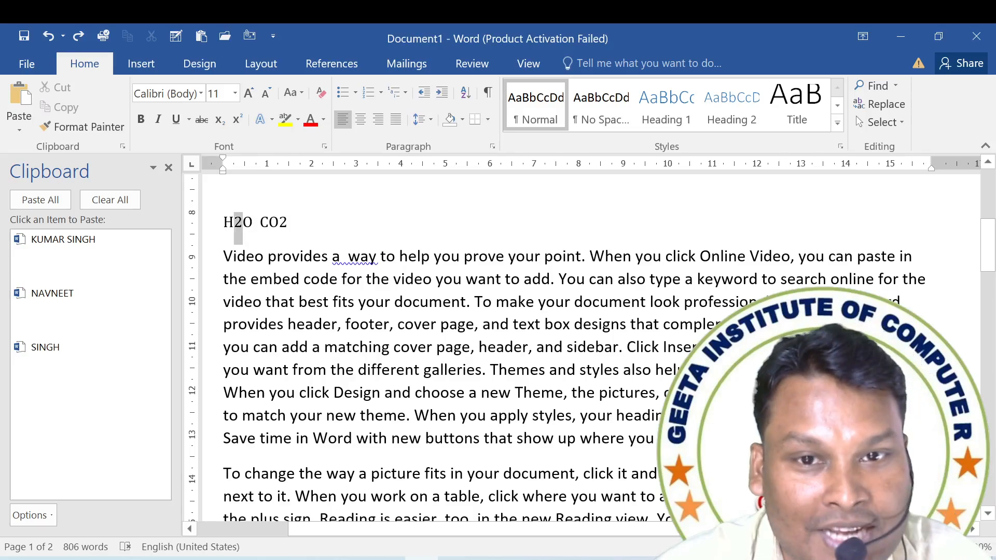
pyautogui.hotkey('alt', 'shift')
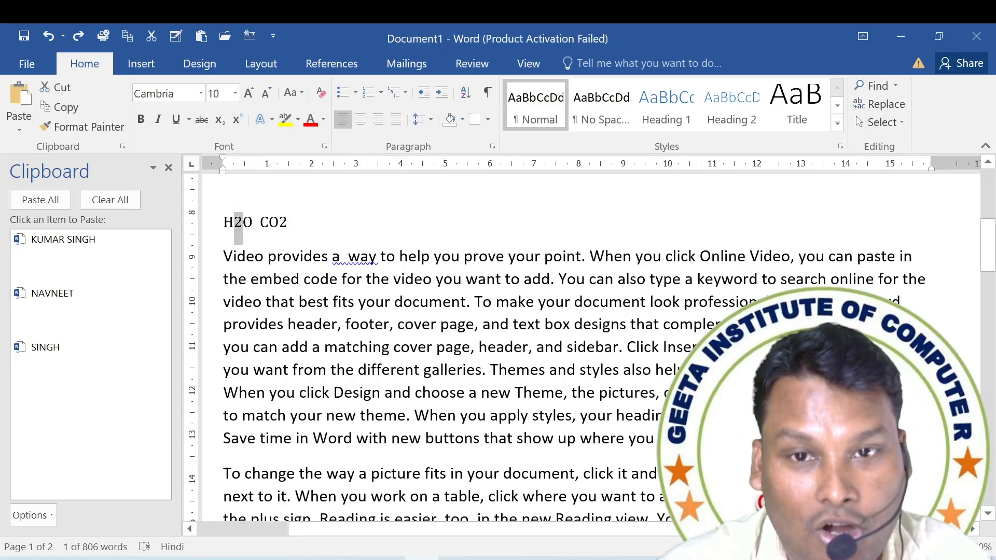
pyautogui.keyDown('ctrl'); pyautogui.moveTo(287, 223); pyautogui.dragTo(279, 223); pyautogui.keyUp('ctrl')
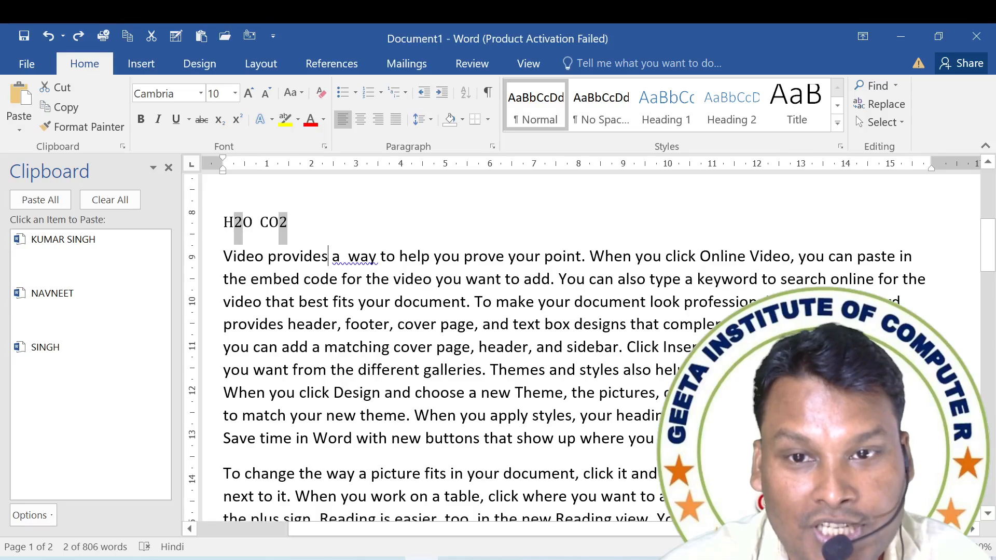
pyautogui.keyDown('ctrl'); pyautogui.moveTo(328, 257); pyautogui.dragTo(321, 257); pyautogui.keyUp('ctrl')
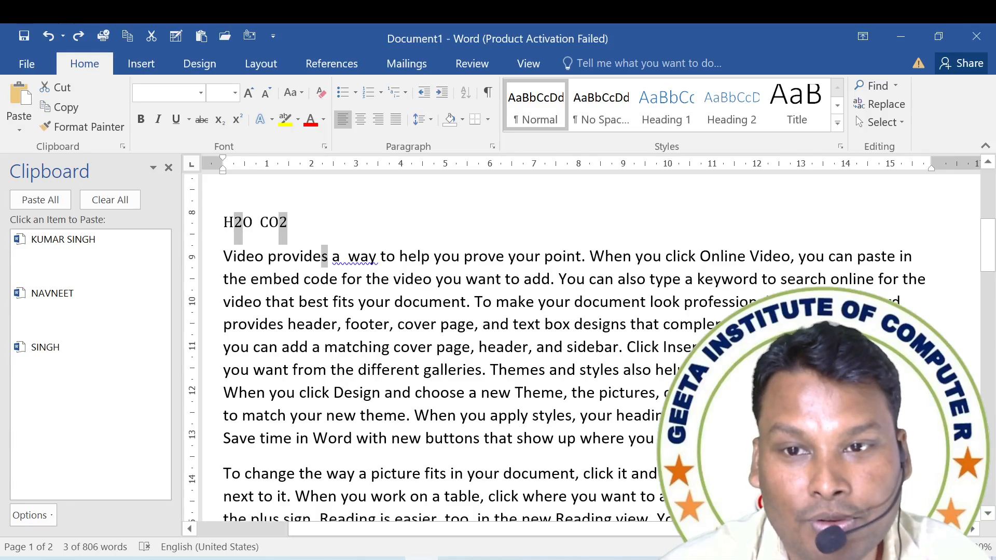
pyautogui.keyDown('ctrl'); pyautogui.moveTo(431, 256); pyautogui.dragTo(422, 257); pyautogui.keyUp('ctrl')
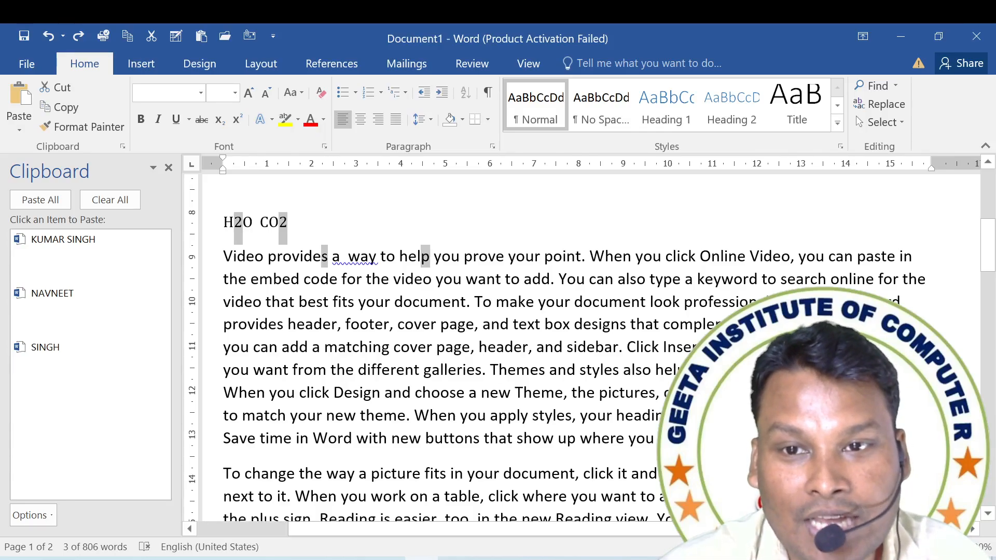
pyautogui.click(221, 119)
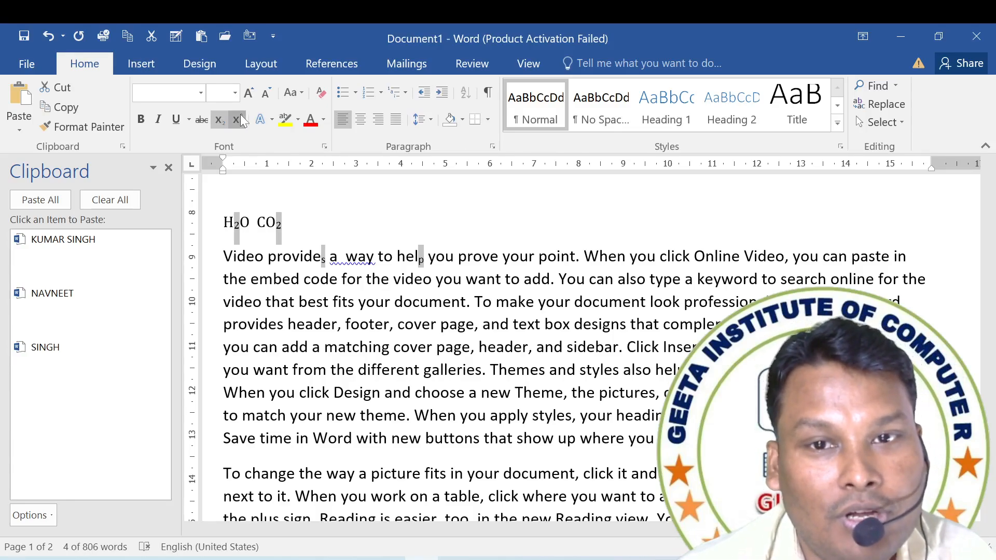
pyautogui.click(239, 119)
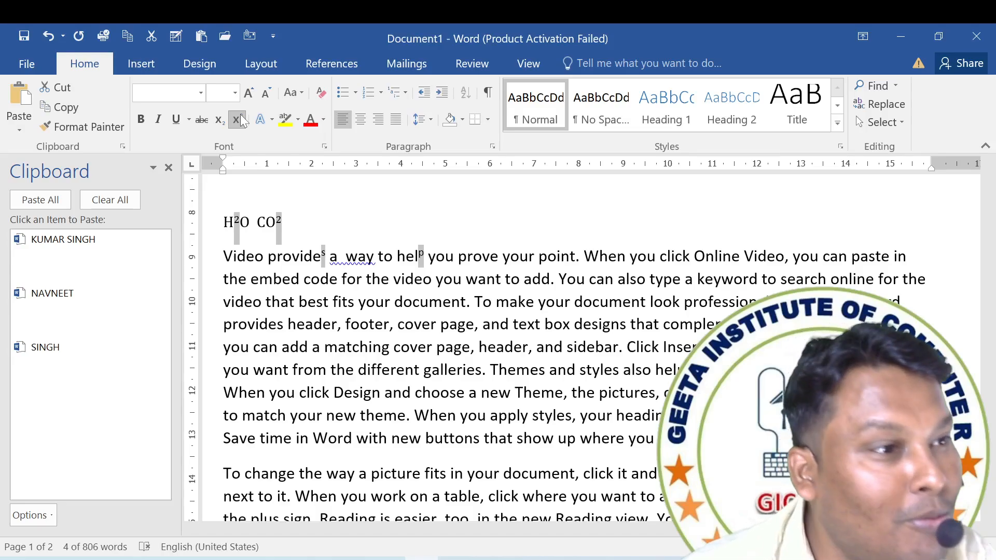
pyautogui.click(239, 119)
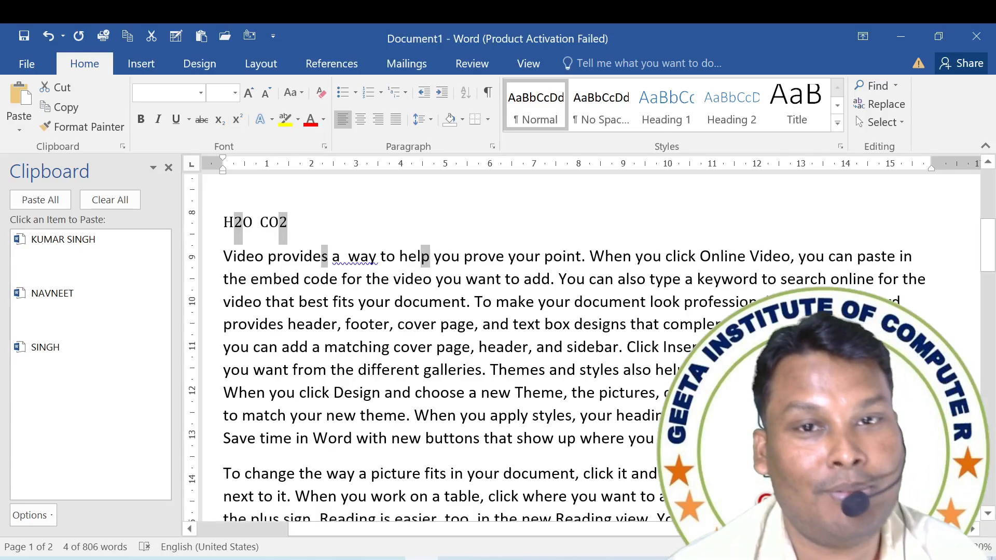
# Enter the equation "X2+Y2=Z2" on the same line, a short gap after CO2.
pyautogui.click(311, 188)
pyautogui.click(311, 223)
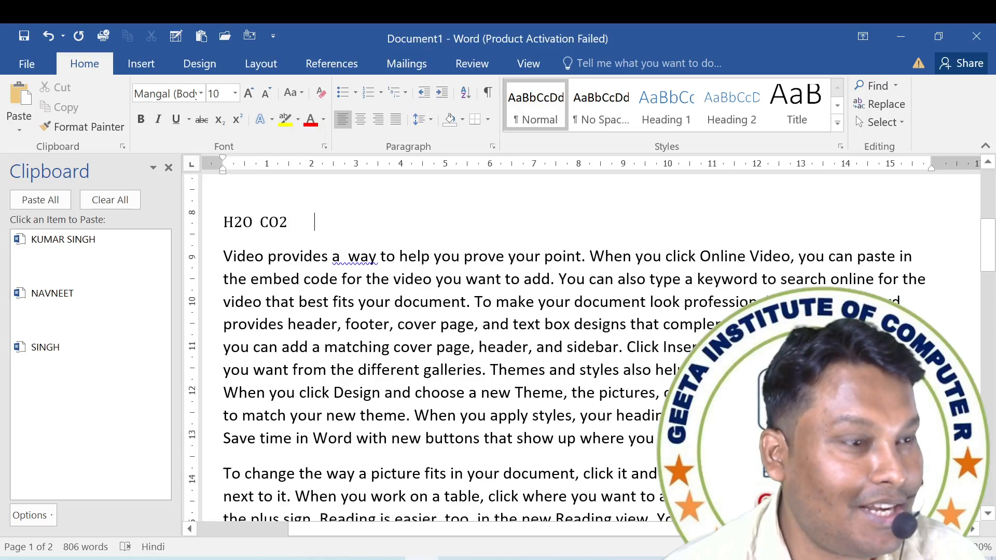
pyautogui.write('X')
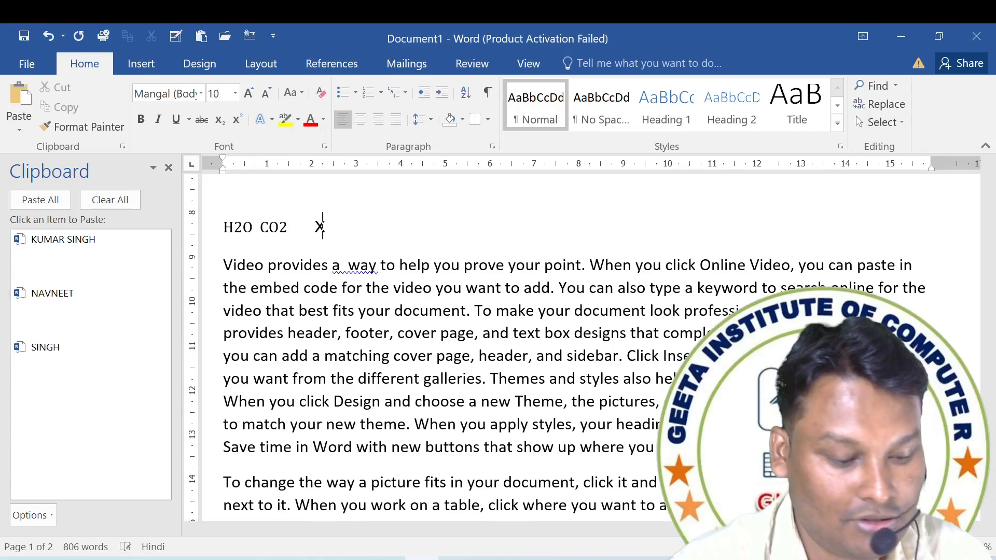
pyautogui.write('2+')
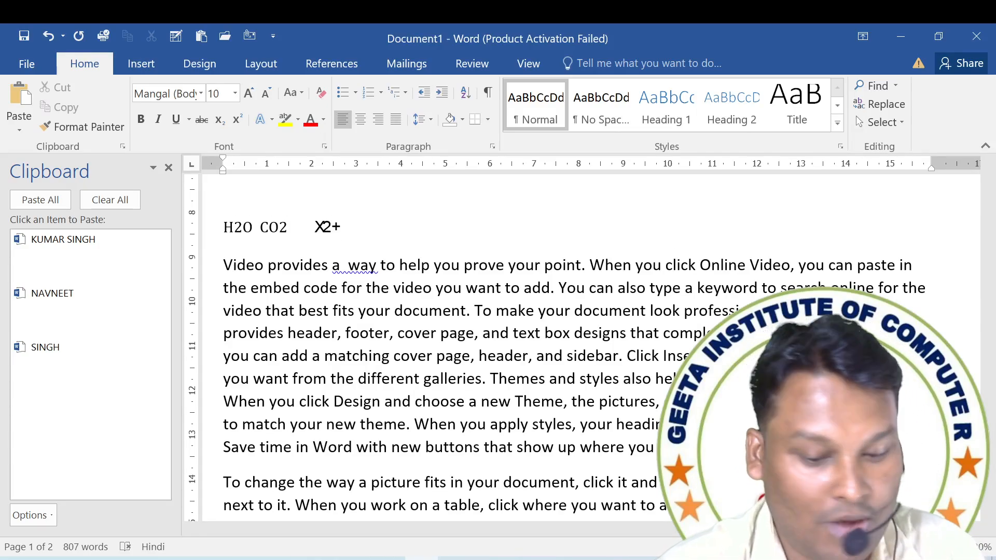
pyautogui.write('Y=')
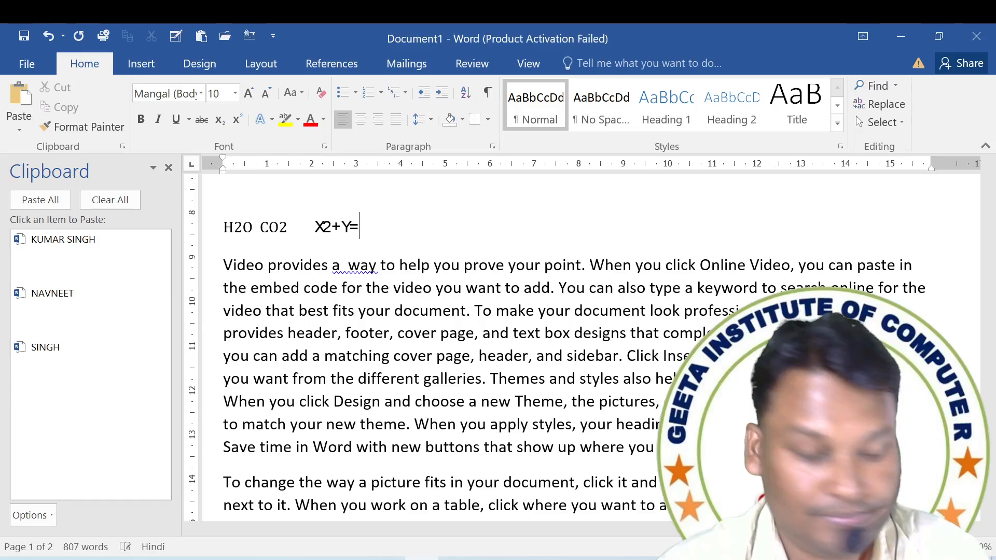
pyautogui.press('BackSpace')
pyautogui.write('2')
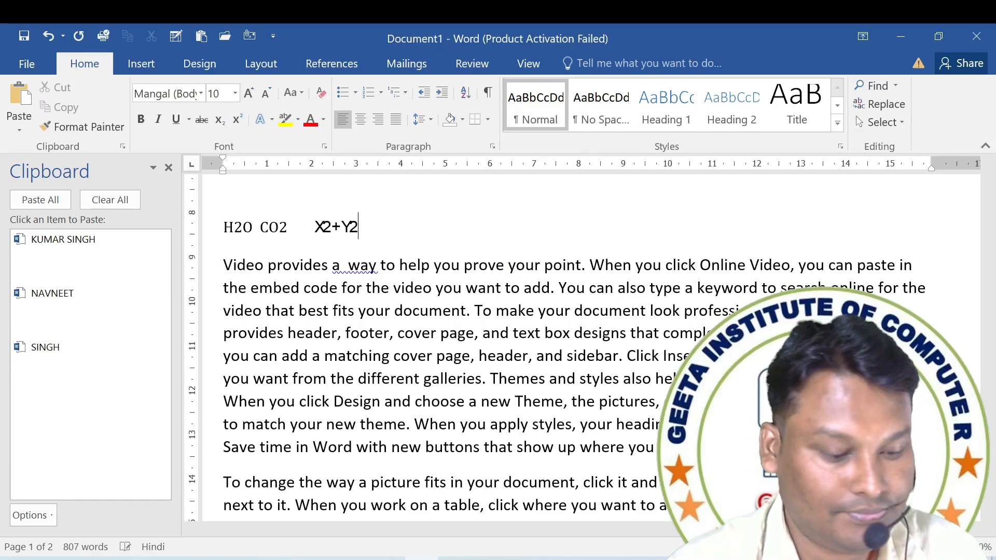
pyautogui.write('=Z2')
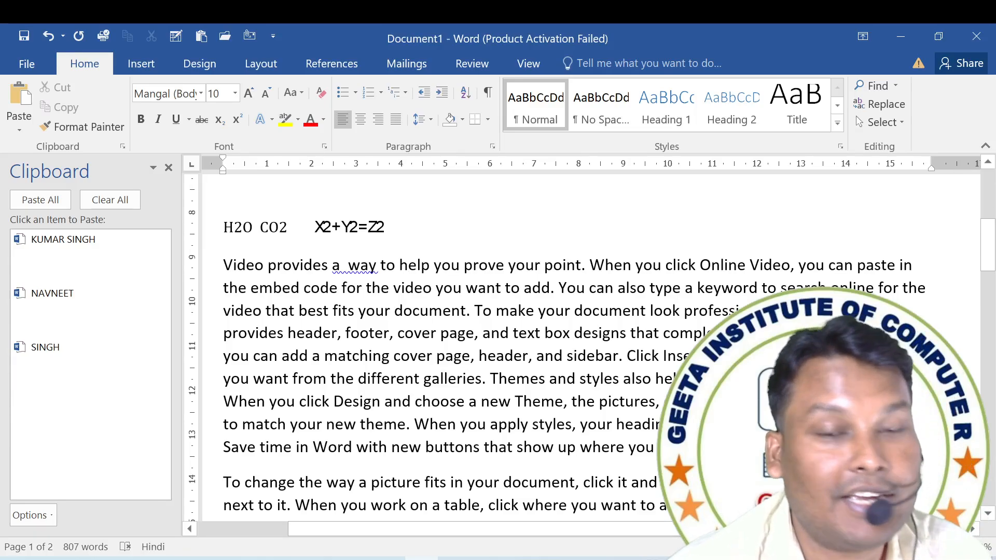
# Format all three 2s in the equation X2+Y2=Z2 as superscripts at once.
pyautogui.moveTo(321, 227); pyautogui.dragTo(385, 227)
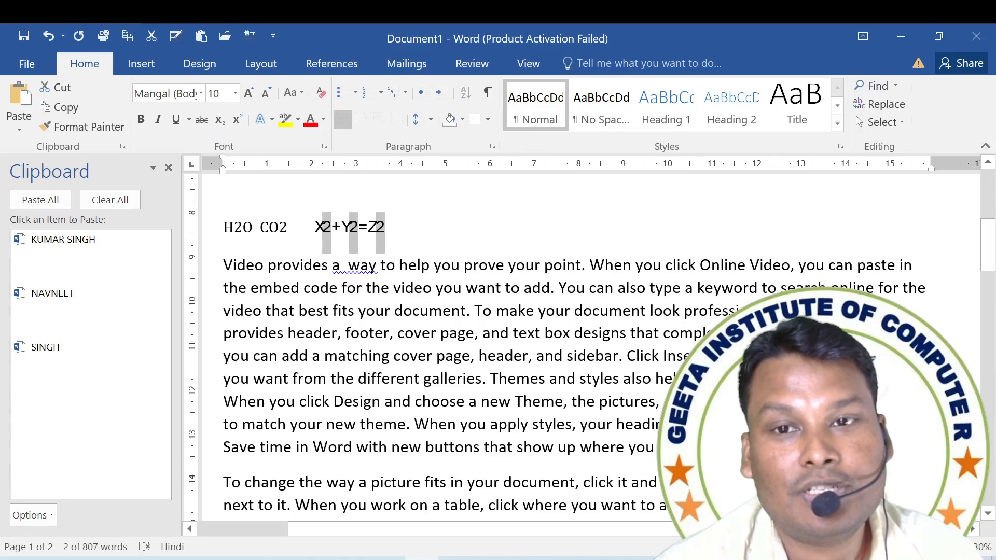
pyautogui.click(236, 120)
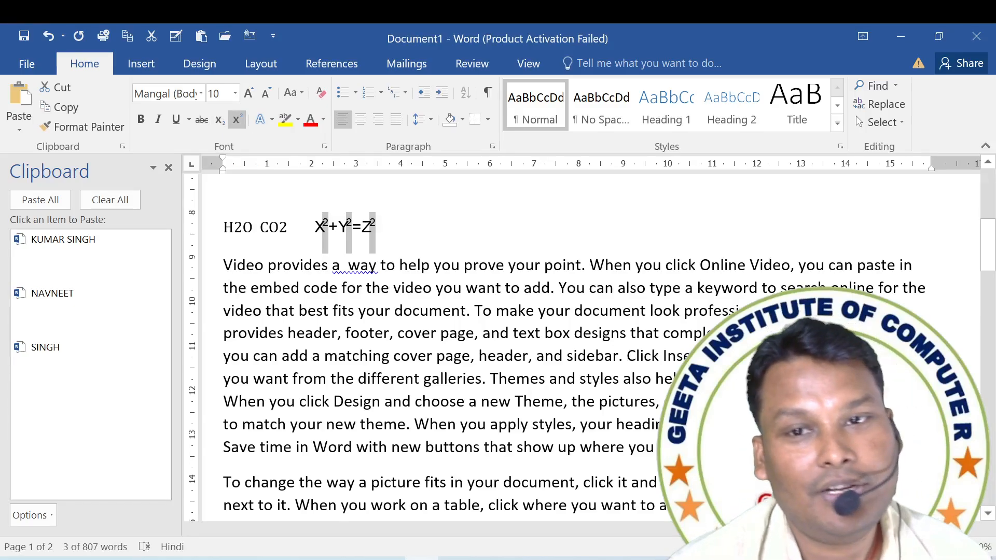
pyautogui.click(401, 288)
pyautogui.scroll(-3, 401, 289)
pyautogui.scroll(3, 401, 289)
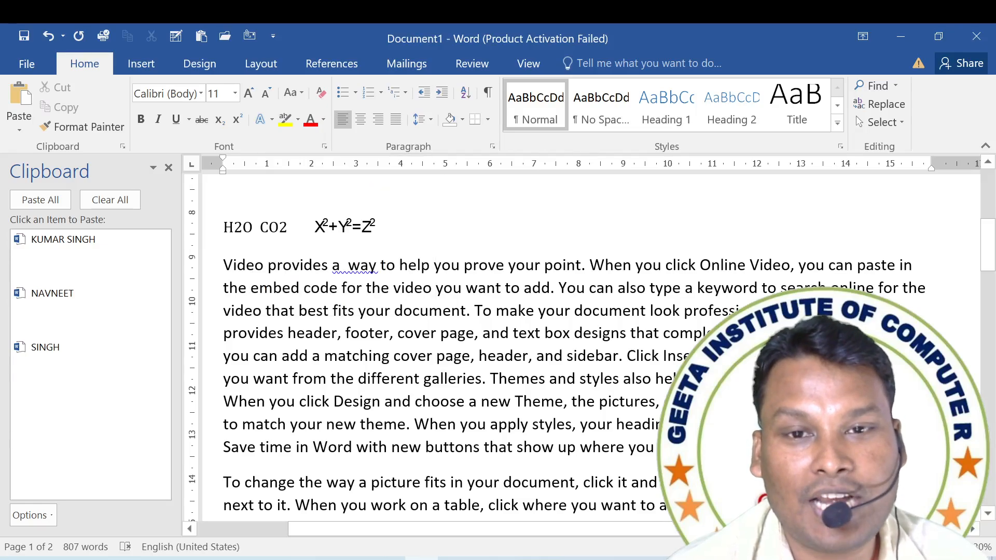
# Apply the text effect with white fill and orange outline to the text H2O CO2.
pyautogui.moveTo(223, 228); pyautogui.dragTo(314, 228)
pyautogui.click(261, 229)
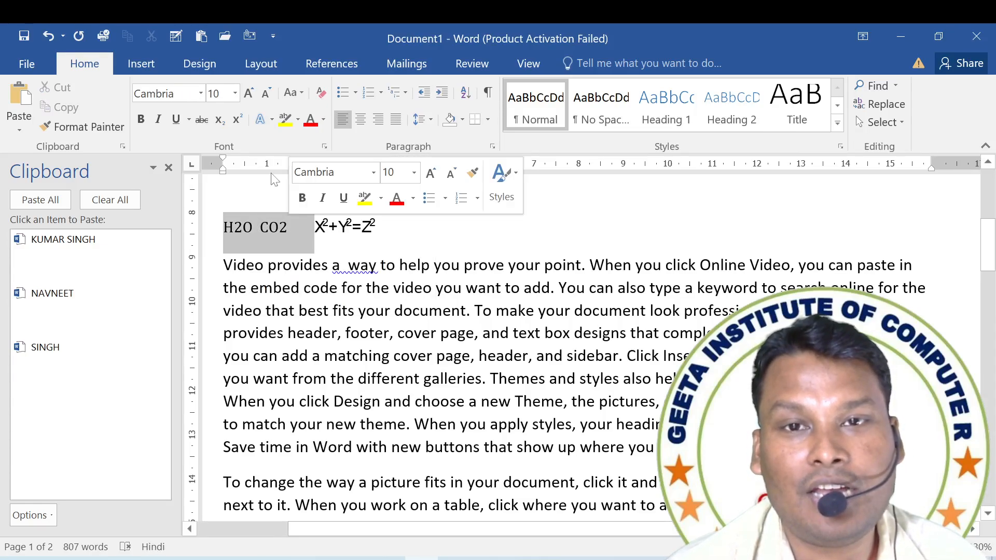
pyautogui.click(268, 123)
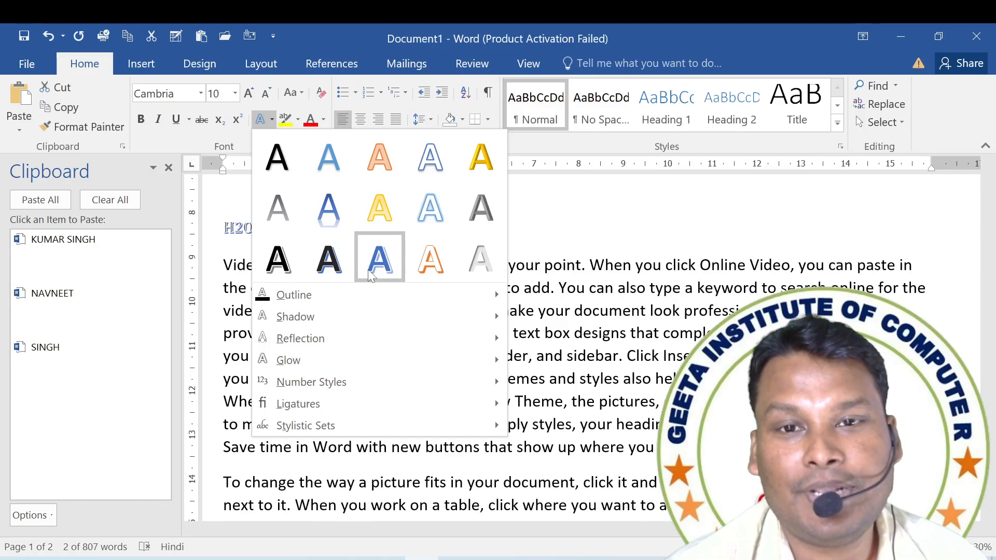
pyautogui.click(430, 259)
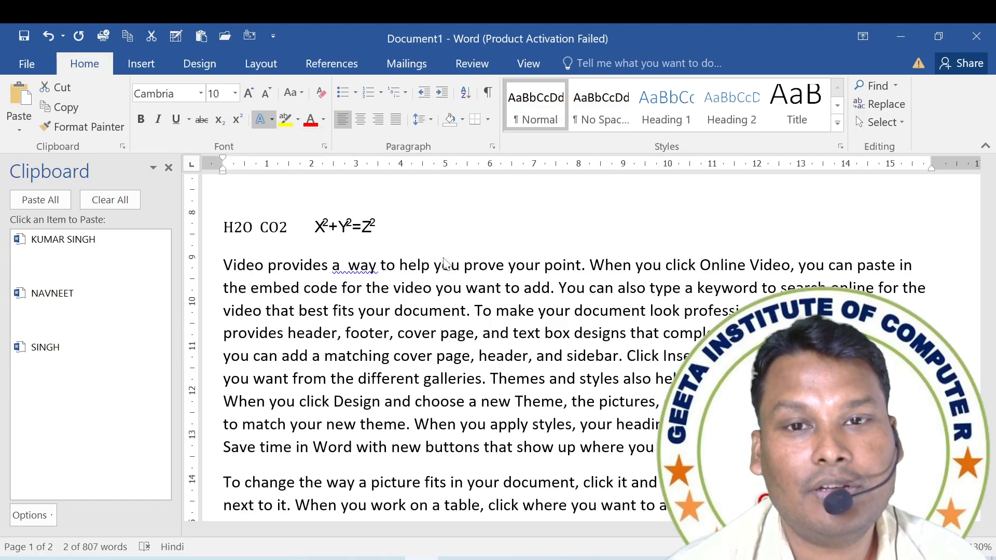
# Close the Clipboard pane and apply the solid gold text effect to the words "embed code for the video".
pyautogui.keyDown('ctrl'); pyautogui.scroll(4, 196, 161); pyautogui.keyUp('ctrl')
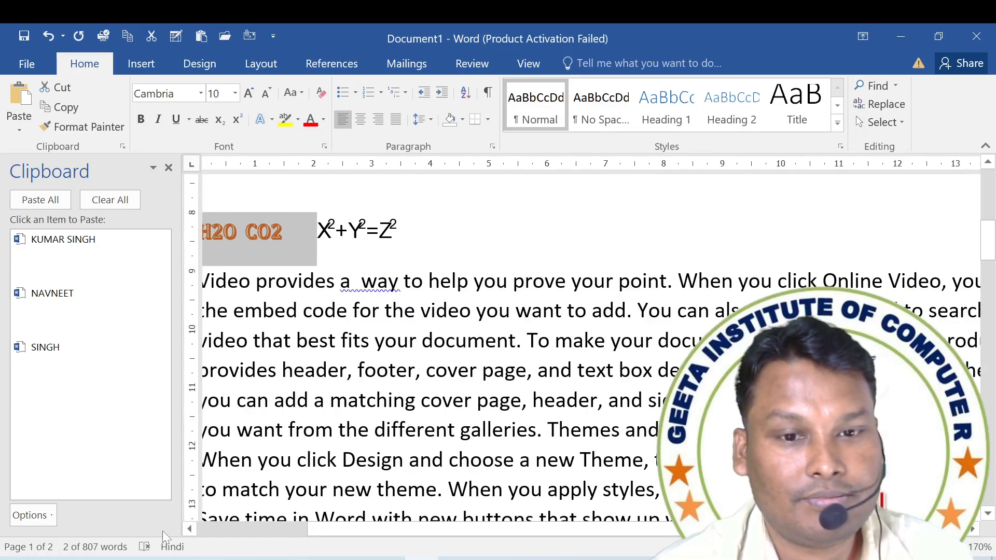
pyautogui.click(168, 167)
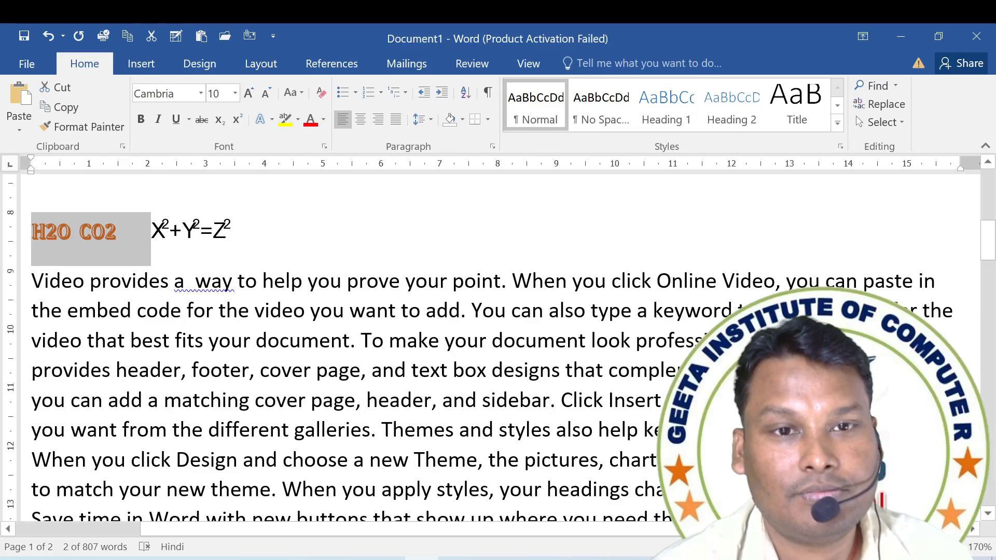
pyautogui.keyDown('ctrl'); pyautogui.scroll(3, 168, 217); pyautogui.keyUp('ctrl')
pyautogui.click(57, 256)
pyautogui.moveTo(56, 329); pyautogui.dragTo(333, 329)
pyautogui.click(272, 120)
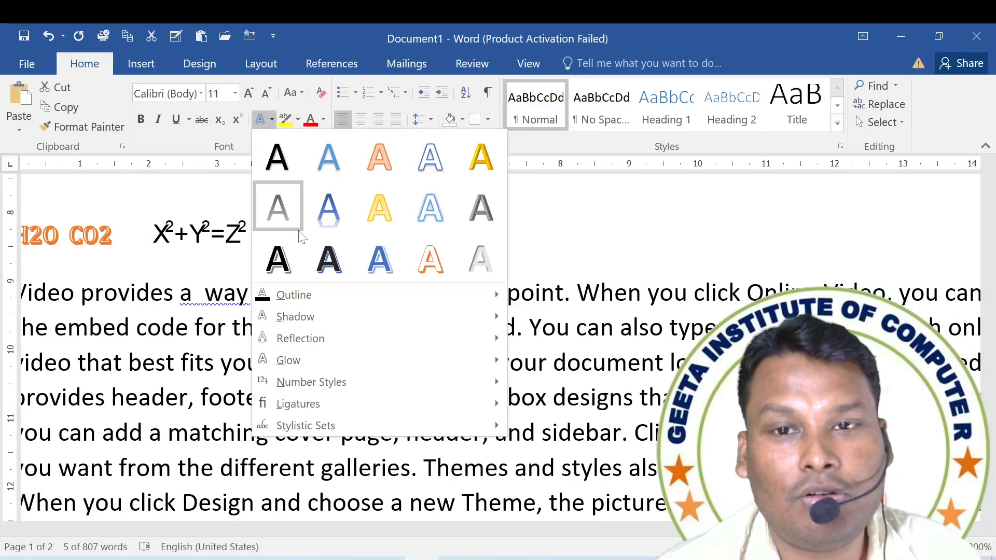
pyautogui.click(481, 157)
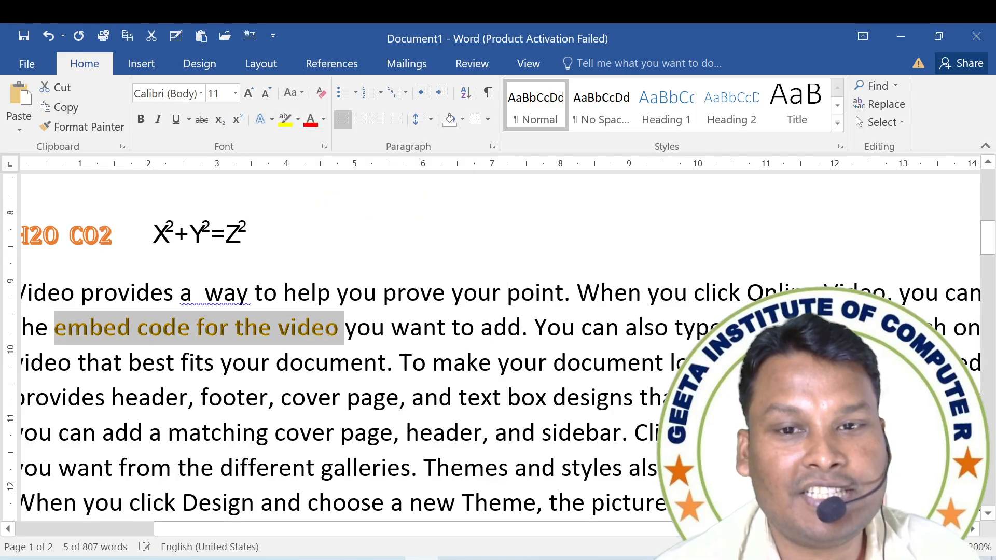
pyautogui.click(347, 397)
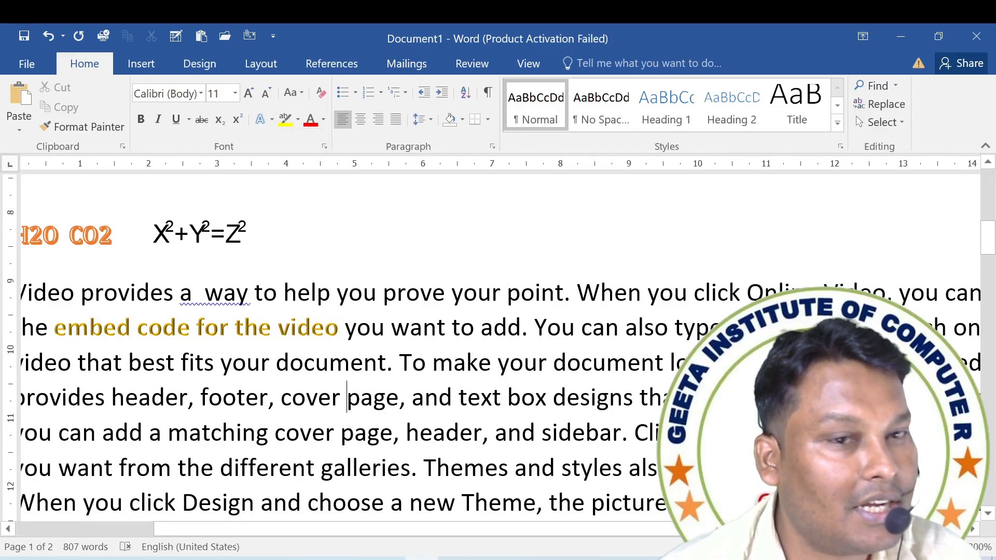
# Add a dark red outline to the text from "prove your point" through "You can also" in the paragraph below the equation.
pyautogui.moveTo(383, 293); pyautogui.dragTo(674, 328)
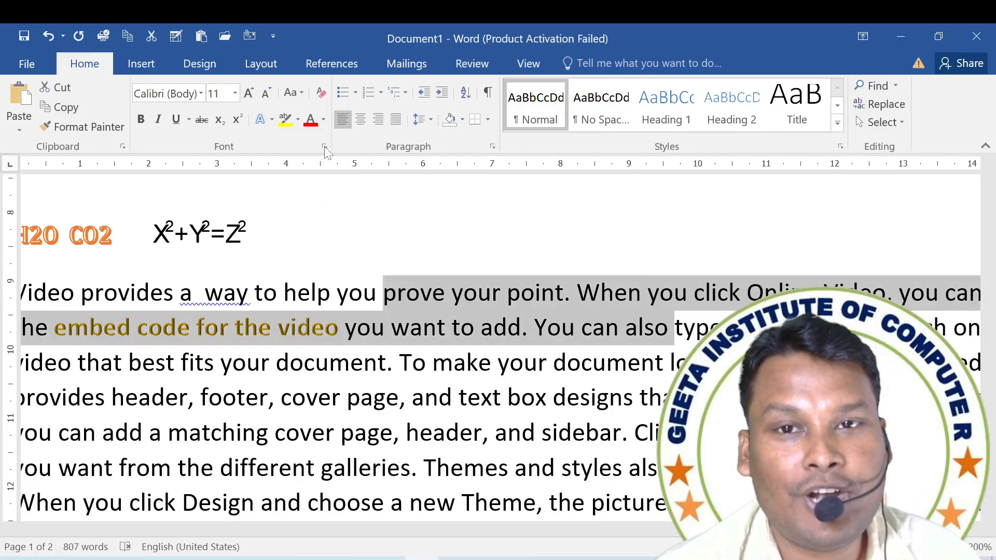
pyautogui.click(263, 120)
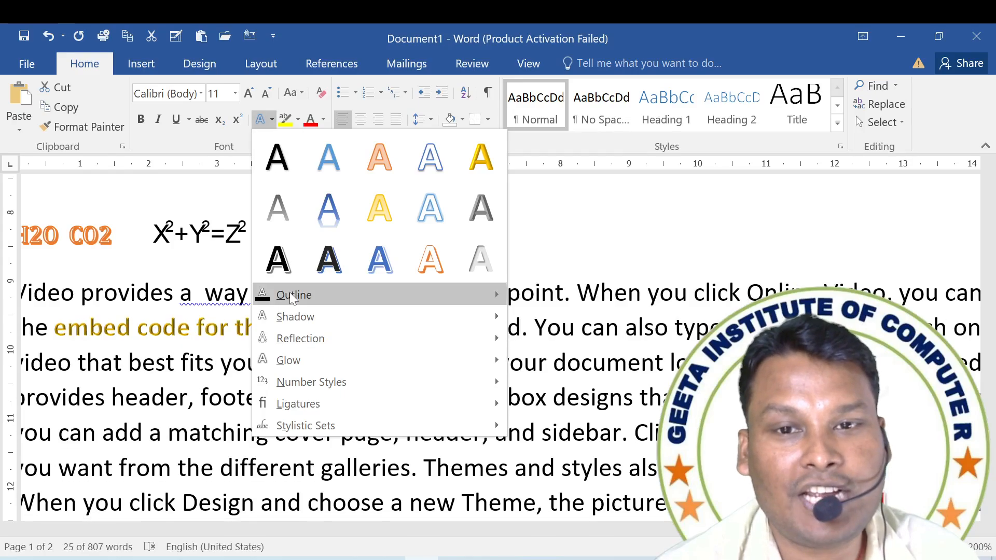
pyautogui.moveTo(290, 293)
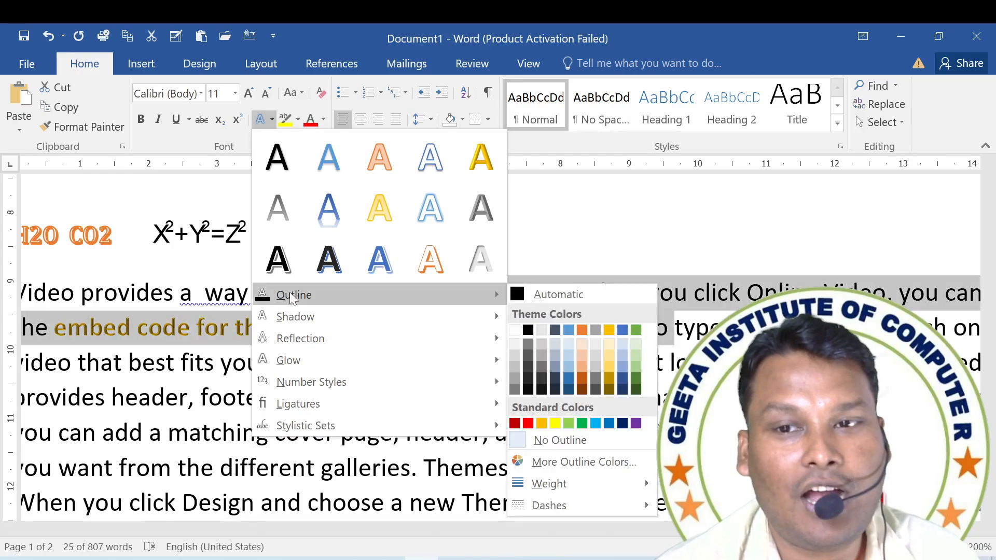
pyautogui.click(519, 423)
pyautogui.click(412, 363)
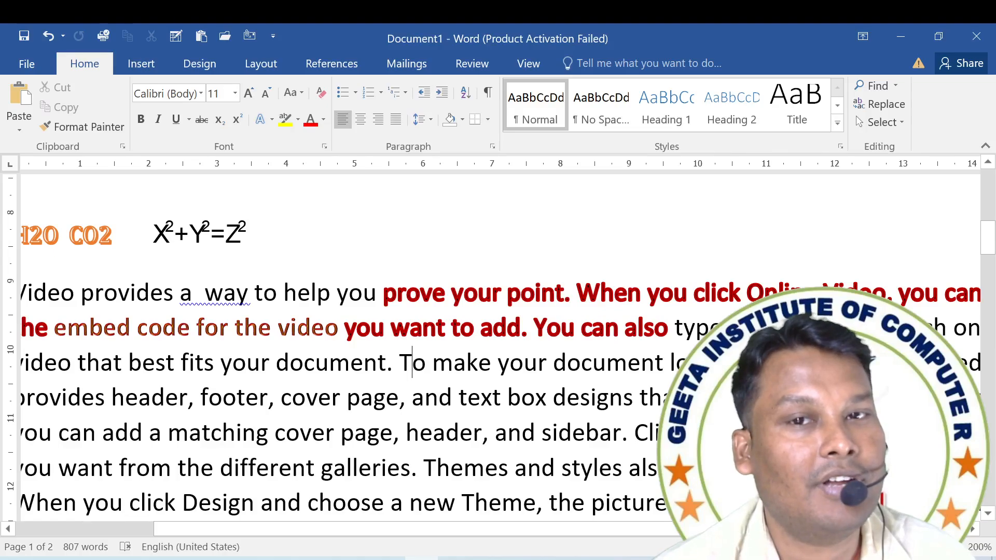
# Apply the perspective shadow slanting to the upper right to the text from "your document. To make" through "Themes and".
pyautogui.moveTo(221, 362); pyautogui.dragTo(562, 468)
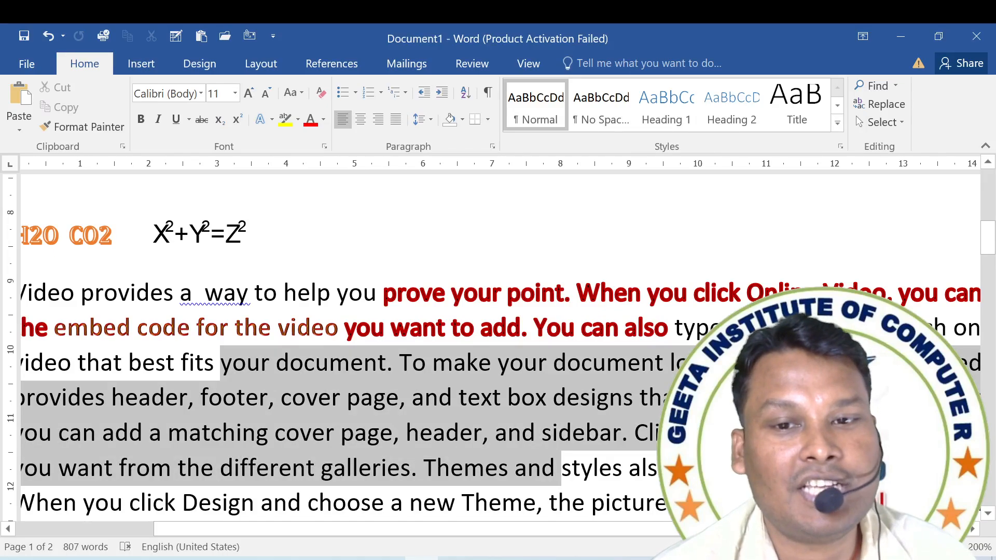
pyautogui.click(271, 120)
pyautogui.moveTo(335, 322)
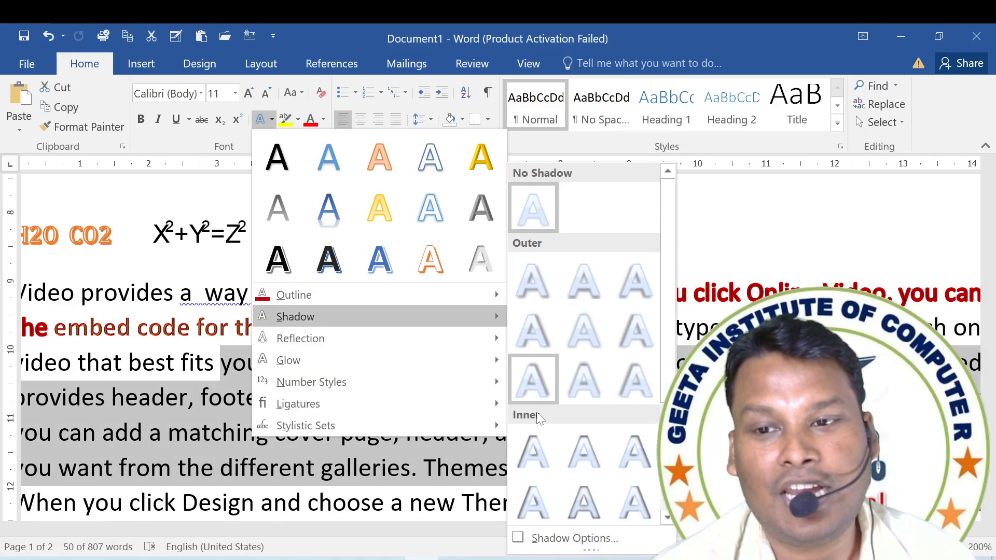
pyautogui.scroll(-3, 597, 488)
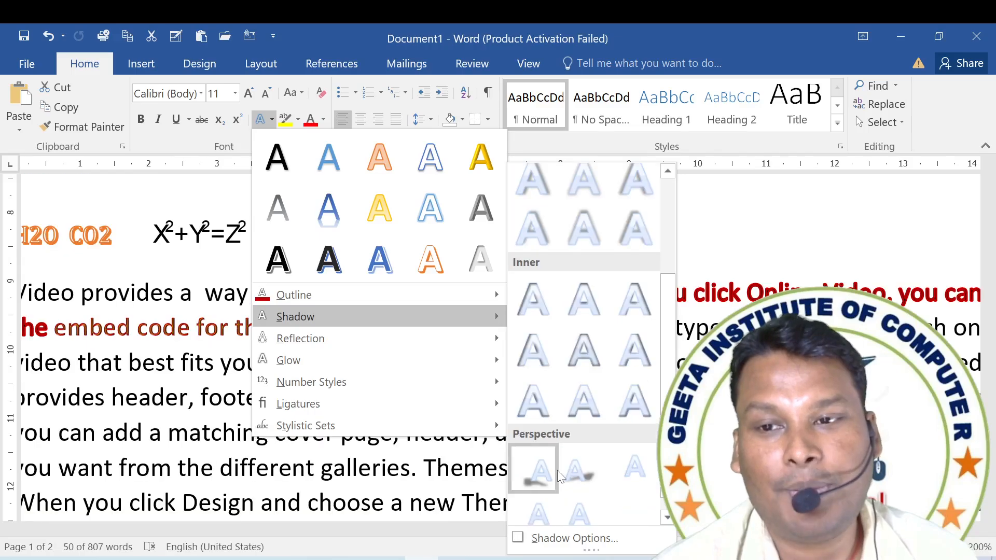
pyautogui.click(585, 464)
pyautogui.click(374, 411)
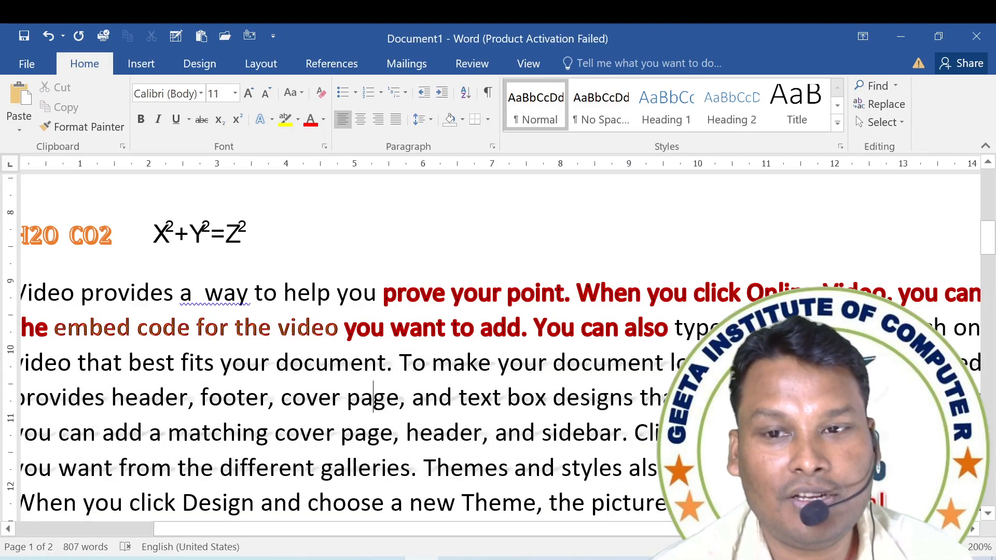
pyautogui.click(174, 363)
pyautogui.moveTo(129, 362); pyautogui.dragTo(155, 362)
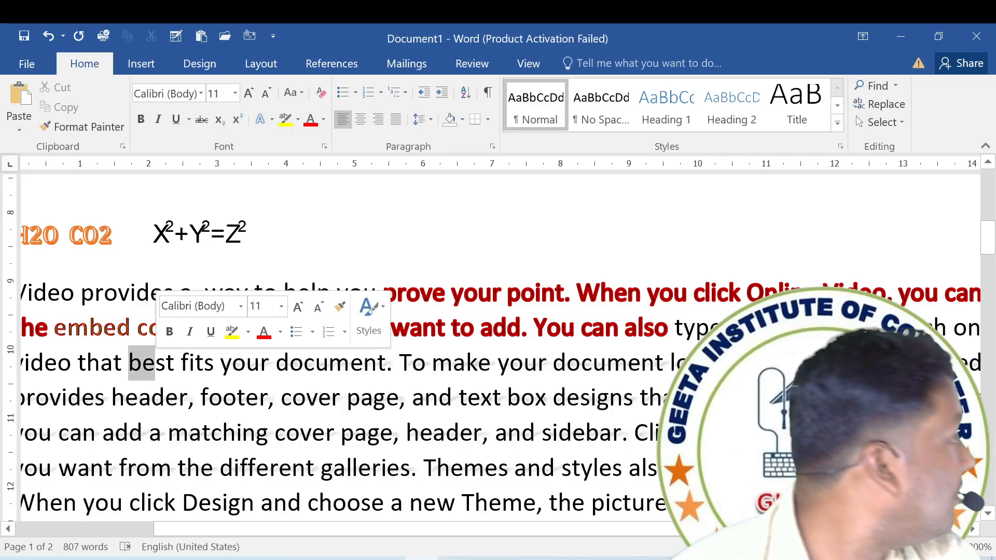
pyautogui.click(249, 398)
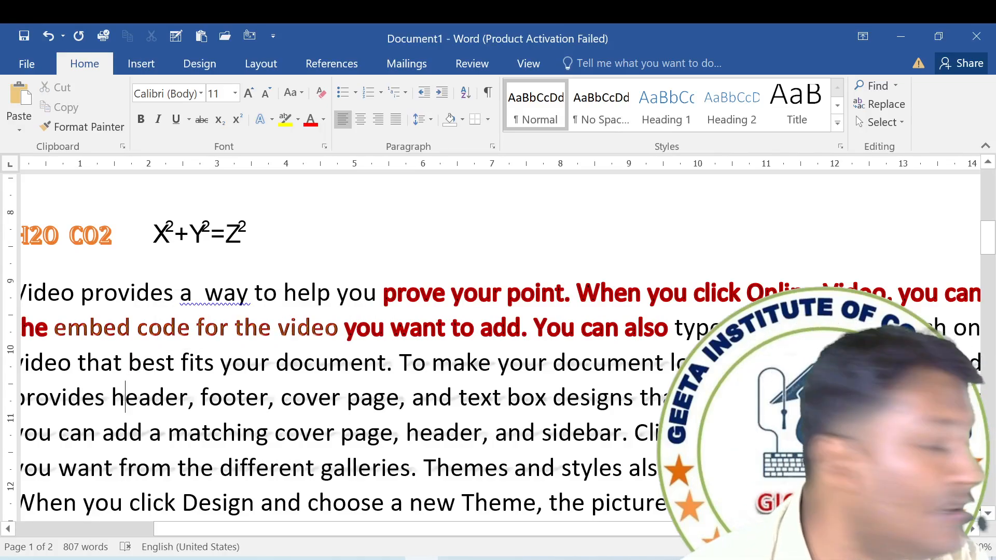
# Apply the full reflection variation with the widest offset to the text from "When you work on a table" through "If you need".
pyautogui.scroll(-3, 498, 343)
pyautogui.moveTo(122, 314); pyautogui.dragTo(606, 384)
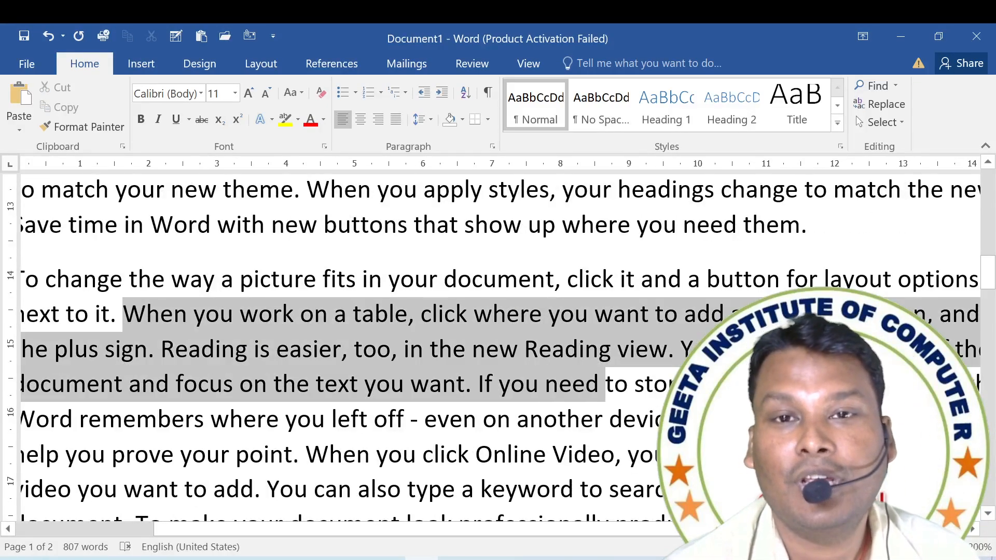
pyautogui.click(259, 120)
pyautogui.moveTo(357, 346)
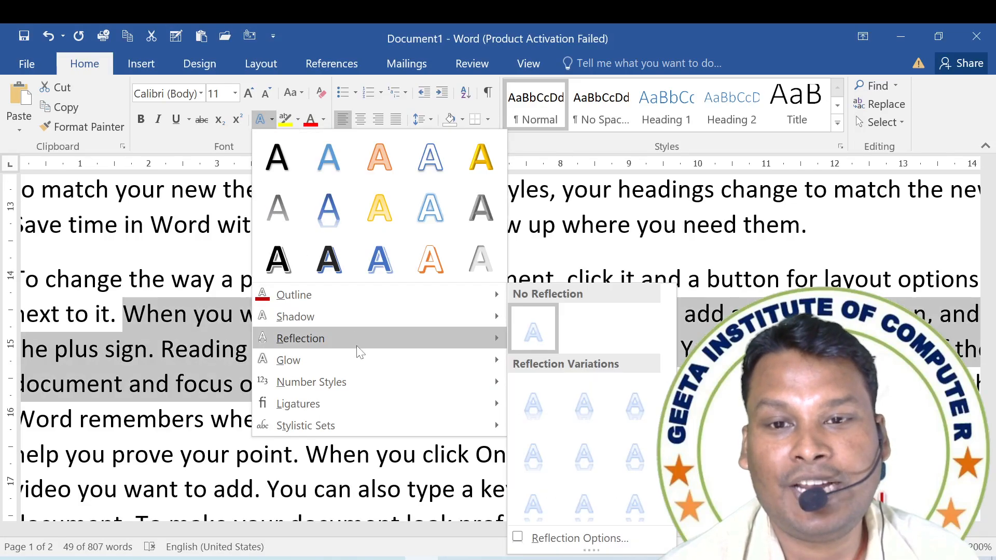
pyautogui.click(635, 504)
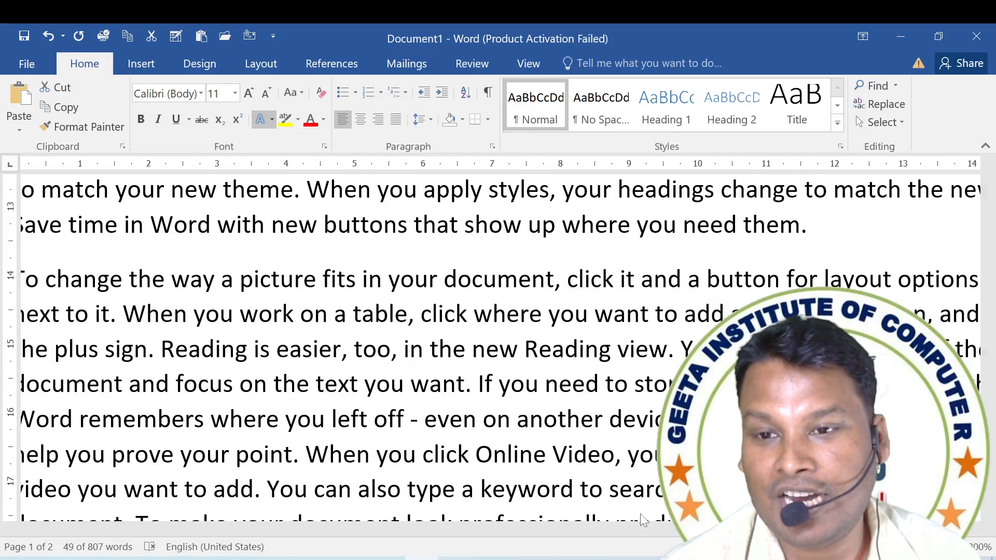
pyautogui.click(414, 432)
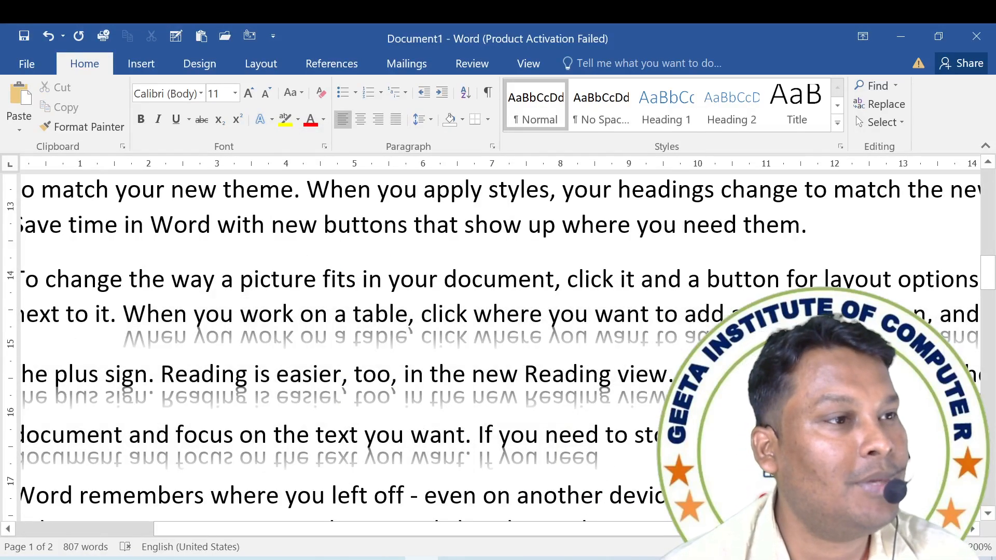
# Apply the largest yellow glow variation to the text from "headings change to match" through "Reading is easier" across the page break.
pyautogui.scroll(-5, 414, 432)
pyautogui.scroll(-4, 414, 432)
pyautogui.moveTo(68, 220); pyautogui.dragTo(534, 332)
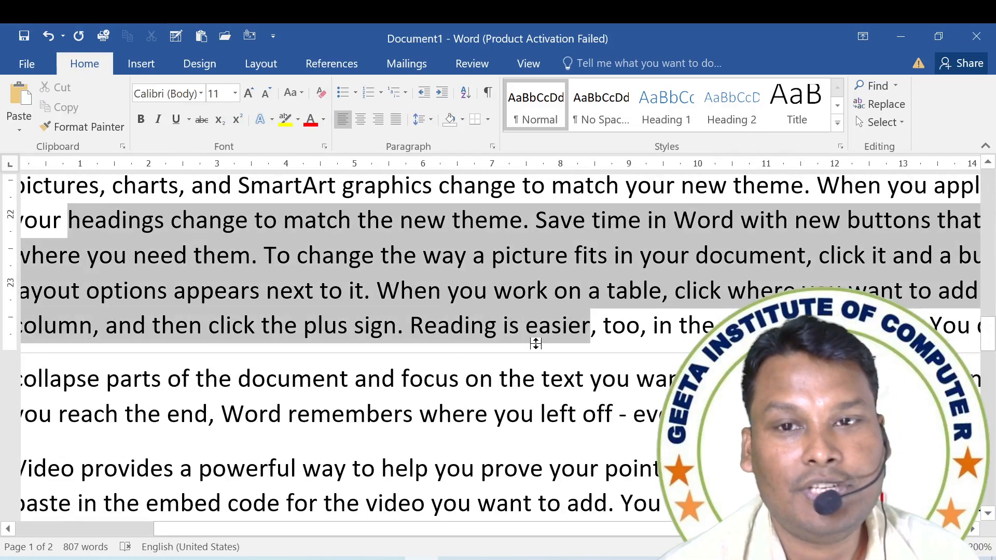
pyautogui.click(268, 121)
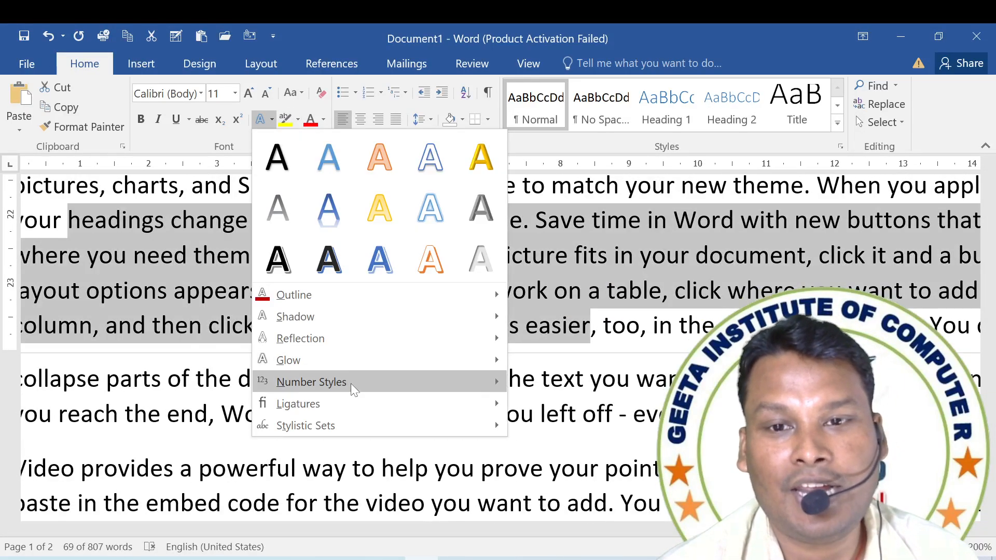
pyautogui.moveTo(360, 363)
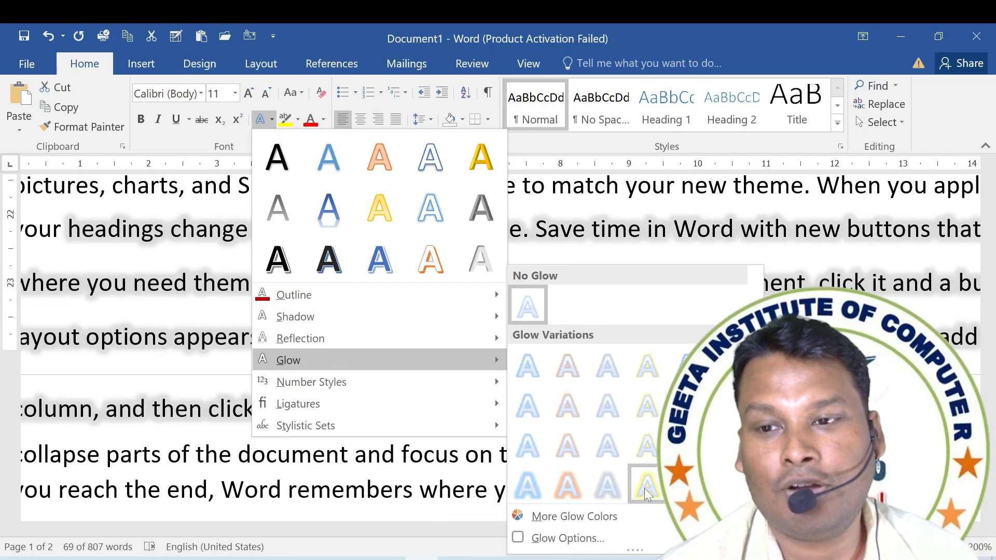
pyautogui.click(644, 487)
pyautogui.scroll(-4, 469, 414)
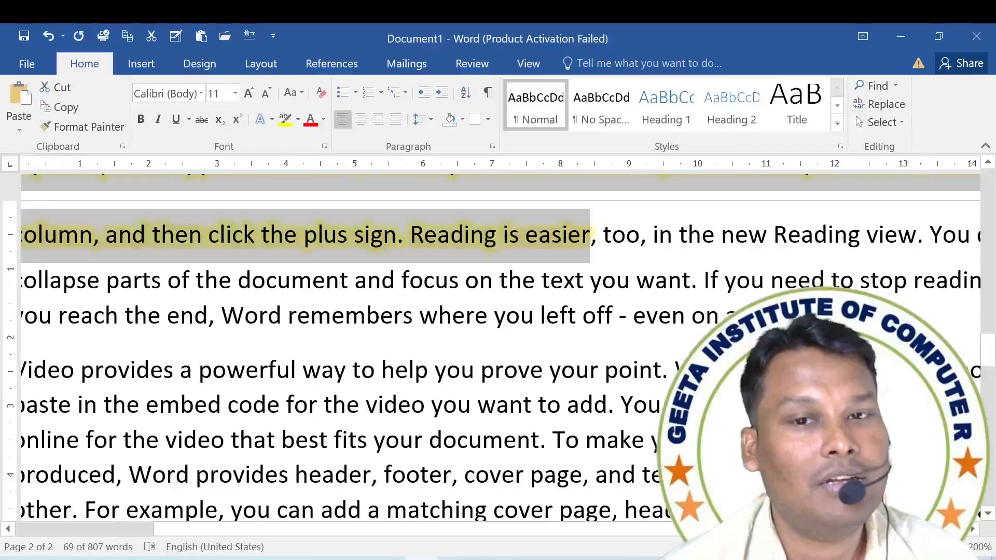
pyautogui.scroll(5, 468, 414)
pyautogui.click(340, 367)
# Apply the Tabular Old-style number style to the page 2 text from "the embed code" through "matching cover page".
pyautogui.scroll(-2, 468, 363)
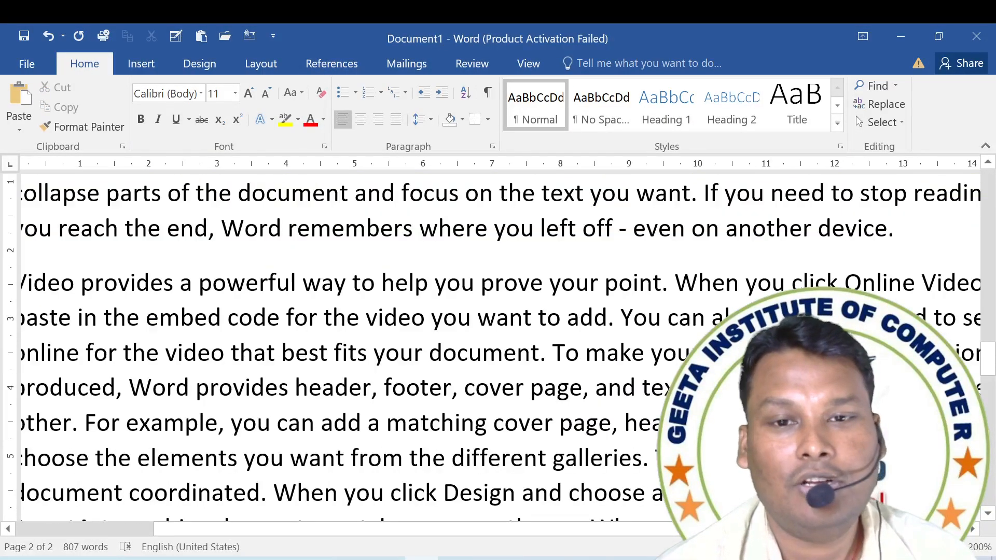
pyautogui.moveTo(104, 318); pyautogui.dragTo(612, 423)
pyautogui.click(267, 119)
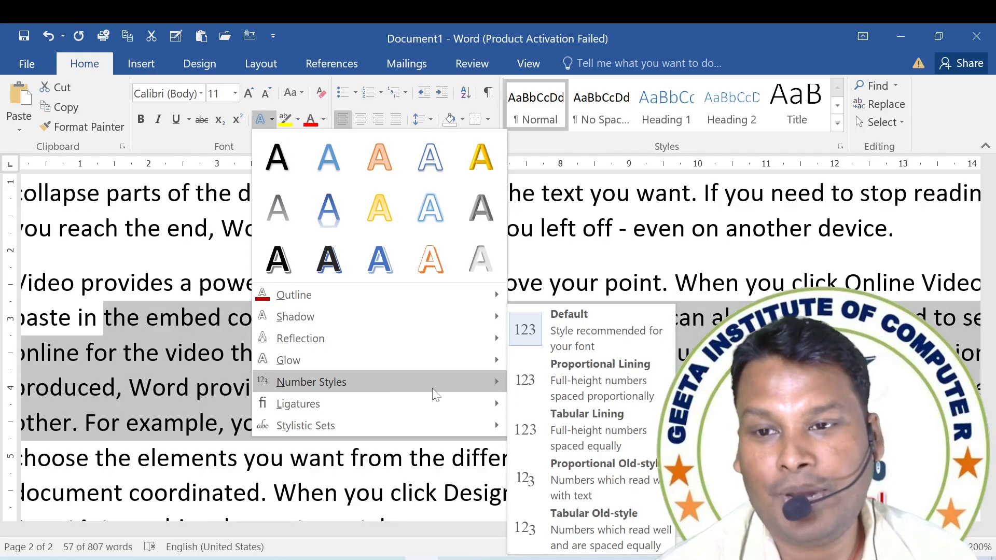
pyautogui.click(618, 525)
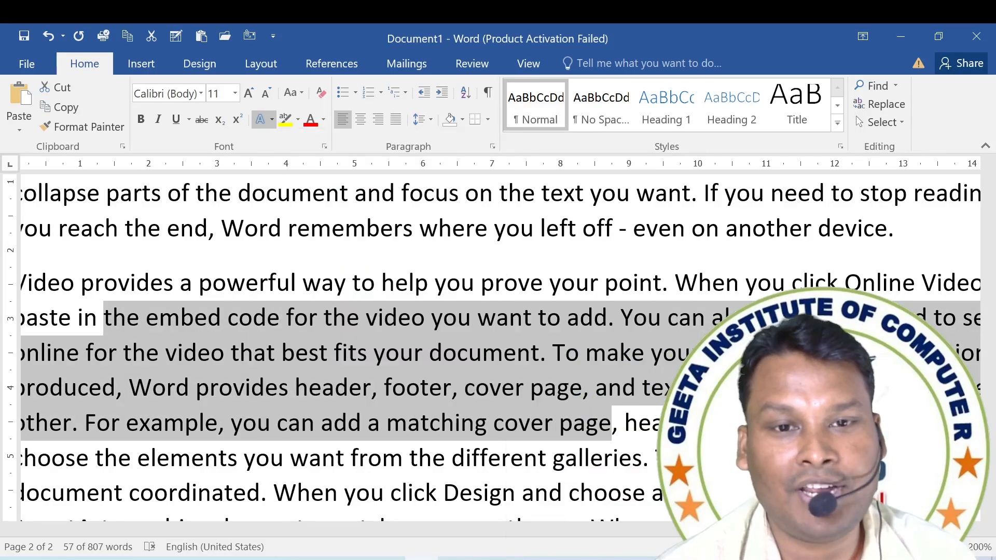
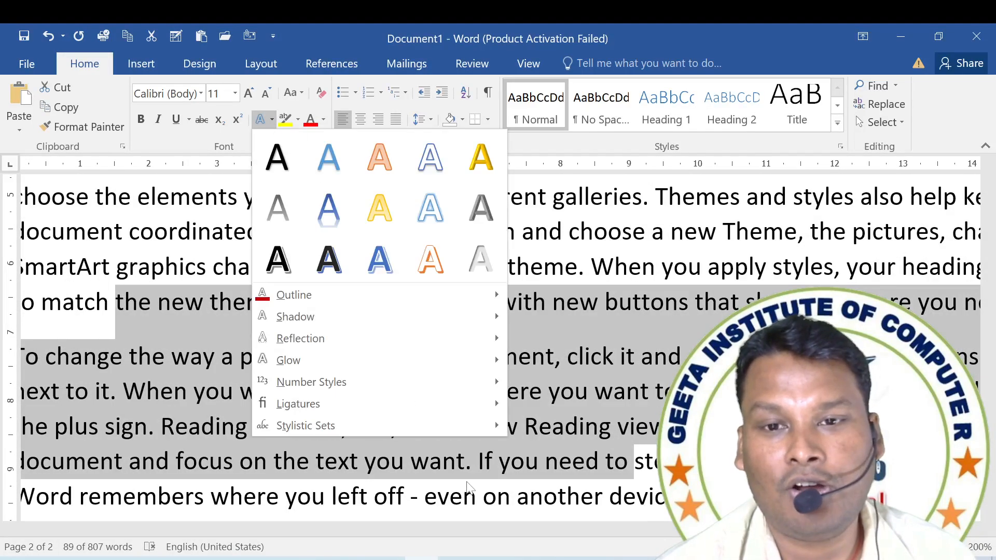
pyautogui.moveTo(452, 407)
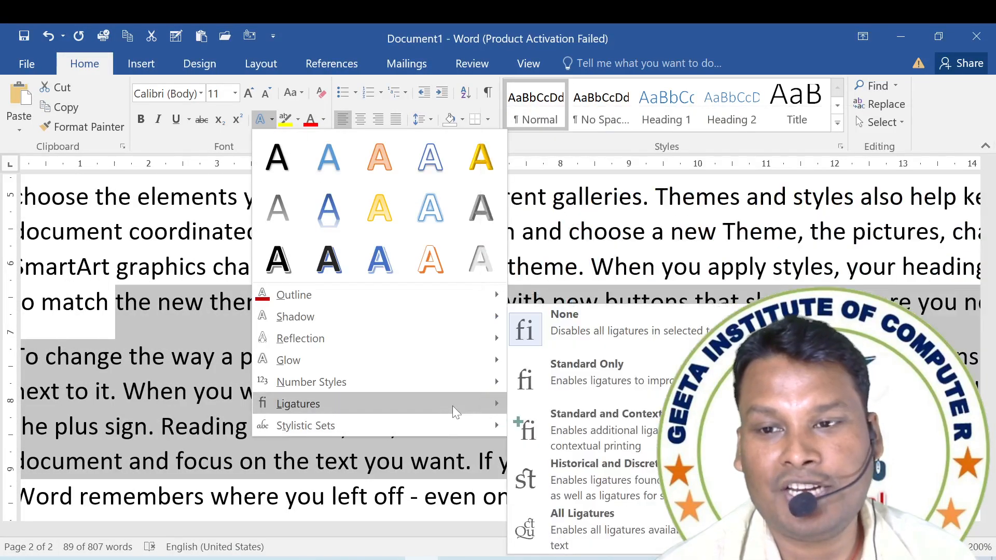
pyautogui.moveTo(490, 429)
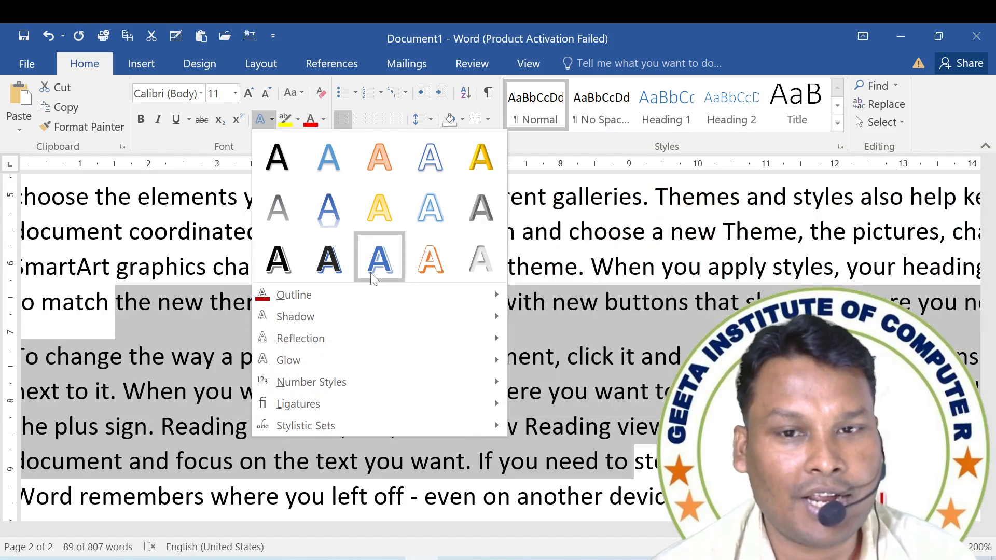
pyautogui.click(448, 213)
pyautogui.click(351, 352)
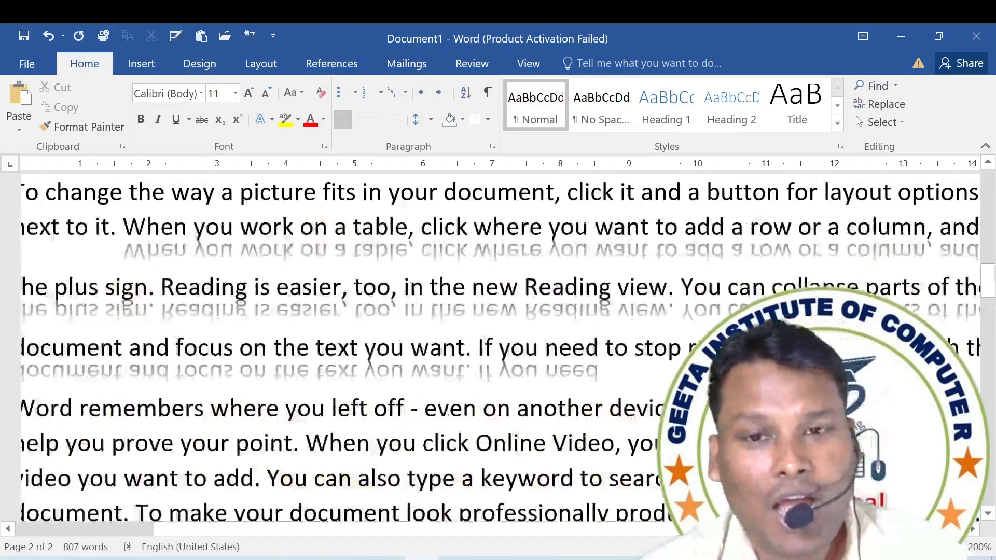
# Clear all formatting from the entire document.
pyautogui.scroll(10, 416, 342)
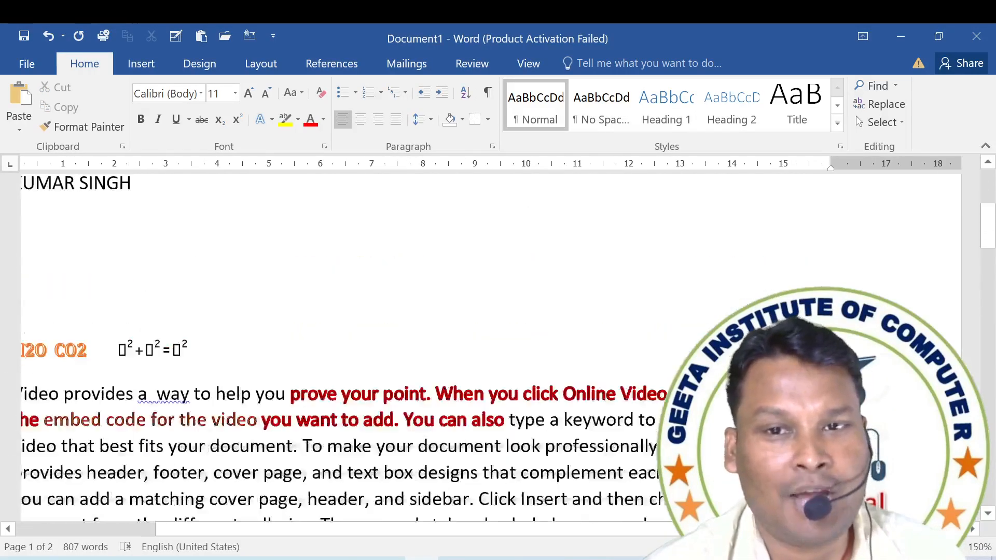
pyautogui.scroll(-5, 415, 342)
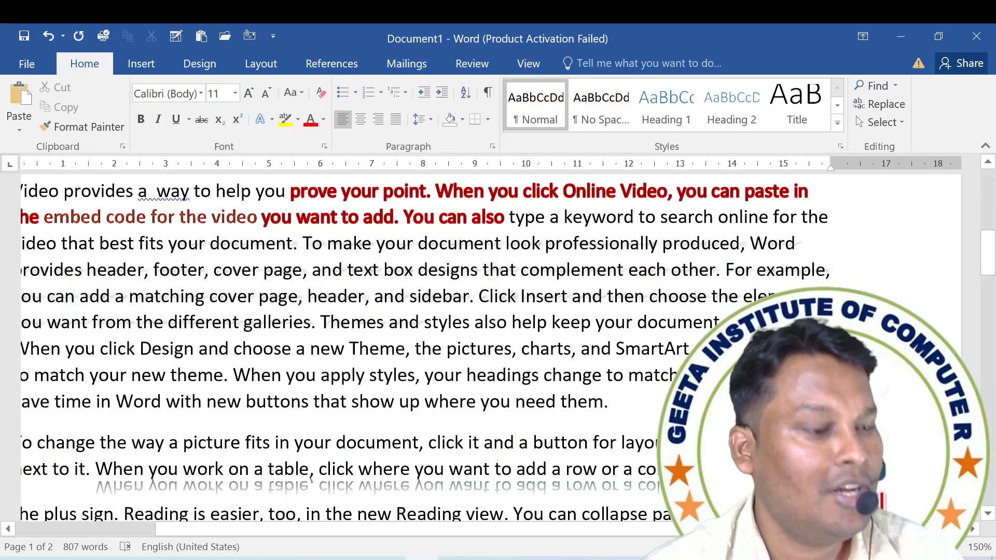
pyautogui.hotkey('ctrl', 'a')
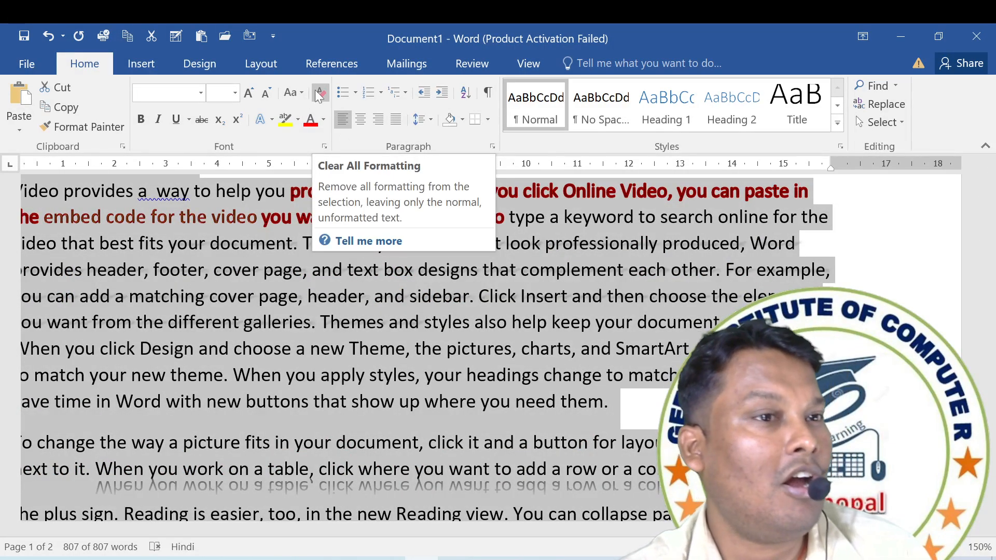
pyautogui.click(320, 94)
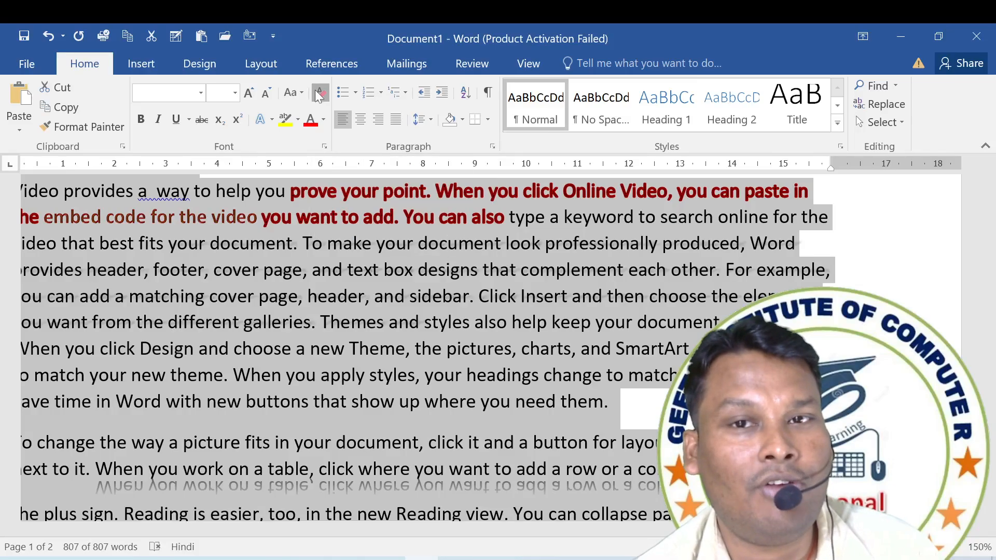
pyautogui.hotkey('ctrl', 'z')
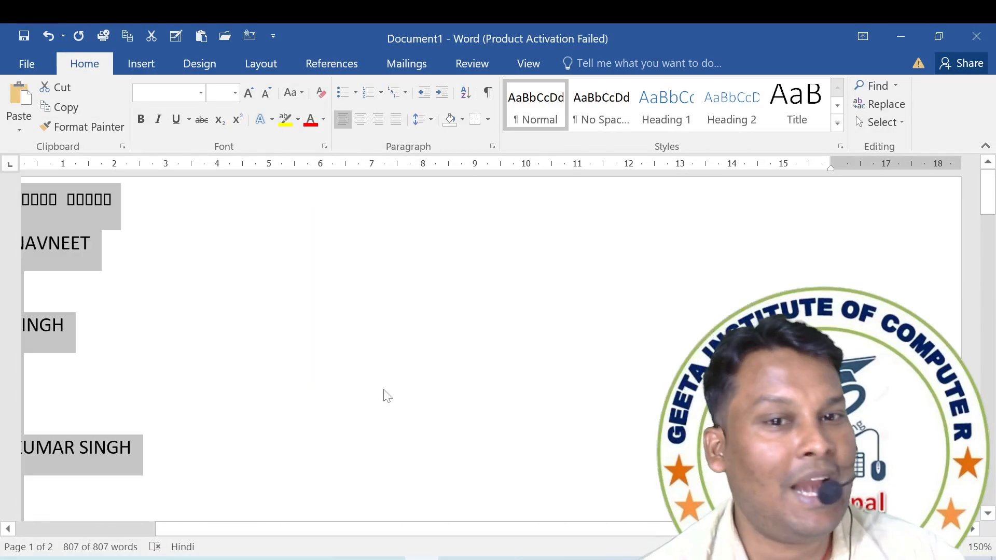
pyautogui.scroll(-5, 269, 294)
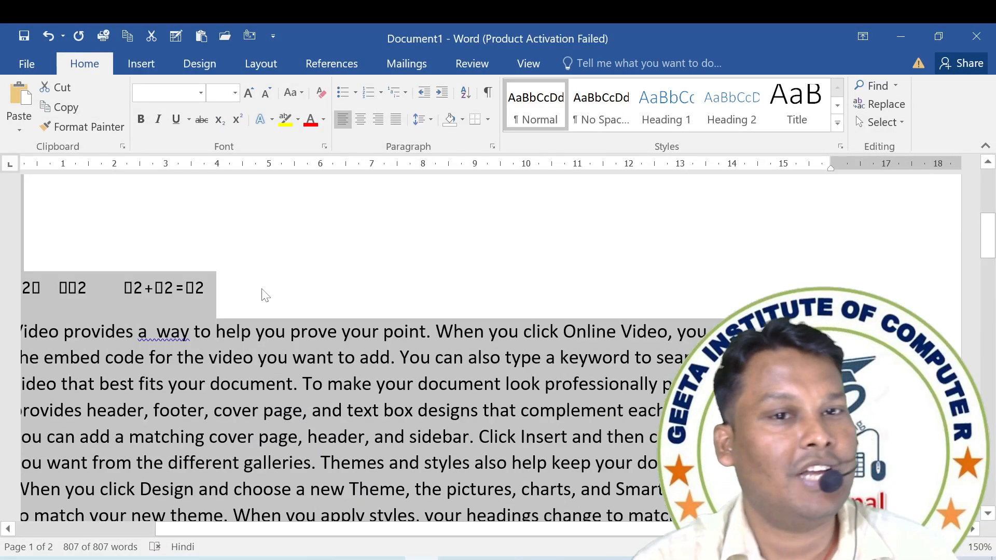
pyautogui.scroll(4, 259, 288)
pyautogui.scroll(-4, 260, 280)
pyautogui.keyDown('ctrl'); pyautogui.scroll(2, 261, 291); pyautogui.keyUp('ctrl')
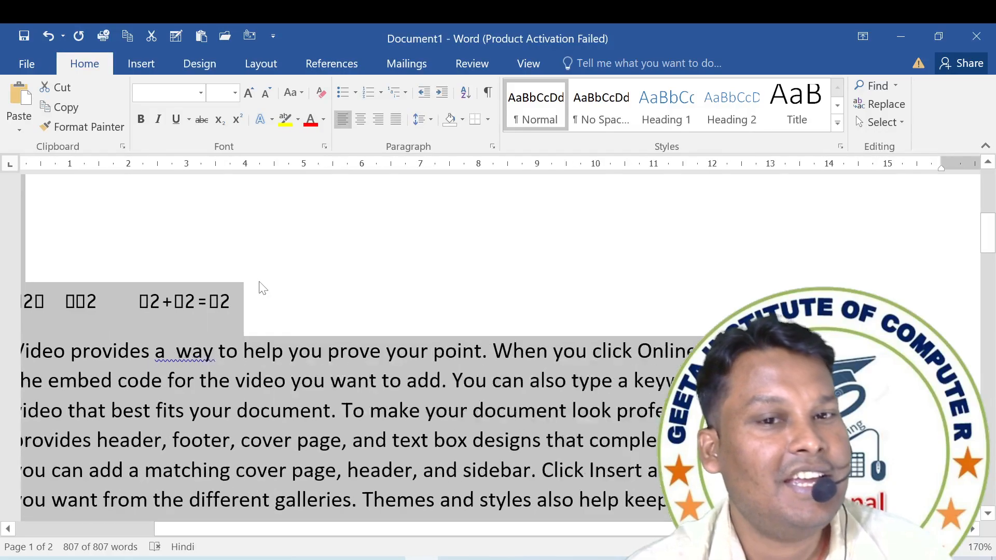
pyautogui.click(550, 411)
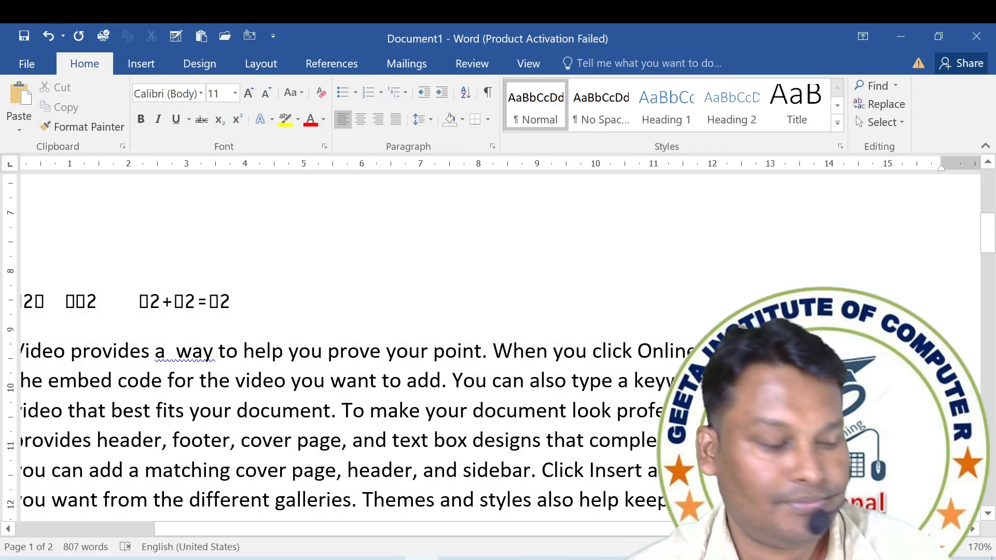
# Set the font of the entire document to Times New Roman.
pyautogui.hotkey('ctrl', 'a')
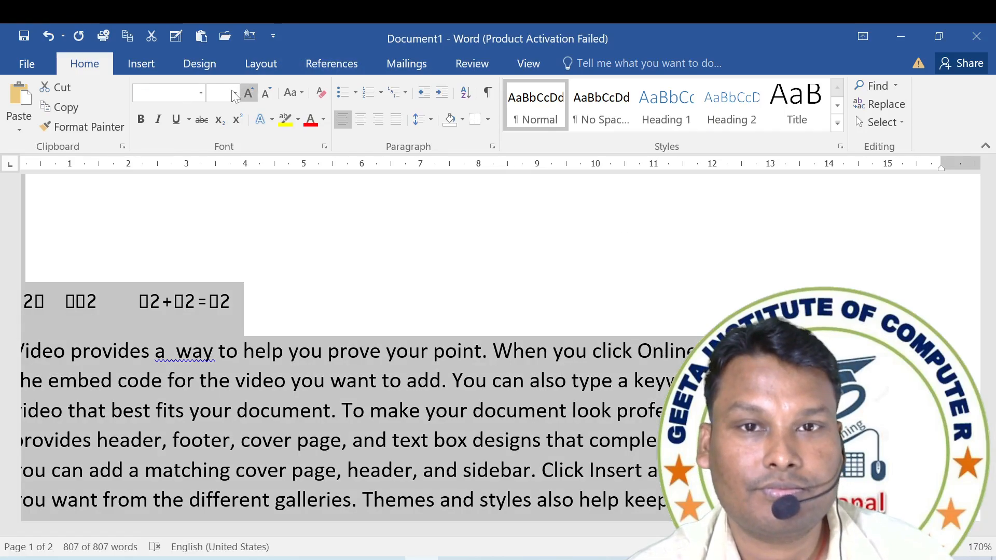
pyautogui.write('Times New R')
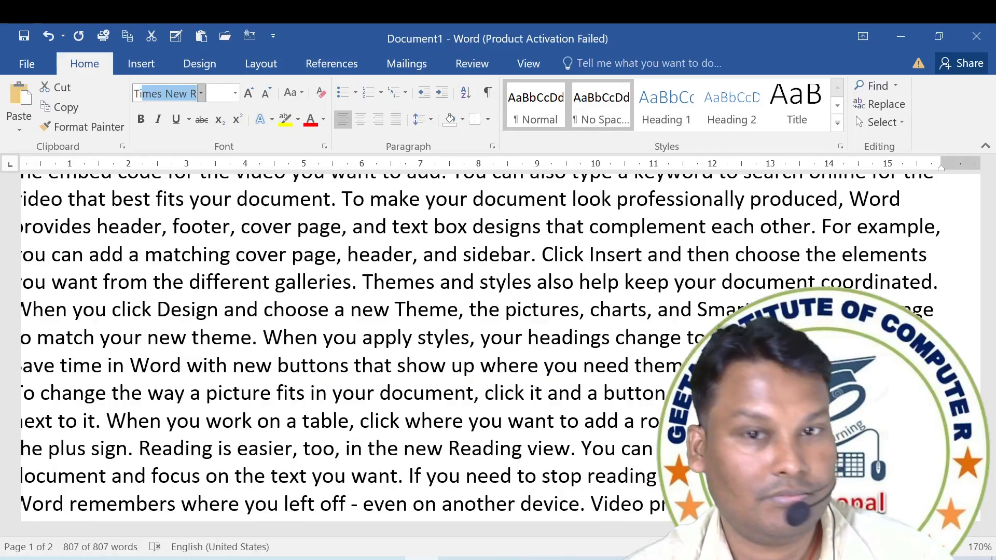
pyautogui.press('Return')
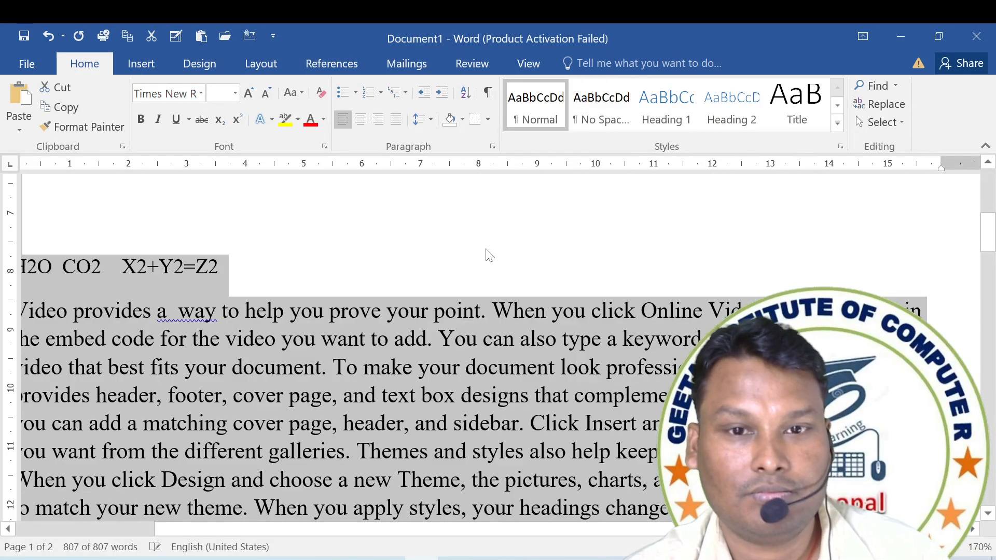
pyautogui.click(373, 312)
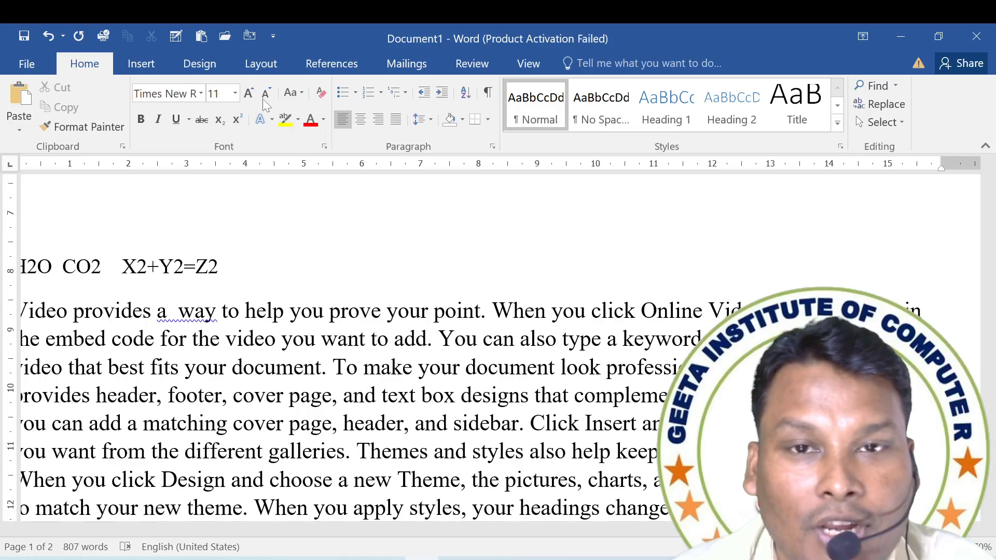
pyautogui.click(259, 120)
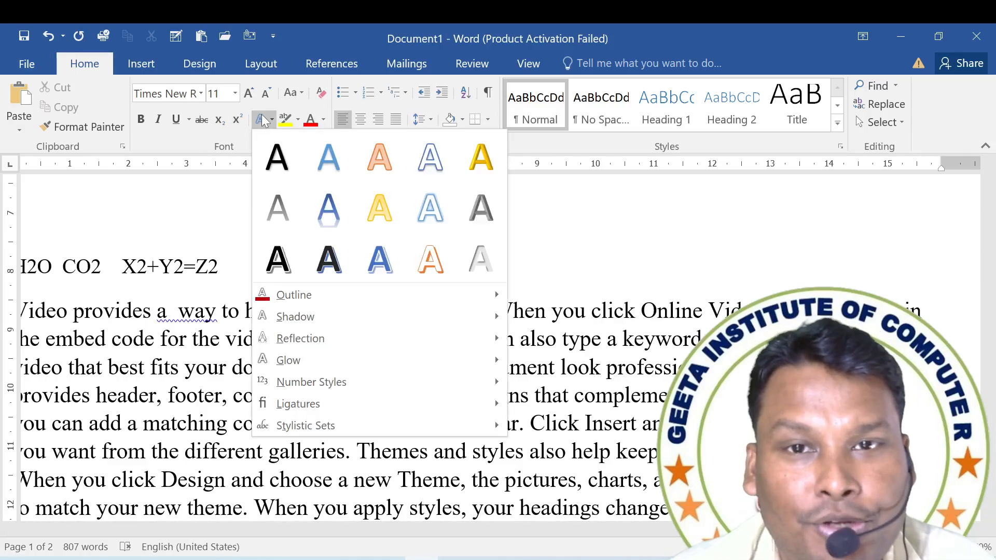
pyautogui.moveTo(337, 341)
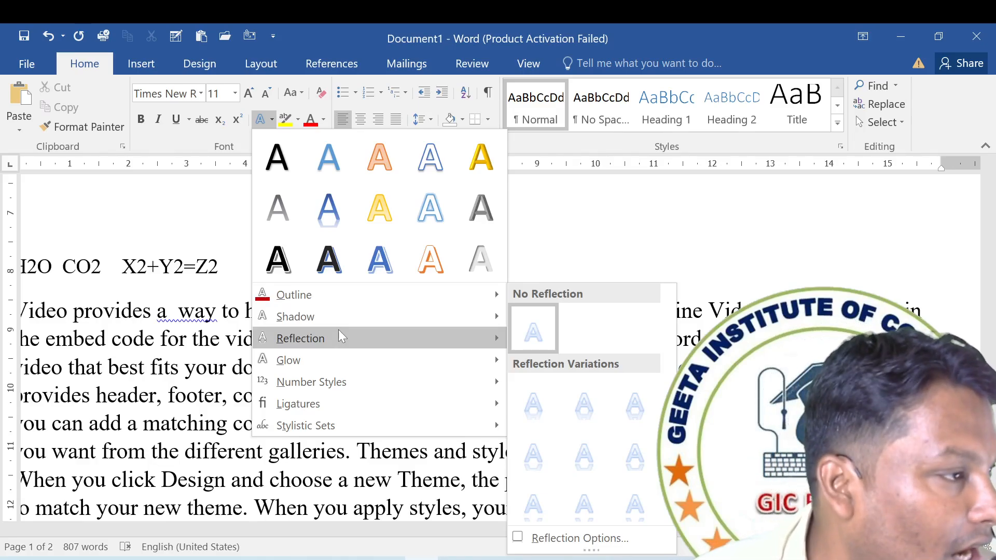
pyautogui.click(289, 125)
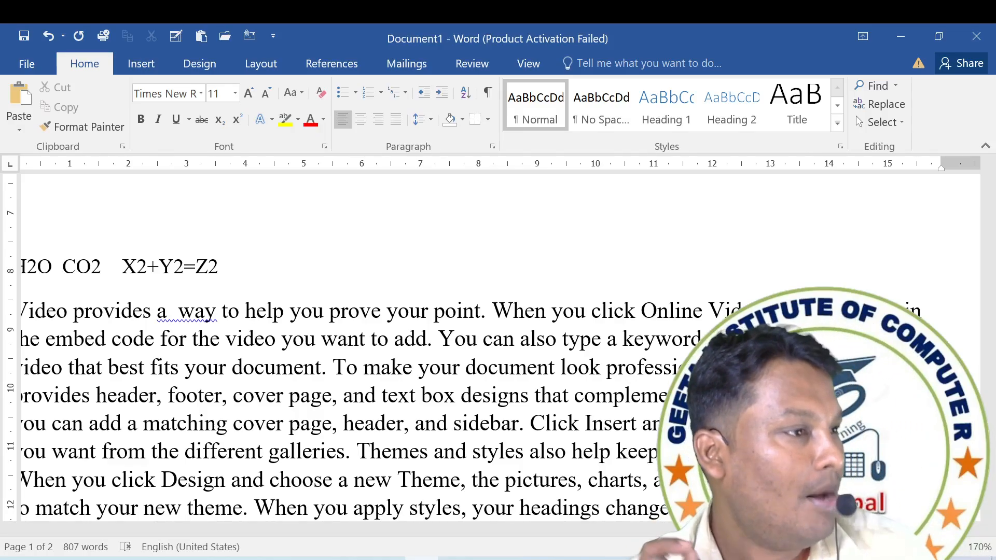
# Highlight "way to help you prove your", "text box designs that", "add a matching cover" and "Themes and styles also help" in yellow.
pyautogui.click(297, 120)
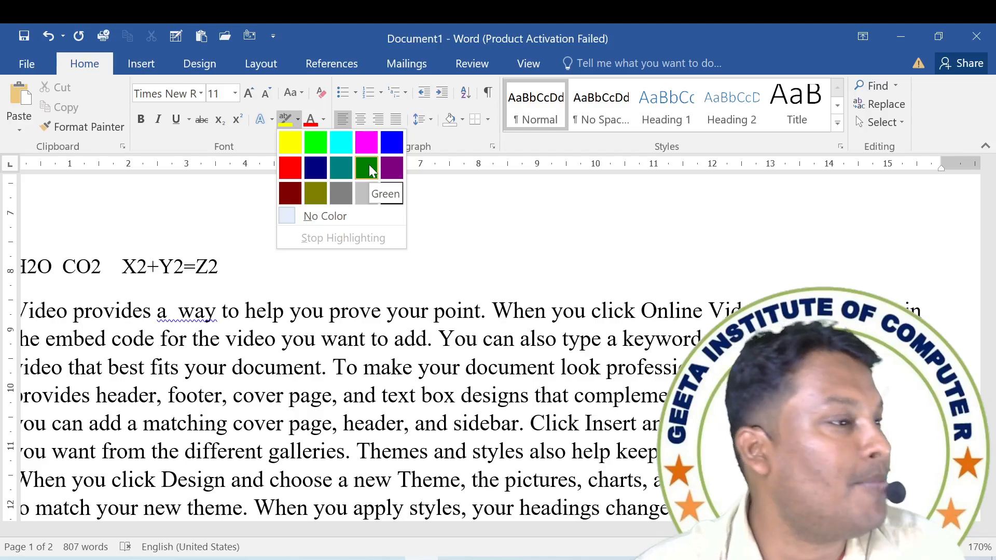
pyautogui.click(291, 147)
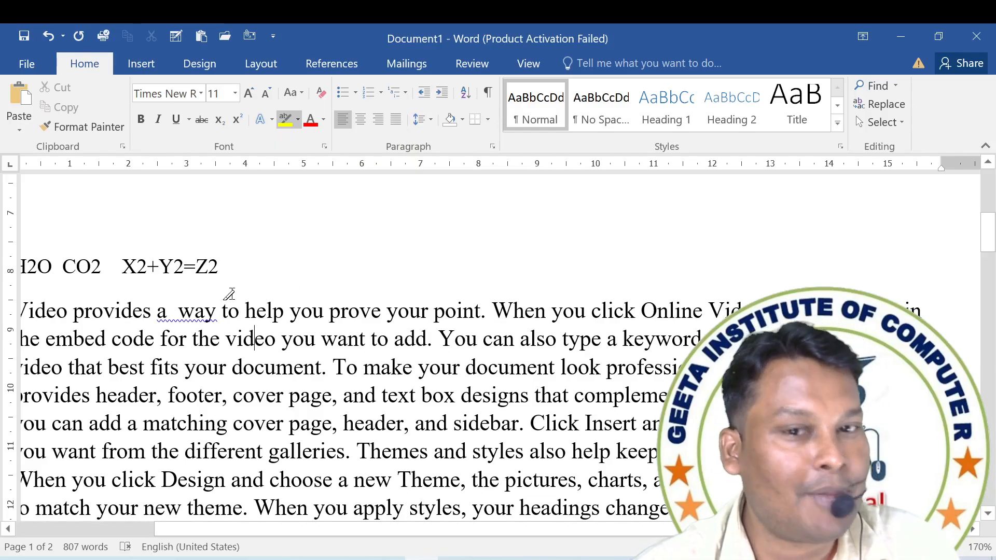
pyautogui.moveTo(179, 310); pyautogui.dragTo(392, 307)
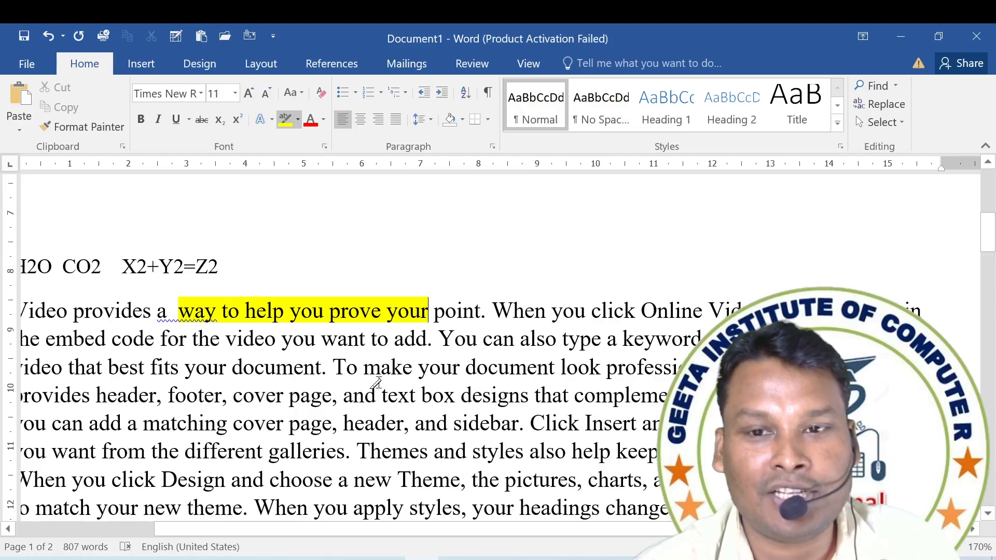
pyautogui.moveTo(382, 395); pyautogui.dragTo(568, 395)
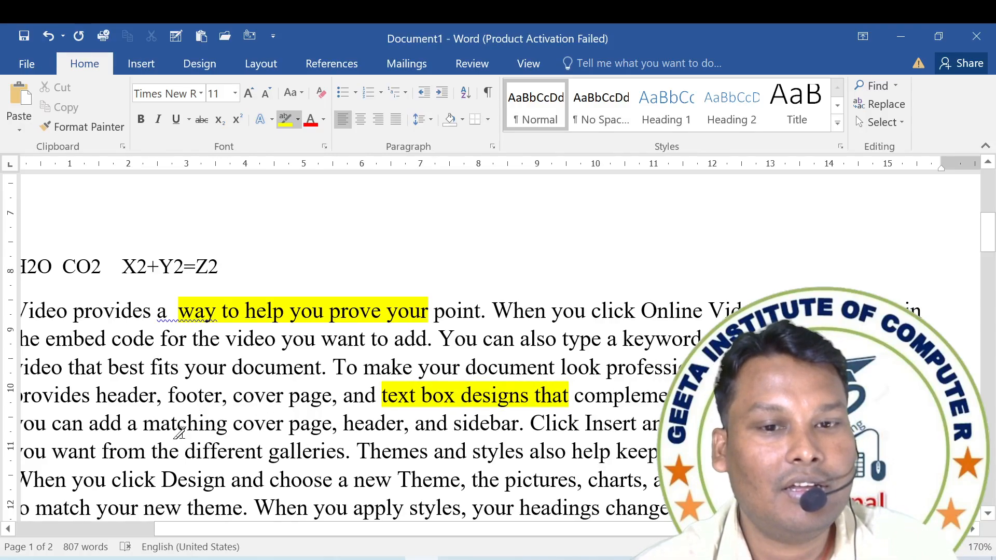
pyautogui.moveTo(90, 424); pyautogui.dragTo(284, 423)
pyautogui.moveTo(358, 452); pyautogui.dragTo(611, 452)
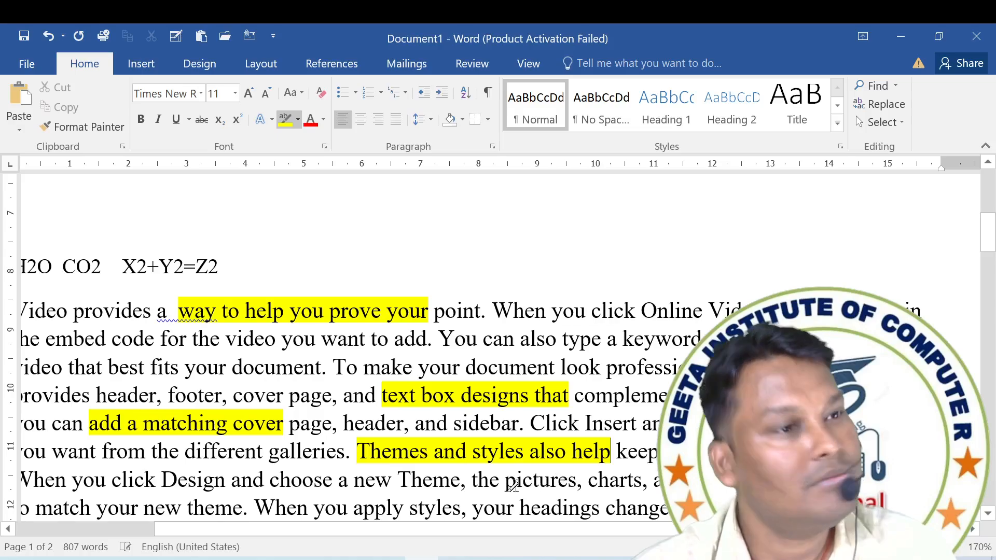
# Highlight "When you click Online" in the first line of the paragraph in pink.
pyautogui.click(298, 120)
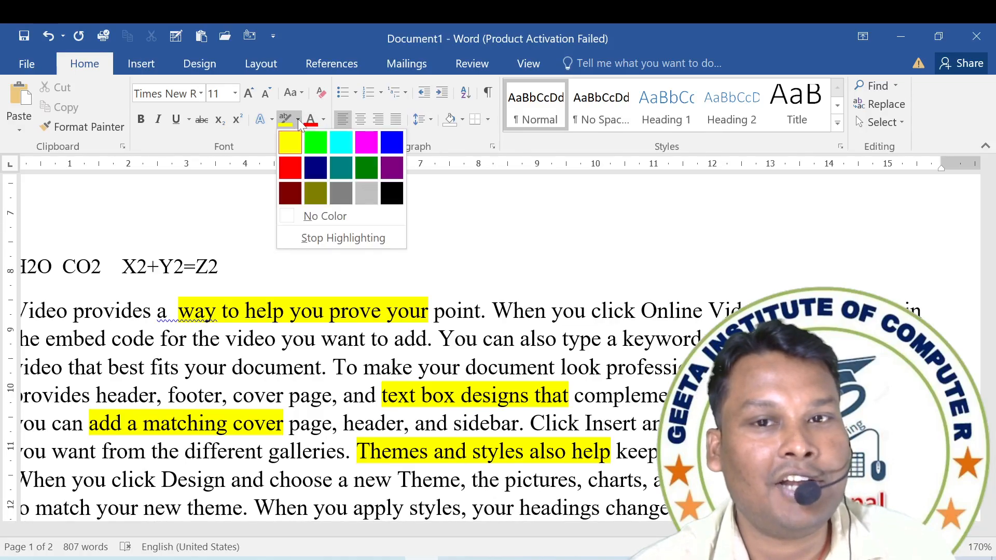
pyautogui.click(369, 148)
pyautogui.moveTo(496, 311); pyautogui.dragTo(703, 310)
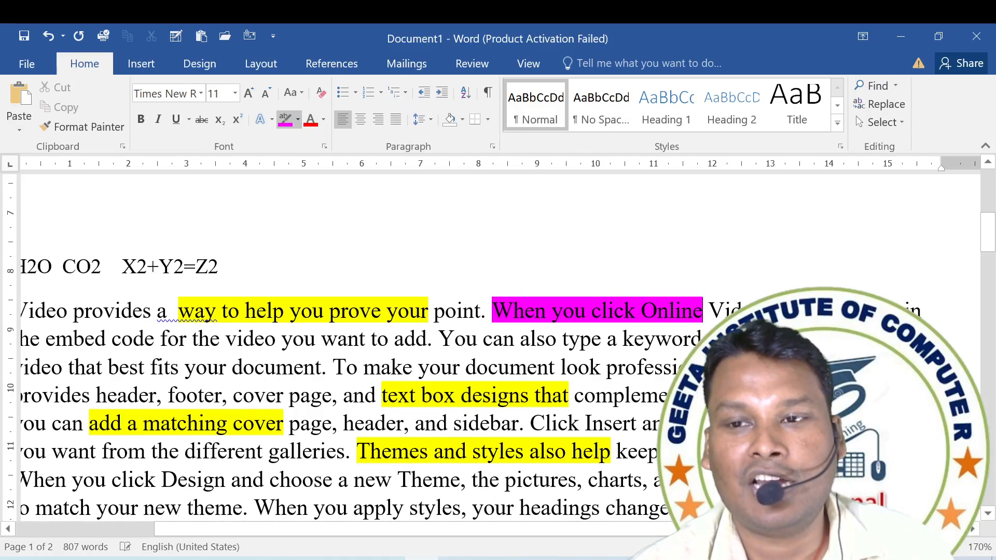
# Highlight "video that best fits your document" in black and turn off the highlighter.
pyautogui.click(299, 121)
pyautogui.click(398, 185)
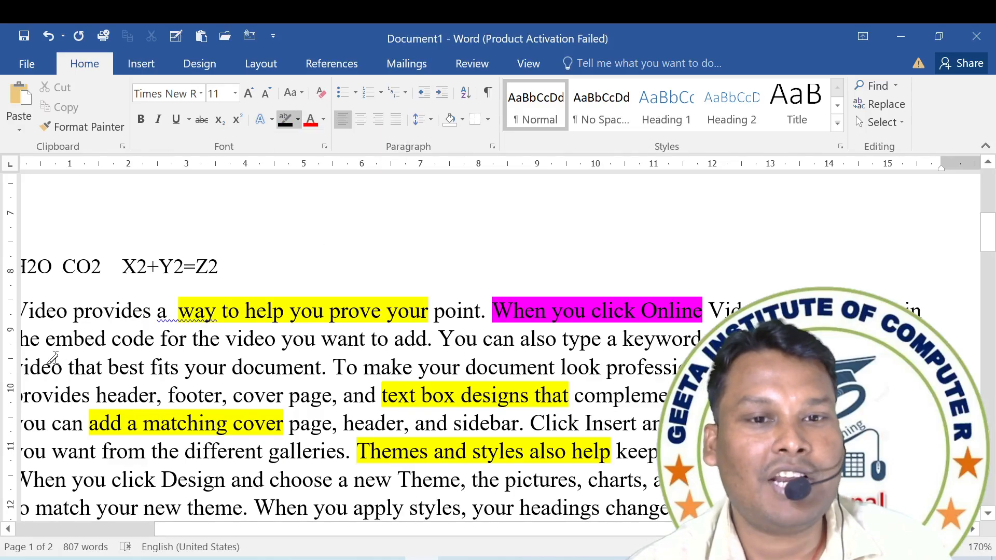
pyautogui.moveTo(52, 363); pyautogui.dragTo(305, 374)
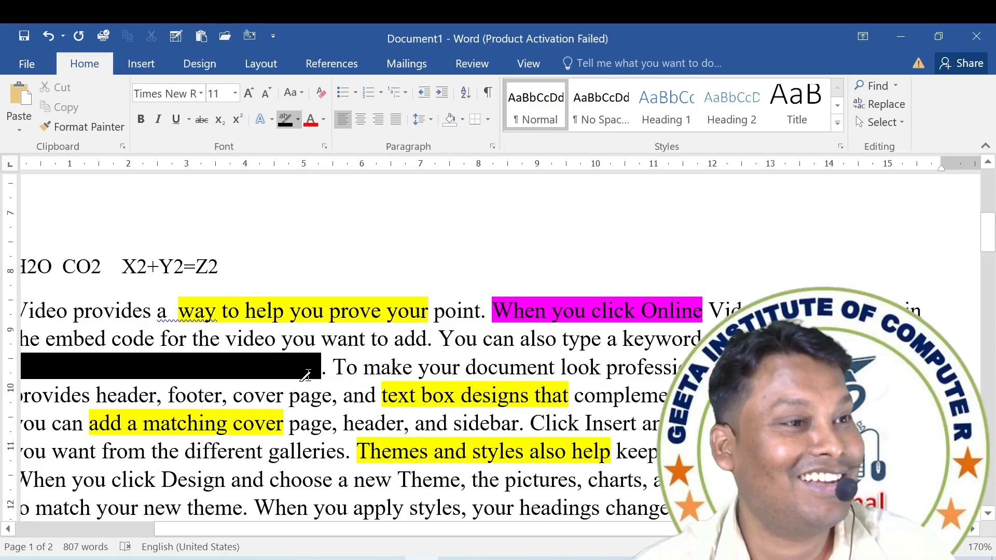
pyautogui.click(298, 120)
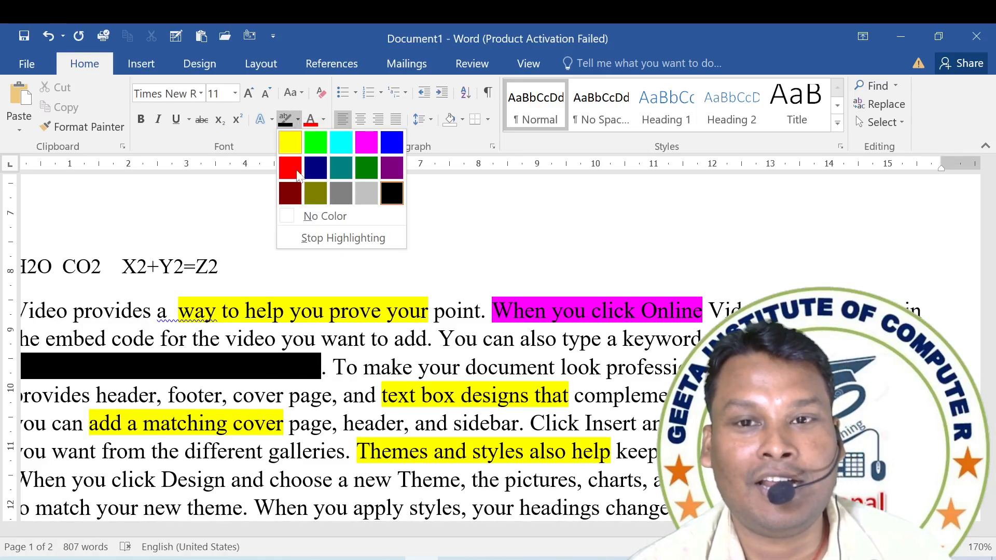
pyautogui.click(325, 238)
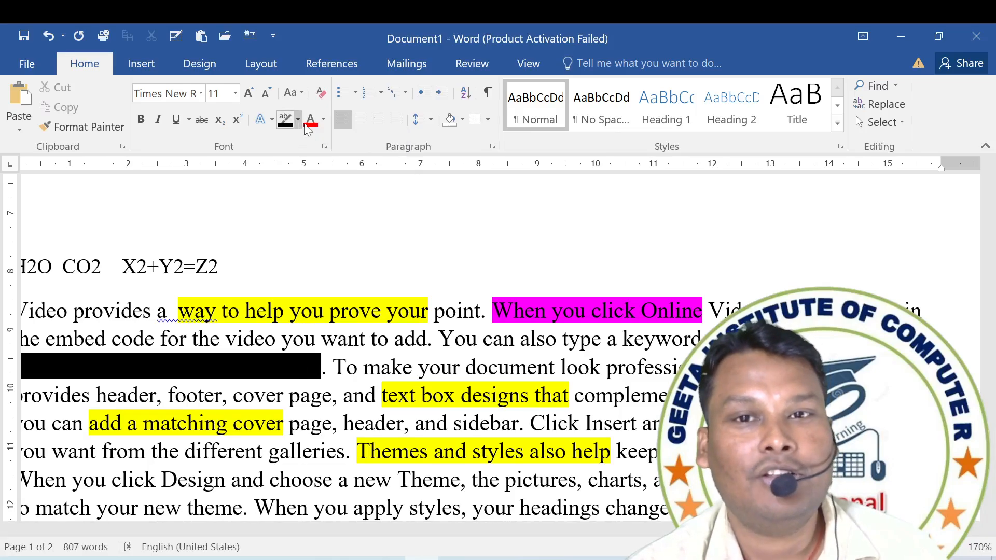
# Change the font color of the black-highlighted text, including its full stop, to white.
pyautogui.moveTo(327, 368); pyautogui.dragTo(22, 368)
pyautogui.moveTo(116, 368)
pyautogui.mouseDown()
pyautogui.moveTo(177, 369)
pyautogui.moveTo(115, 369)
pyautogui.mouseUp()
pyautogui.click(324, 120)
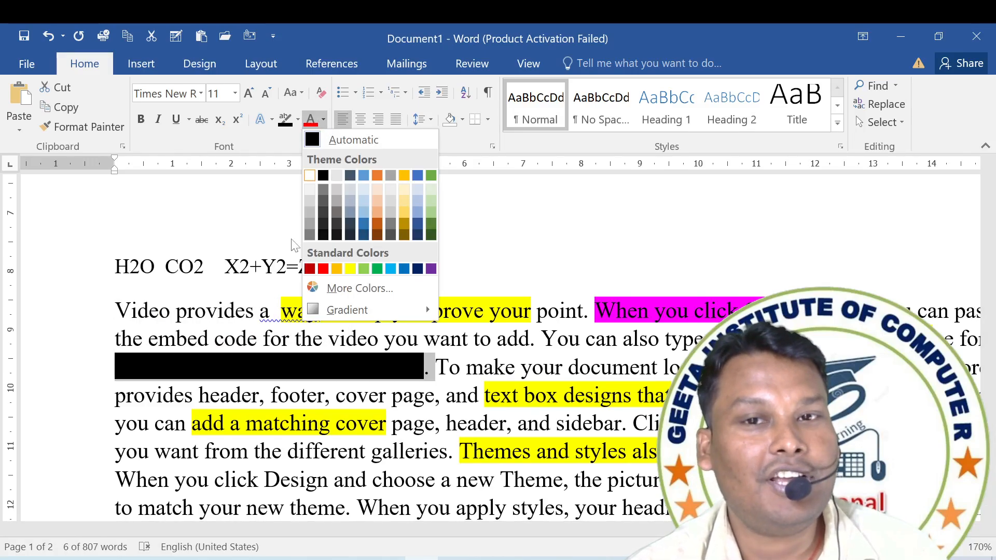
pyautogui.click(309, 176)
pyautogui.click(394, 275)
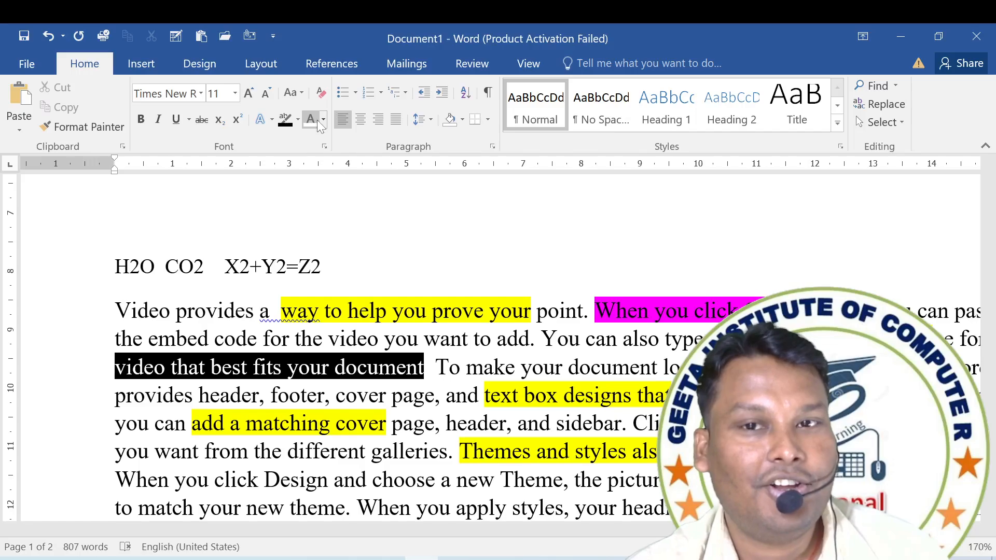
# Change the font color of "prove your point. When you click Online Video" in the second paragraph to purple.
pyautogui.scroll(-5, 332, 300)
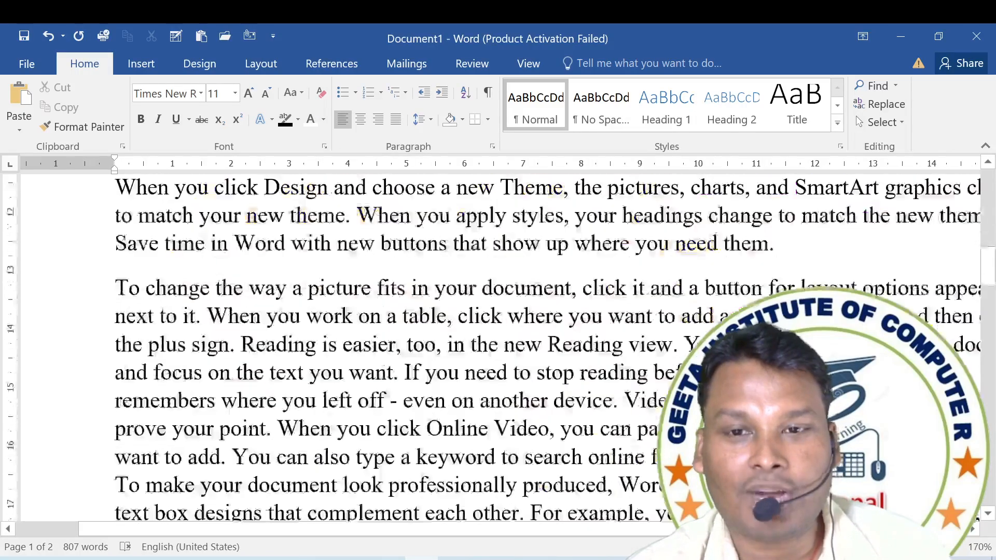
pyautogui.moveTo(116, 283); pyautogui.dragTo(549, 283)
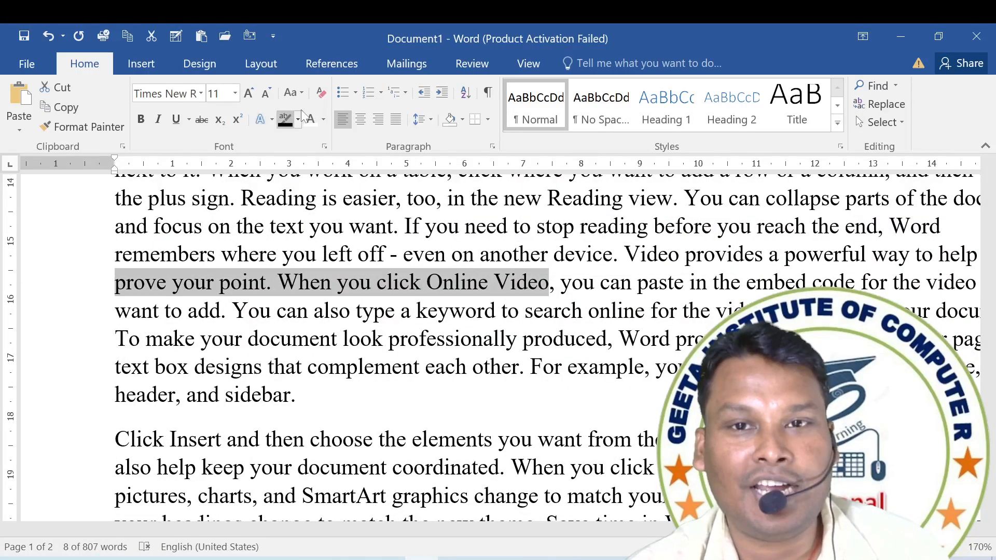
pyautogui.click(322, 119)
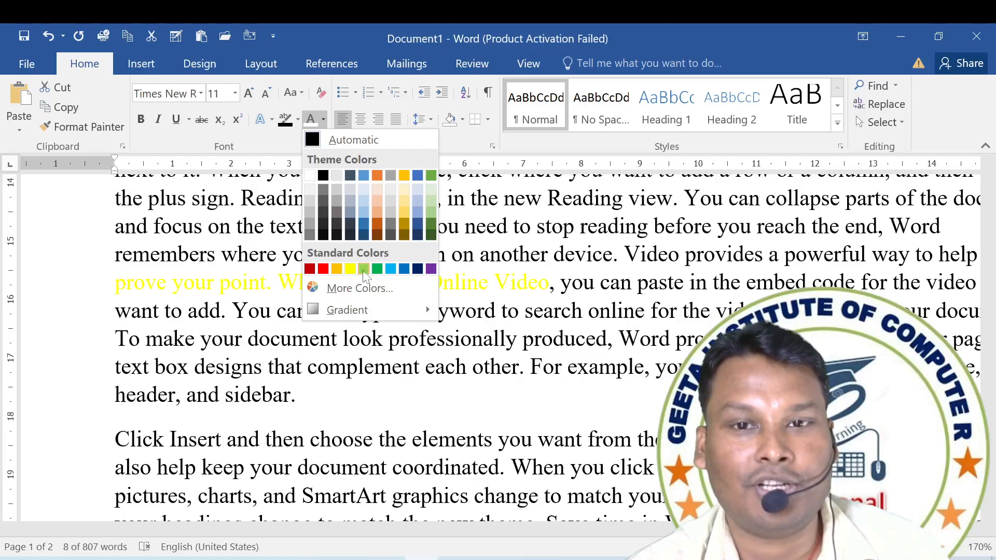
pyautogui.click(433, 270)
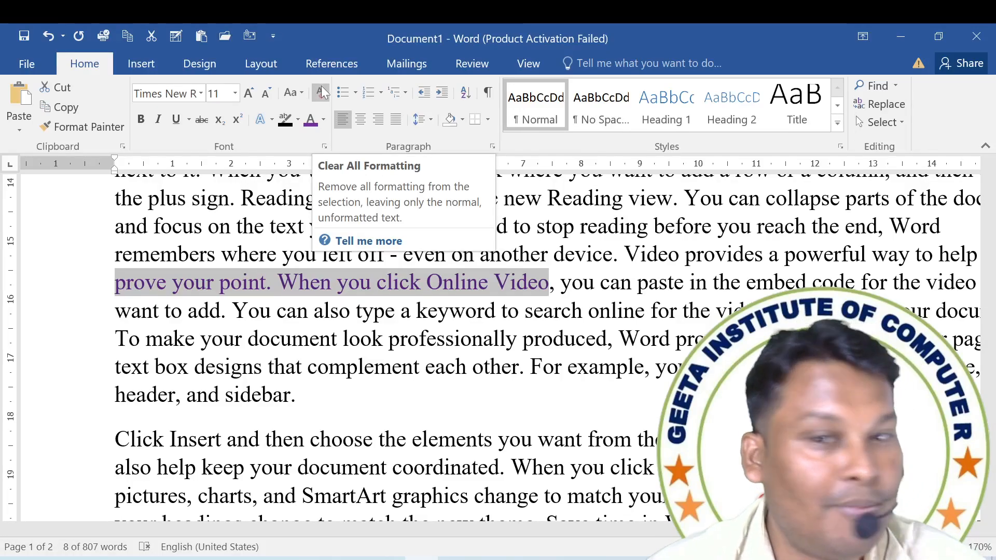
# Clear all formatting from the entire document's text.
pyautogui.hotkey('ctrl', 'a')
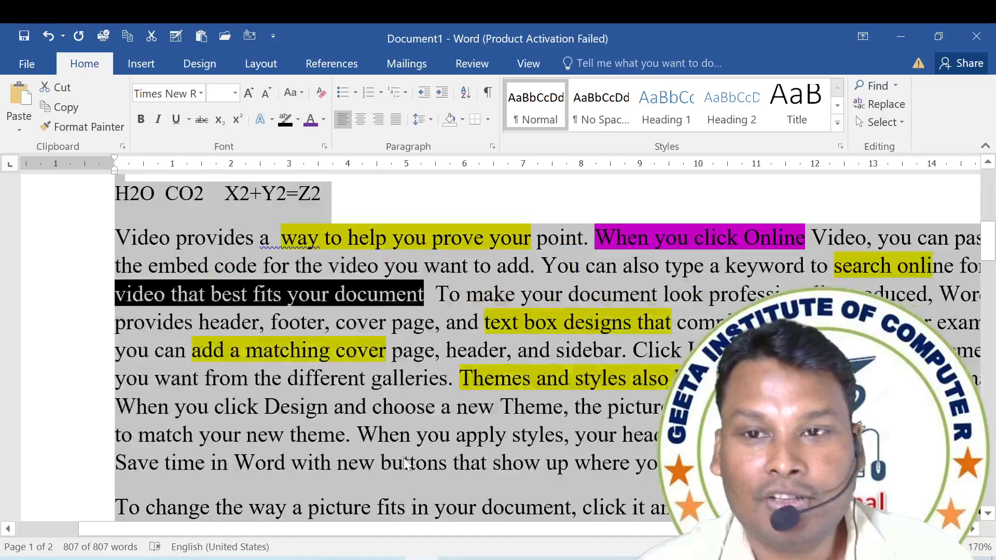
pyautogui.scroll(2, 498, 337)
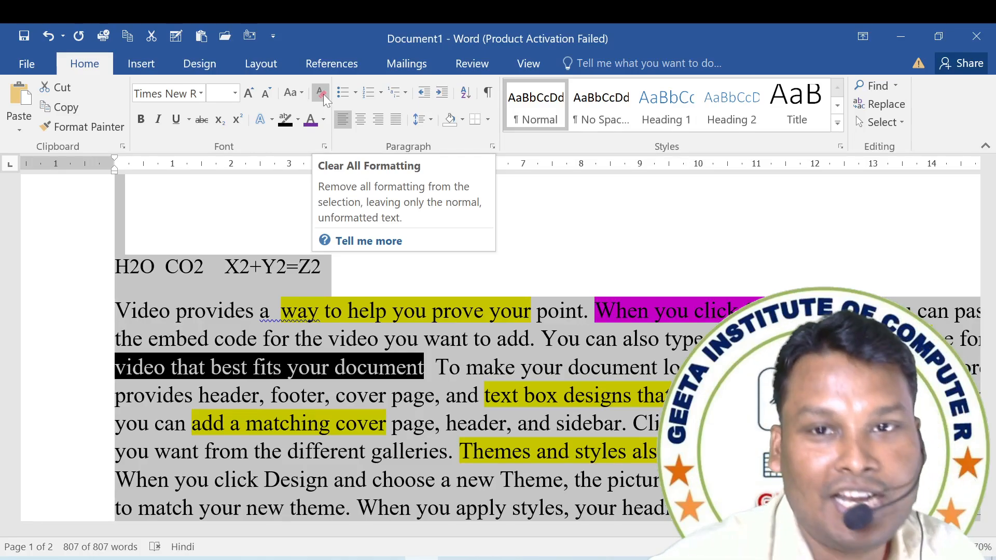
pyautogui.click(321, 93)
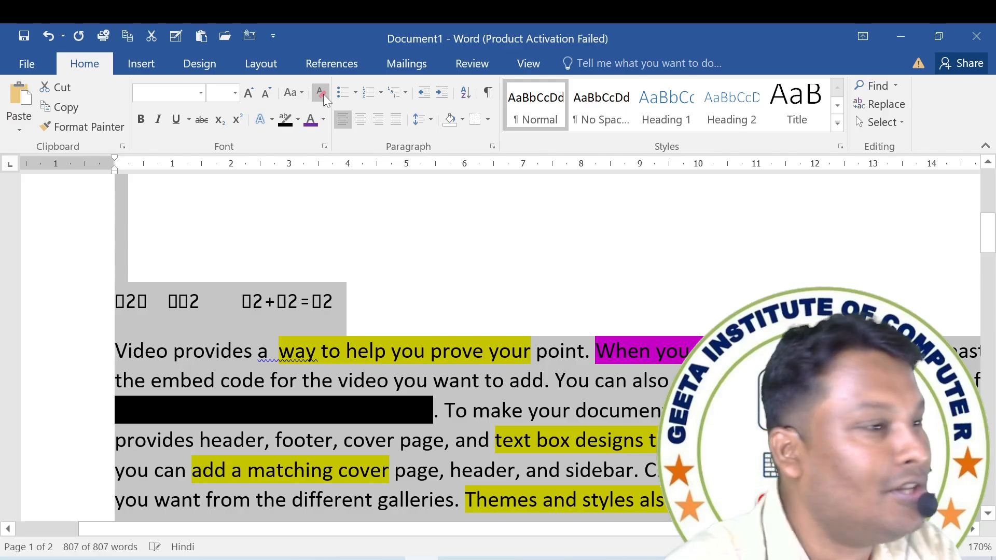
pyautogui.scroll(-1, 324, 95)
pyautogui.scroll(-3, 275, 220)
pyautogui.scroll(1, 290, 226)
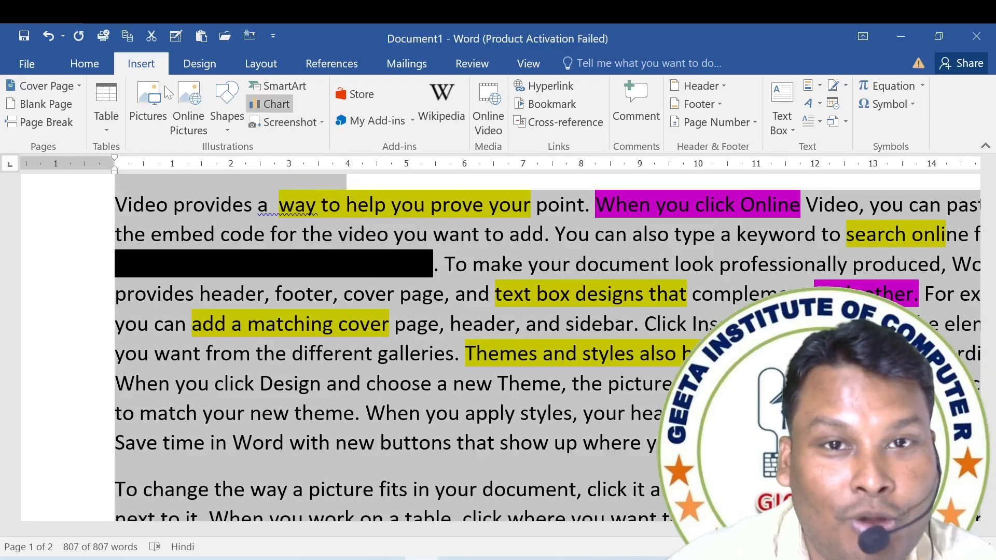
# Remove the highlight color from all text in the document with the No Color option.
pyautogui.click(110, 69)
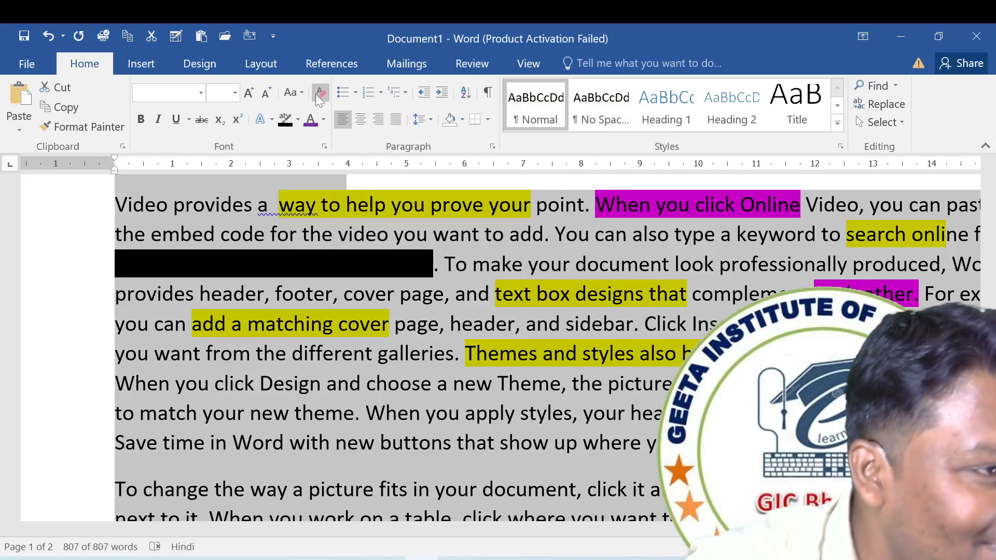
pyautogui.click(288, 97)
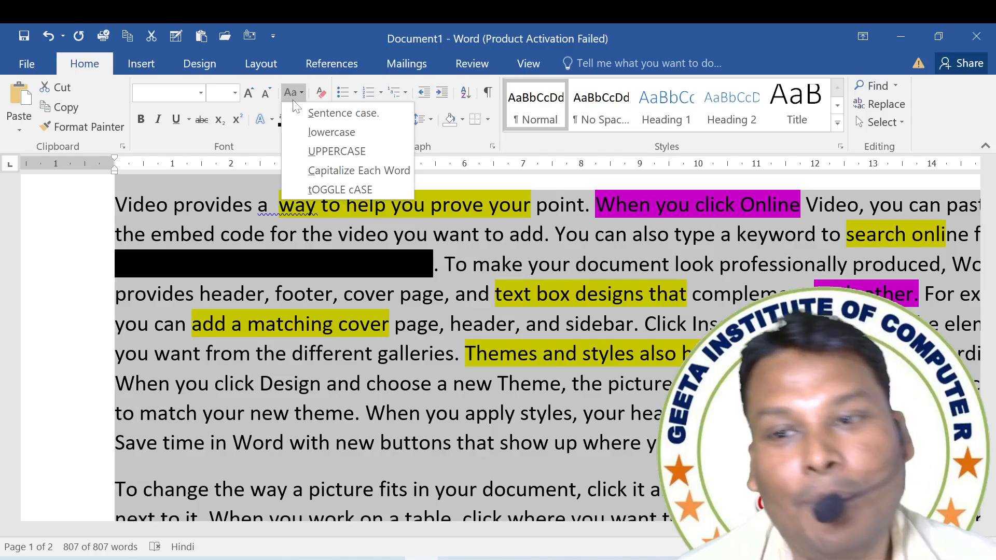
pyautogui.click(565, 301)
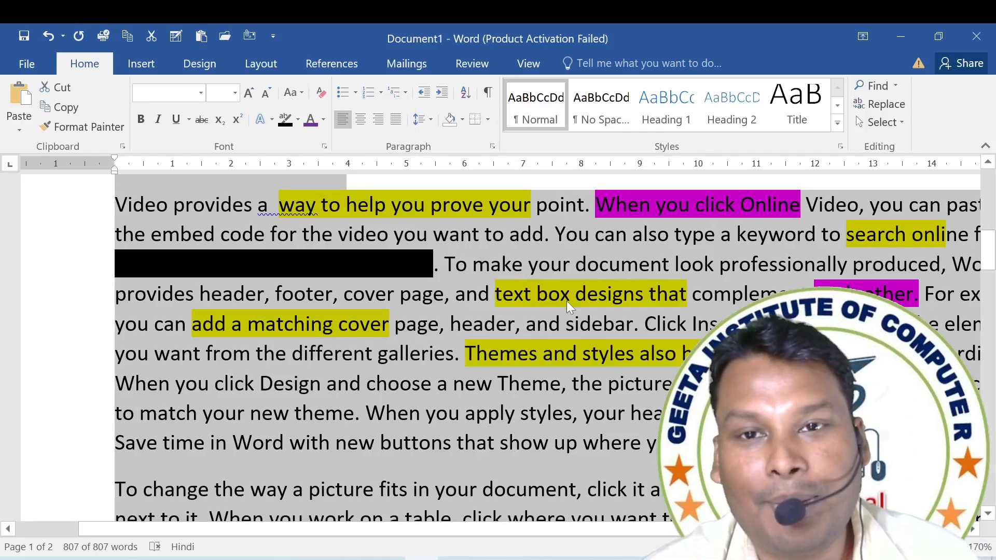
pyautogui.click(299, 120)
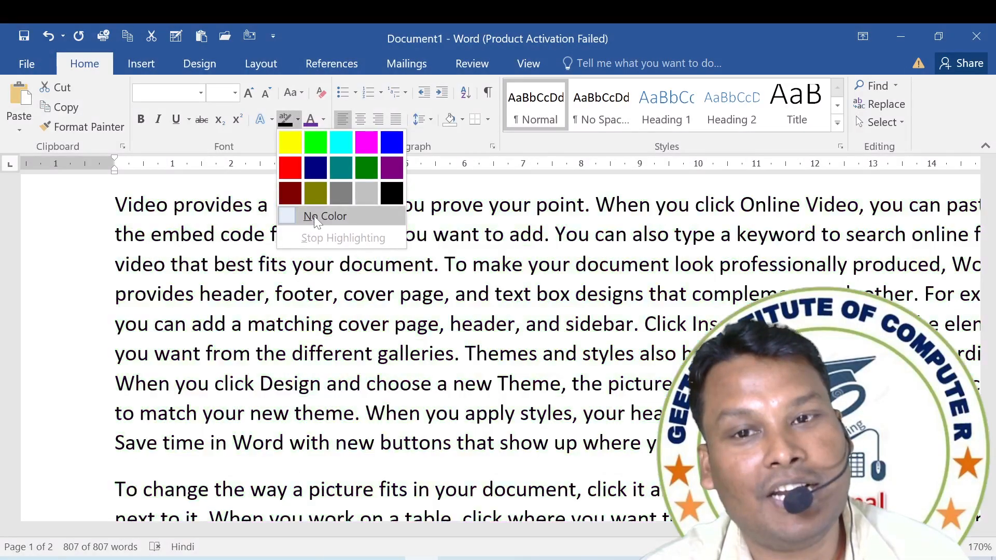
pyautogui.click(314, 216)
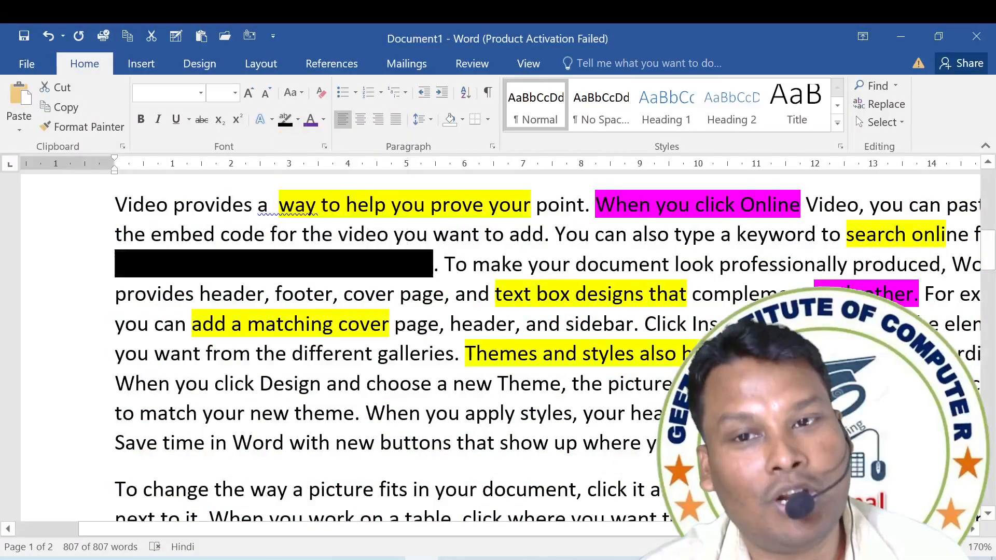
pyautogui.click(445, 293)
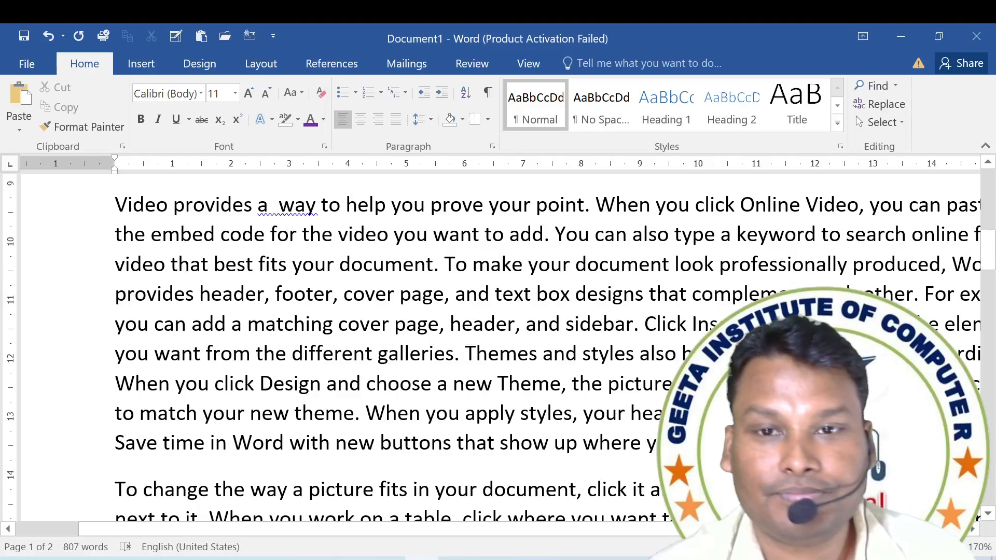
# Delete the sample name lines and the formula line above the first paragraph.
pyautogui.scroll(3, 680, 226)
pyautogui.scroll(-6, 680, 226)
pyautogui.scroll(5, 680, 225)
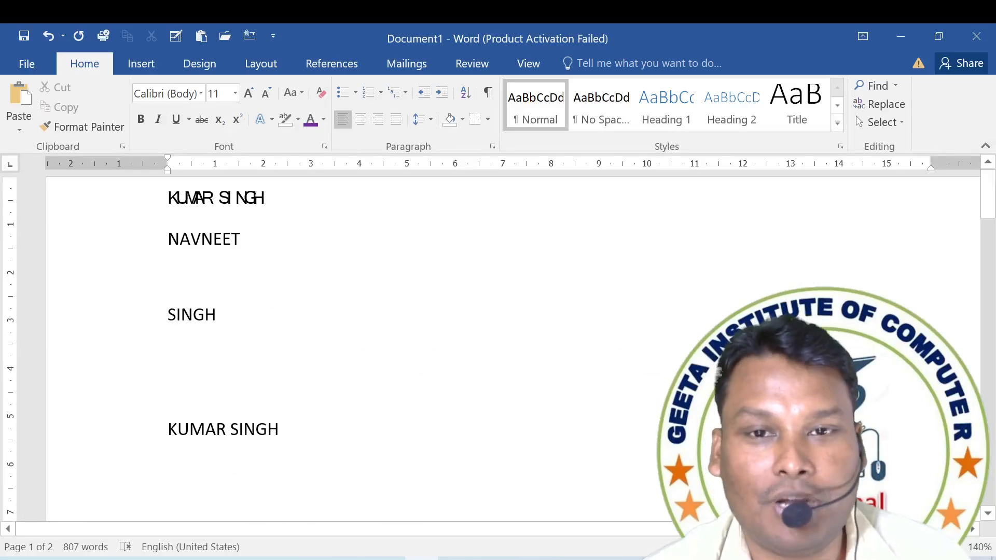
pyautogui.scroll(-3, 680, 225)
pyautogui.moveTo(75, 345); pyautogui.dragTo(76, 104)
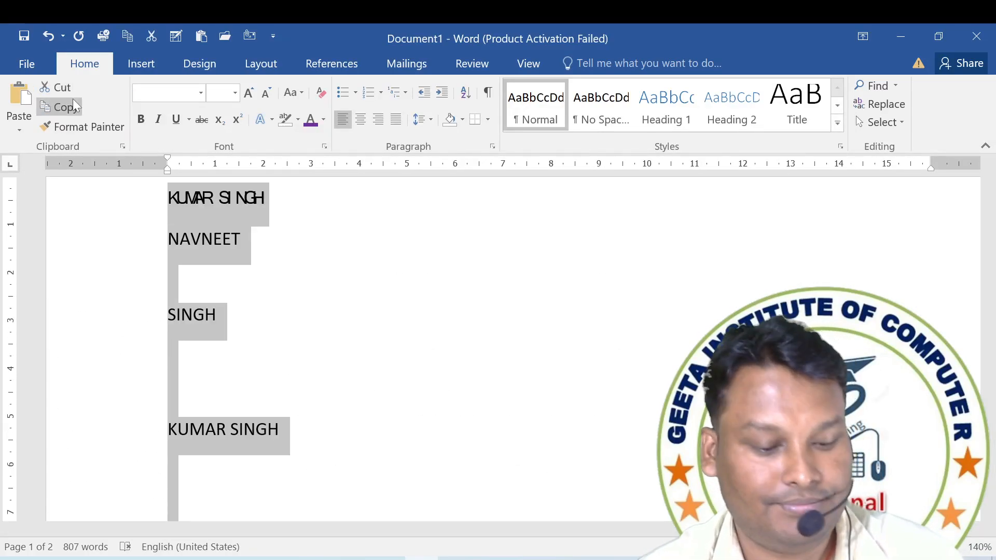
pyautogui.press('Delete')
# Delete the leftover text below the last paragraph on page 2.
pyautogui.scroll(-6, 299, 224)
pyautogui.scroll(-14, 299, 224)
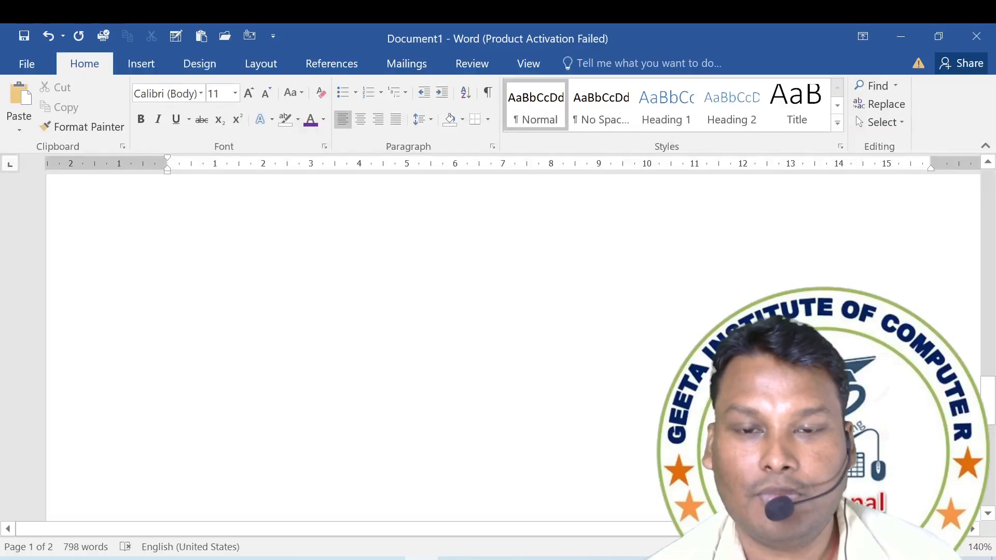
pyautogui.scroll(4, 256, 296)
pyautogui.moveTo(167, 294); pyautogui.dragTo(262, 295)
pyautogui.press('Delete')
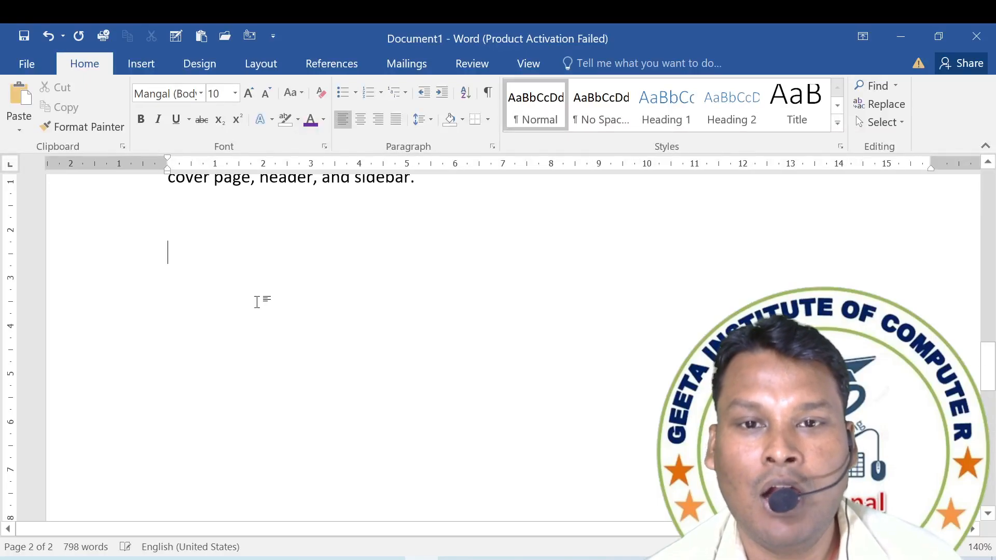
pyautogui.scroll(5, 256, 295)
pyautogui.scroll(10, 498, 342)
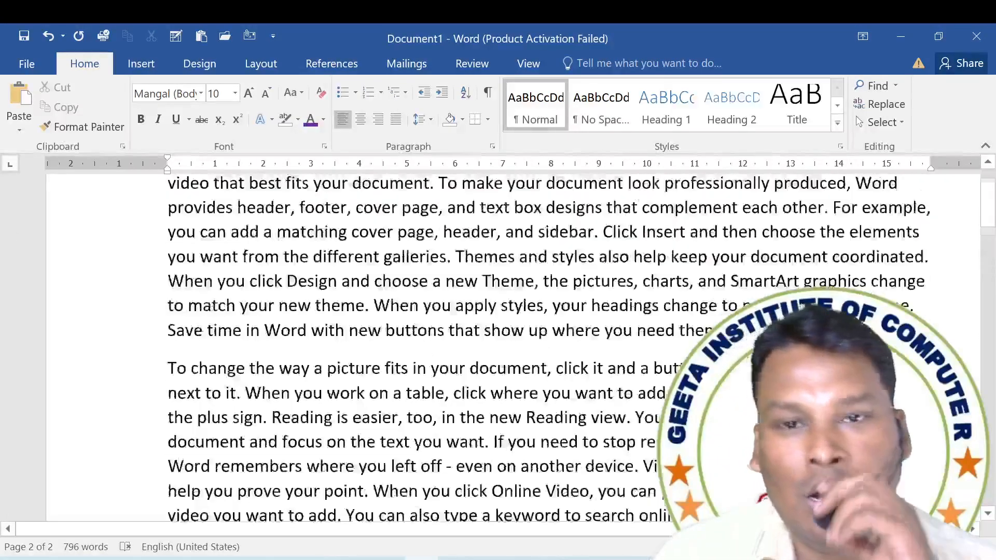
pyautogui.click(290, 95)
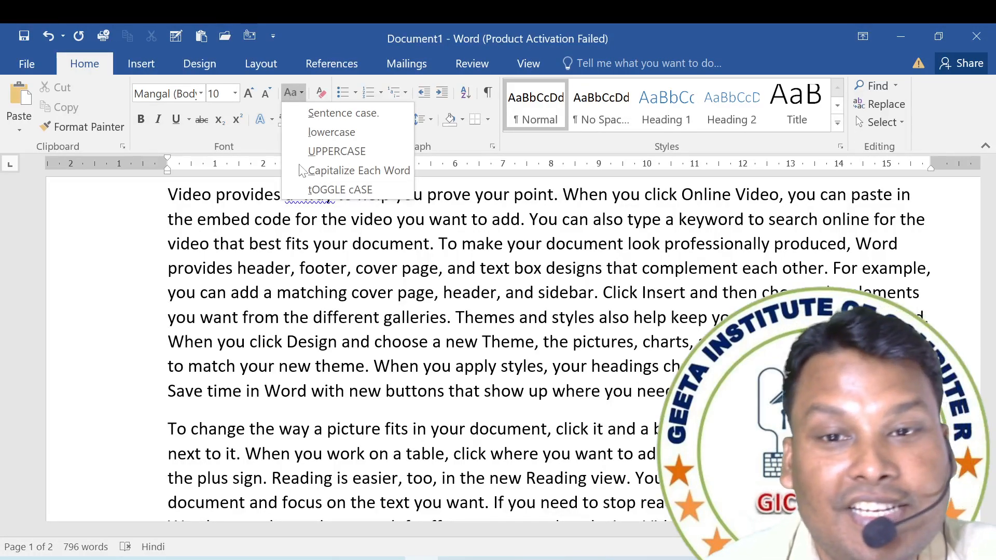
pyautogui.press('Escape')
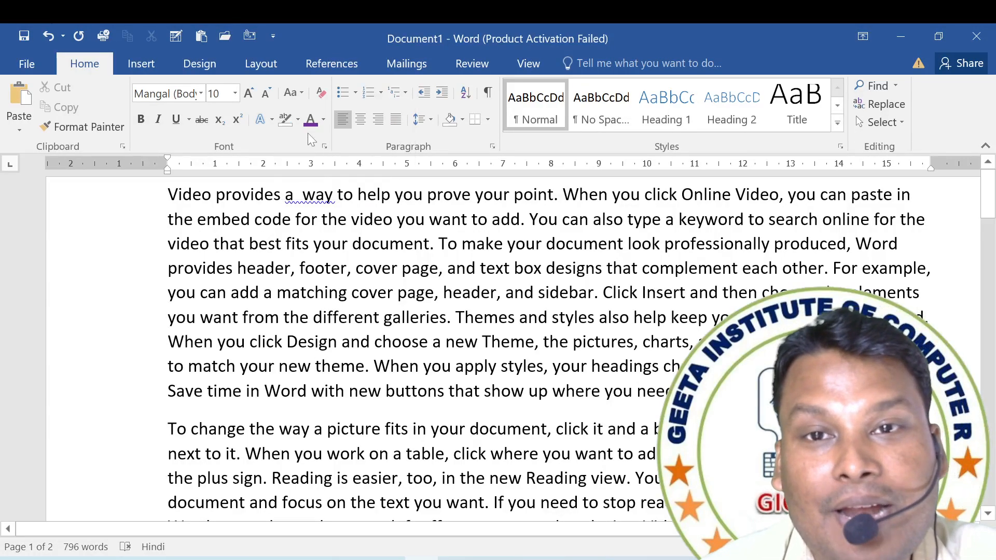
pyautogui.click(296, 97)
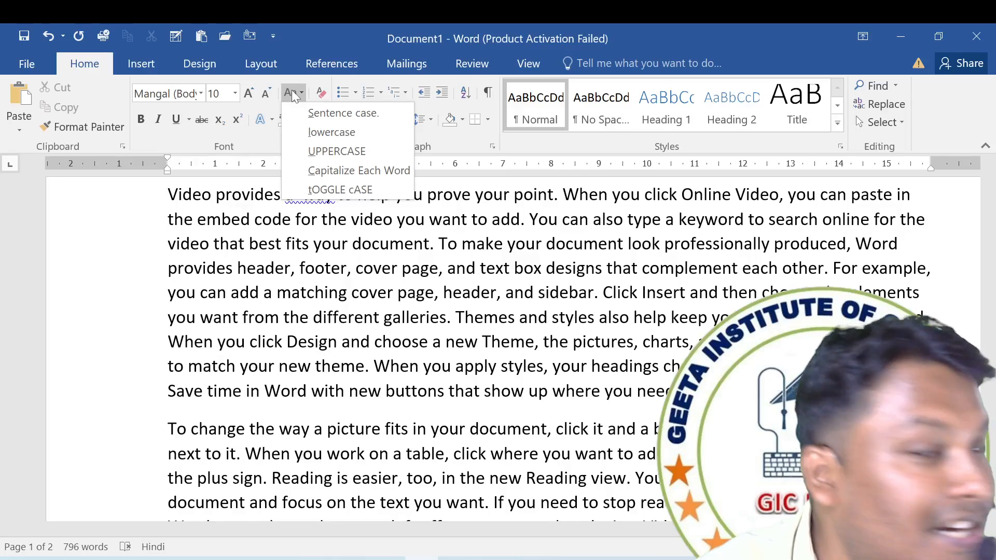
pyautogui.click(440, 279)
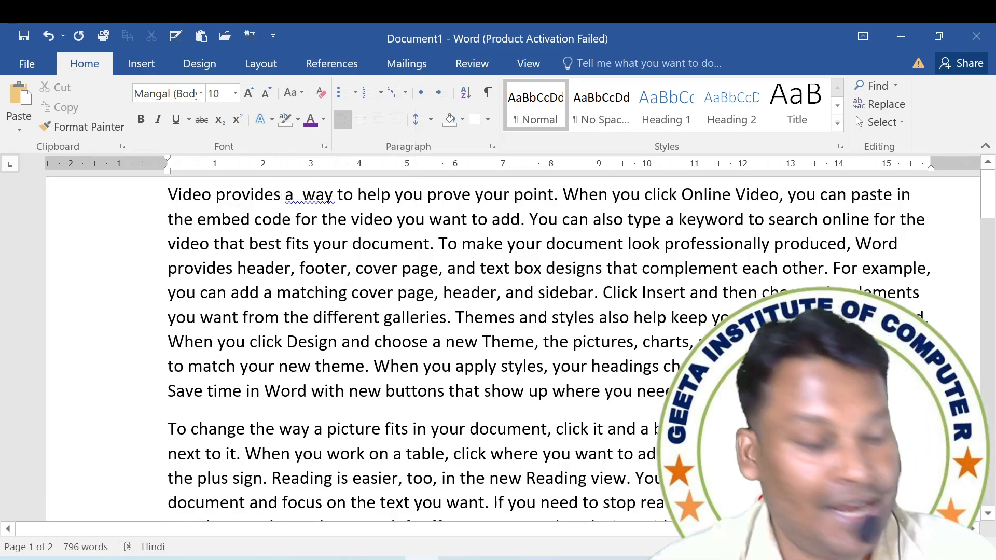
# Apply Sentence case to the whole document, followed by lowercase.
pyautogui.hotkey('ctrl', 'a')
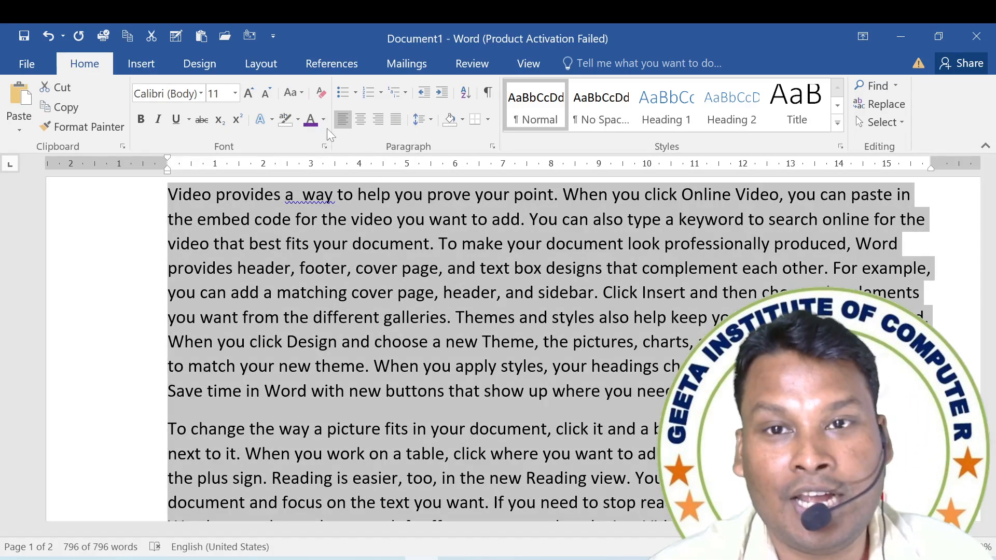
pyautogui.click(300, 94)
pyautogui.click(332, 114)
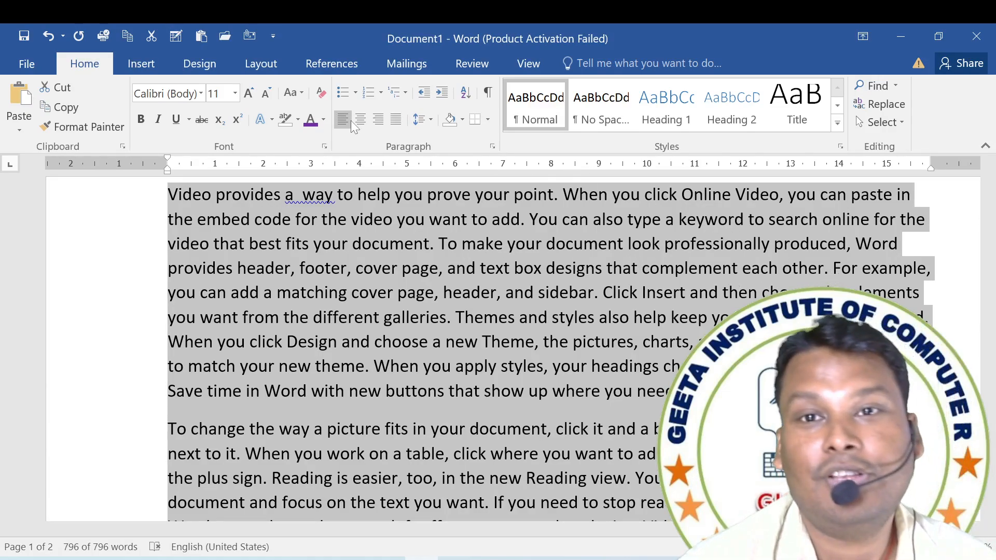
pyautogui.click(296, 92)
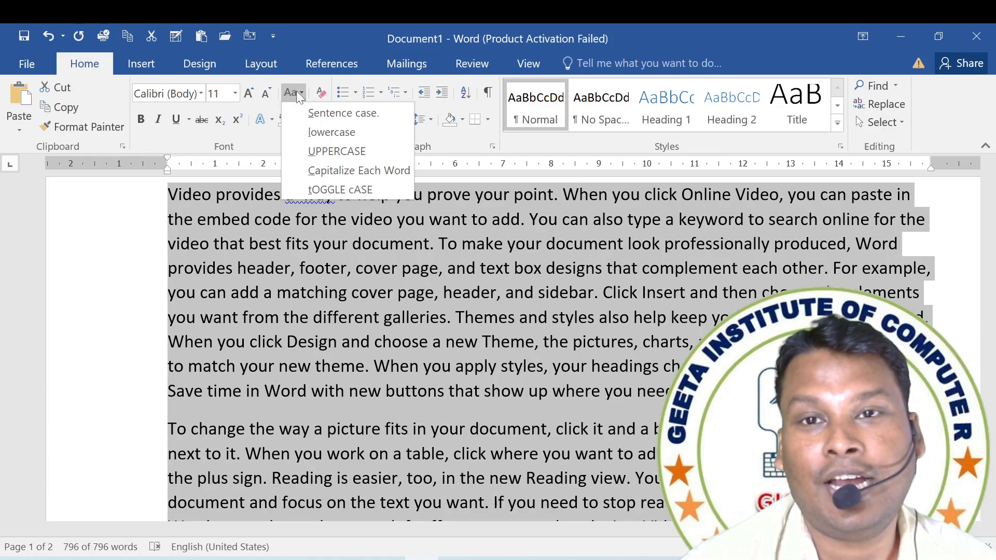
pyautogui.click(332, 133)
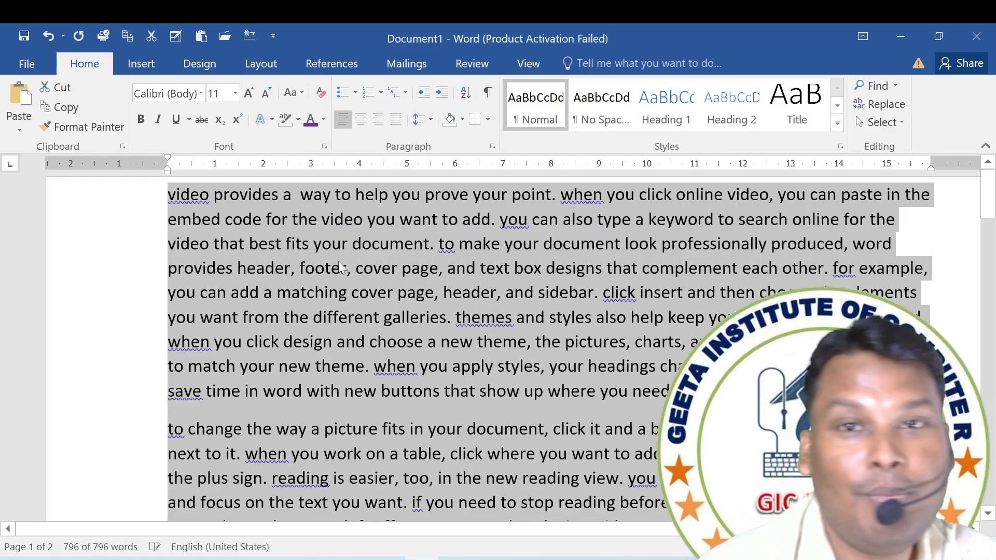
# Change all the document's text to UPPERCASE, followed by Capitalize Each Word.
pyautogui.click(299, 98)
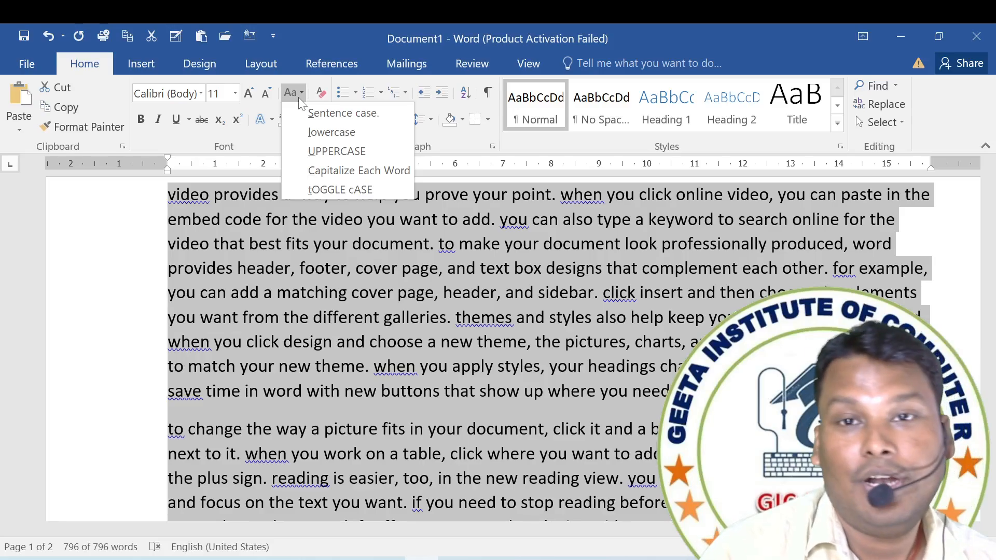
pyautogui.click(341, 151)
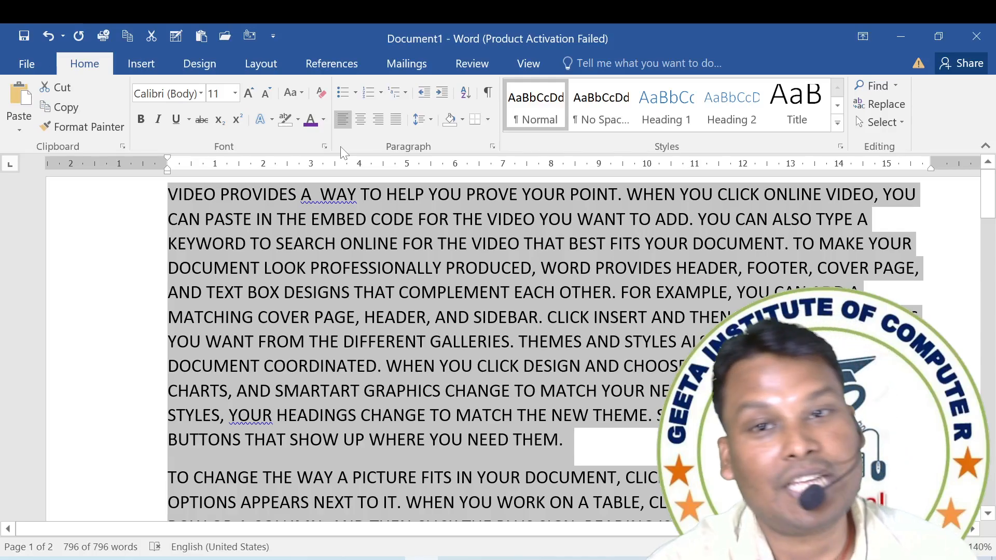
pyautogui.click(301, 94)
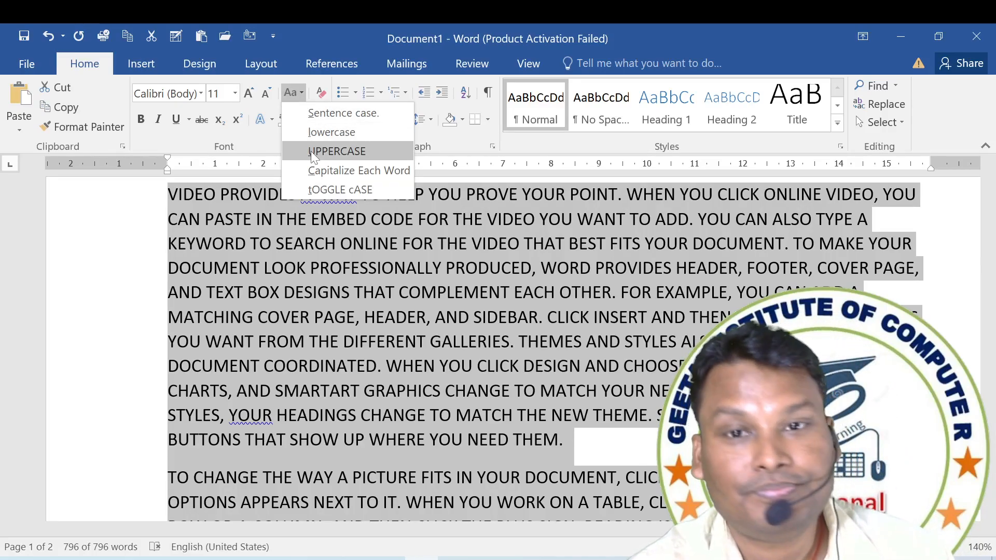
pyautogui.click(315, 171)
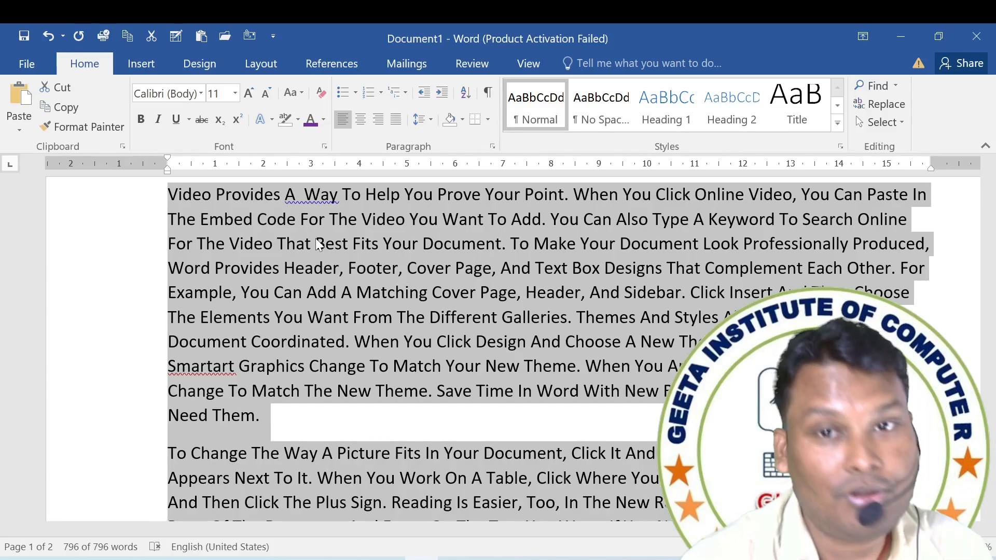
# Apply tOGGLE cASE to the whole document's text.
pyautogui.click(291, 93)
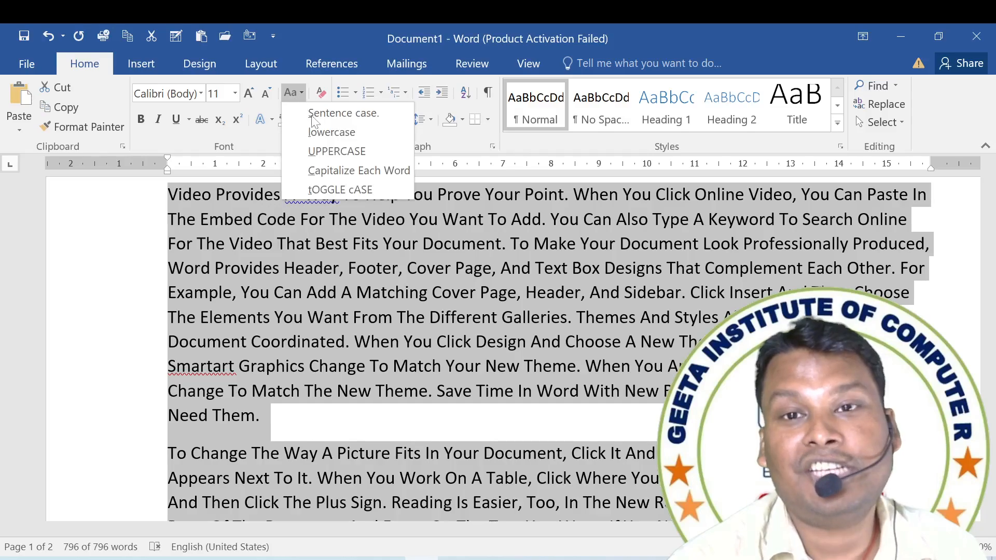
pyautogui.click(344, 190)
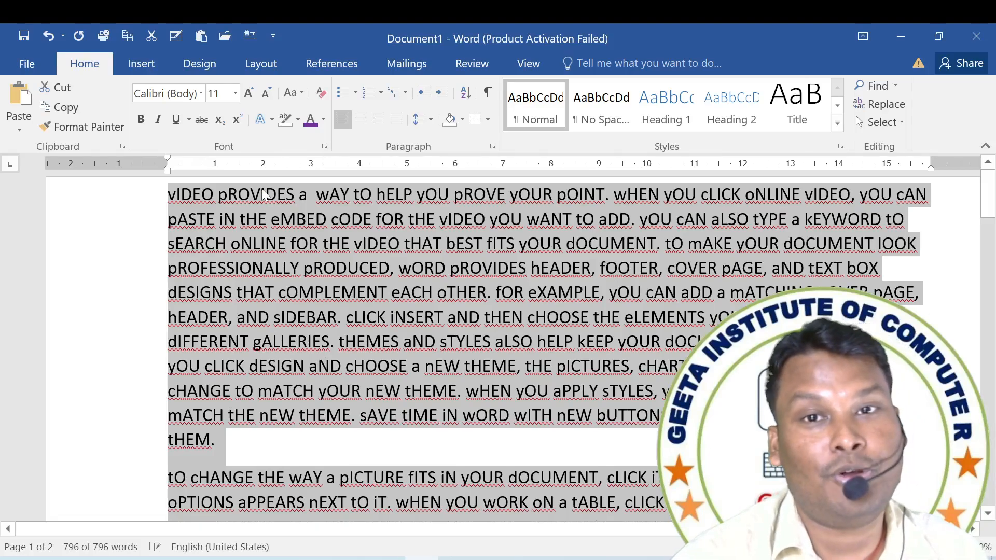
pyautogui.click(301, 94)
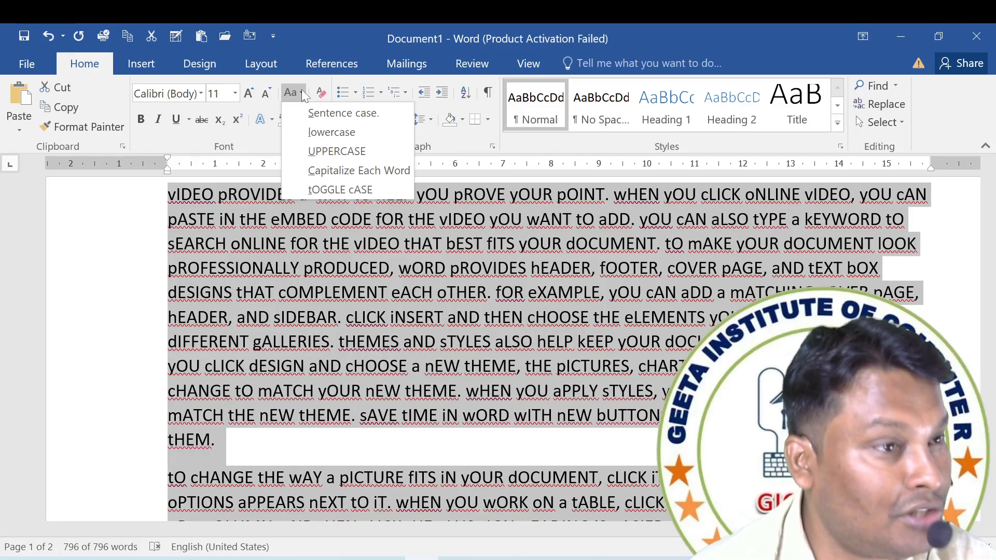
pyautogui.click(390, 324)
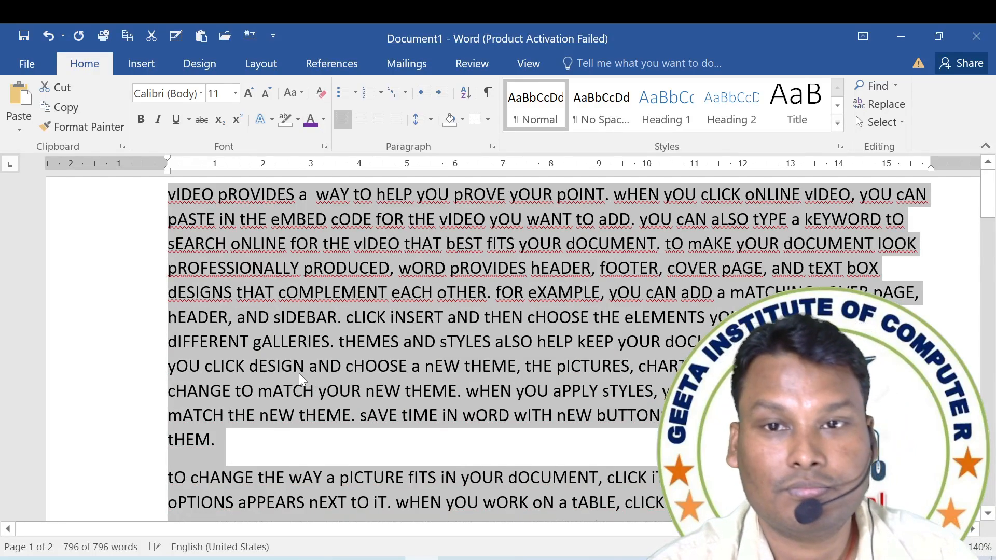
# Apply Capitalize Each Word to the entire document and deselect the text.
pyautogui.click(302, 94)
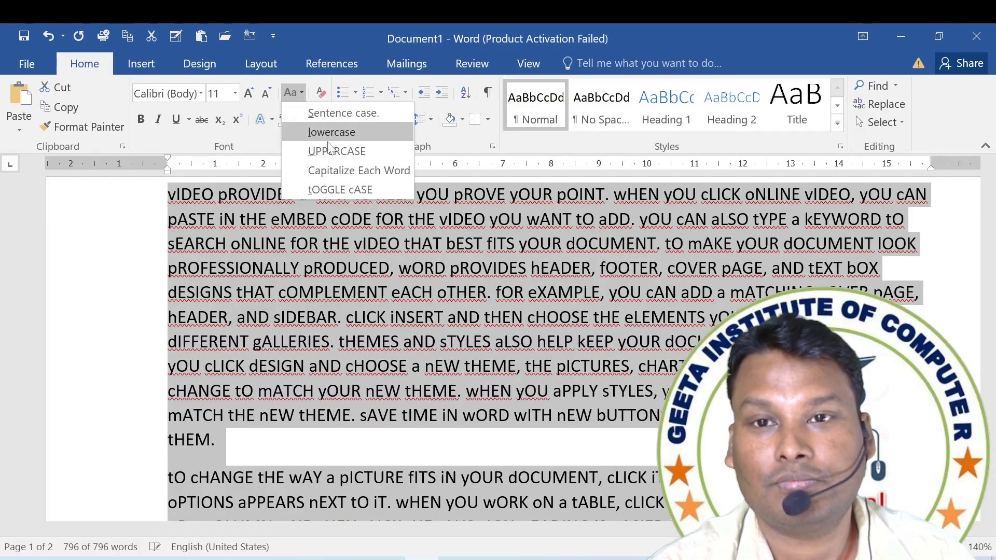
pyautogui.click(339, 170)
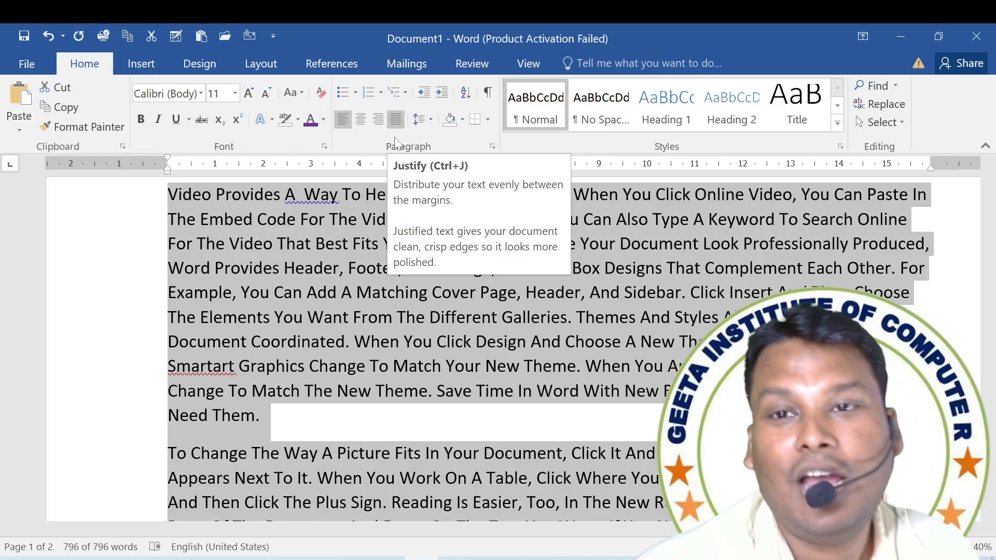
pyautogui.click(505, 316)
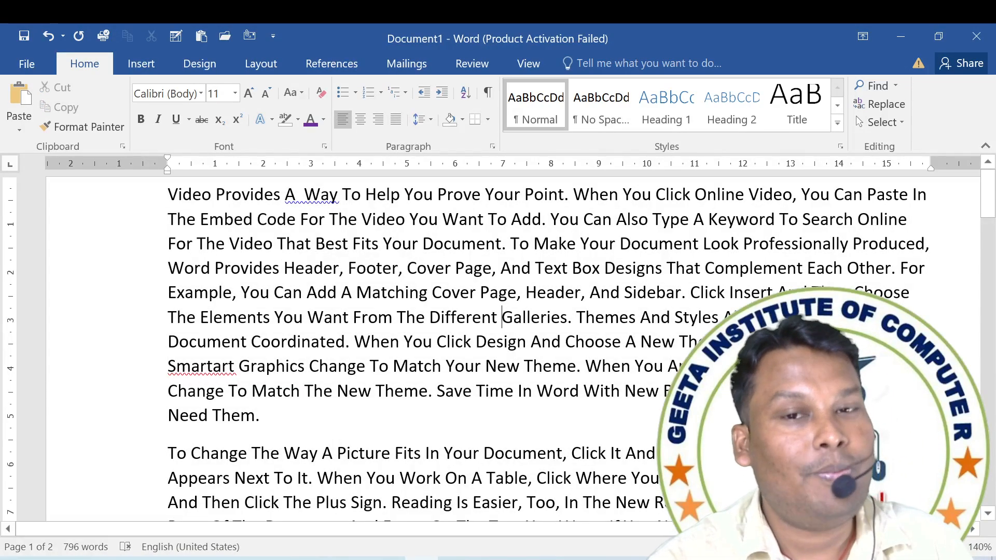
pyautogui.scroll(-2, 505, 316)
pyautogui.scroll(-7, 498, 353)
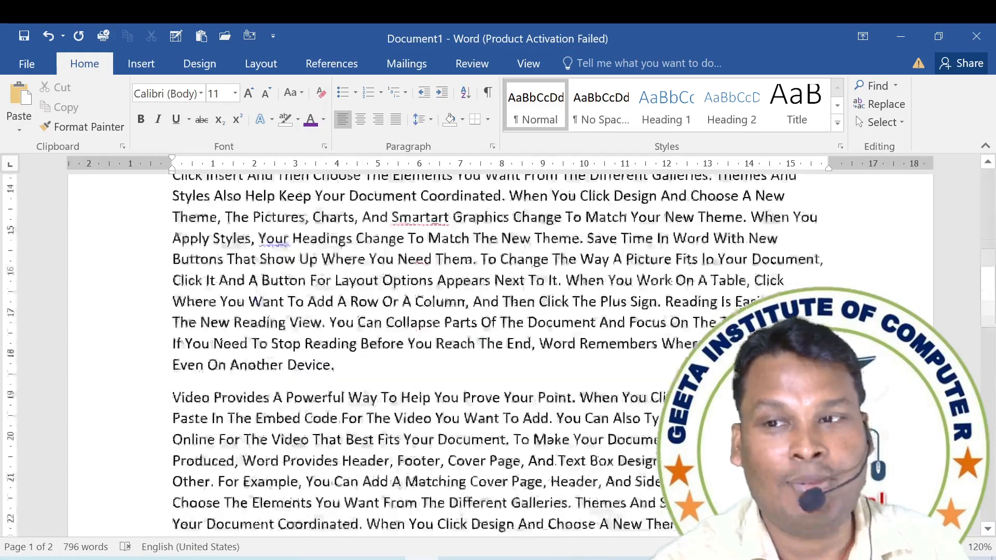
# Switch the whole document's text between justified and left alignment twice, ending with left alignment.
pyautogui.scroll(7, 498, 353)
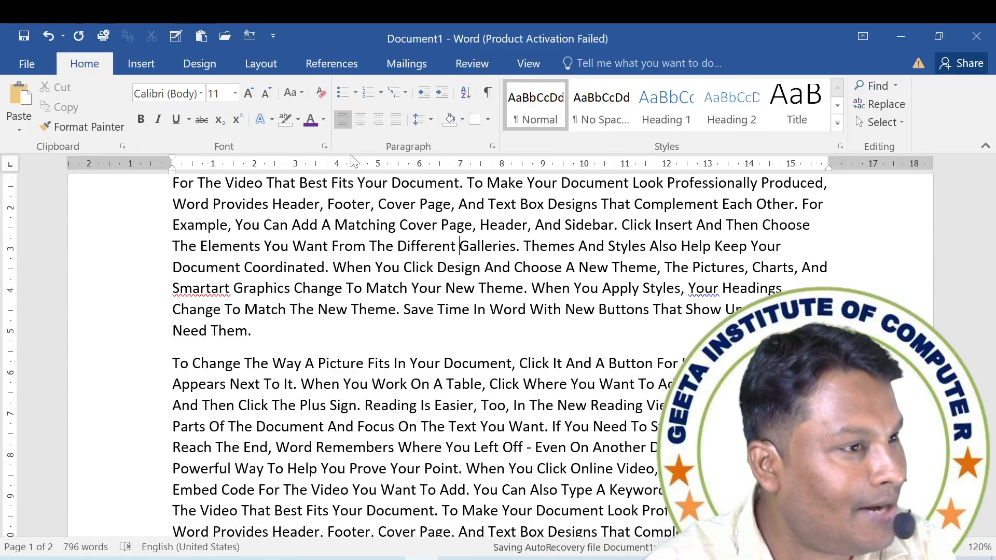
pyautogui.hotkey('ctrl', 'a')
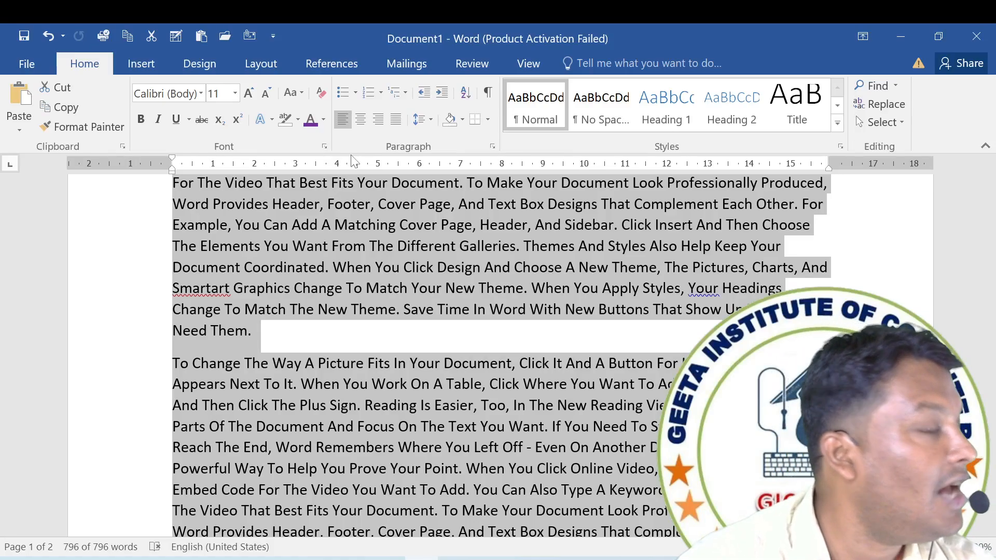
pyautogui.hotkey('ctrl', 'j')
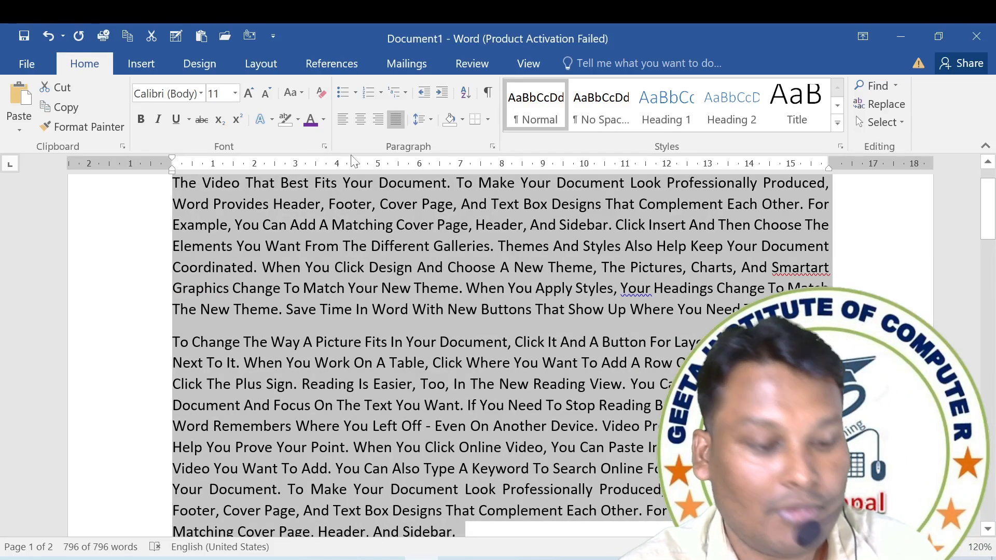
pyautogui.hotkey('ctrl', 'l')
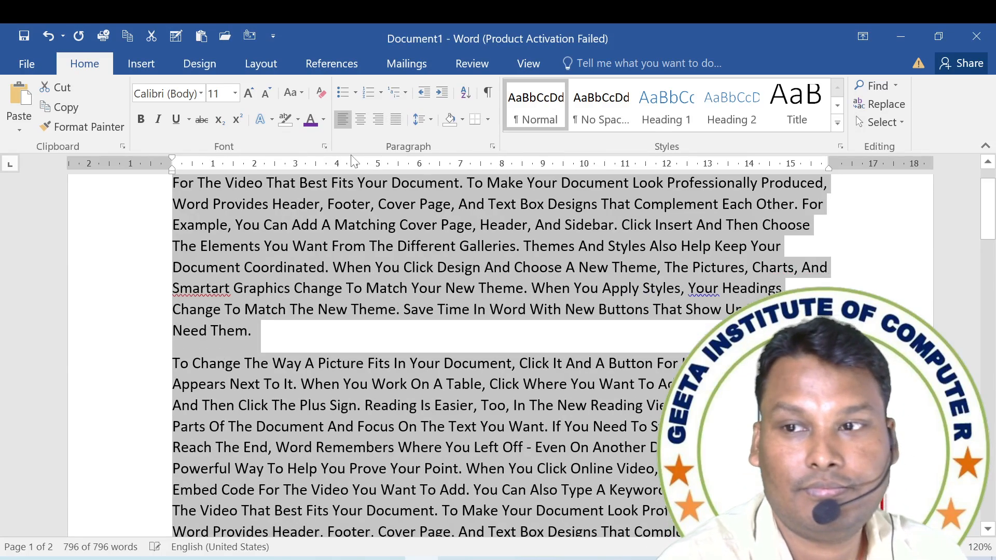
pyautogui.hotkey('ctrl', 'j')
pyautogui.hotkey('ctrl', 'l')
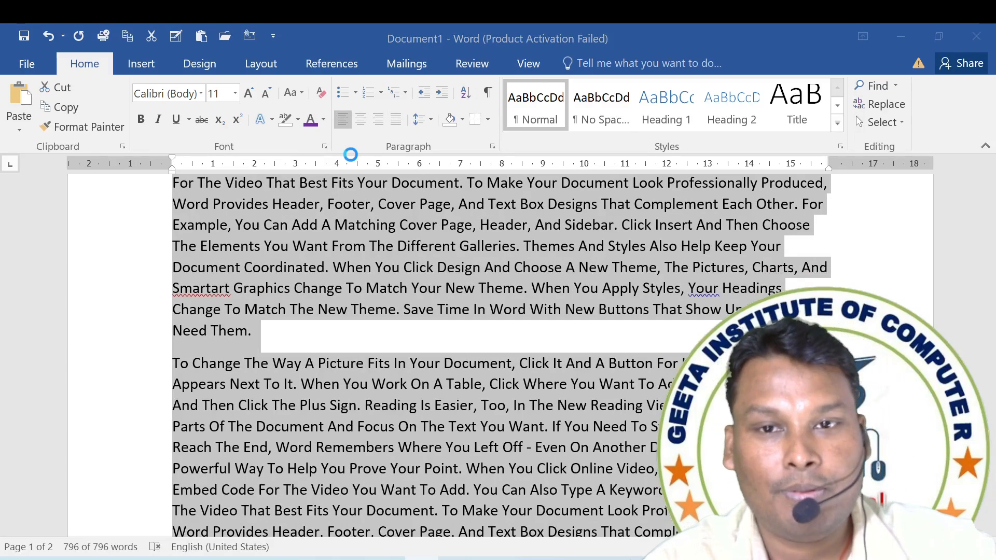
# Create a new blank document and try entering =RAND on its first line, erasing back to =R.
pyautogui.hotkey('ctrl', 'n')
pyautogui.write('=')
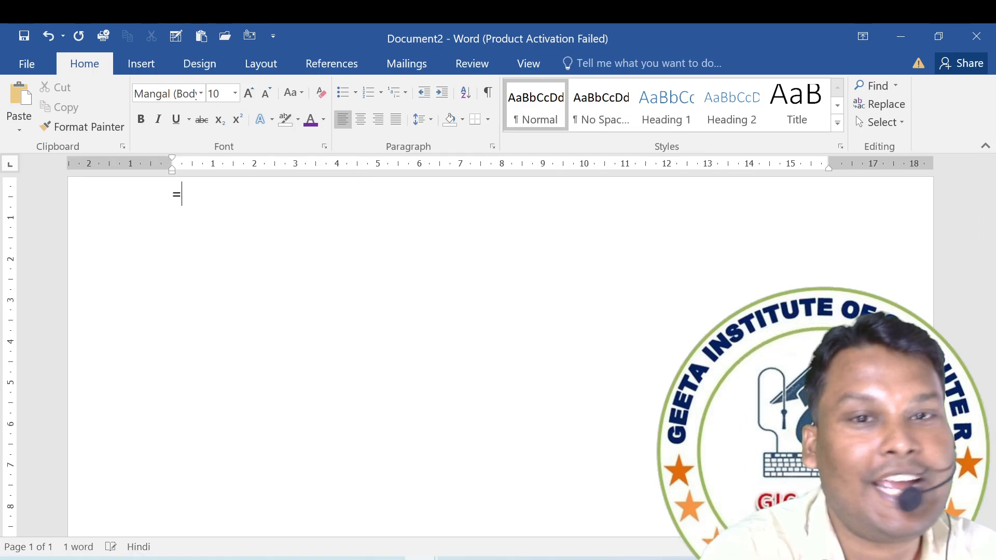
pyautogui.write('RAND')
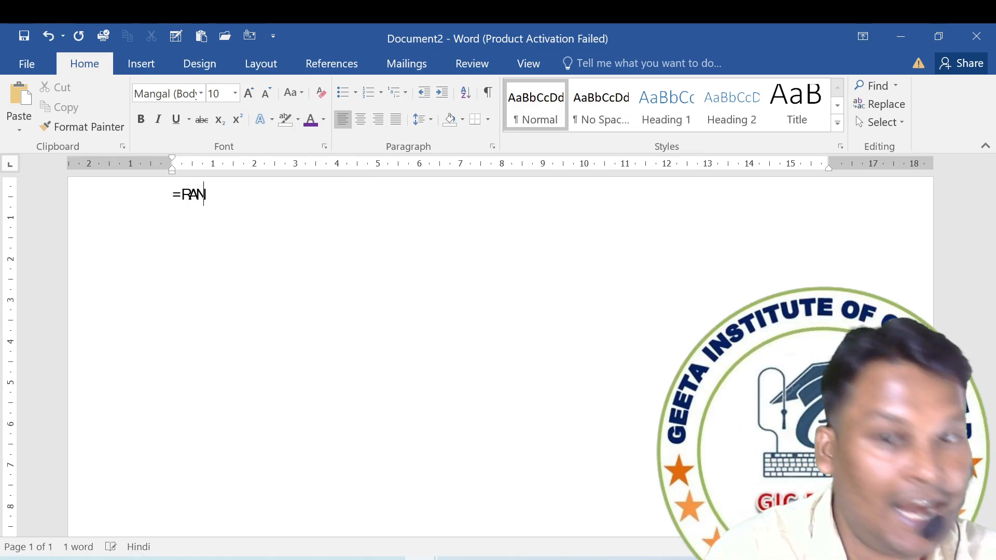
pyautogui.press('BackSpace')
pyautogui.press('BackSpace')
pyautogui.press('BackSpace')
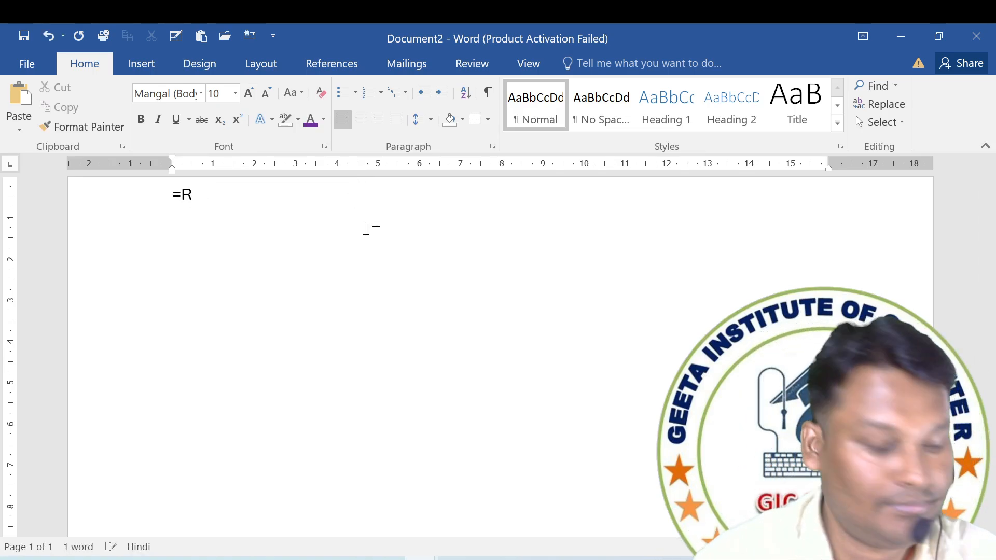
# Set the font of the =R text to Times New Roman and extend the formula to =RAND(10.
pyautogui.hotkey('ctrl', 'a')
pyautogui.moveTo(134, 93); pyautogui.dragTo(197, 93)
pyautogui.press('BackSpace')
pyautogui.write('Times New Roman')
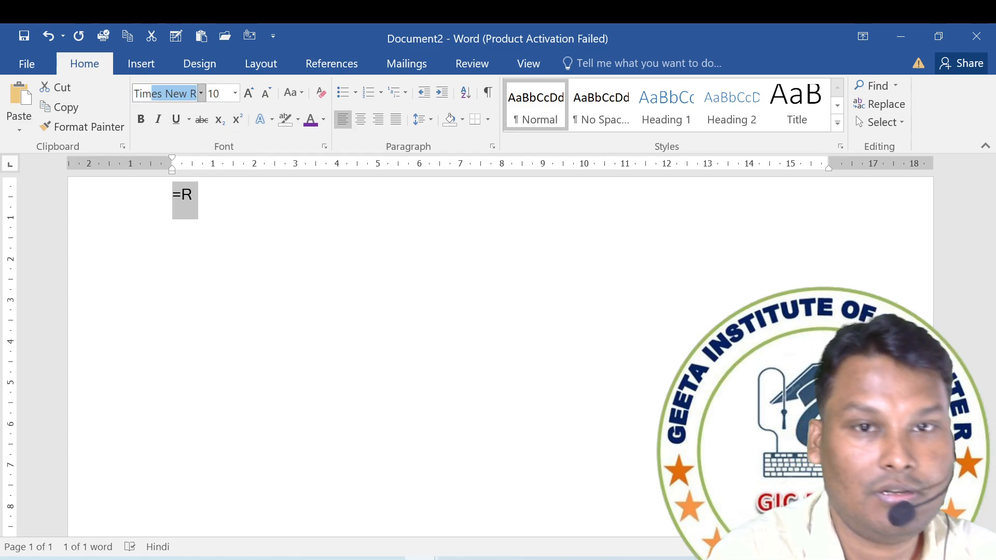
pyautogui.press('Return')
pyautogui.press('Right')
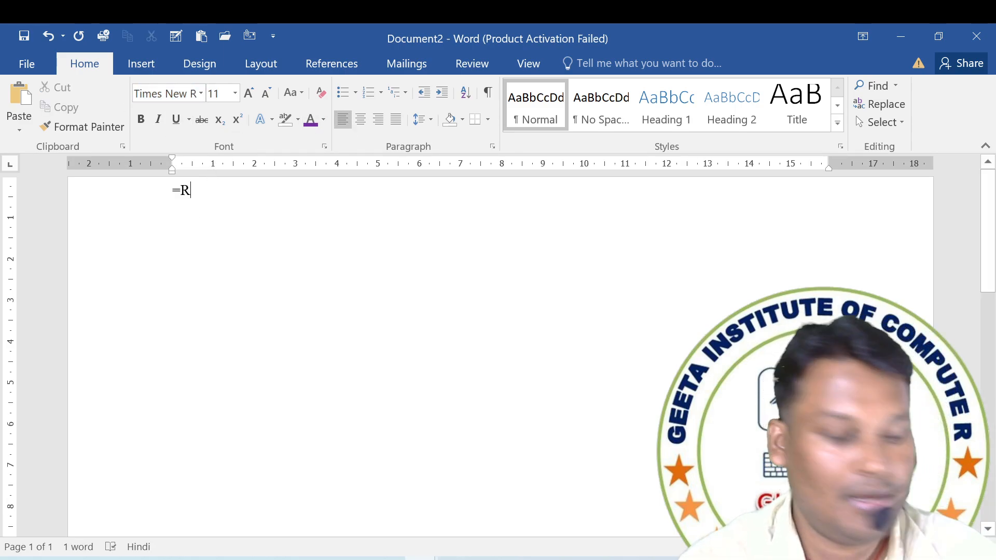
pyautogui.write('AND(')
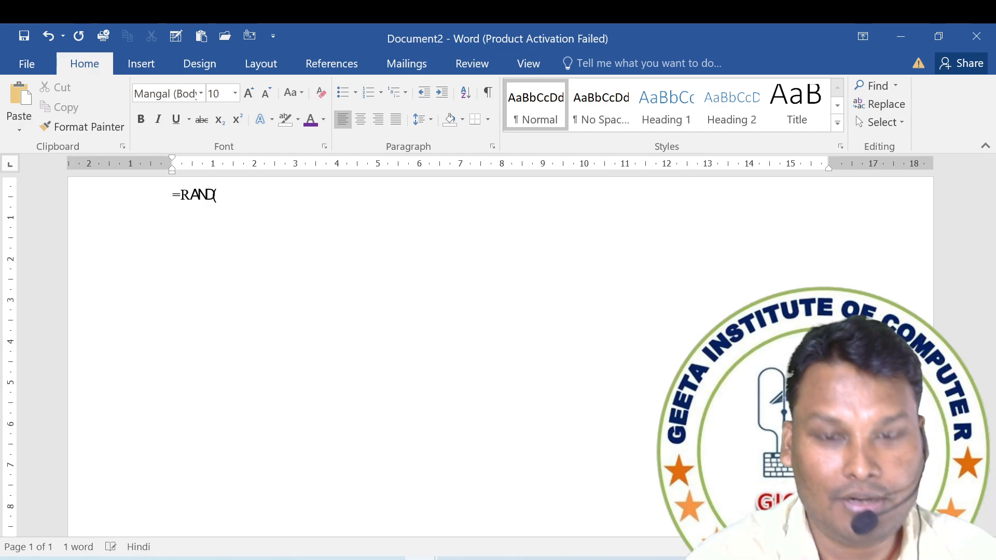
pyautogui.write('10')
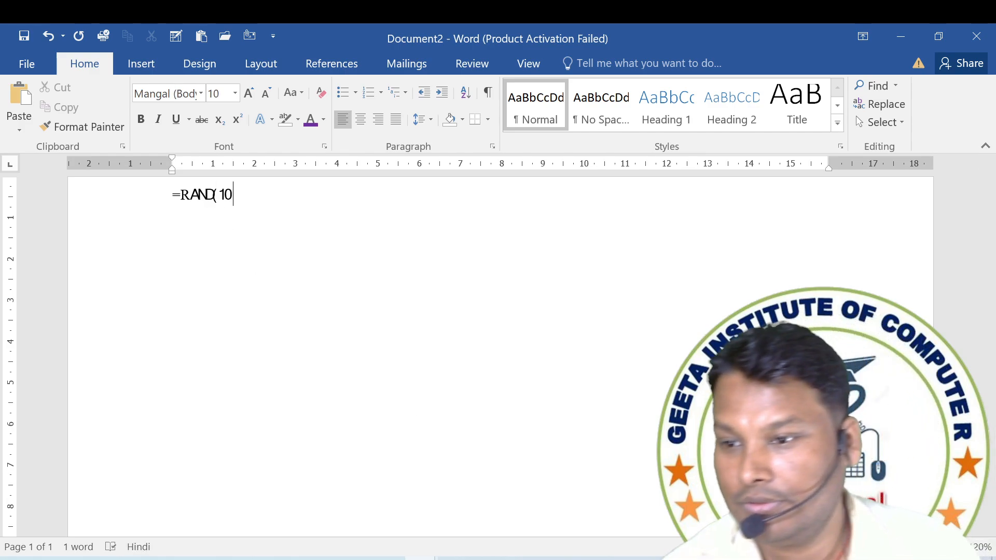
# Dismiss the news and weather overlay and clear the partial =RAND(10 text from the document.
pyautogui.press('super+w')
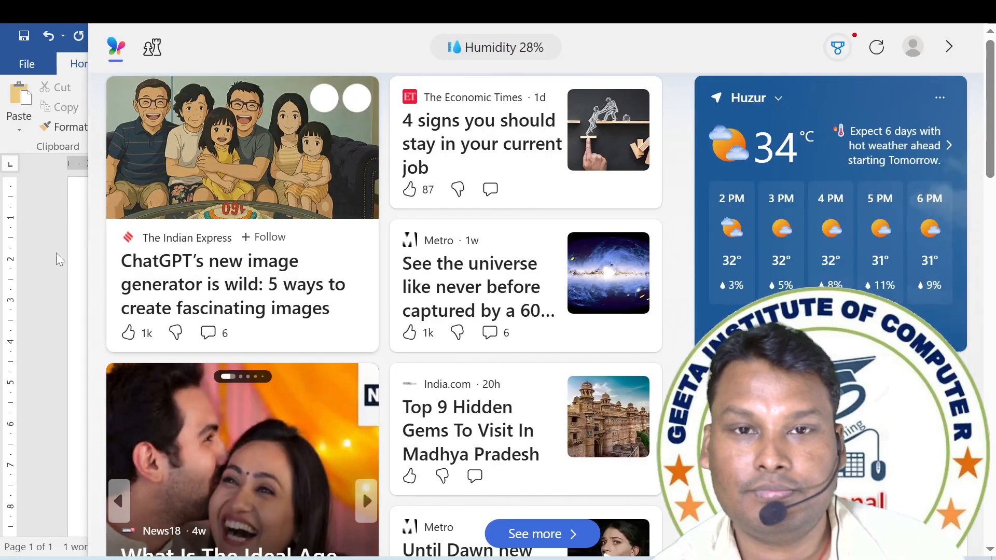
pyautogui.click(18, 285)
pyautogui.click(94, 205)
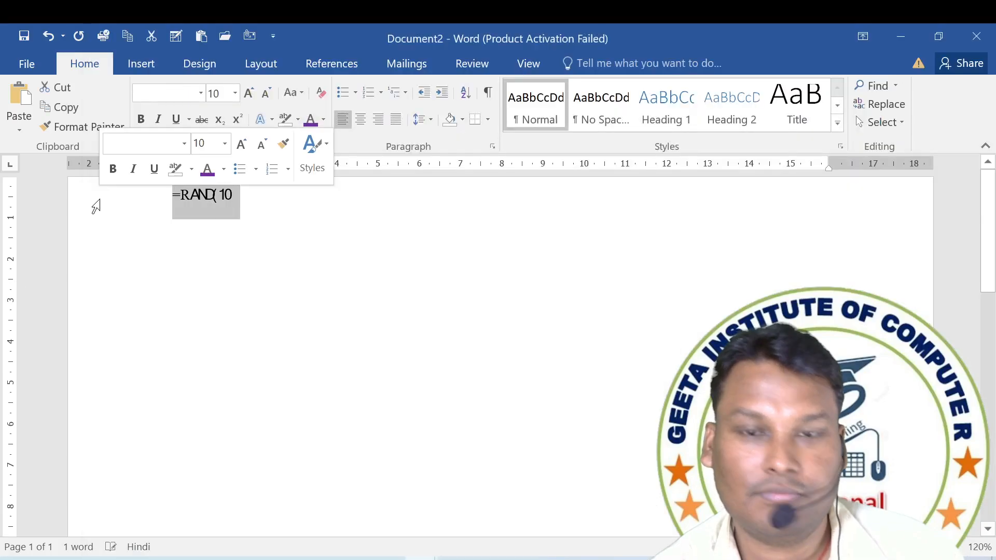
pyautogui.press('Delete')
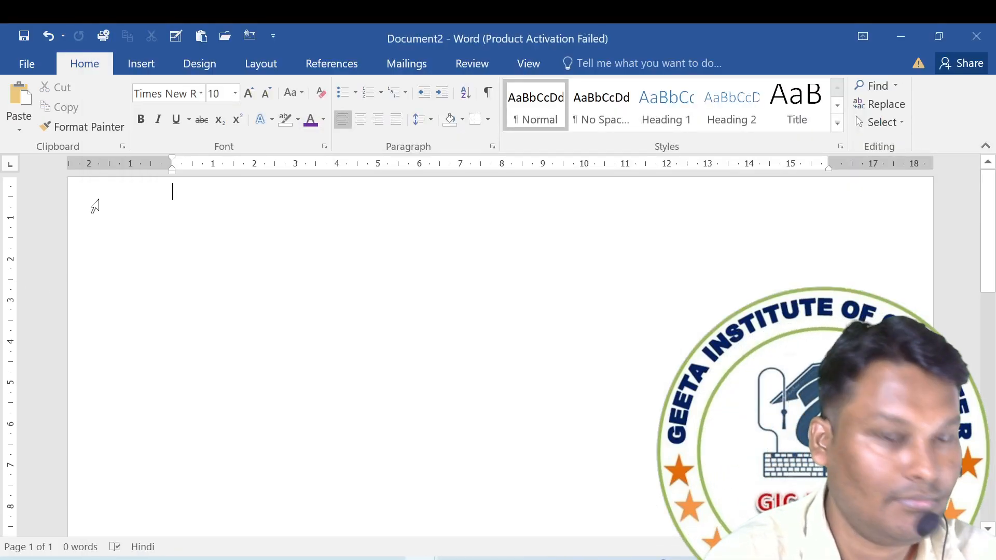
pyautogui.write('RA')
pyautogui.press('BackSpace')
pyautogui.press('BackSpace')
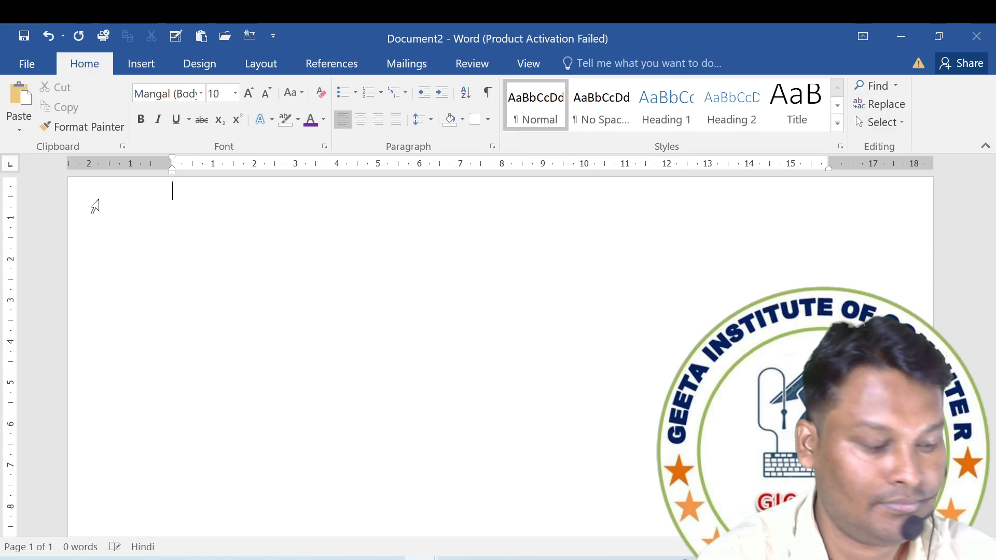
# Switch the input language to English (India), try entering RAND( and erase it.
pyautogui.hotkey('alt', 'shift')
pyautogui.press('super+space')
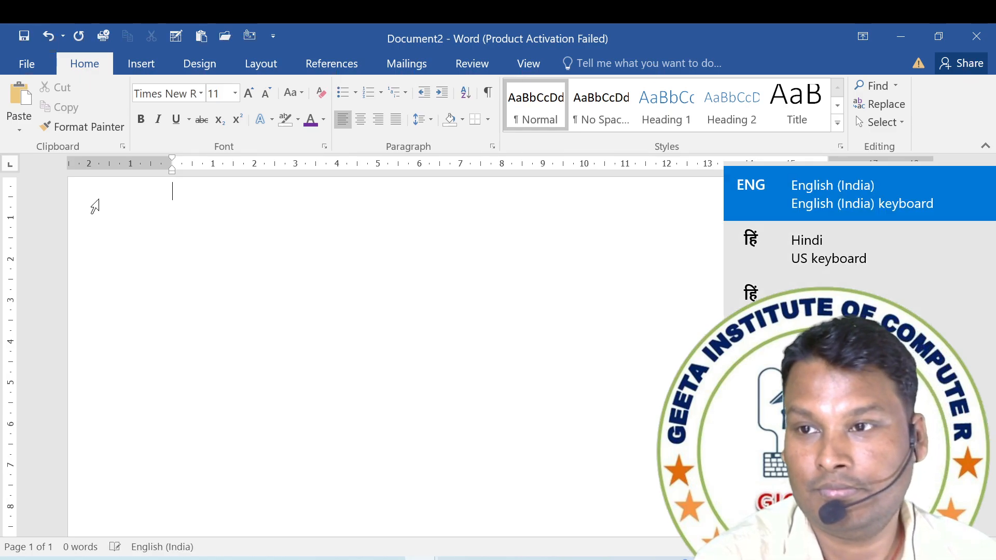
pyautogui.write('RAND(')
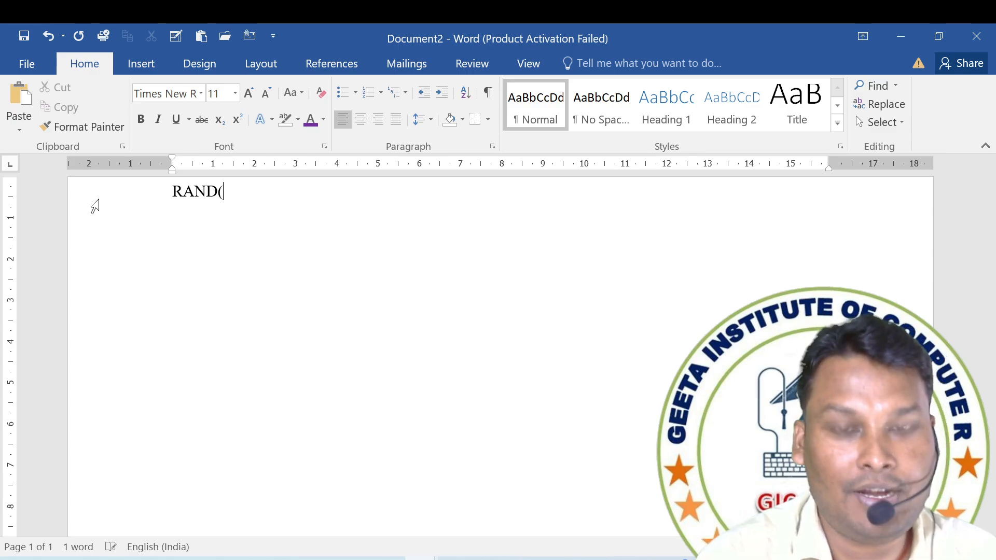
pyautogui.press('BackSpace')
pyautogui.press('BackSpace')
pyautogui.press('BackSpace')
pyautogui.press('BackSpace')
# Generate sample paragraphs in the blank document with =RAND(10,5).
pyautogui.write('=')
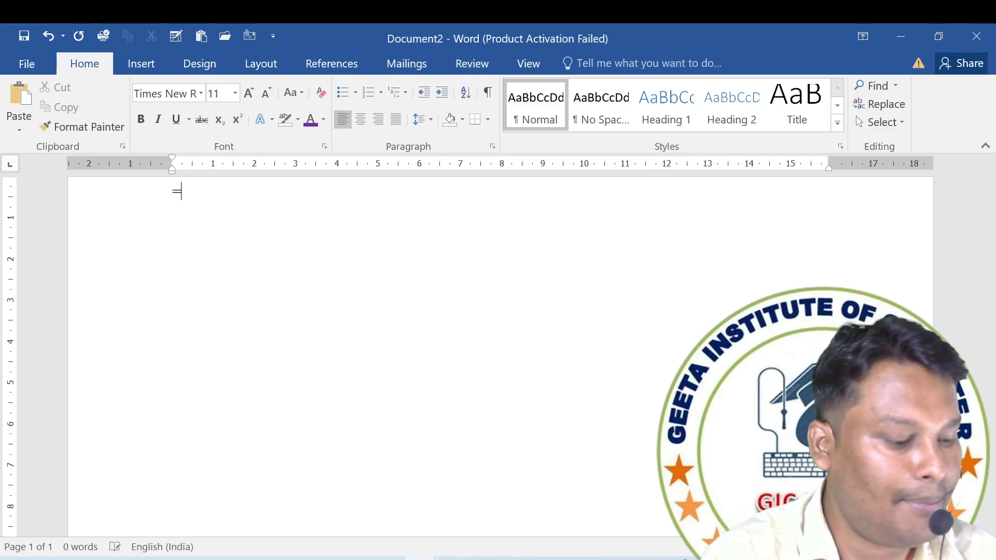
pyautogui.write('RAND')
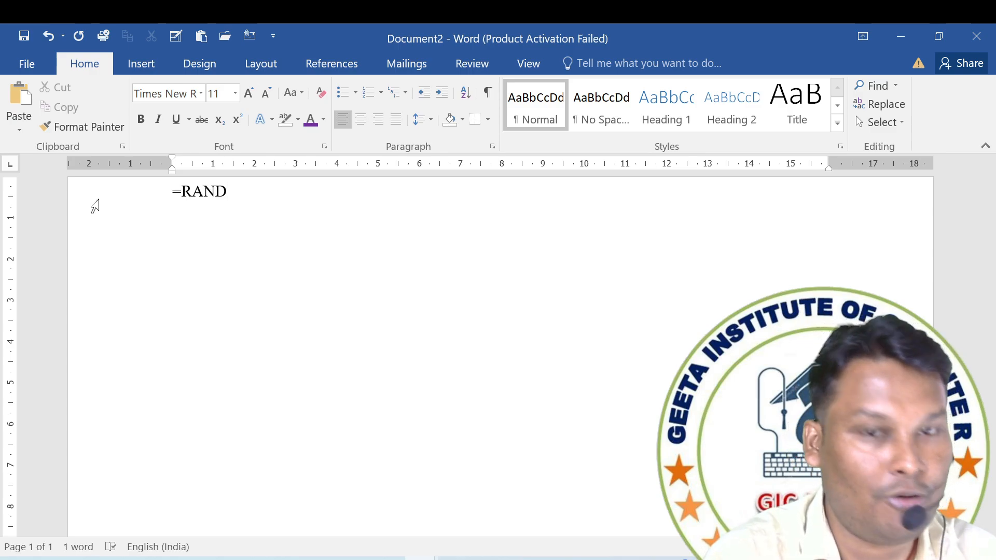
pyautogui.write('(10,5')
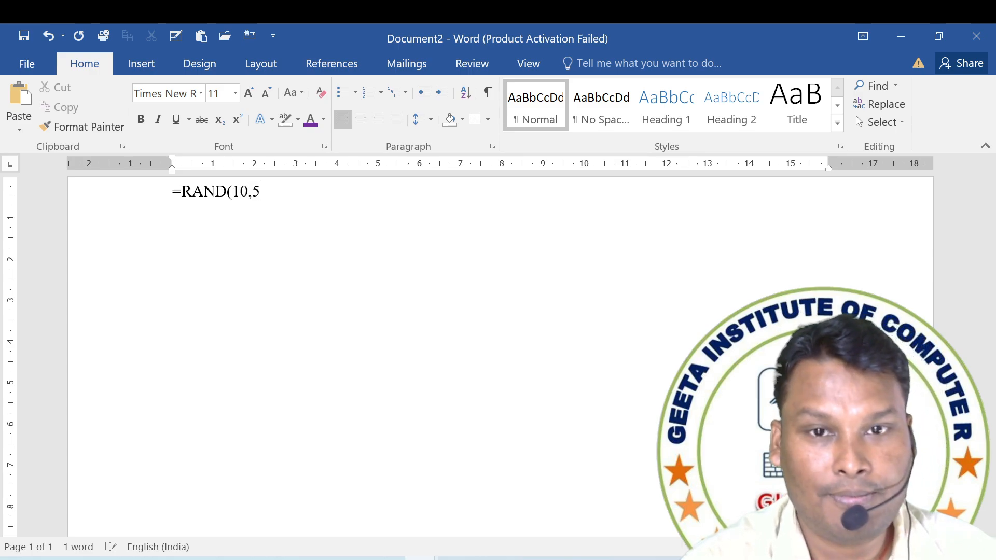
pyautogui.write(')')
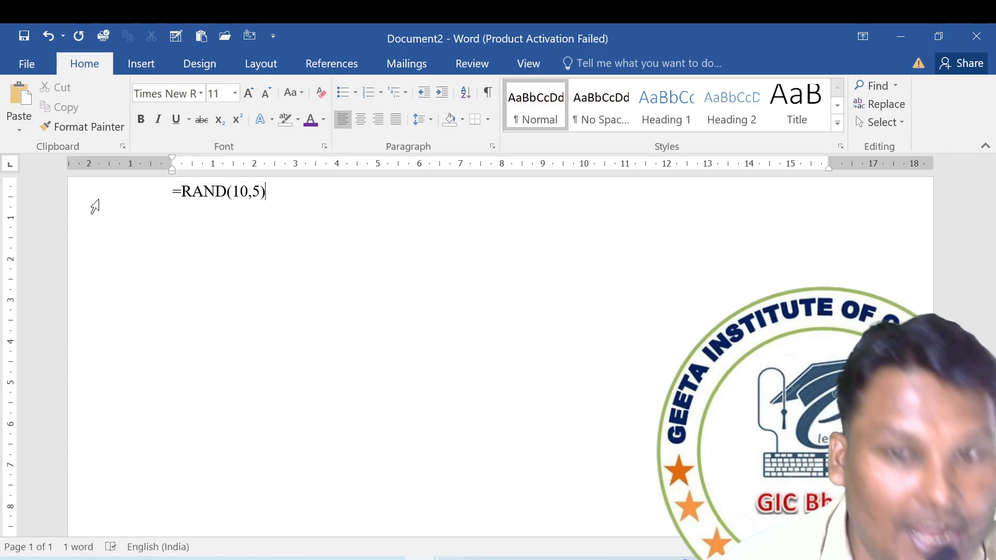
pyautogui.press('Return')
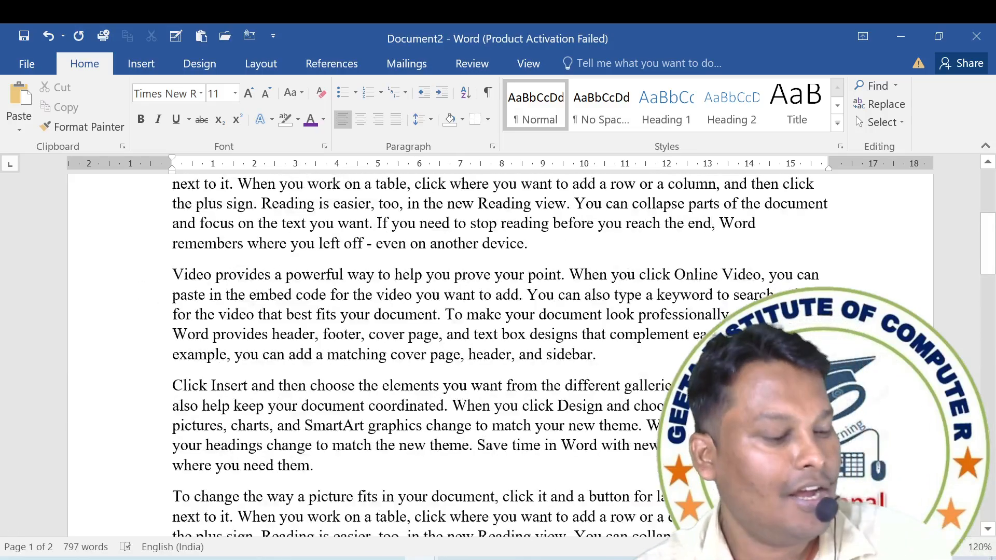
# Cycle all the generated text through center, right and left alignment, finishing with justified alignment.
pyautogui.hotkey('ctrl', 'a')
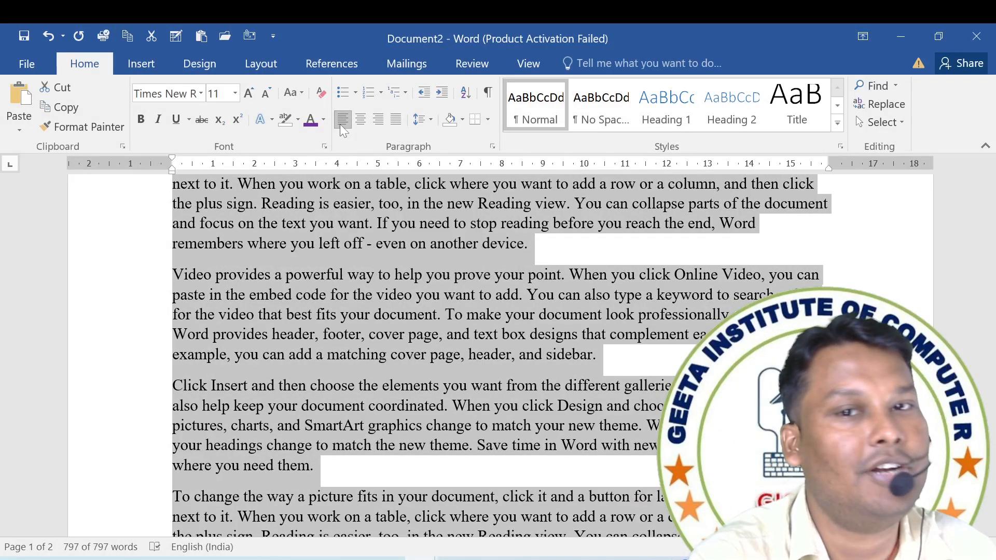
pyautogui.hotkey('ctrl', 'e')
pyautogui.hotkey('ctrl', 'r')
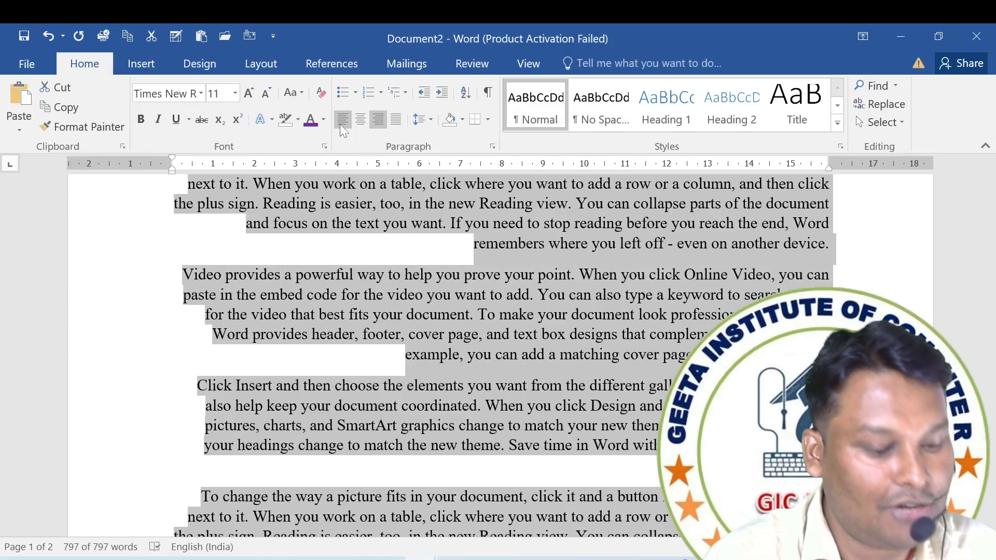
pyautogui.hotkey('ctrl', 'l')
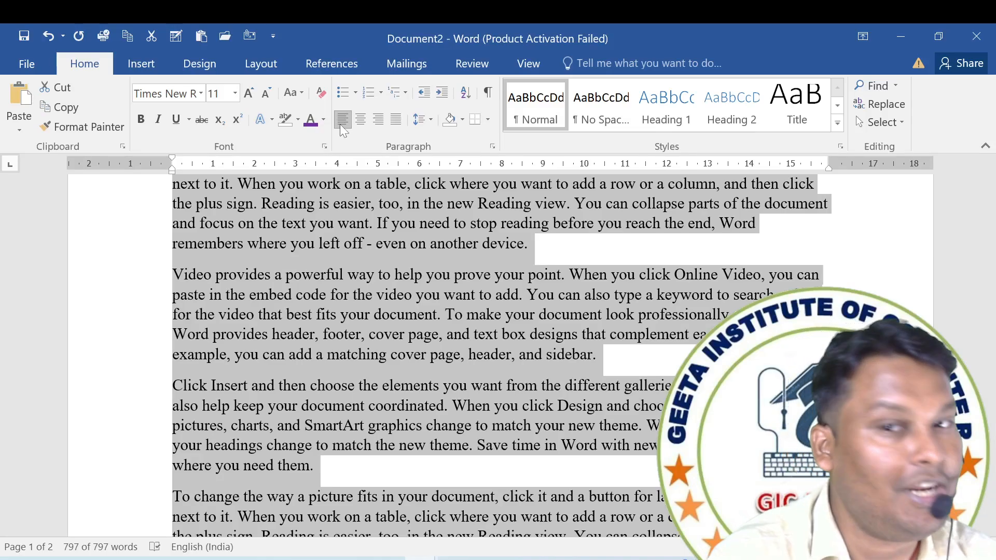
pyautogui.hotkey('ctrl', 'e')
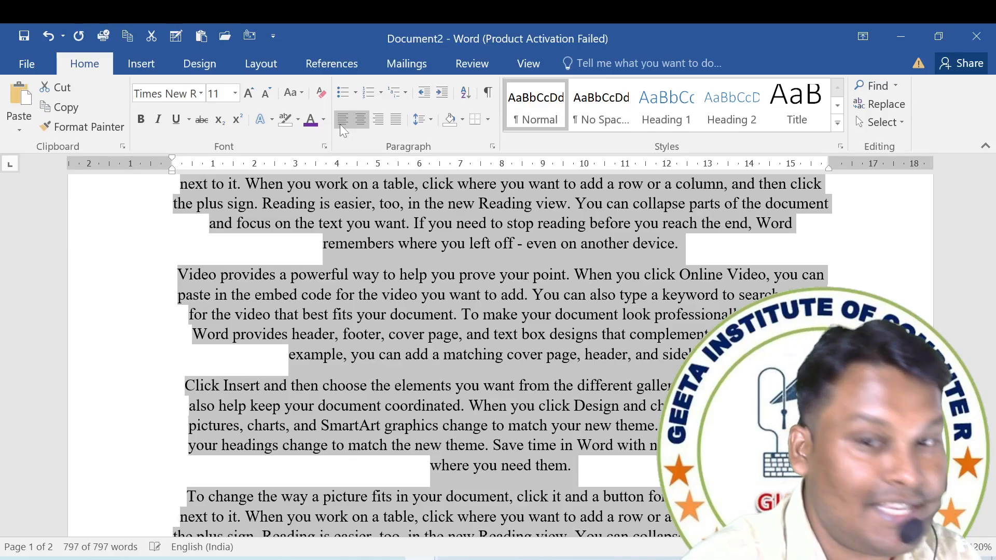
pyautogui.click(341, 123)
pyautogui.hotkey('ctrl', 'e')
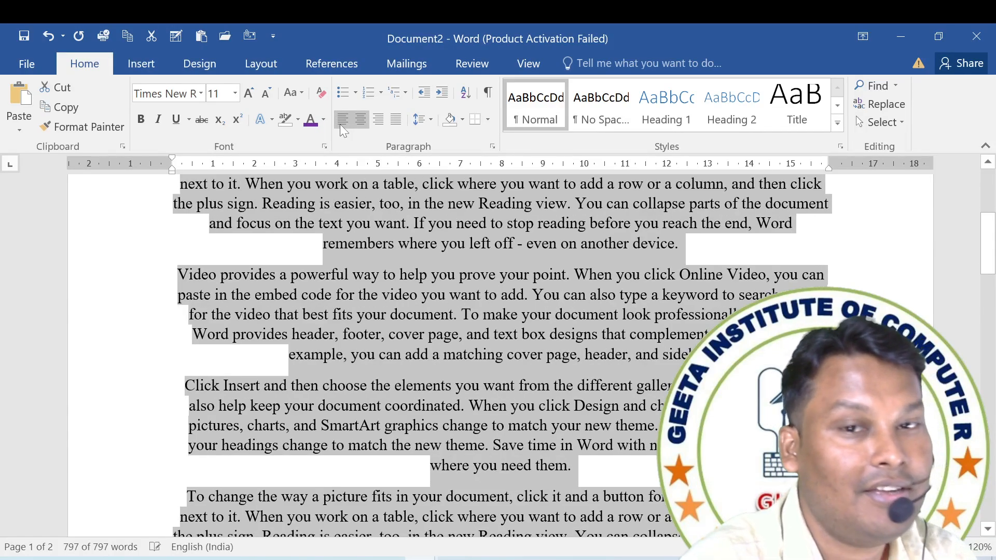
pyautogui.hotkey('ctrl', 'r')
pyautogui.hotkey('ctrl', 'l')
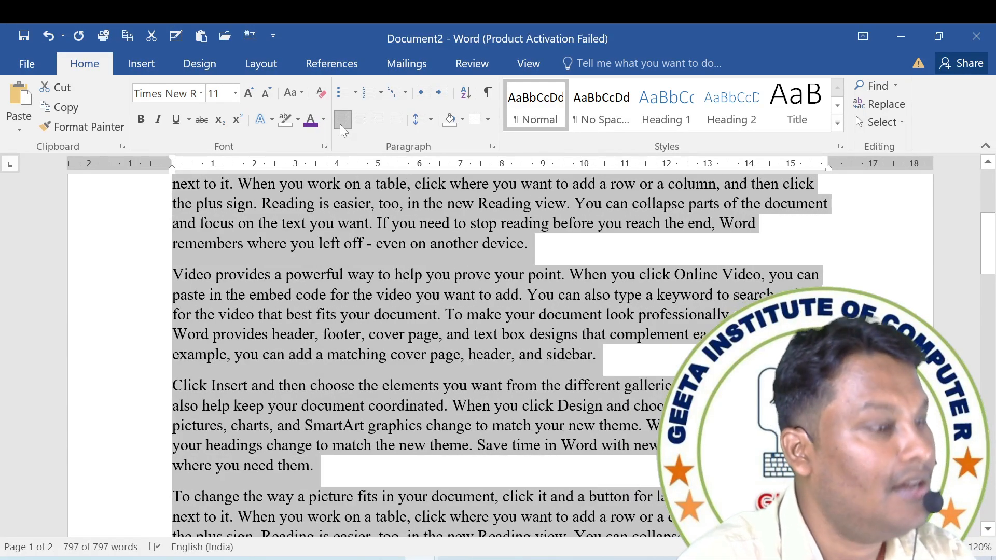
pyautogui.hotkey('ctrl', 'j')
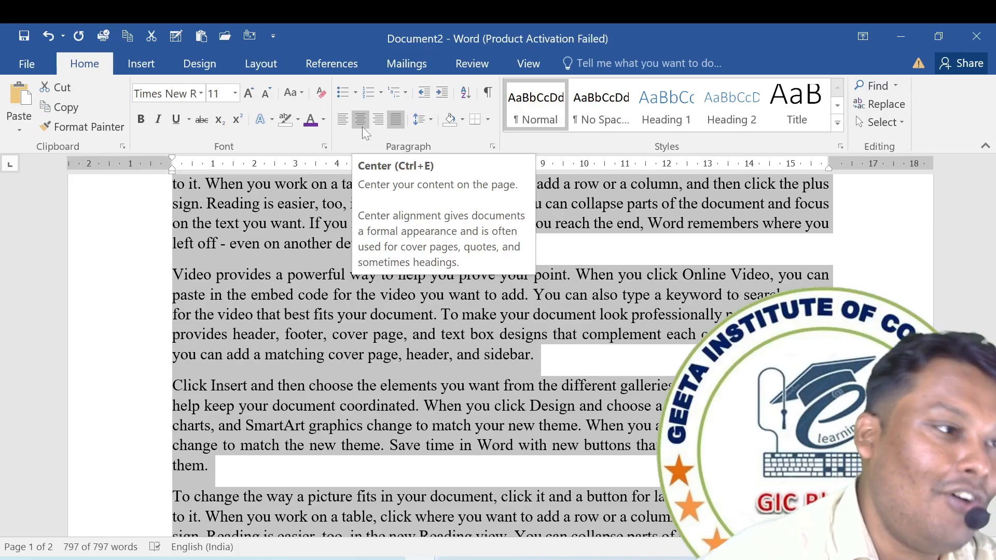
# Preview 1.5 line spacing on the entire document and close the spacing options without applying it.
pyautogui.click(386, 274)
pyautogui.hotkey('ctrl', 'a')
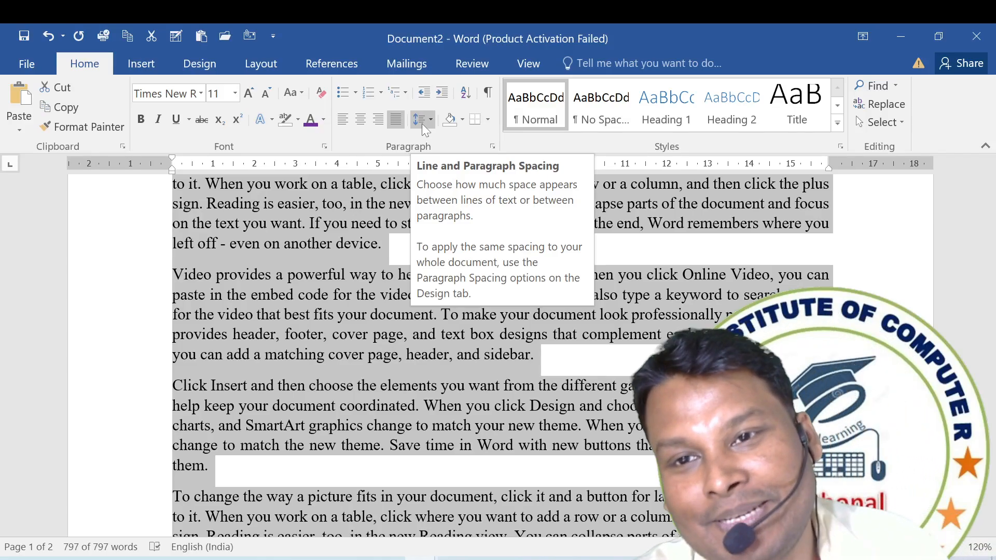
pyautogui.click(422, 121)
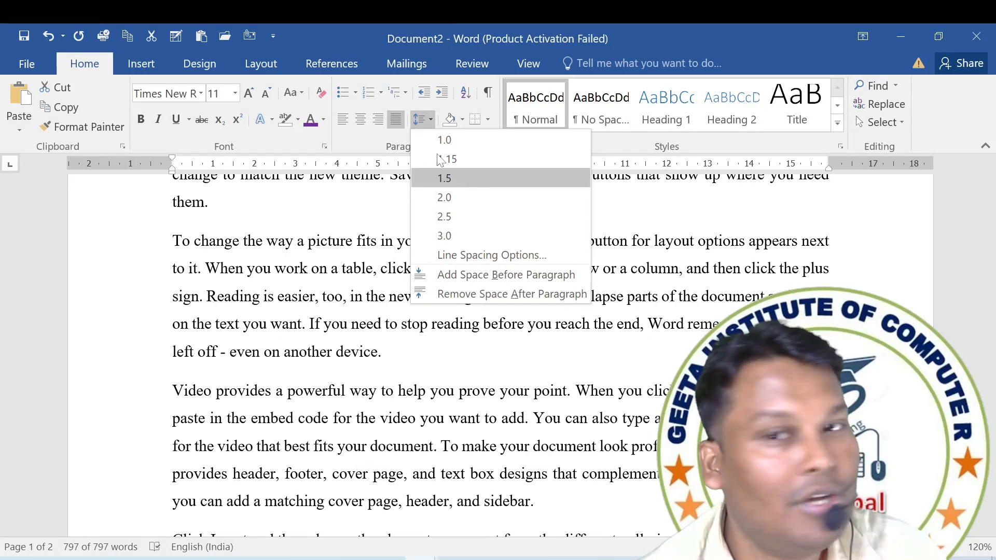
pyautogui.click(424, 124)
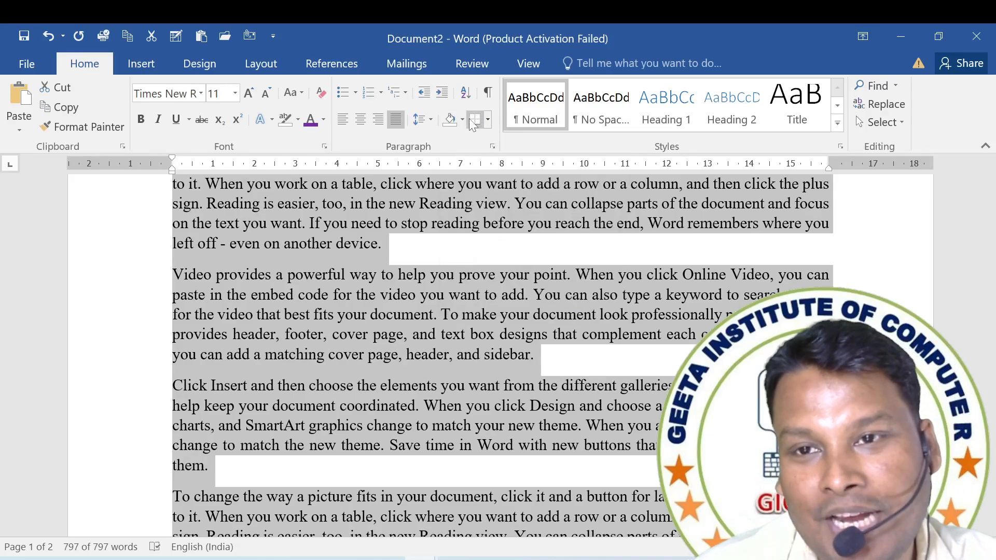
# Shade all the selected paragraphs with the standard Light Green color.
pyautogui.click(463, 120)
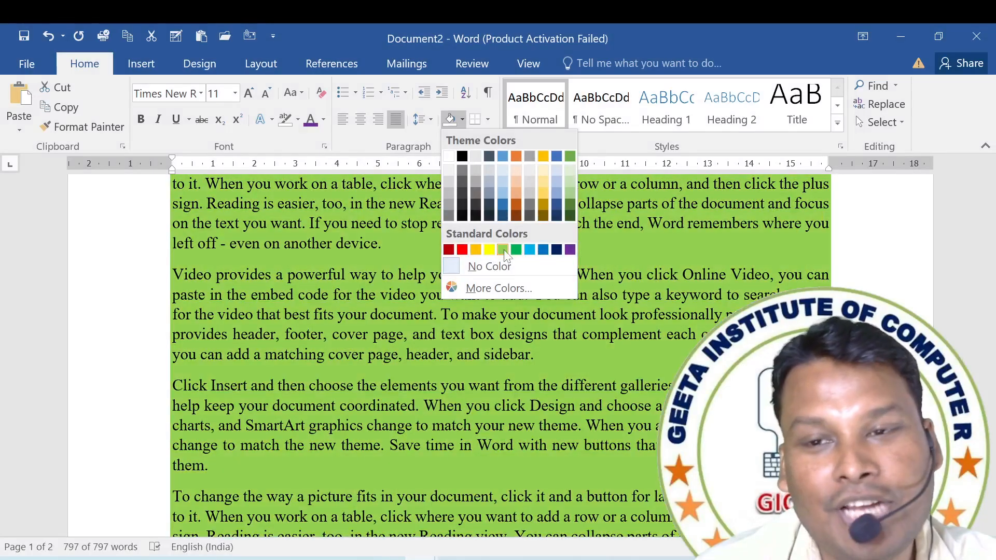
pyautogui.click(502, 250)
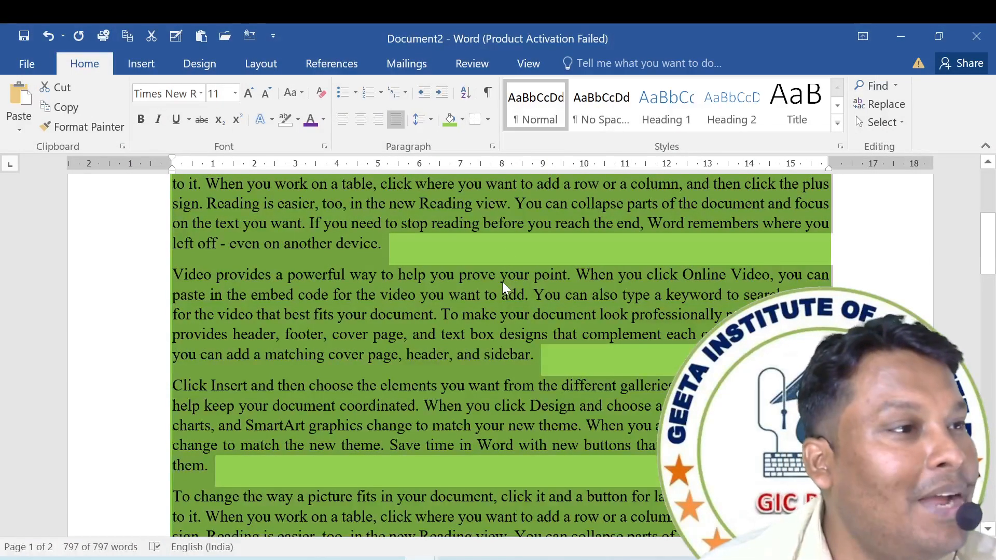
# Undo the light green shading and the justified alignment of the whole text.
pyautogui.click(498, 282)
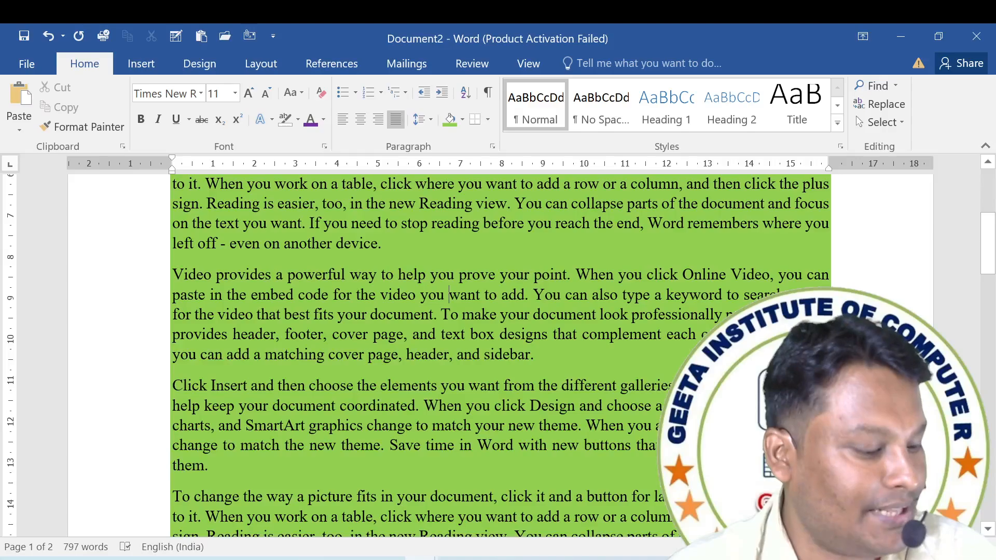
pyautogui.hotkey('ctrl', 'z')
pyautogui.hotkey('ctrl', 'z')
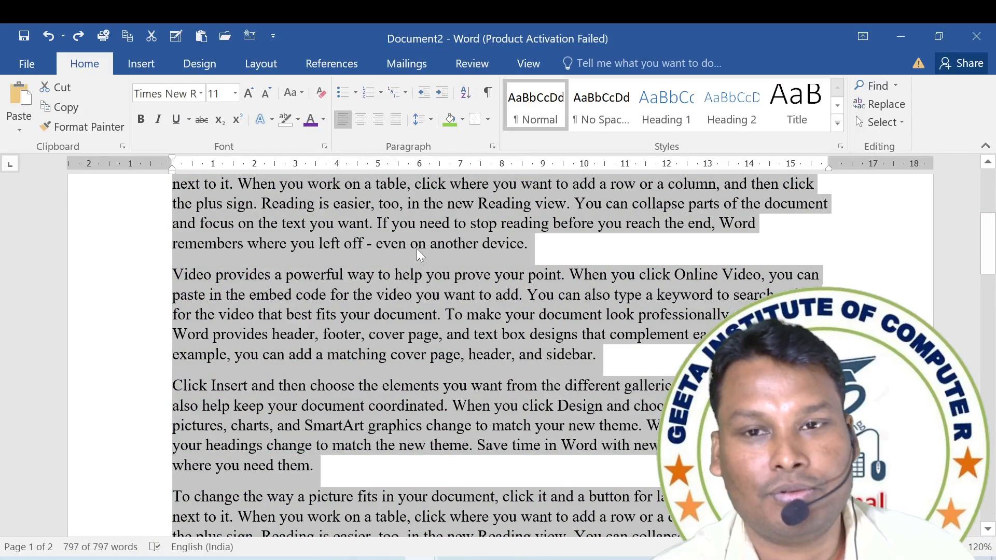
pyautogui.scroll(-2, 416, 248)
pyautogui.click(607, 322)
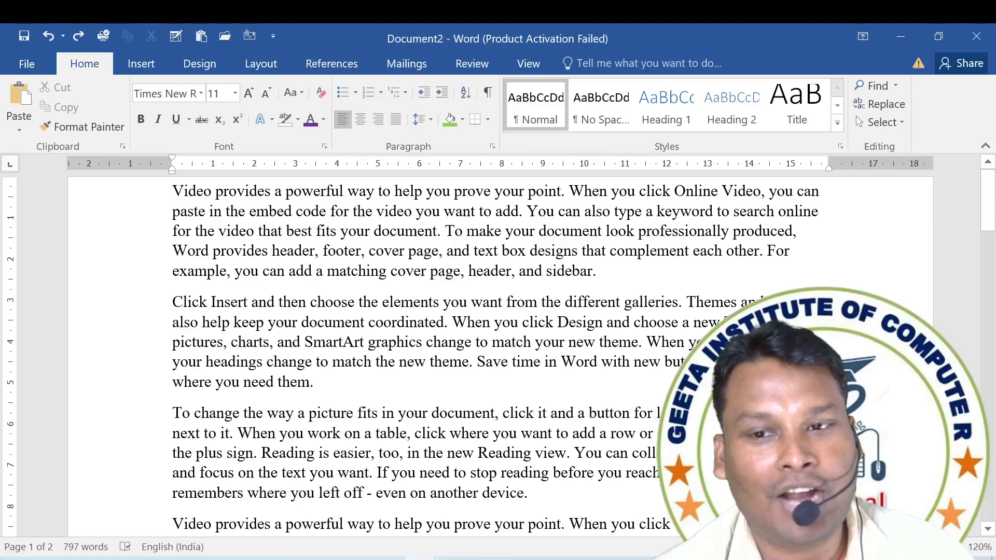
# Highlight the first paragraph in red with the text highlight color.
pyautogui.moveTo(602, 270); pyautogui.dragTo(173, 191)
pyautogui.click(297, 120)
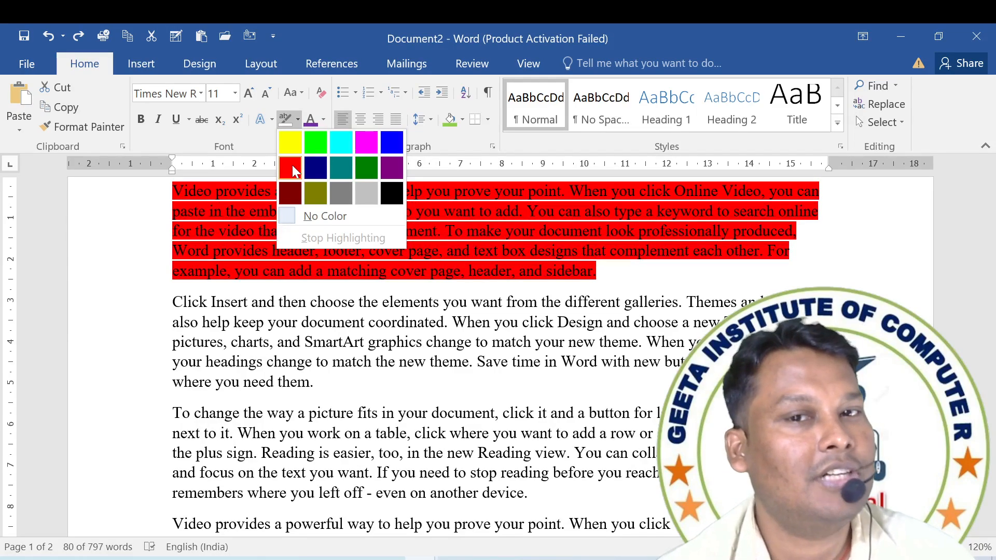
pyautogui.click(292, 165)
pyautogui.click(267, 303)
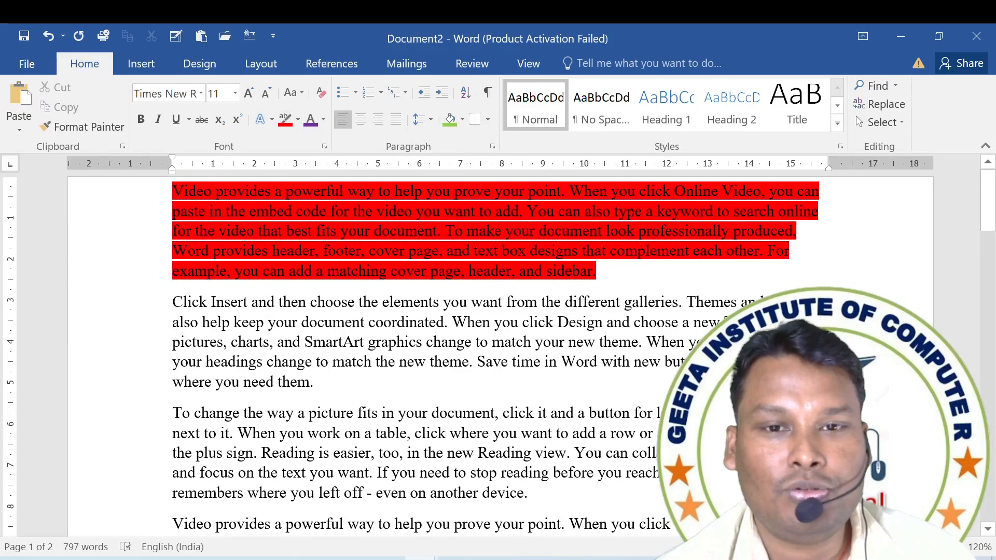
# Change the font color of the second paragraph to standard Red.
pyautogui.moveTo(173, 302); pyautogui.dragTo(315, 384)
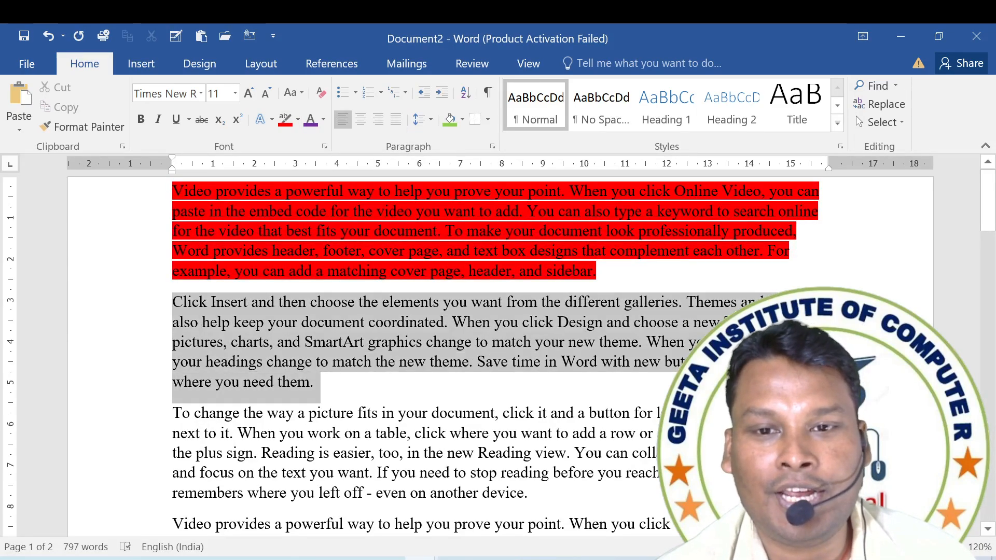
pyautogui.click(323, 120)
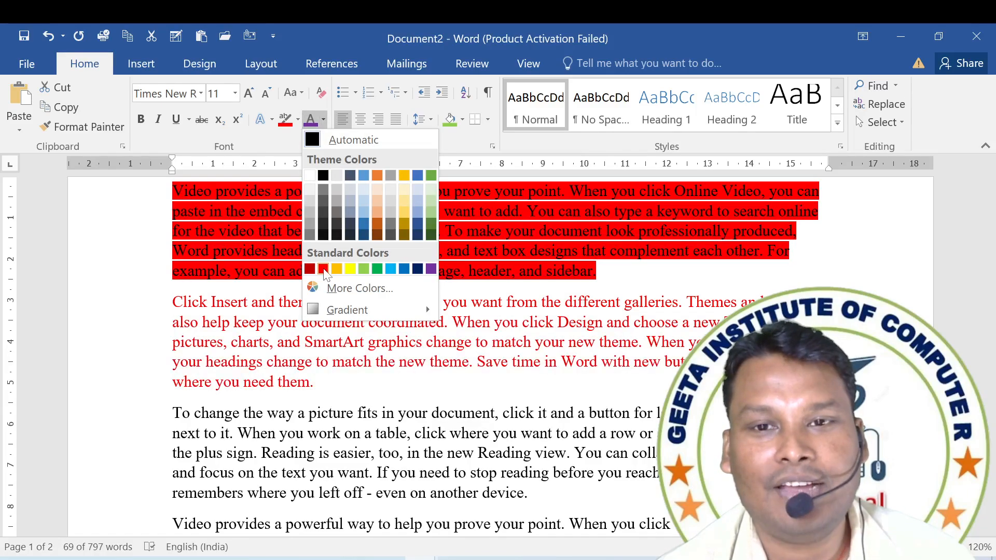
pyautogui.click(323, 269)
pyautogui.click(333, 411)
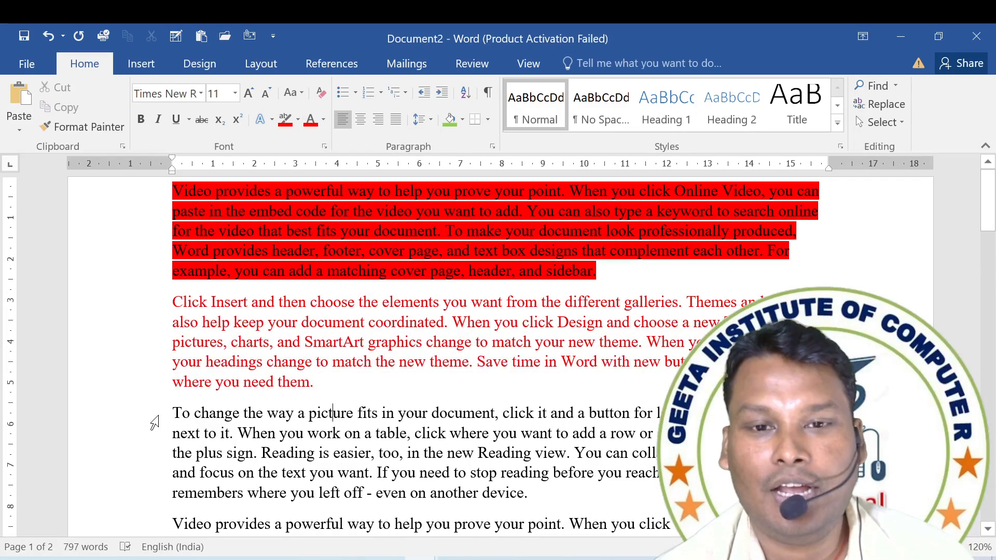
# Shade the third paragraph, starting "To change the way a picture fits", with standard Red.
pyautogui.doubleClick(154, 423)
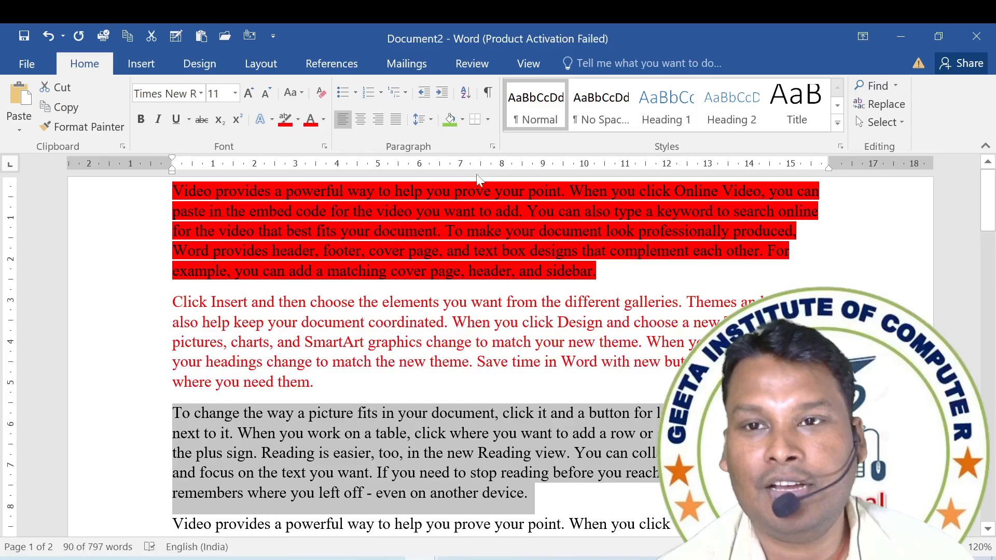
pyautogui.click(463, 121)
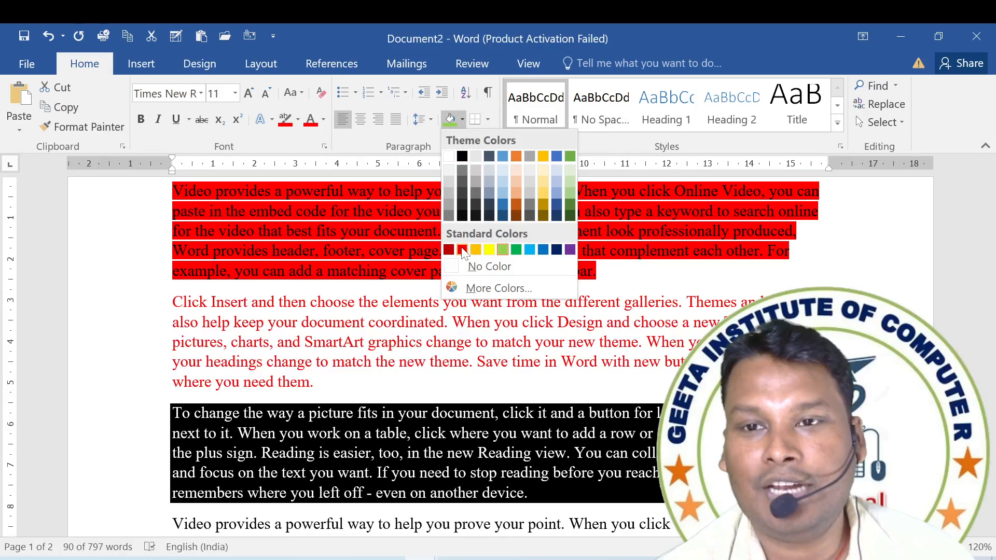
pyautogui.click(462, 251)
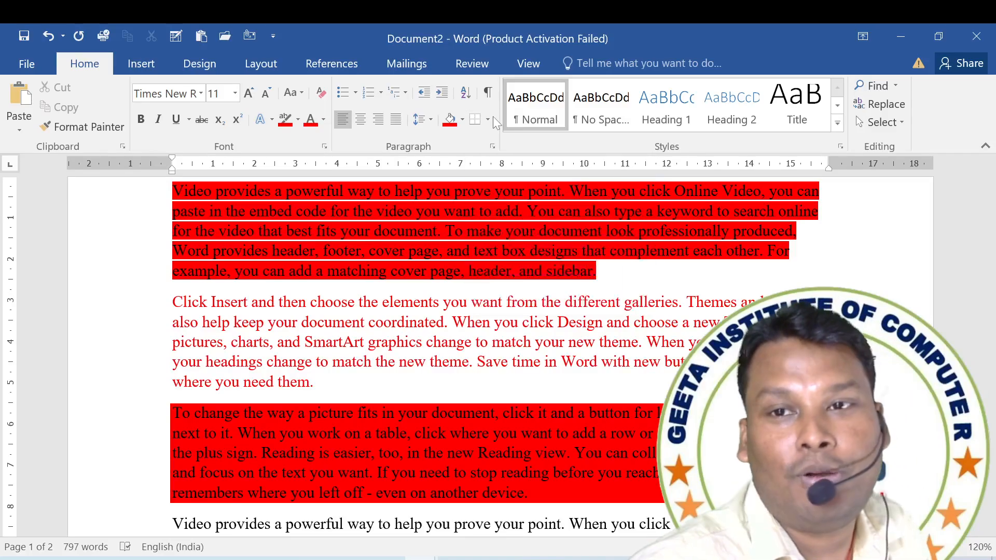
pyautogui.click(490, 118)
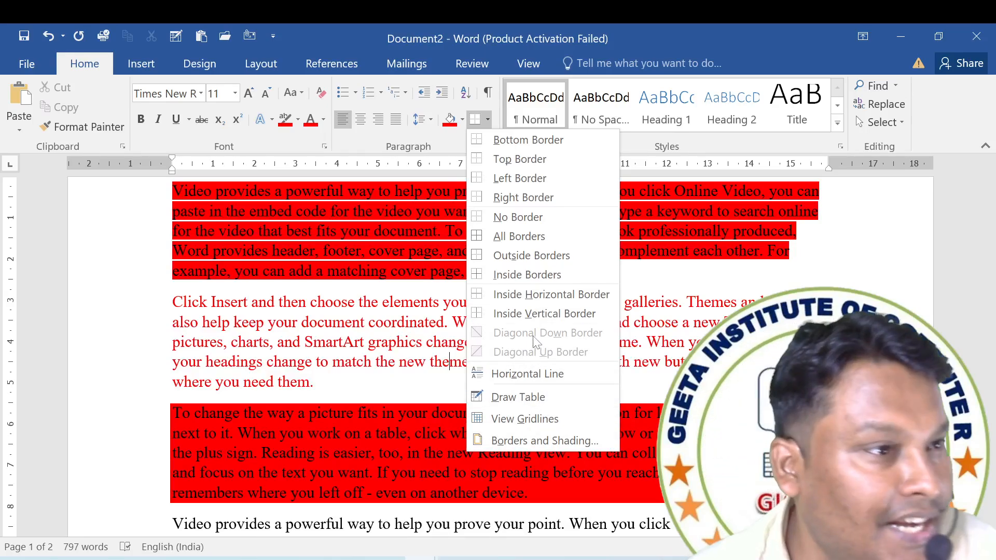
pyautogui.click(465, 272)
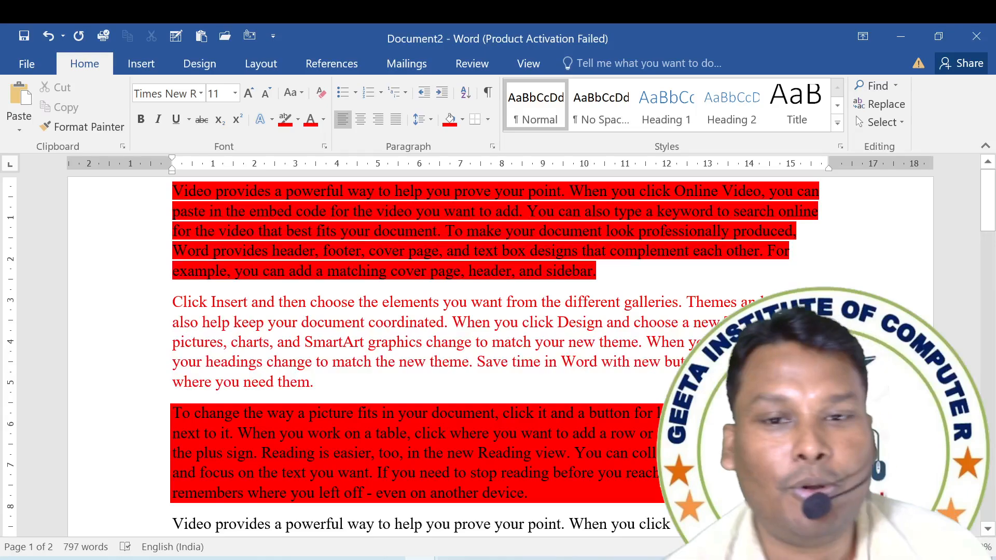
# Clear all formatting from the entire document and remove the remaining red highlight with No Color.
pyautogui.hotkey('ctrl', 'a')
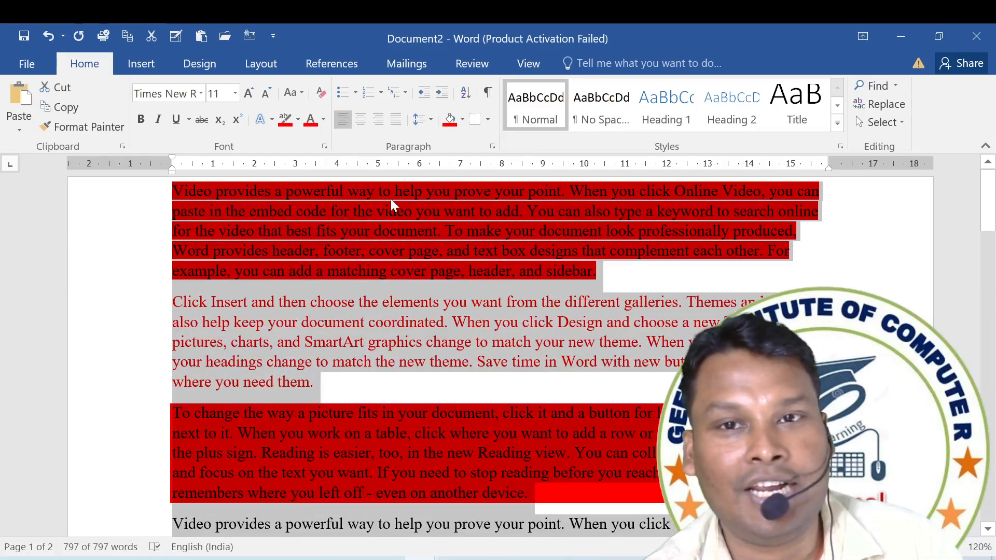
pyautogui.click(322, 93)
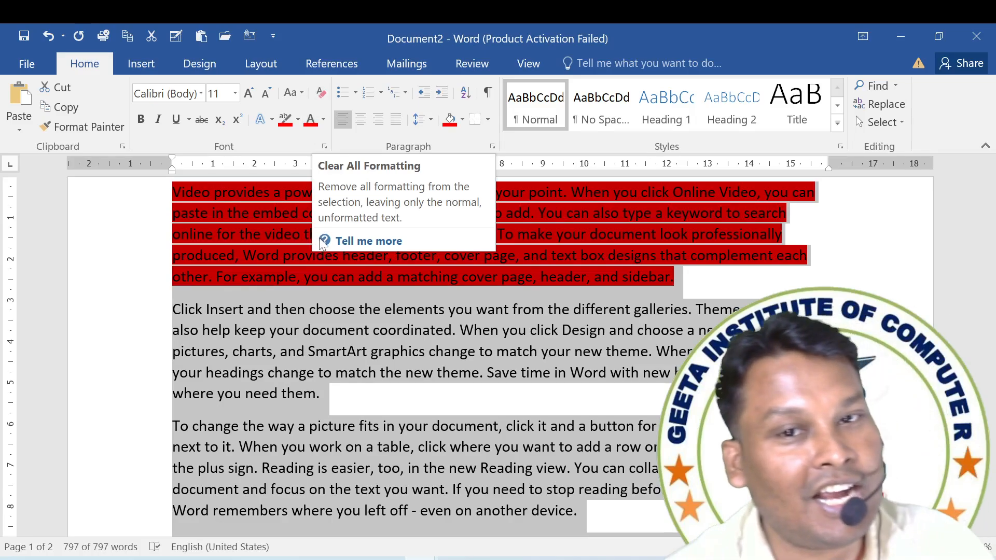
pyautogui.click(271, 120)
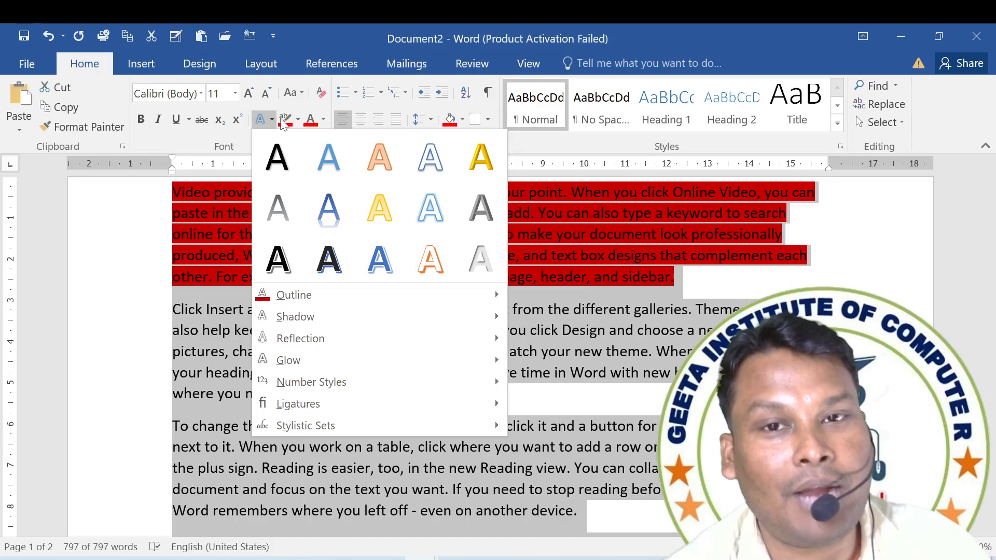
pyautogui.click(299, 120)
pyautogui.click(314, 214)
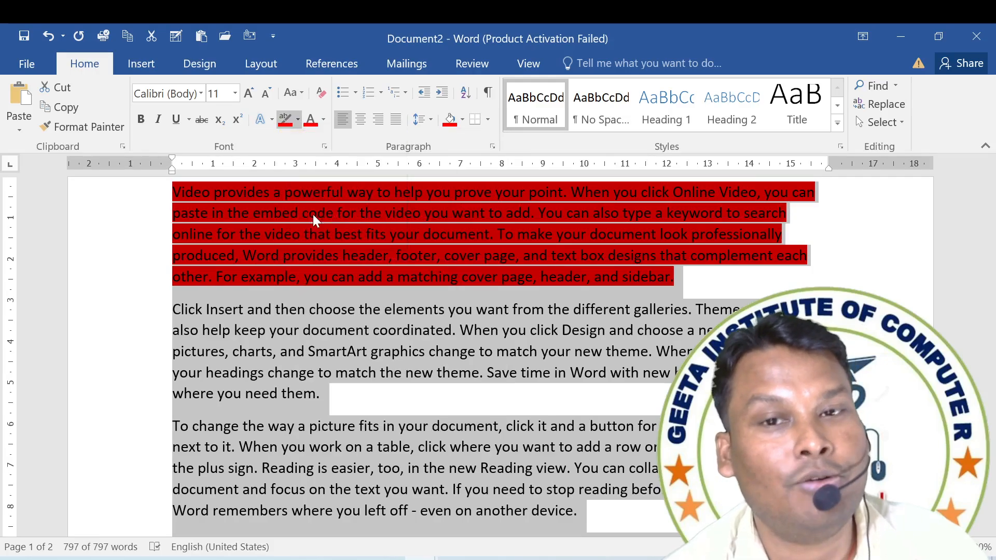
pyautogui.click(313, 214)
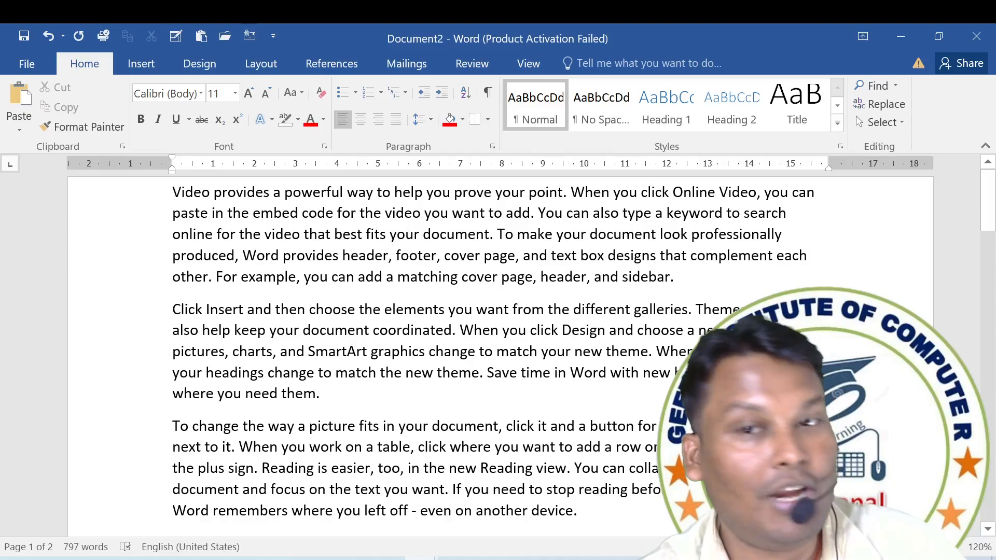
# Add a bottom border to the entire text and check it at the end of the document.
pyautogui.hotkey('ctrl', 'a')
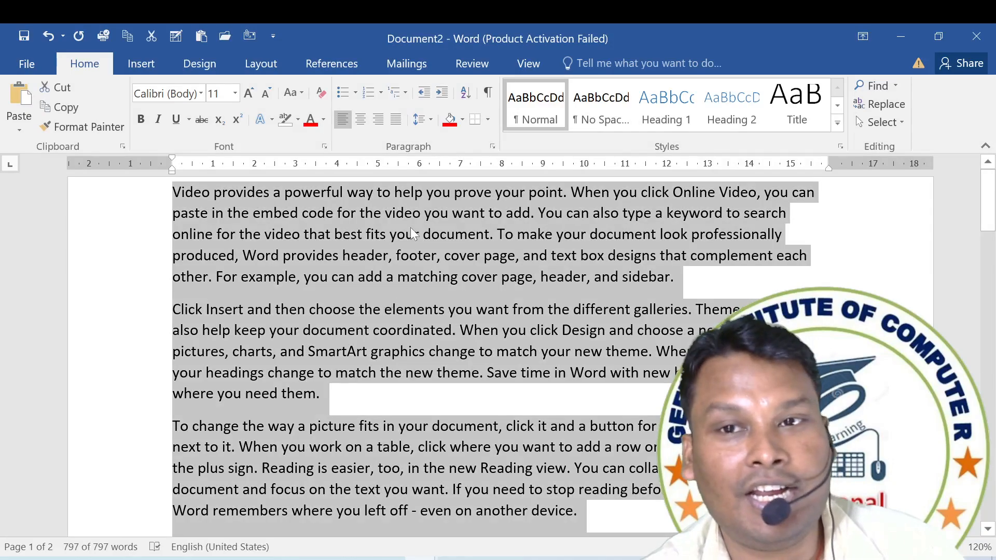
pyautogui.click(487, 121)
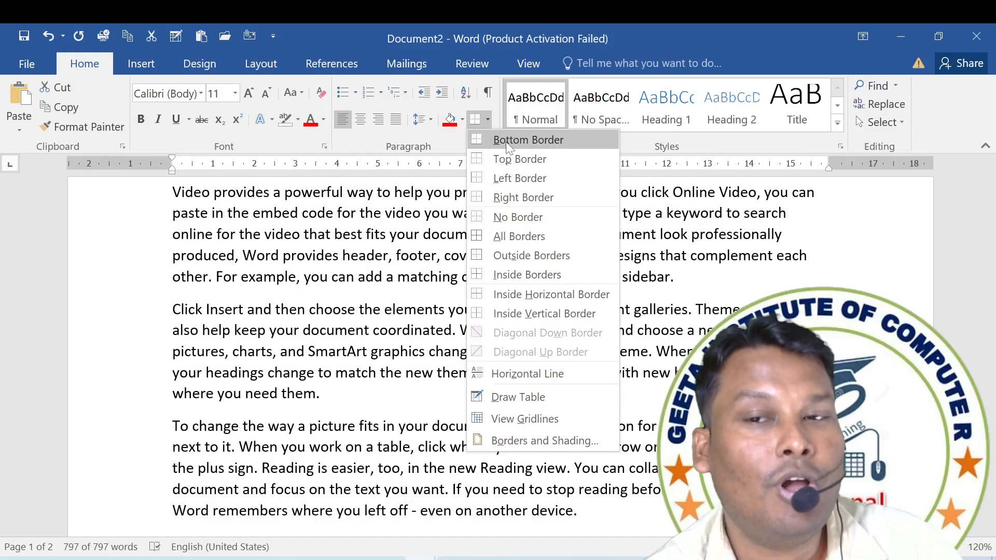
pyautogui.click(506, 142)
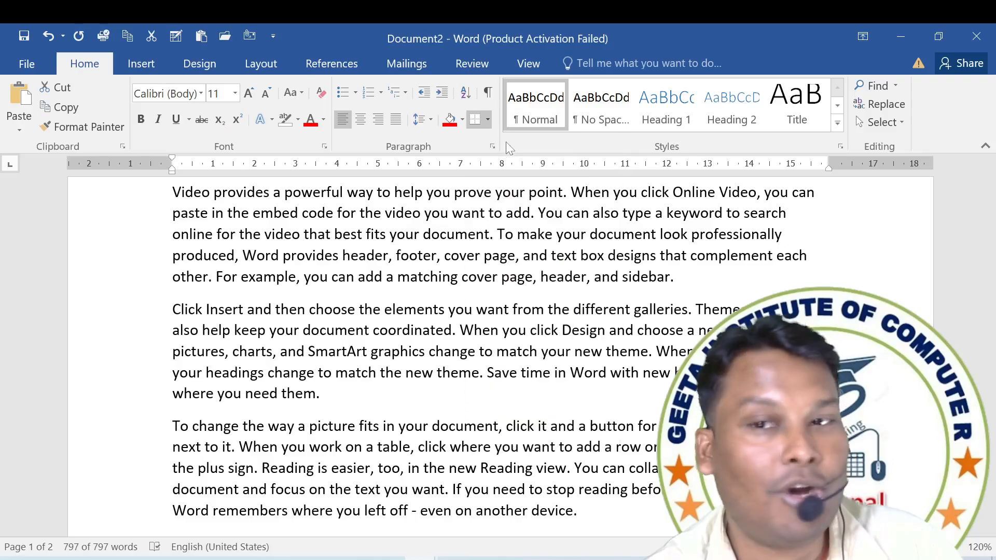
pyautogui.scroll(-1, 419, 288)
pyautogui.scroll(-10, 419, 288)
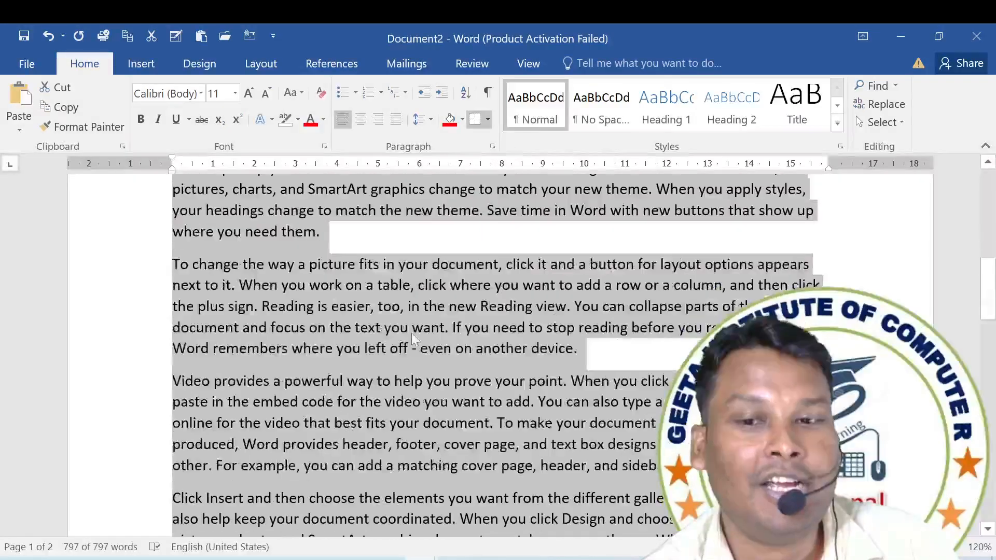
pyautogui.scroll(-5, 410, 338)
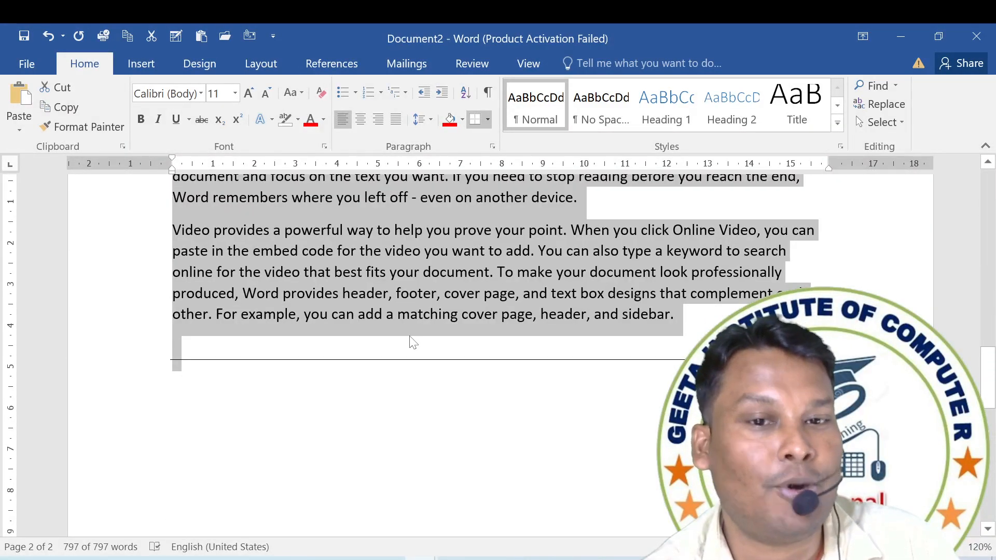
pyautogui.keyDown('ctrl'); pyautogui.scroll(-1, 535, 356); pyautogui.keyUp('ctrl')
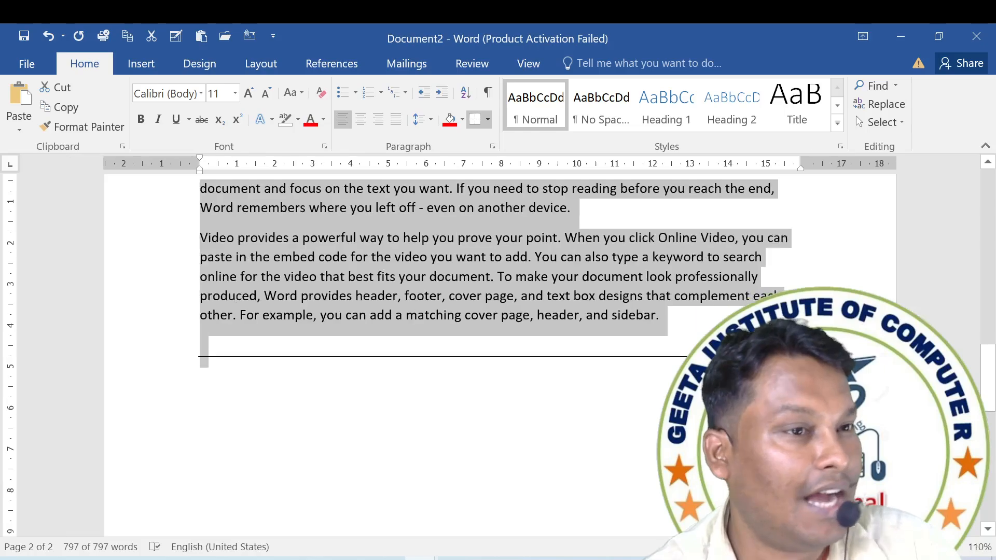
# Move the last two paragraphs out of this document into a new blank document.
pyautogui.scroll(2, 535, 356)
pyautogui.moveTo(662, 408); pyautogui.dragTo(201, 213)
pyautogui.hotkey('ctrl', 'c')
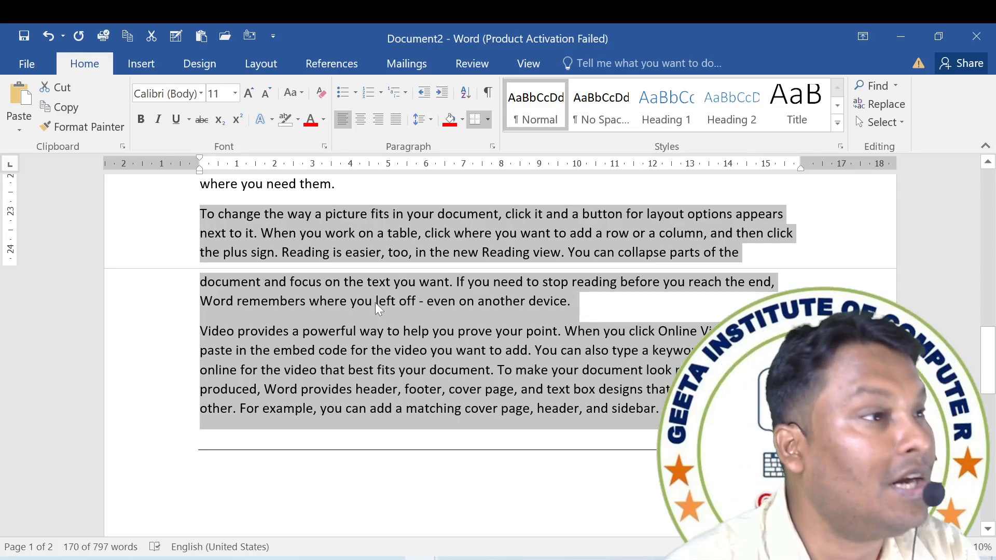
pyautogui.press('Delete')
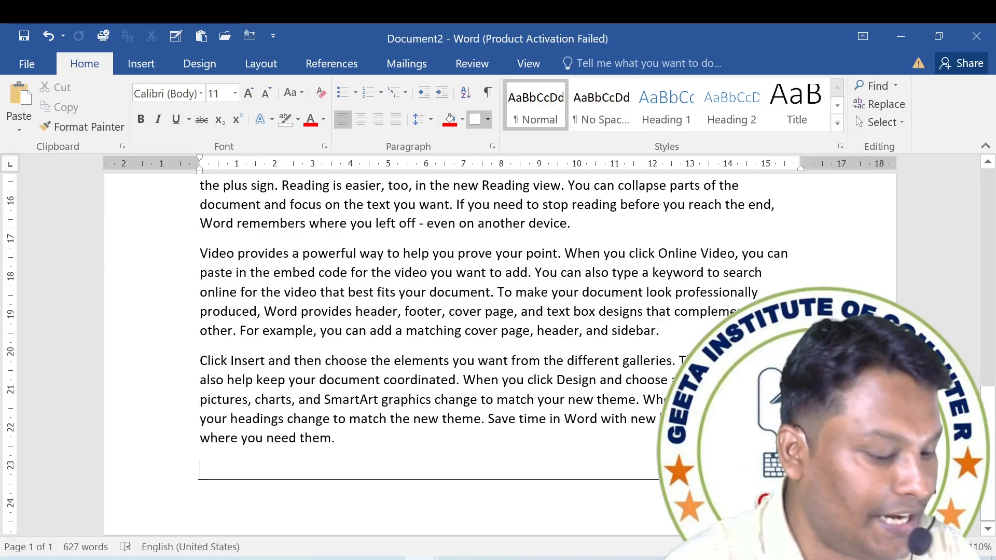
pyautogui.hotkey('ctrl', 'n')
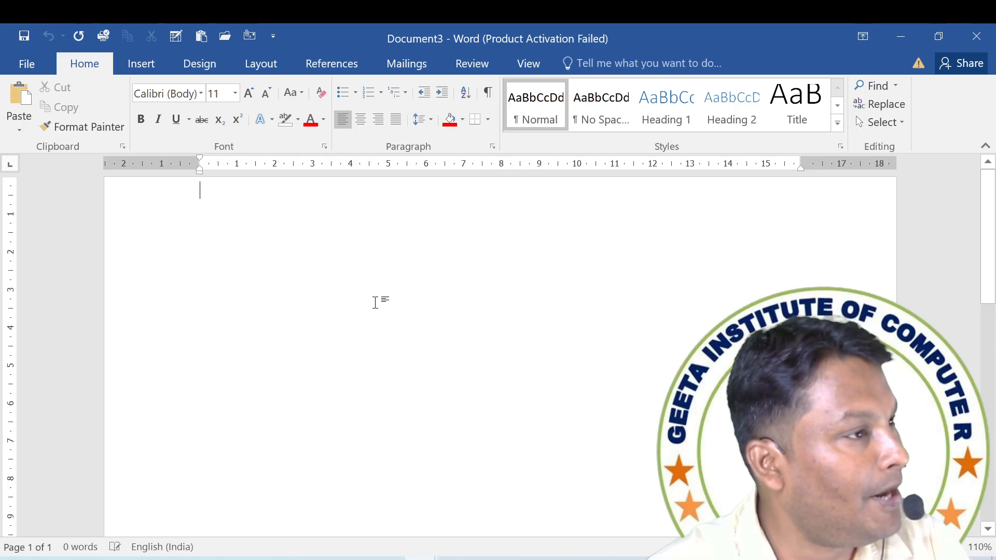
pyautogui.hotkey('ctrl', 'v')
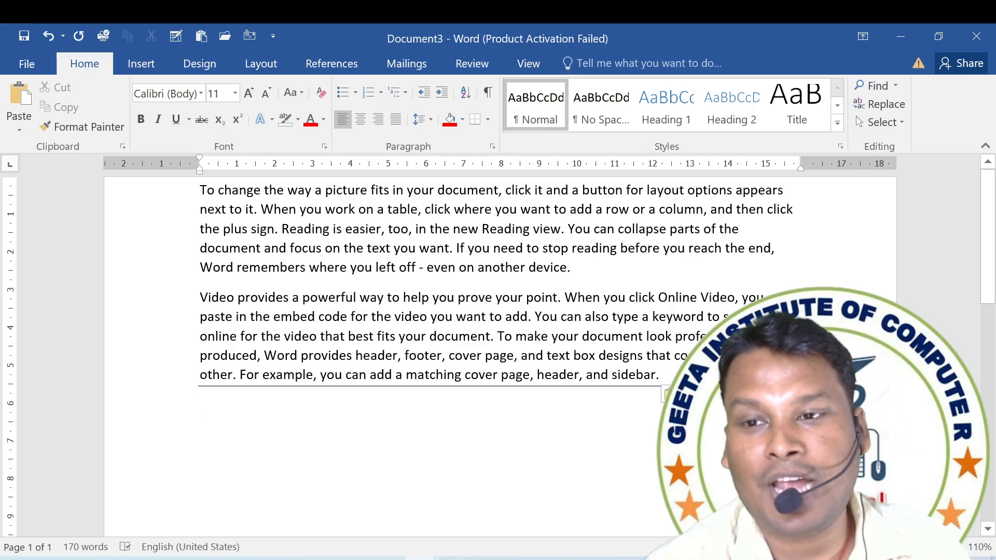
pyautogui.press('BackSpace')
# Remove all borders from the entire text of the new document with No Border.
pyautogui.hotkey('ctrl', 'a')
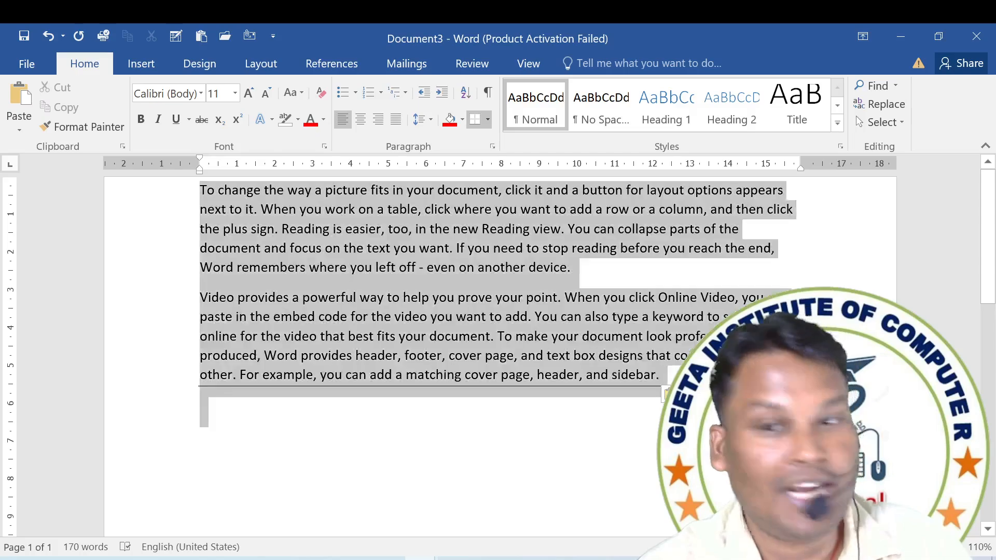
pyautogui.click(488, 119)
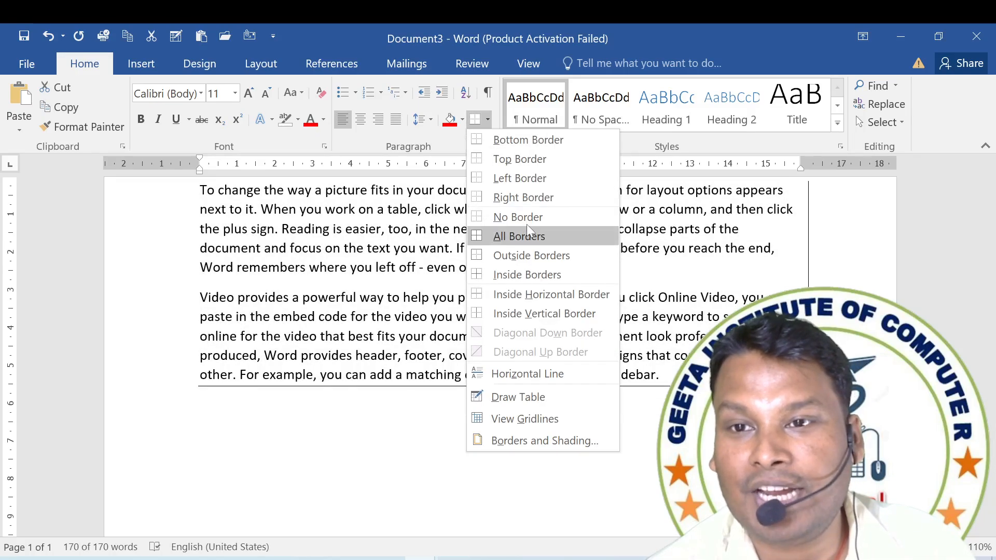
pyautogui.click(519, 218)
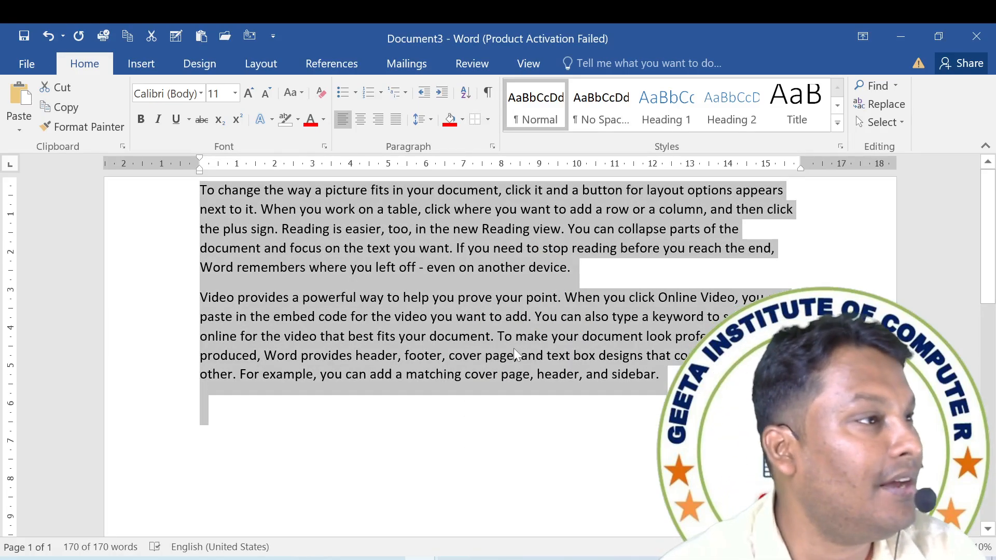
# Add a bottom border and a top border around the selected paragraphs.
pyautogui.click(488, 121)
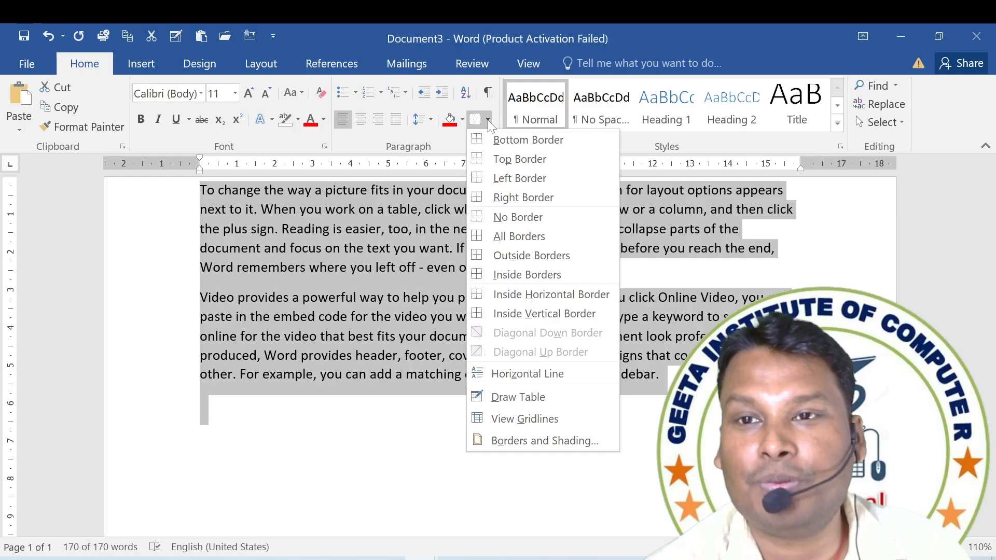
pyautogui.click(507, 141)
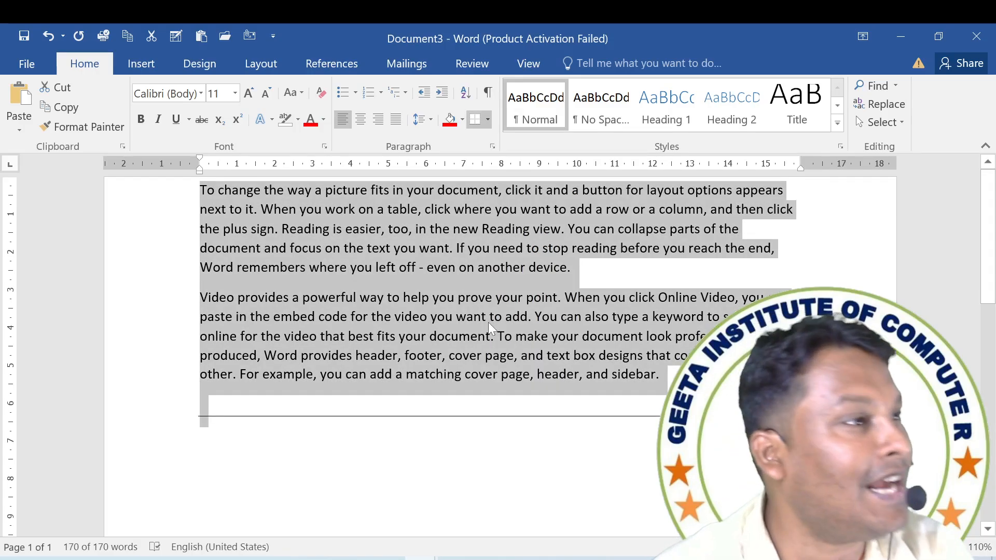
pyautogui.click(488, 120)
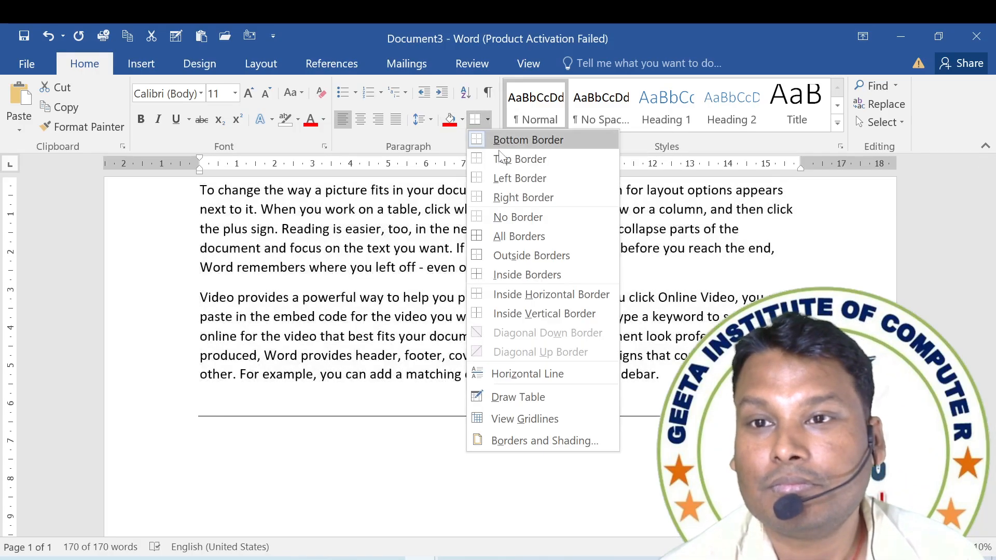
pyautogui.click(503, 158)
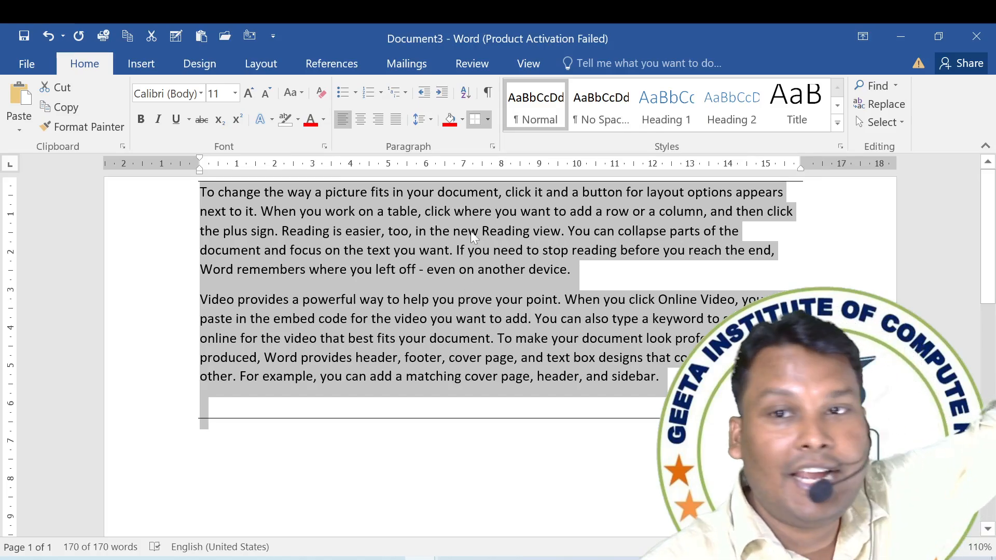
# Add a left border and a right border around the selected paragraphs.
pyautogui.click(488, 119)
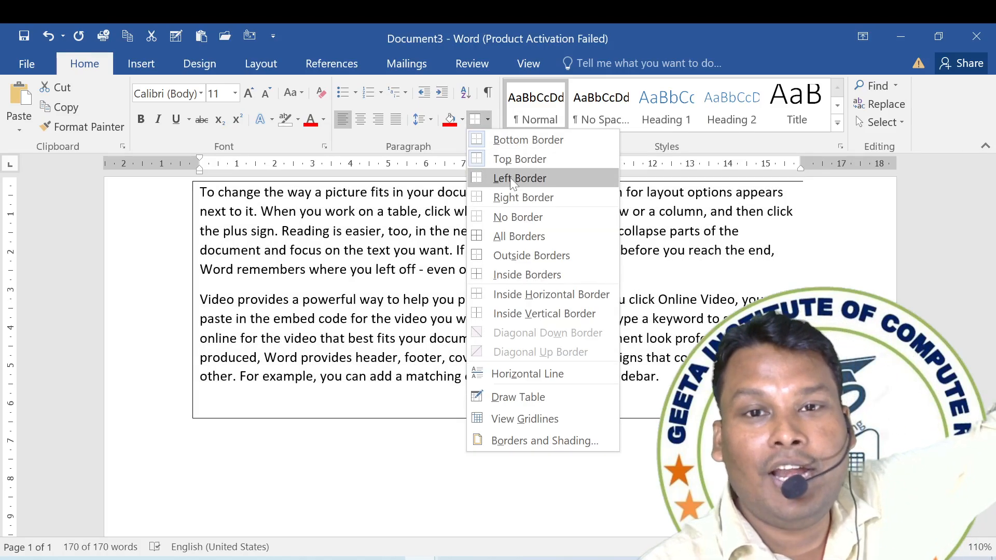
pyautogui.click(512, 179)
pyautogui.click(489, 120)
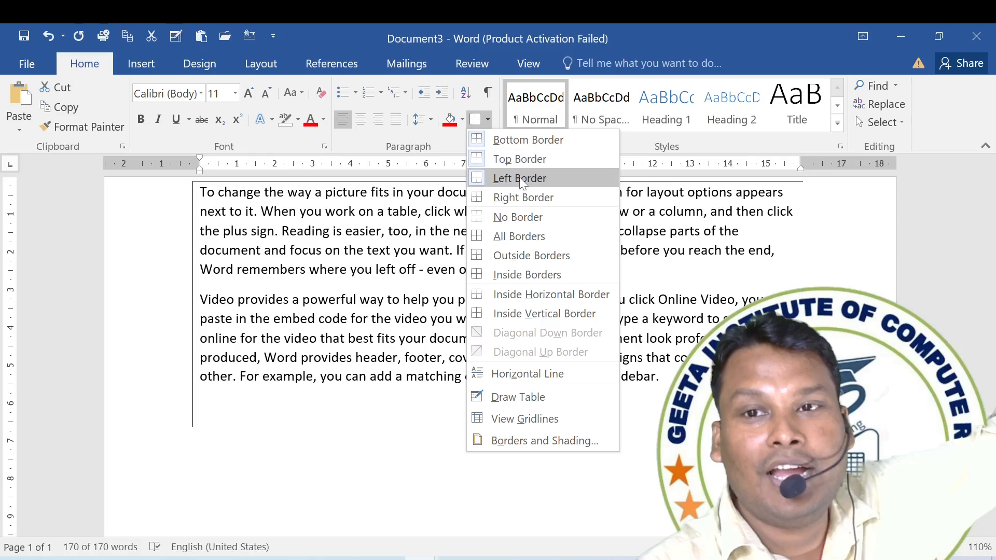
pyautogui.click(522, 197)
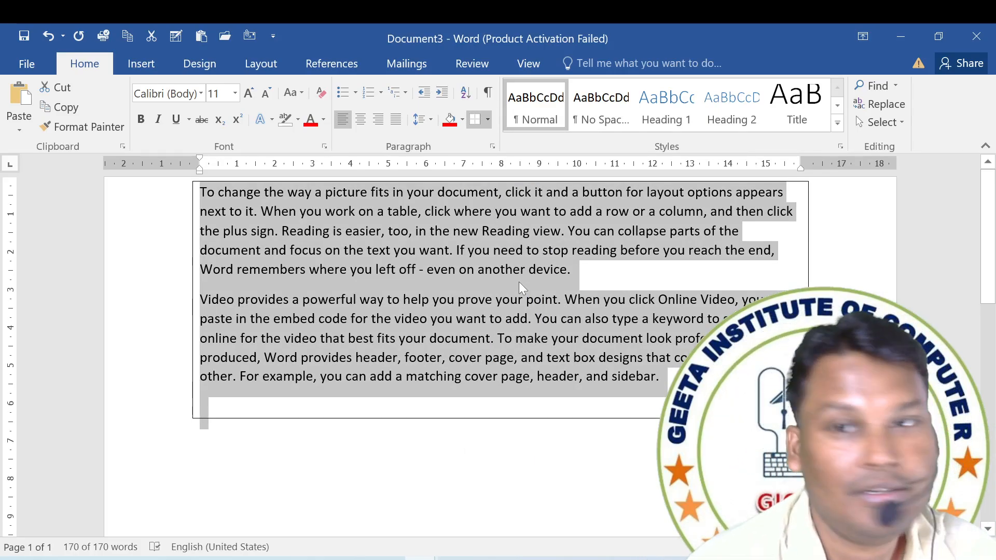
# Remove all borders from the selected paragraphs with No Border and deselect the text.
pyautogui.click(487, 120)
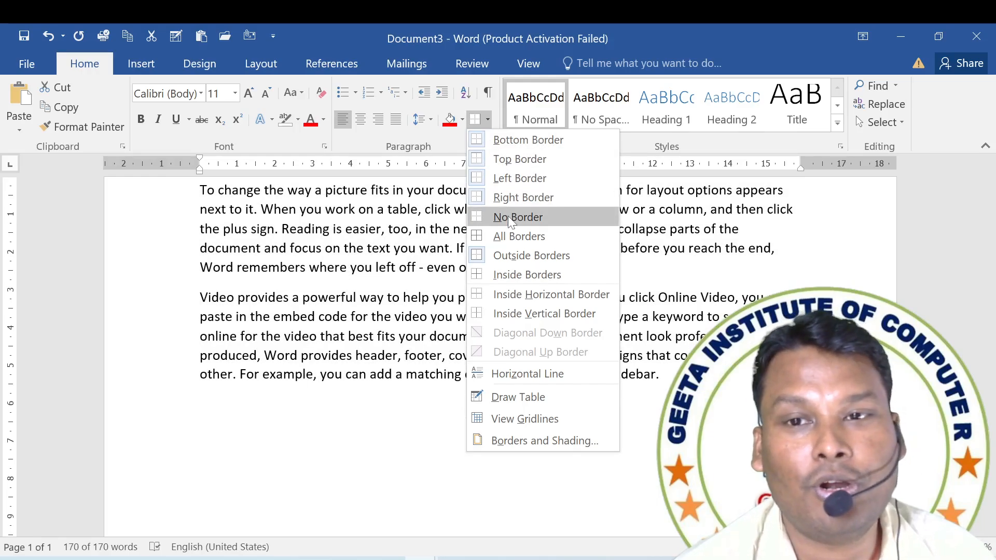
pyautogui.click(508, 216)
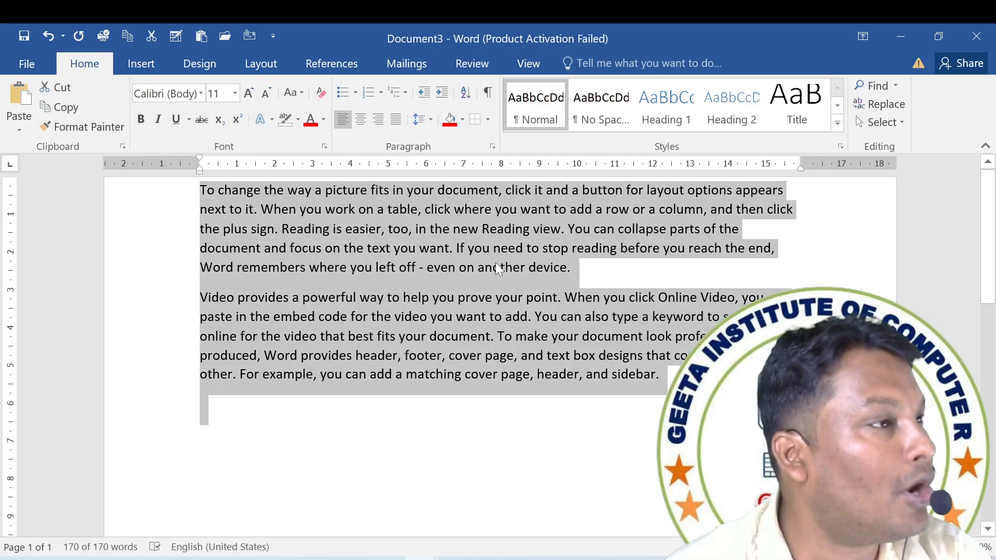
pyautogui.click(494, 273)
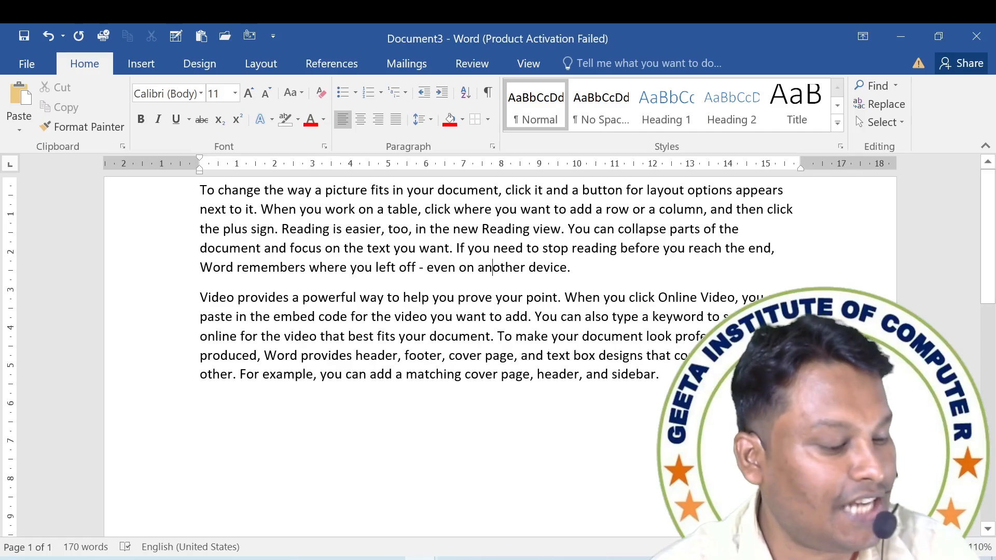
pyautogui.hotkey('ctrl', 'a')
pyautogui.click(487, 120)
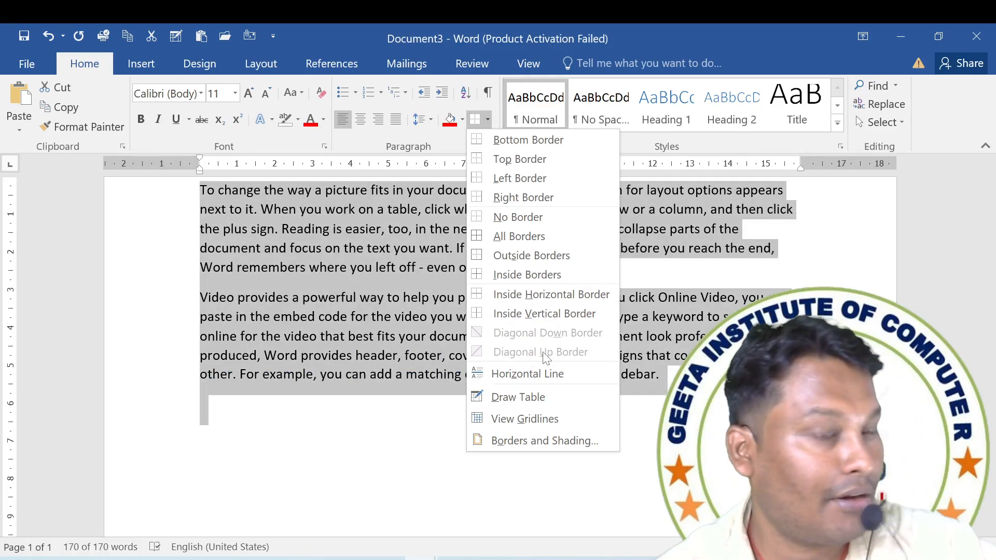
# Insert a table with seven columns and six rows on a new blank line below the text.
pyautogui.scroll(-4, 441, 352)
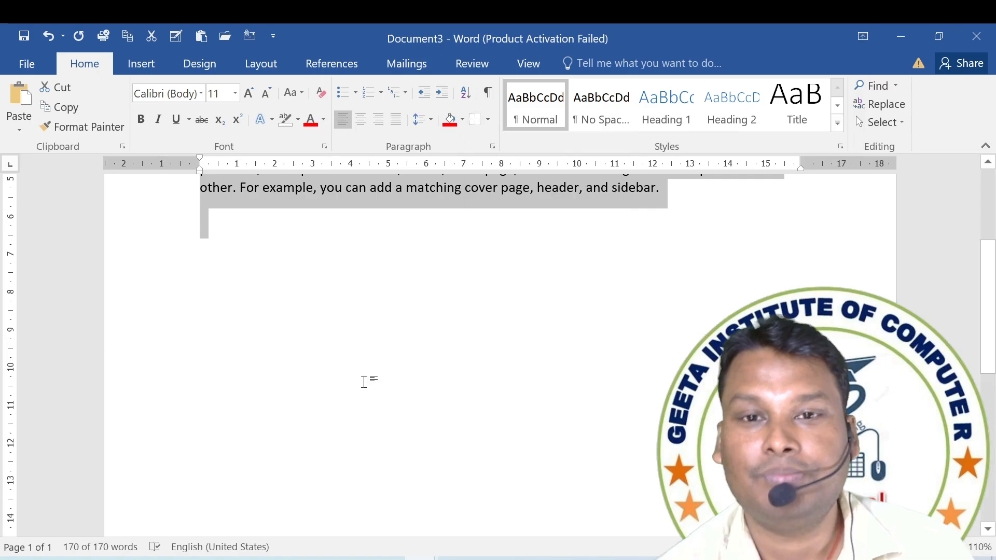
pyautogui.click(251, 263)
pyautogui.press('Return')
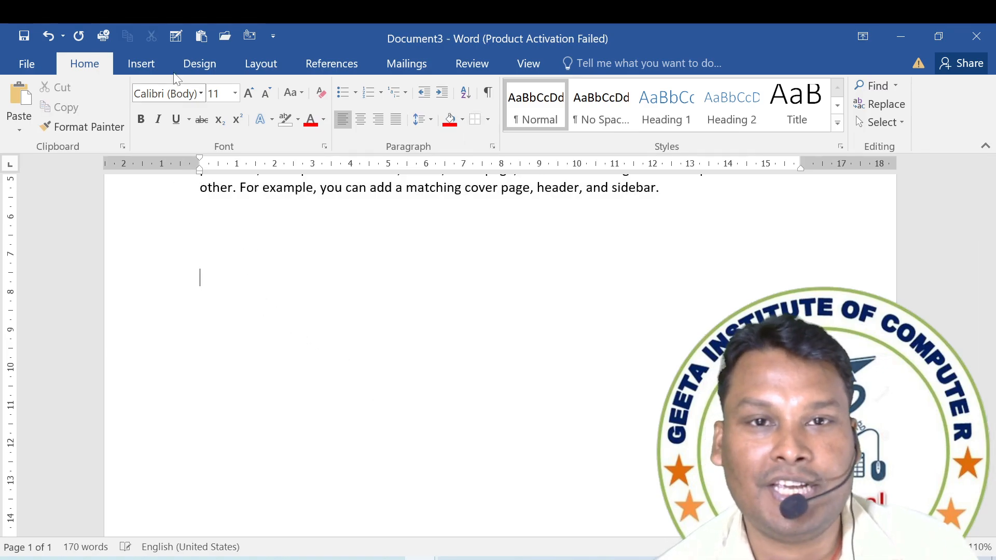
pyautogui.click(141, 64)
pyautogui.click(103, 124)
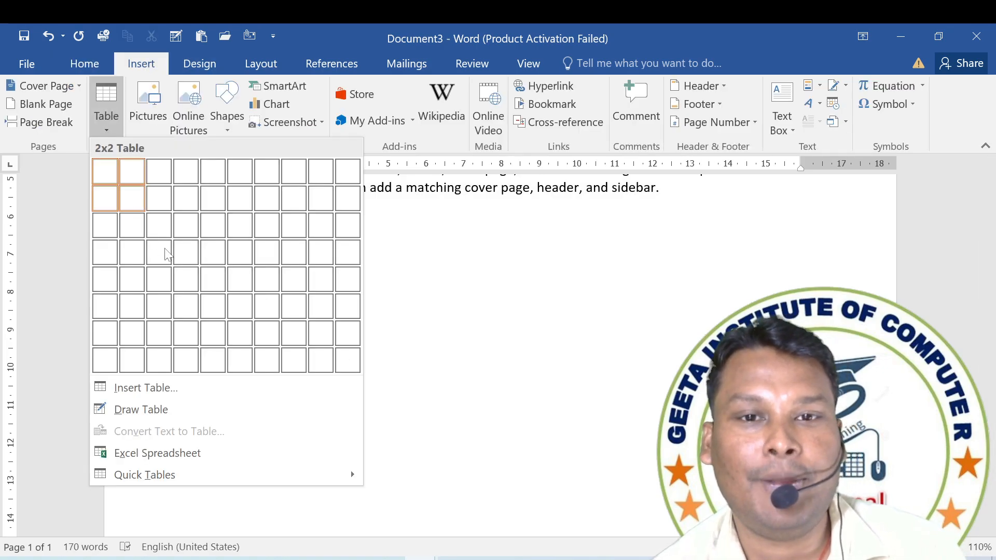
pyautogui.click(273, 306)
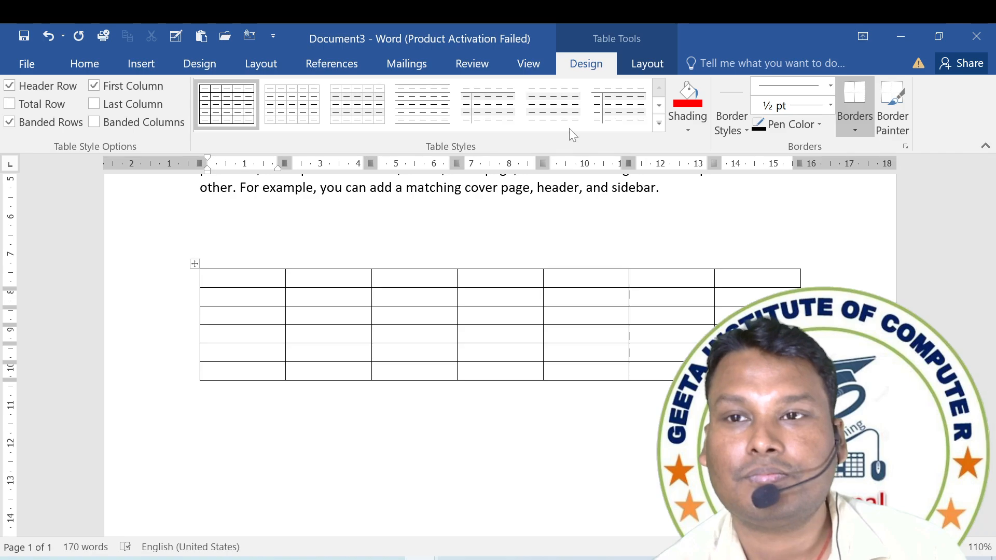
# Examine the border options for a single cell and for the whole table, including the diagonal borders and the table border styles.
pyautogui.click(85, 64)
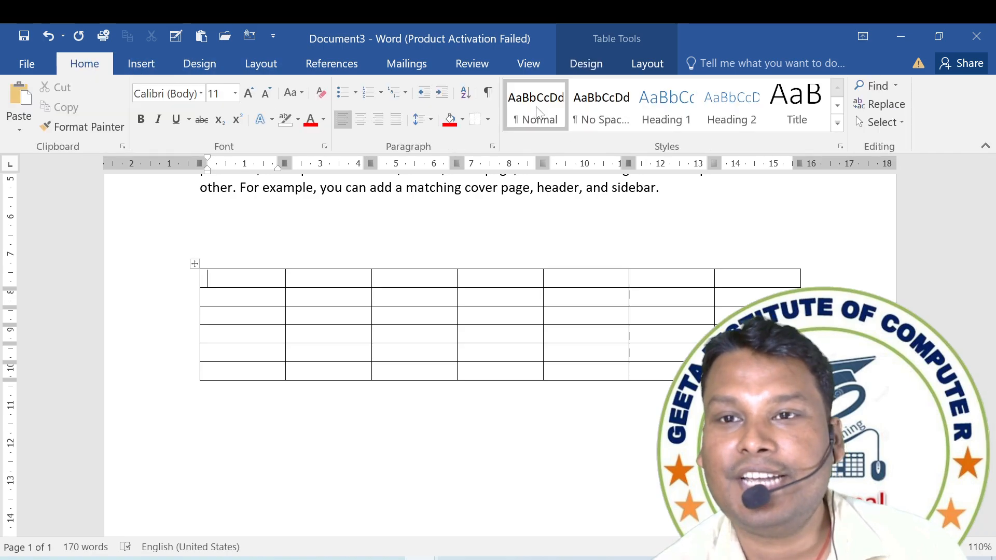
pyautogui.click(488, 120)
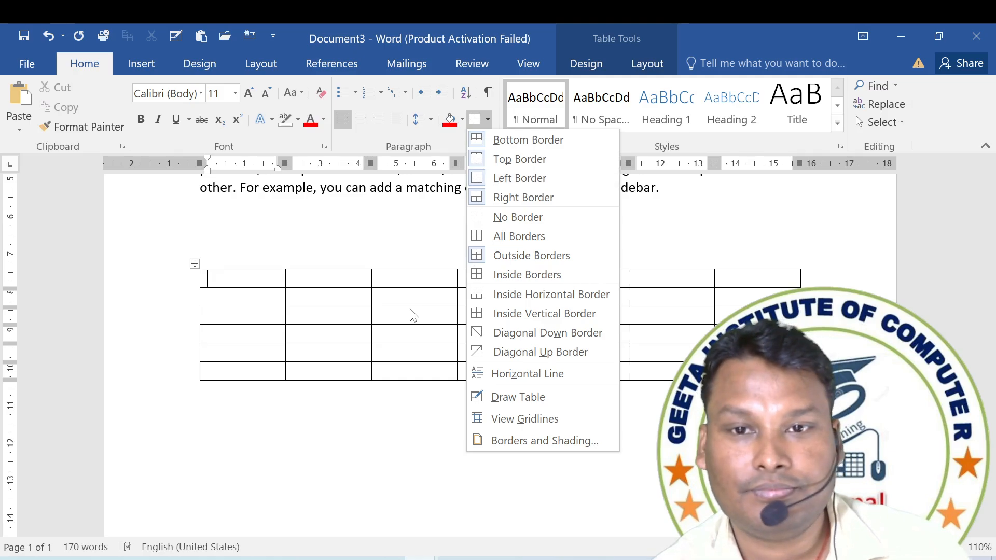
pyautogui.click(302, 289)
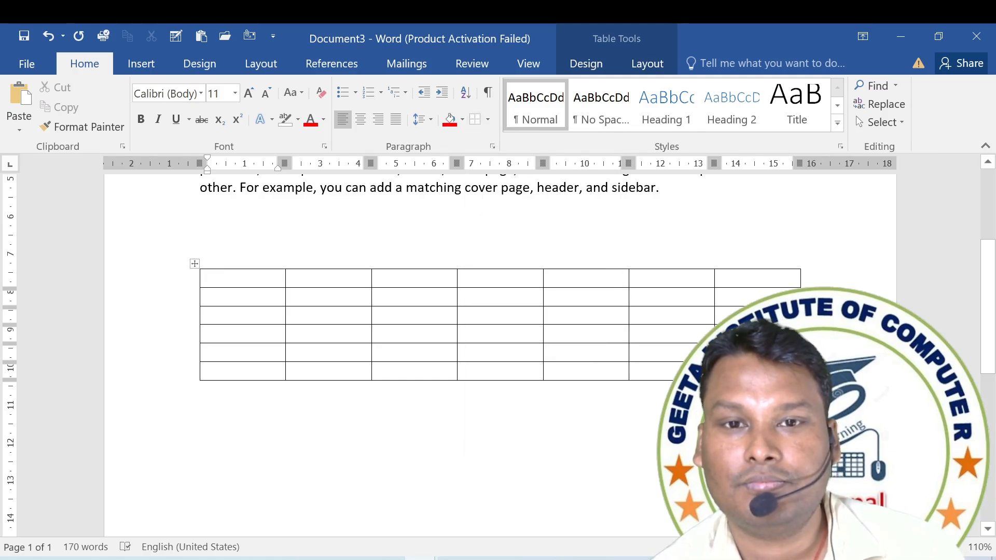
pyautogui.click(195, 263)
pyautogui.click(488, 121)
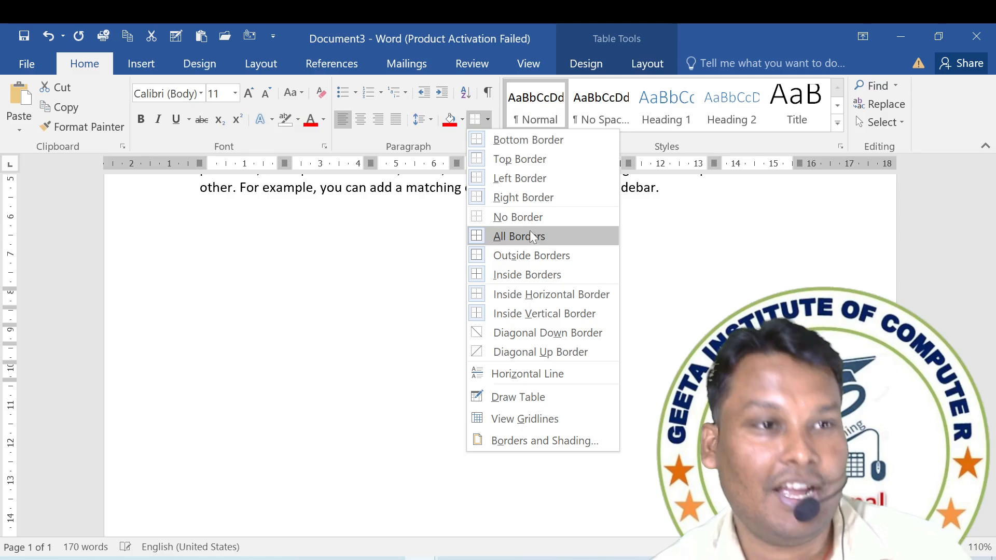
pyautogui.click(581, 61)
pyautogui.click(584, 64)
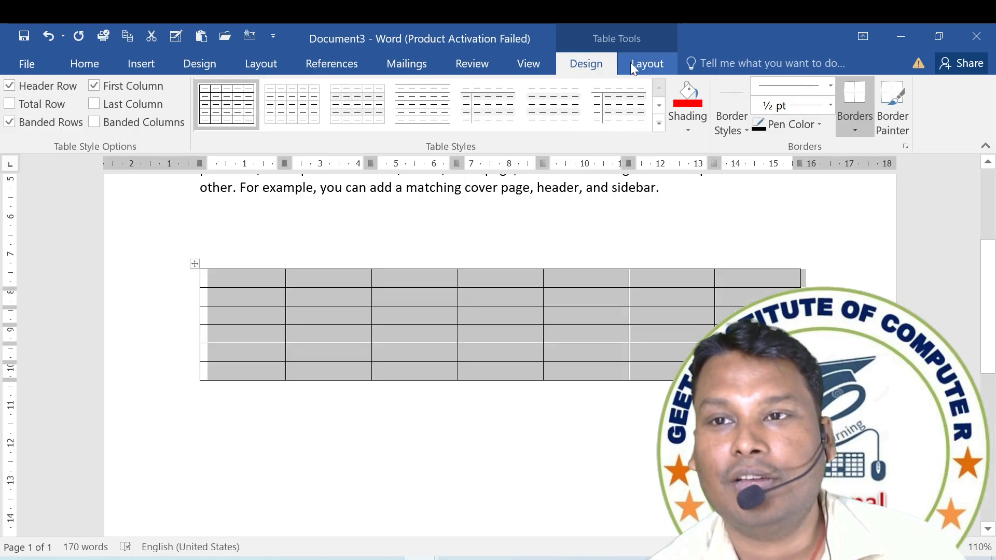
pyautogui.click(642, 67)
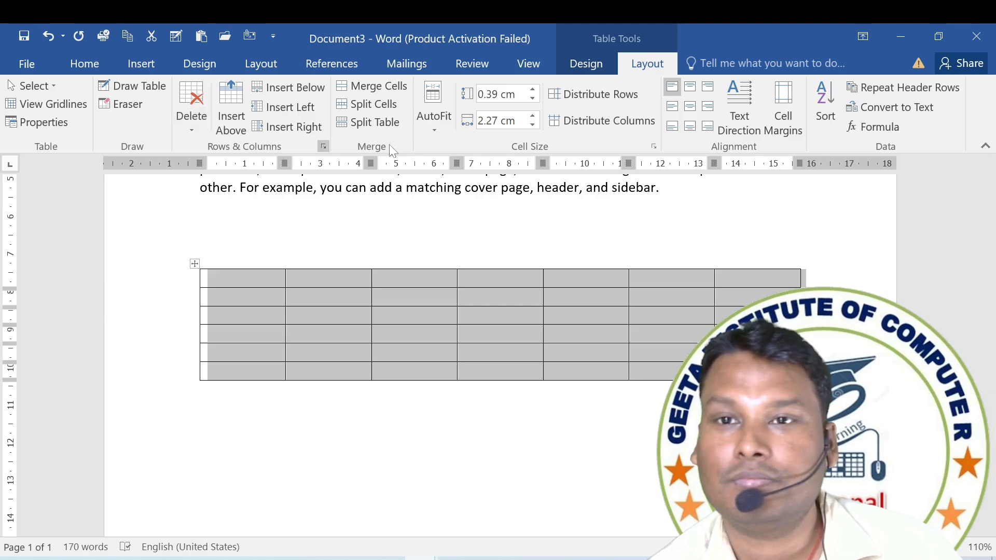
pyautogui.click(573, 67)
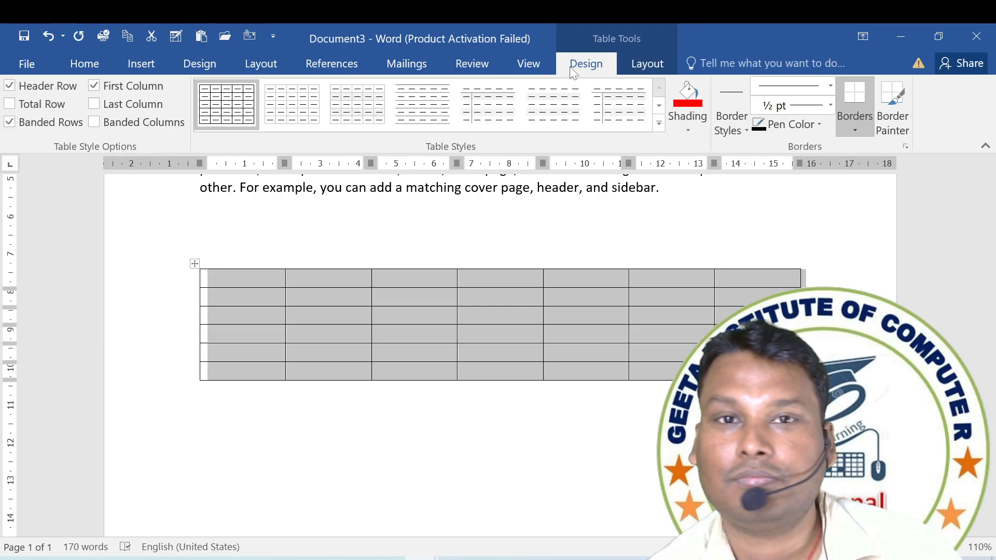
pyautogui.click(733, 124)
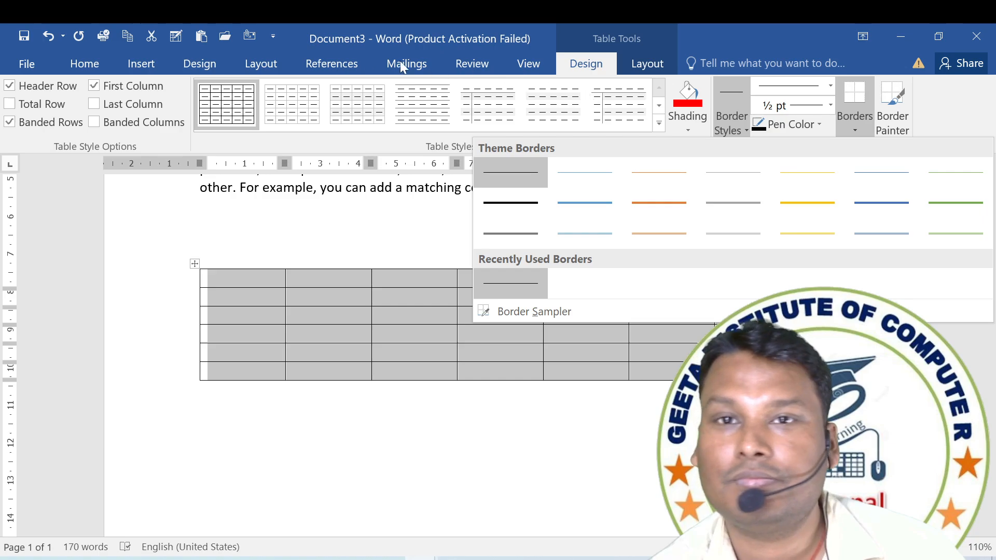
pyautogui.click(110, 63)
pyautogui.click(550, 297)
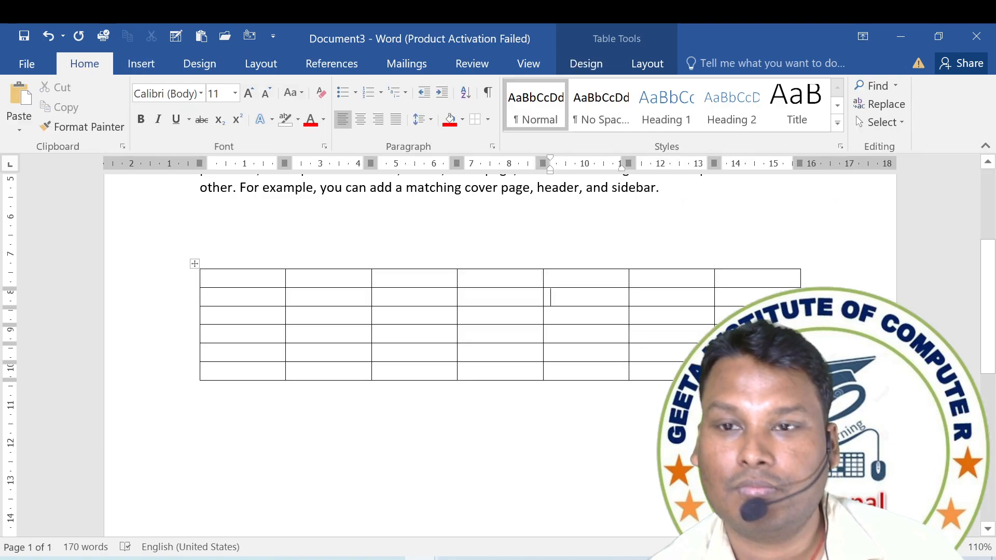
# Undo the insertion of the table below the text.
pyautogui.scroll(3, 550, 297)
pyautogui.scroll(1, 550, 438)
pyautogui.hotkey('ctrl', 'z')
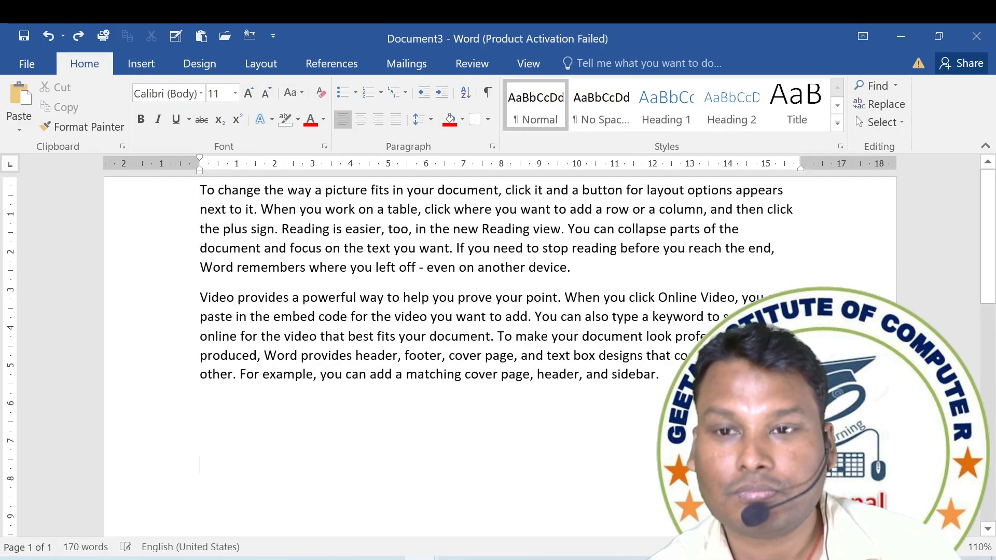
# Apply All Borders to the entire text and deselect it.
pyautogui.hotkey('ctrl', 'a')
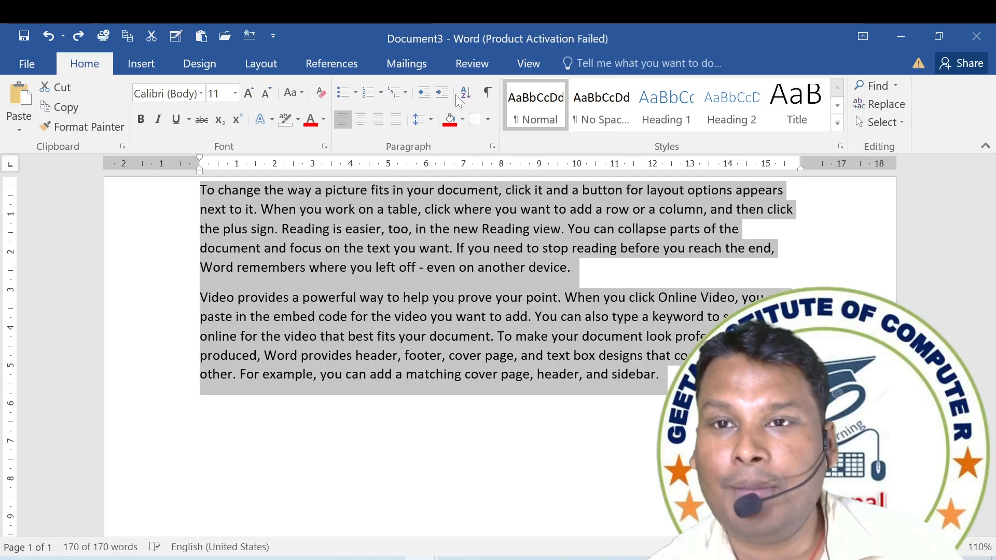
pyautogui.click(488, 120)
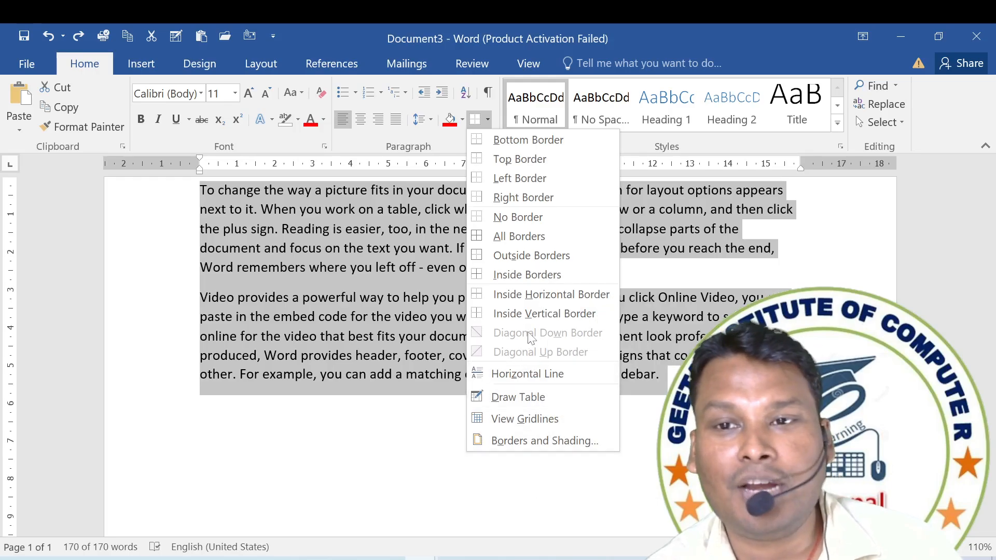
pyautogui.click(529, 237)
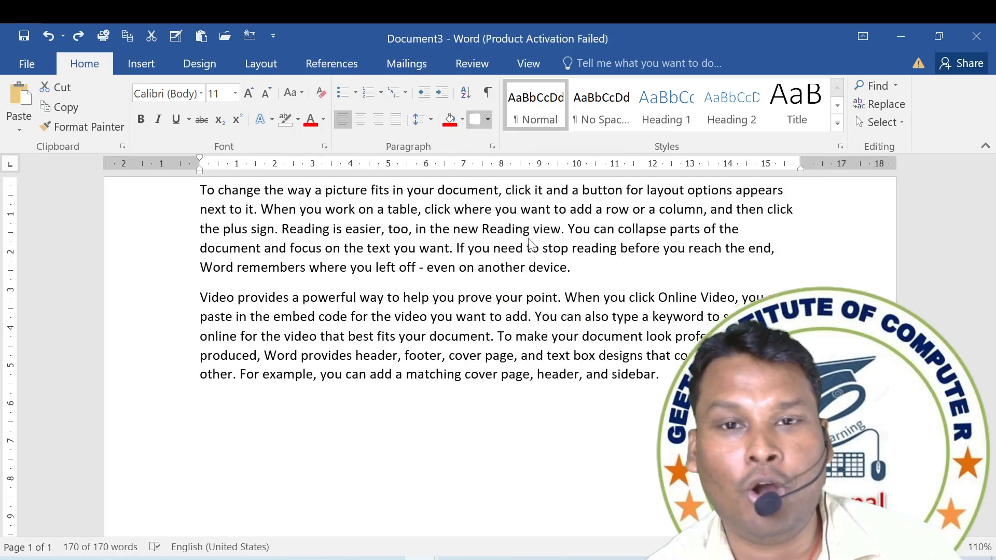
pyautogui.click(489, 328)
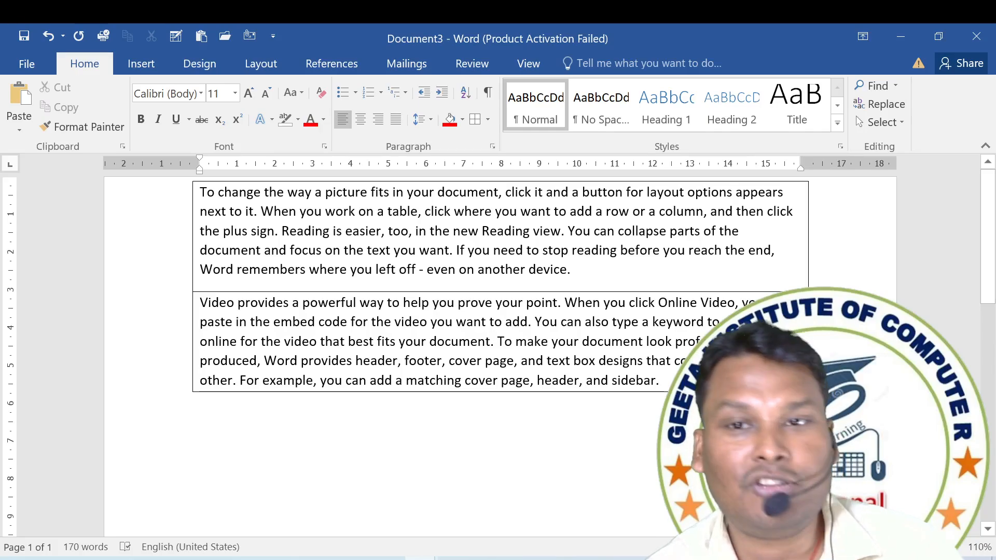
# Use Draw Table to draw a one-row table about 11.33 cm wide between the two paragraphs, divided into four columns.
pyautogui.hotkey('ctrl', 'a')
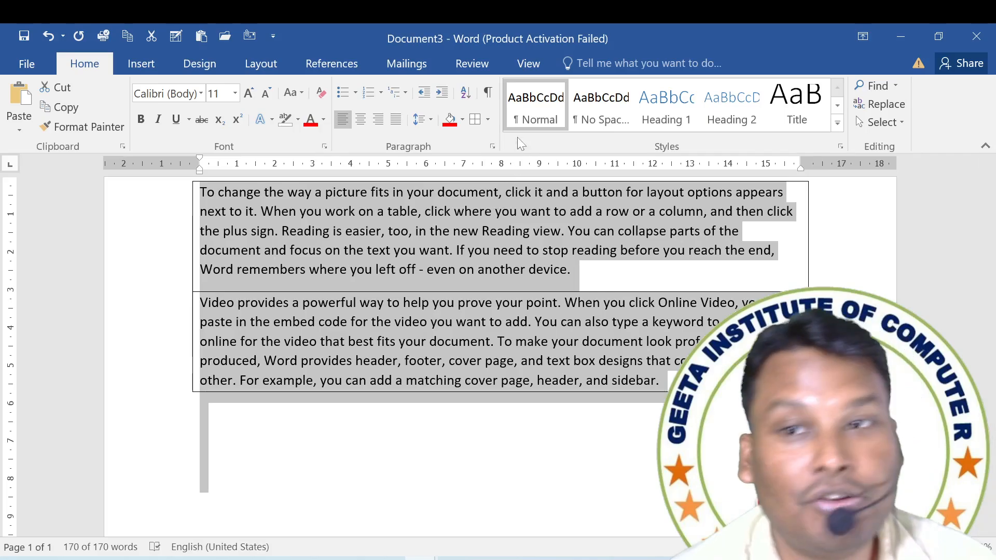
pyautogui.click(488, 120)
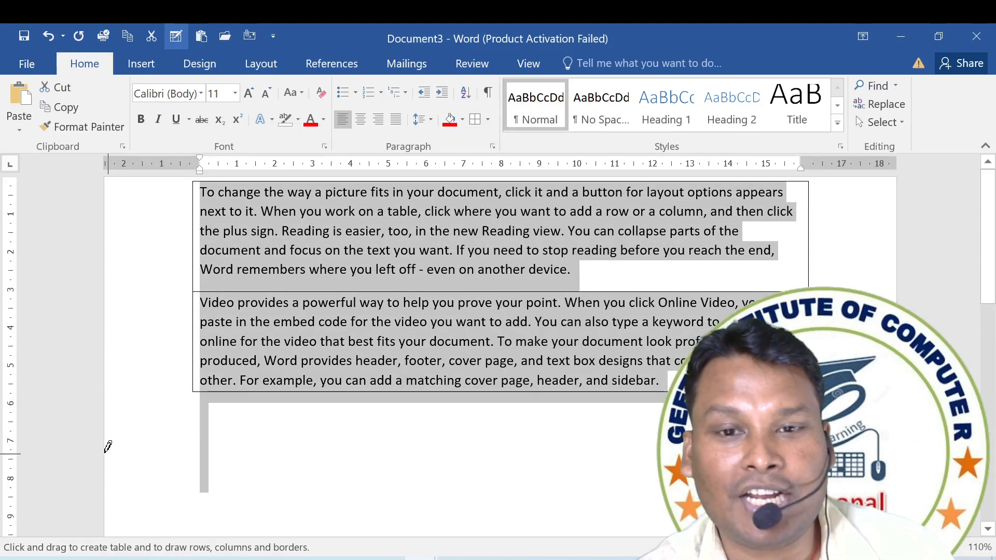
pyautogui.moveTo(338, 422); pyautogui.dragTo(393, 432)
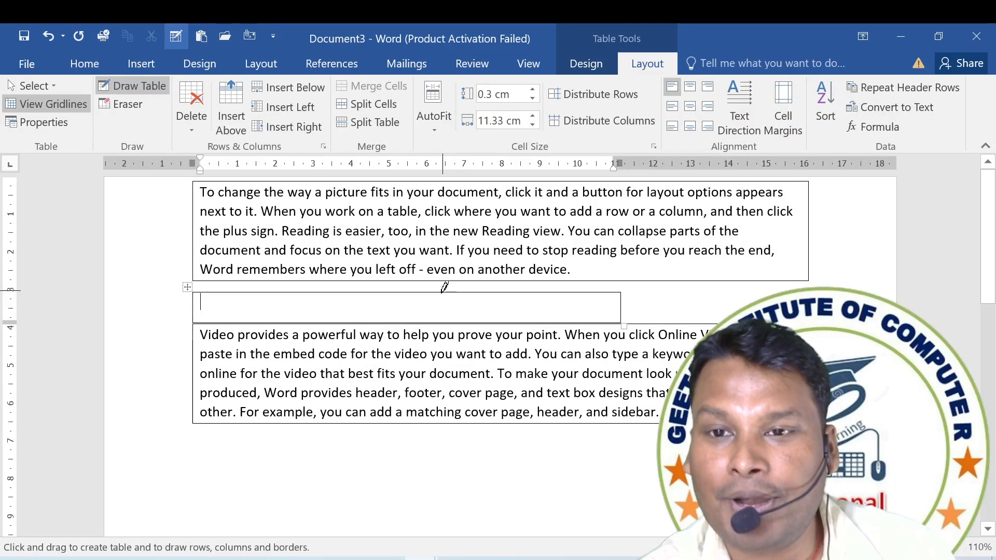
pyautogui.moveTo(442, 293); pyautogui.dragTo(442, 321)
pyautogui.moveTo(521, 293); pyautogui.dragTo(521, 322)
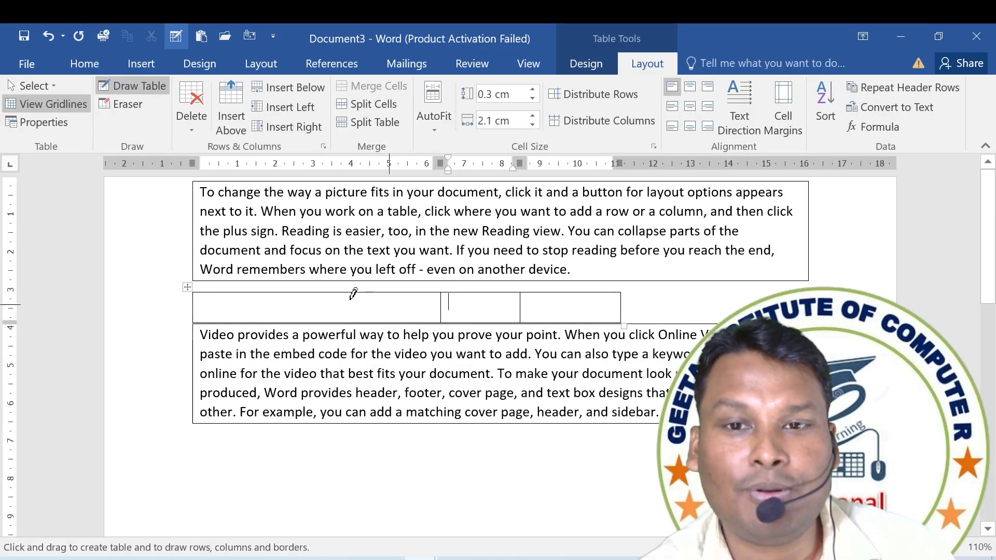
pyautogui.moveTo(328, 293); pyautogui.dragTo(327, 322)
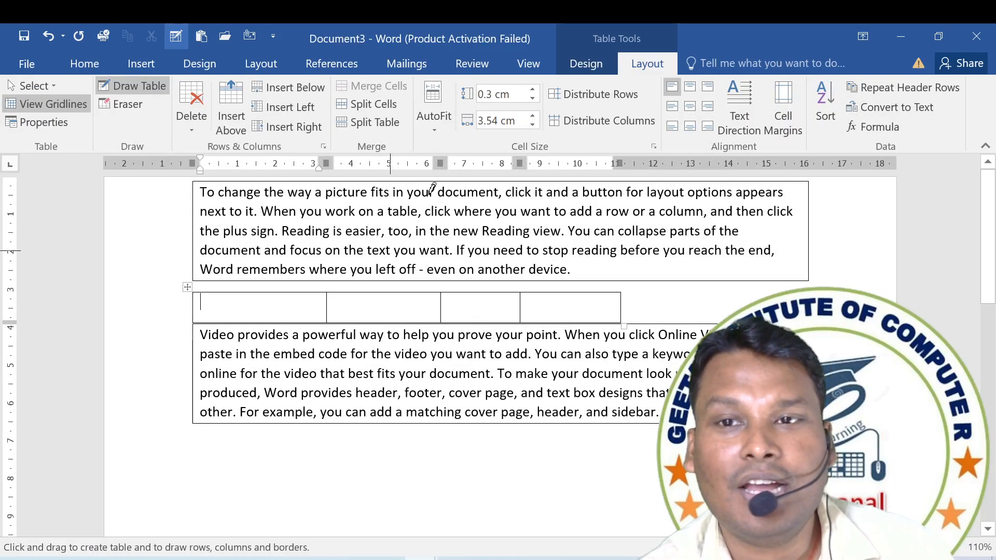
# Select the whole document and set the border color to red in Borders and Shading.
pyautogui.click(101, 63)
pyautogui.click(489, 120)
pyautogui.click(490, 120)
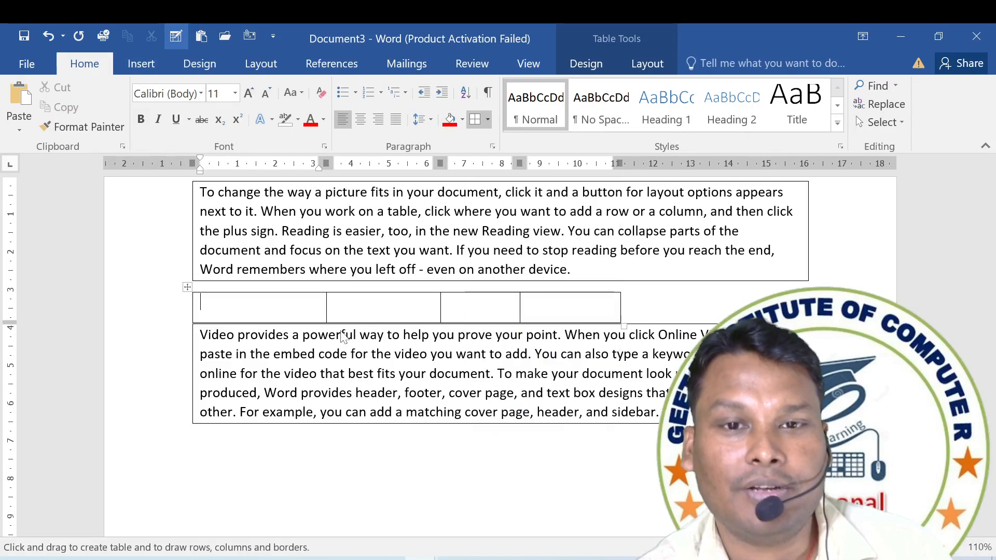
pyautogui.hotkey('ctrl', 'a')
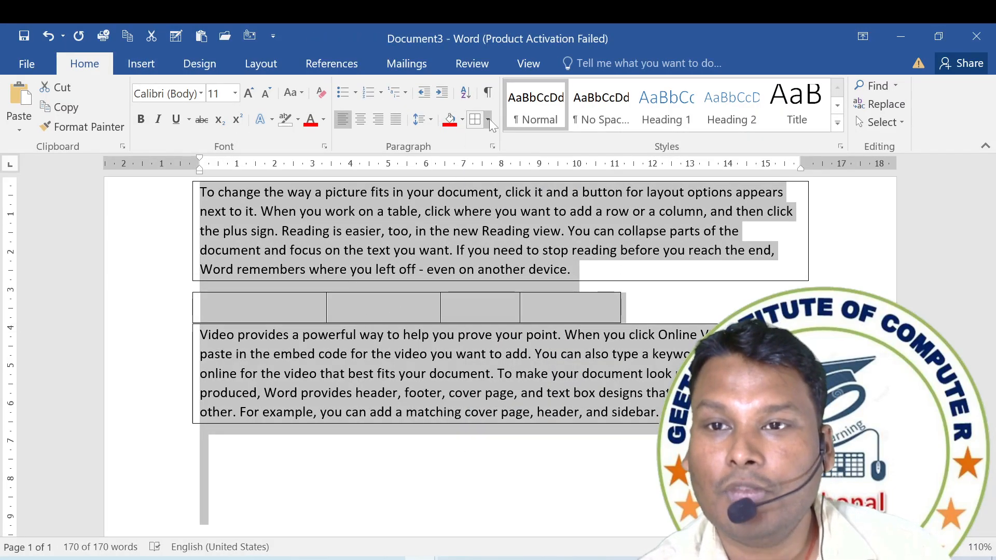
pyautogui.click(489, 120)
pyautogui.click(521, 442)
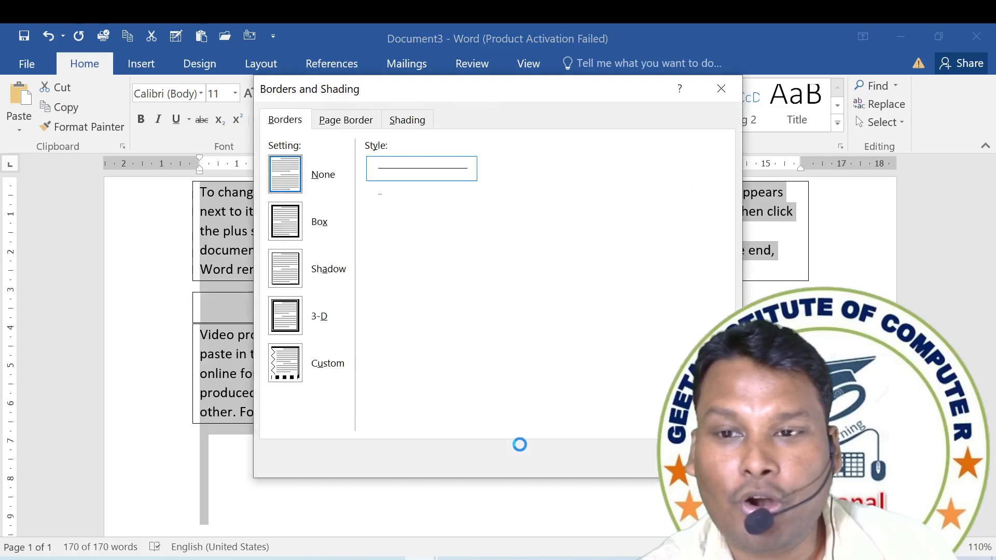
pyautogui.click(430, 338)
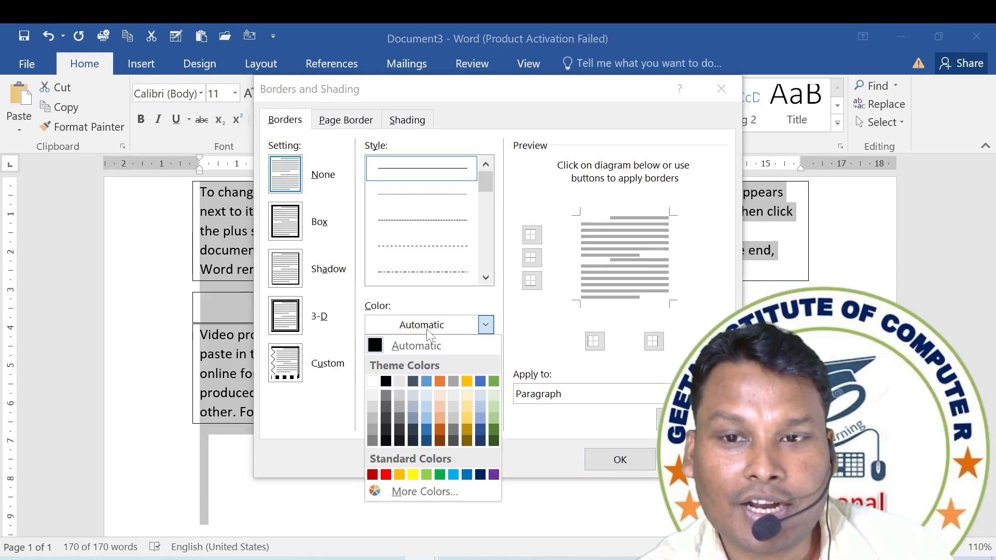
pyautogui.click(385, 473)
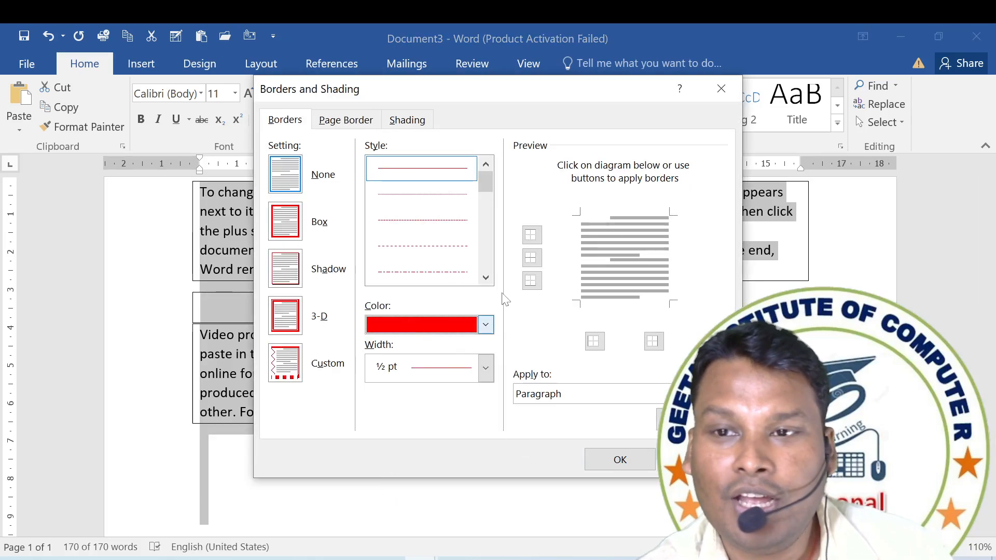
# Apply a triple-line box border with a width of 3 pt to the selected paragraphs and table.
pyautogui.click(485, 279)
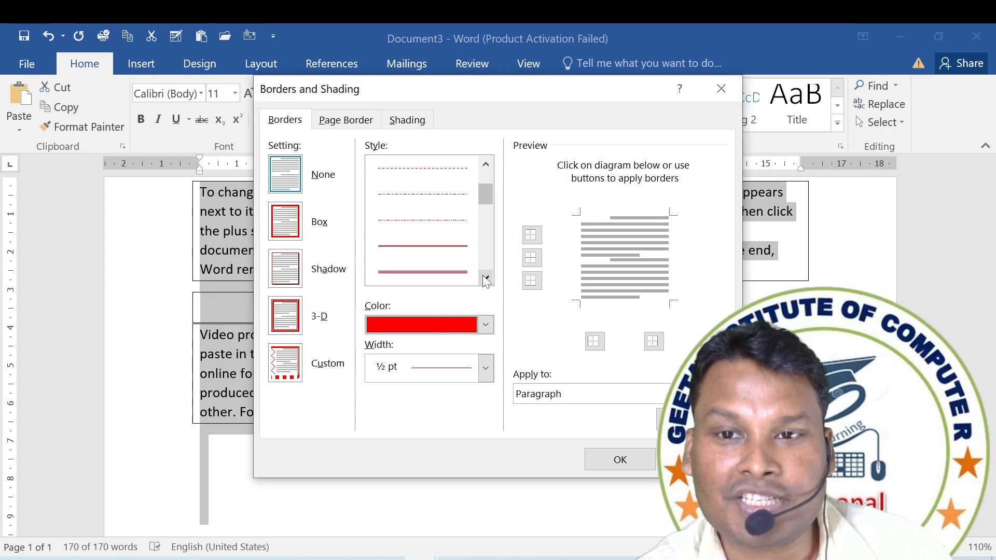
pyautogui.click(431, 273)
pyautogui.click(468, 380)
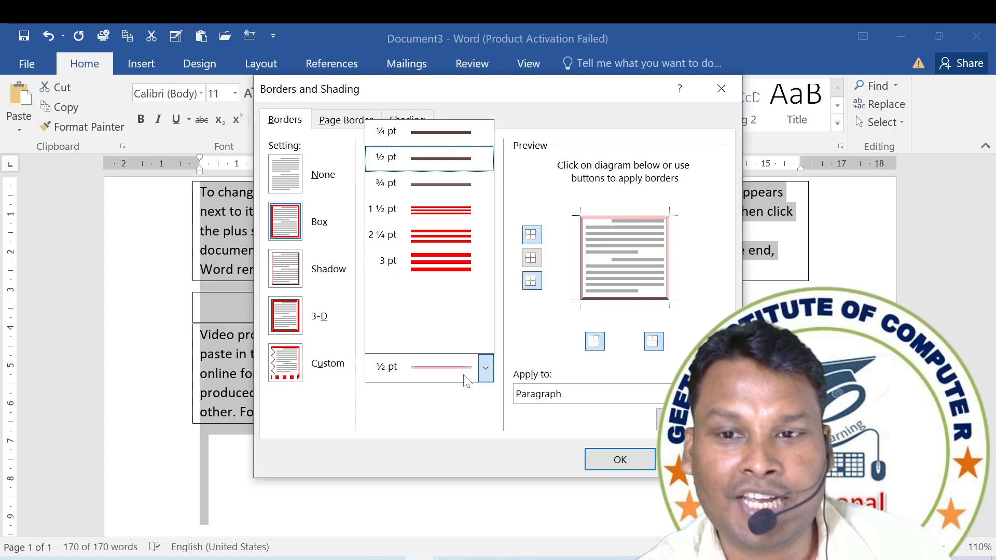
pyautogui.click(444, 262)
pyautogui.click(600, 464)
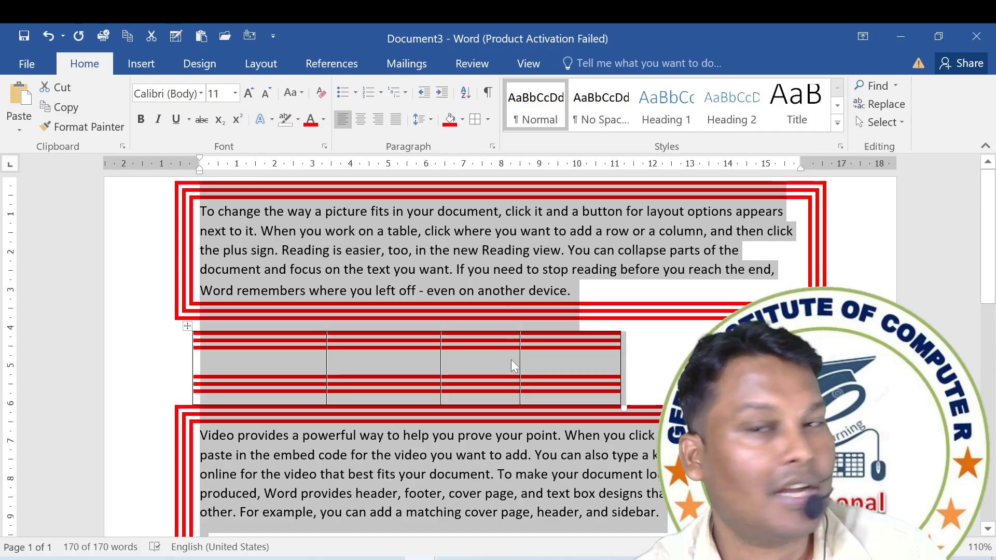
pyautogui.click(487, 121)
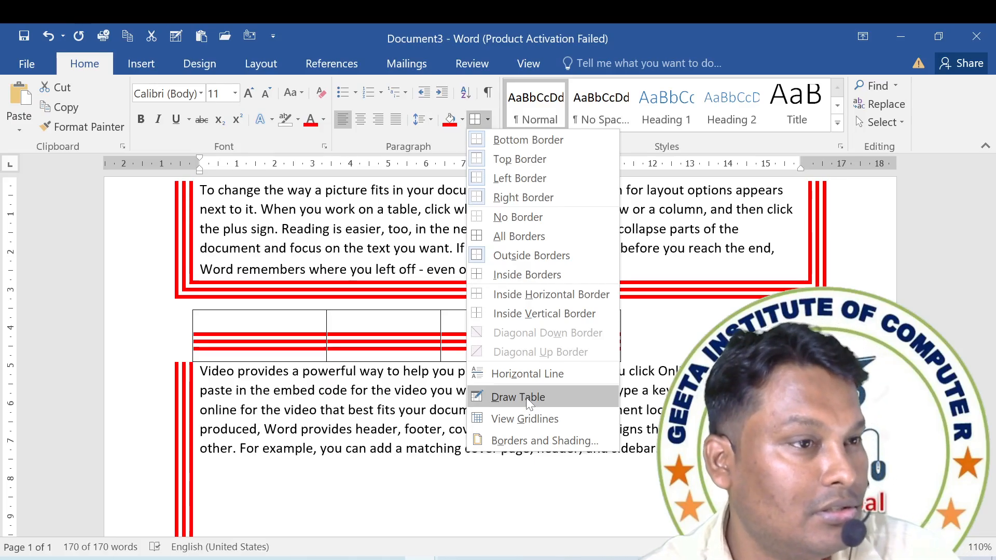
pyautogui.hotkey('ctrl', 'a')
pyautogui.press('super+c')
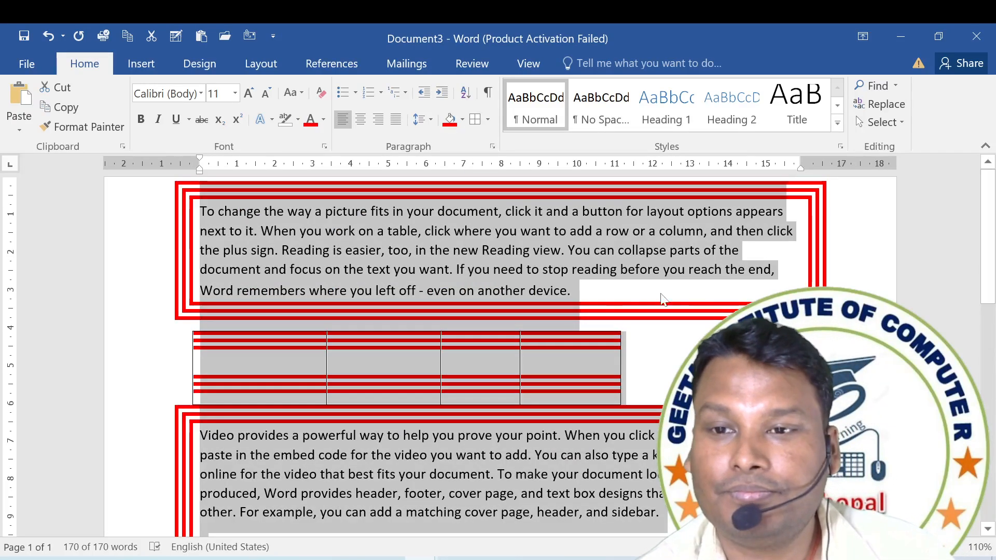
# Create a new blank document and paste the copied two paragraphs from the Office Clipboard into it.
pyautogui.hotkey('ctrl', 'n')
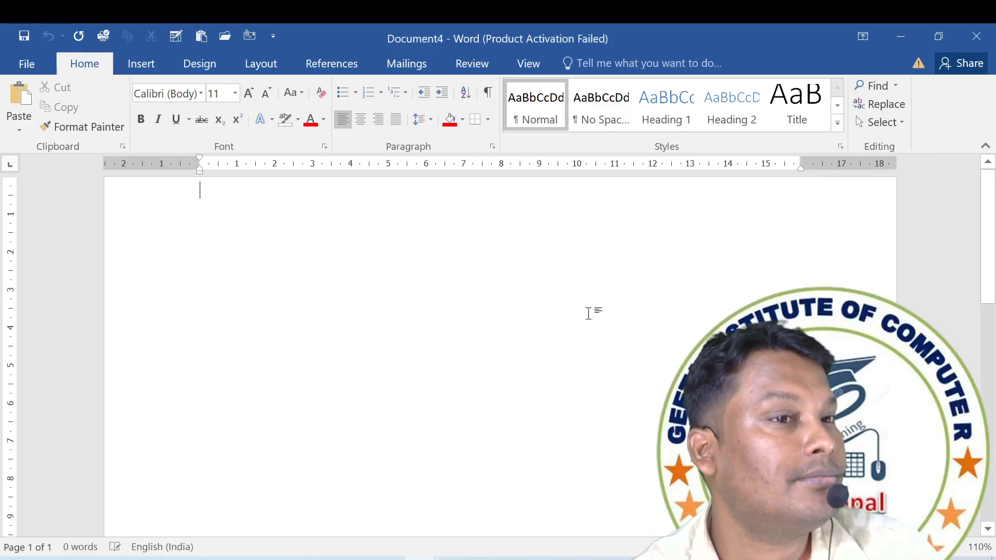
pyautogui.press('super+v')
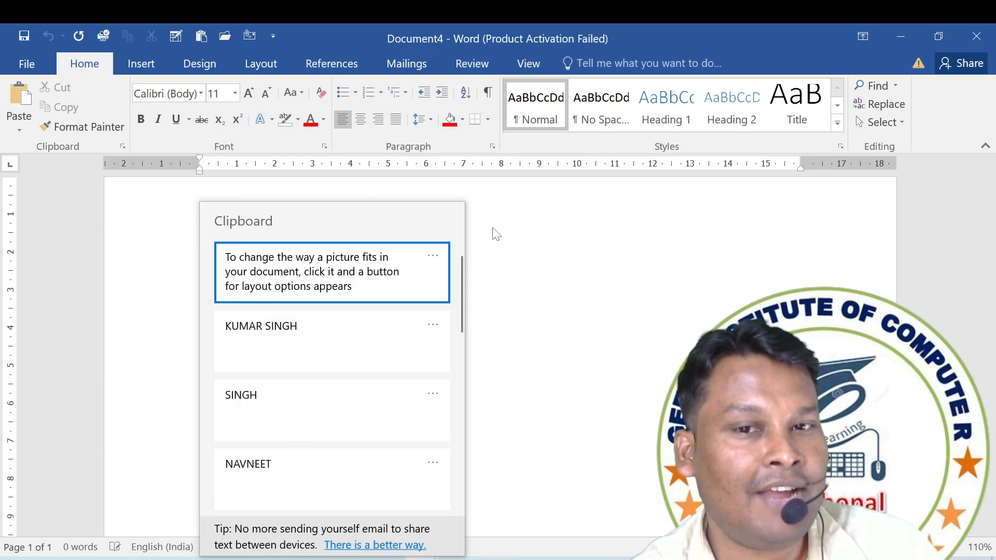
pyautogui.click(354, 195)
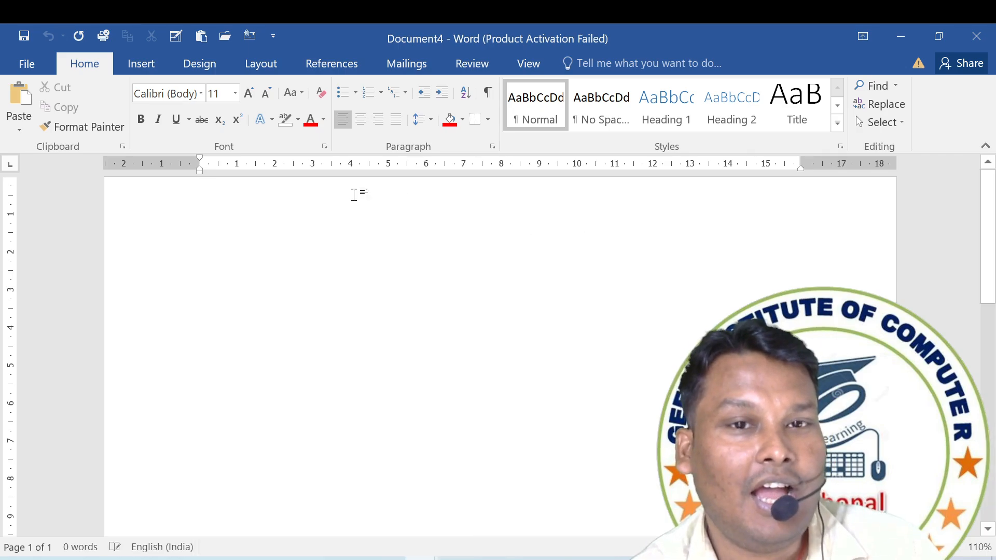
pyautogui.click(123, 146)
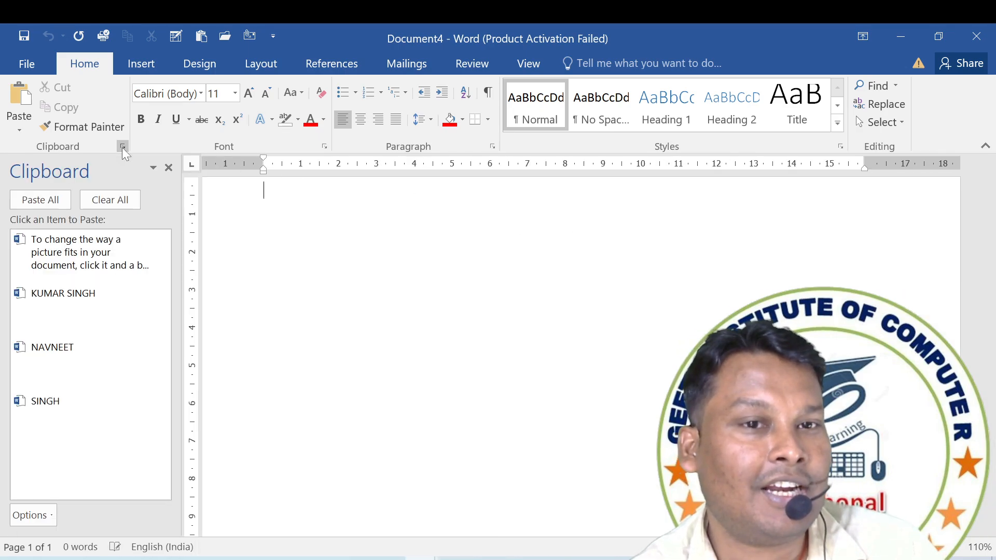
pyautogui.click(72, 254)
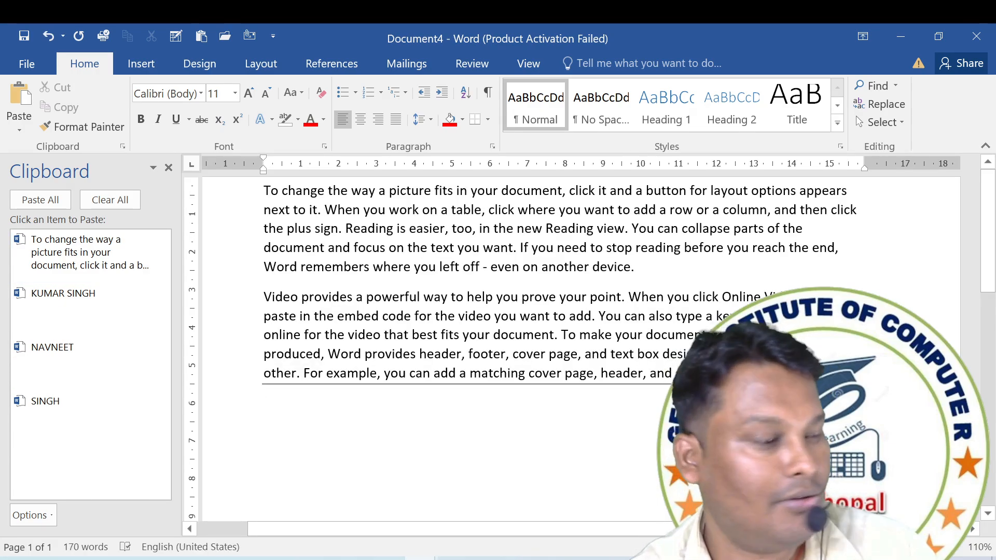
# Remove the border from the last pasted paragraph and close the Clipboard pane.
pyautogui.click(487, 120)
pyautogui.click(521, 222)
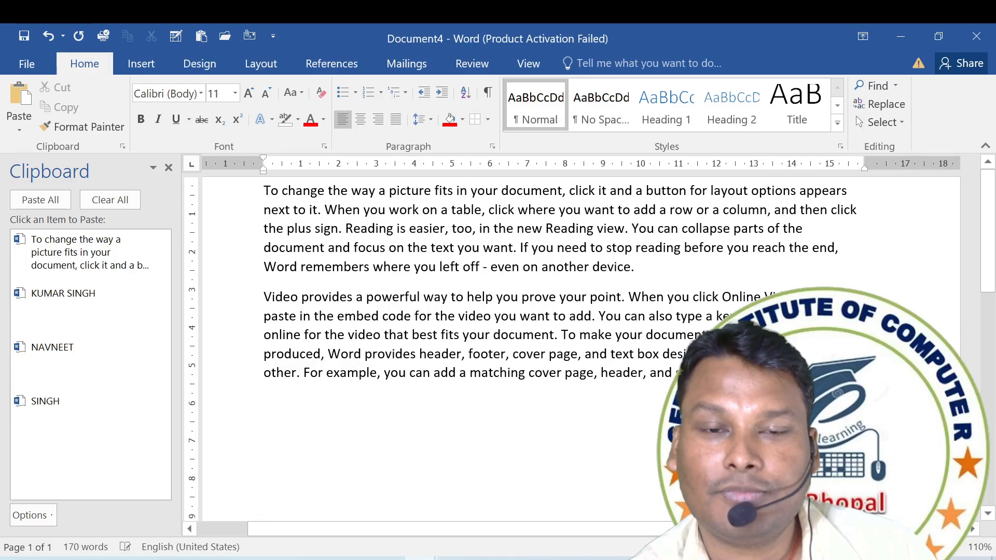
pyautogui.click(168, 168)
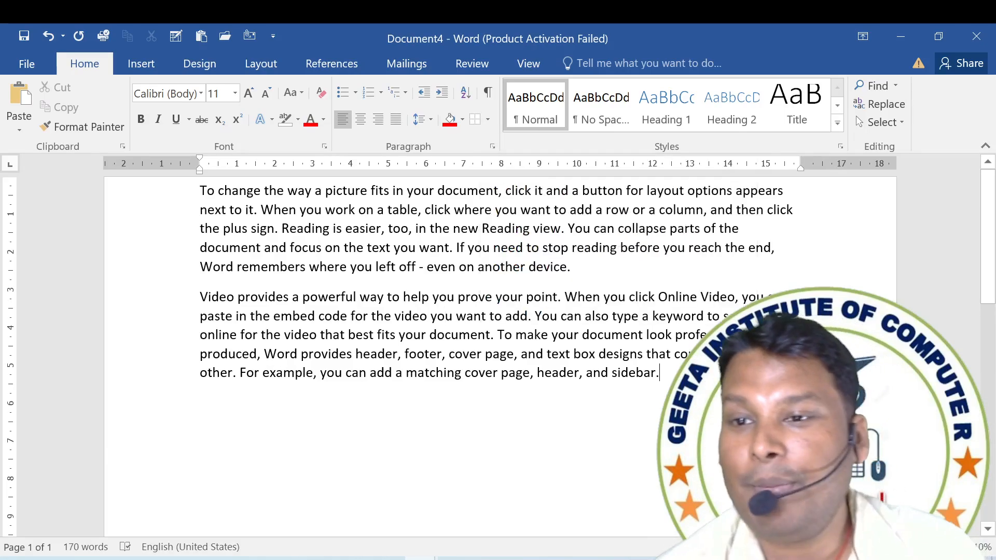
# Paste the list of names from the clipboard history below the paragraphs, leaving a blank line, and keep only its text.
pyautogui.press('Return')
pyautogui.press('Return')
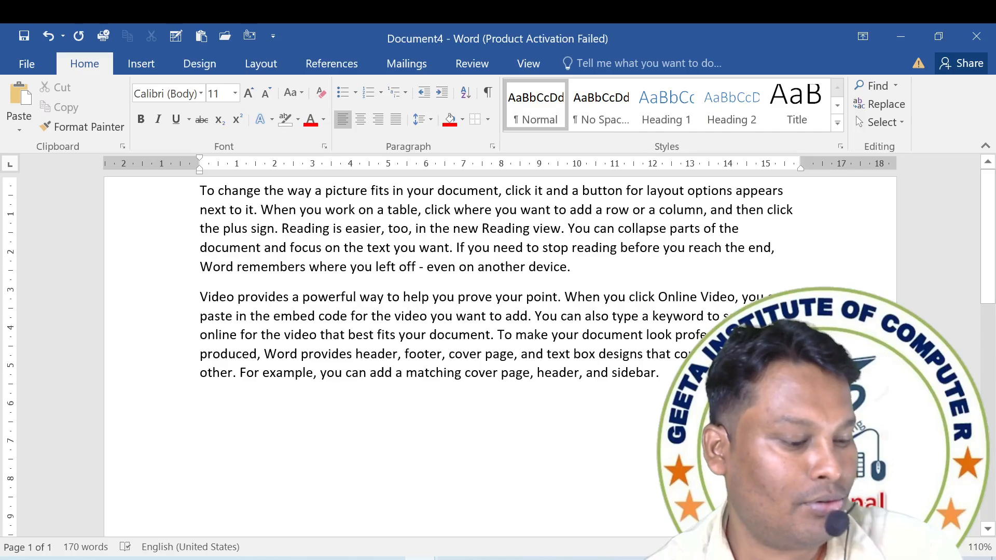
pyautogui.press('super+v')
pyautogui.scroll(-10, 311, 303)
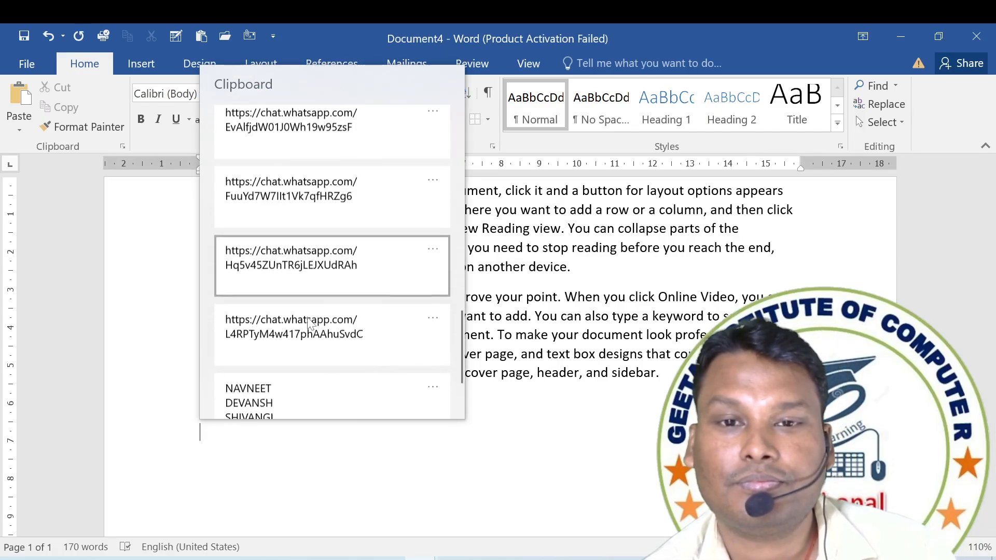
pyautogui.scroll(-2, 308, 323)
pyautogui.click(307, 328)
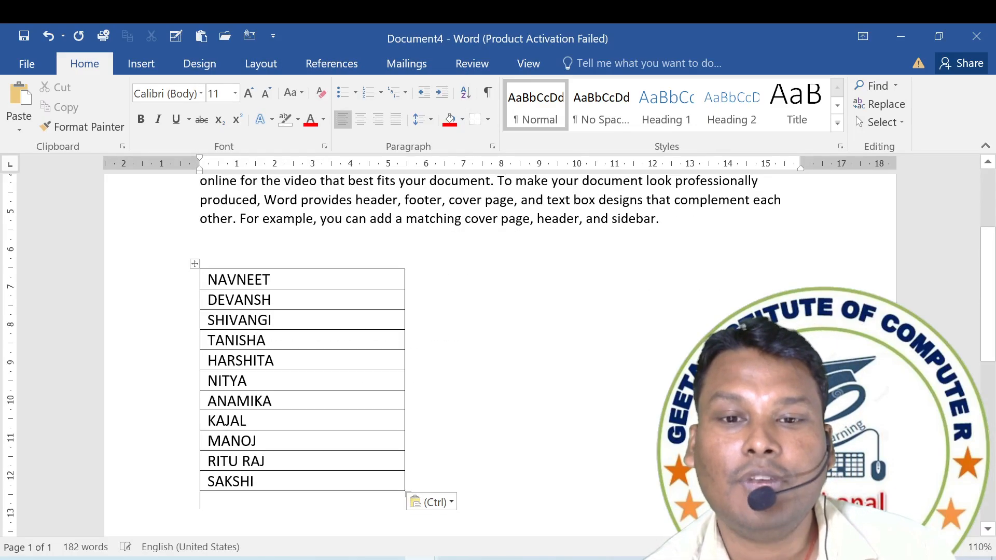
pyautogui.click(431, 502)
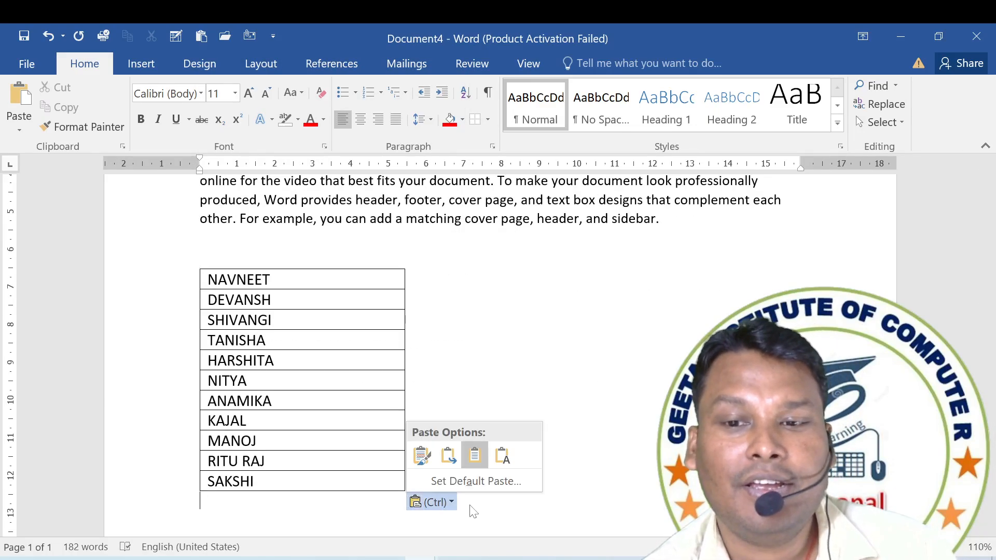
pyautogui.click(502, 456)
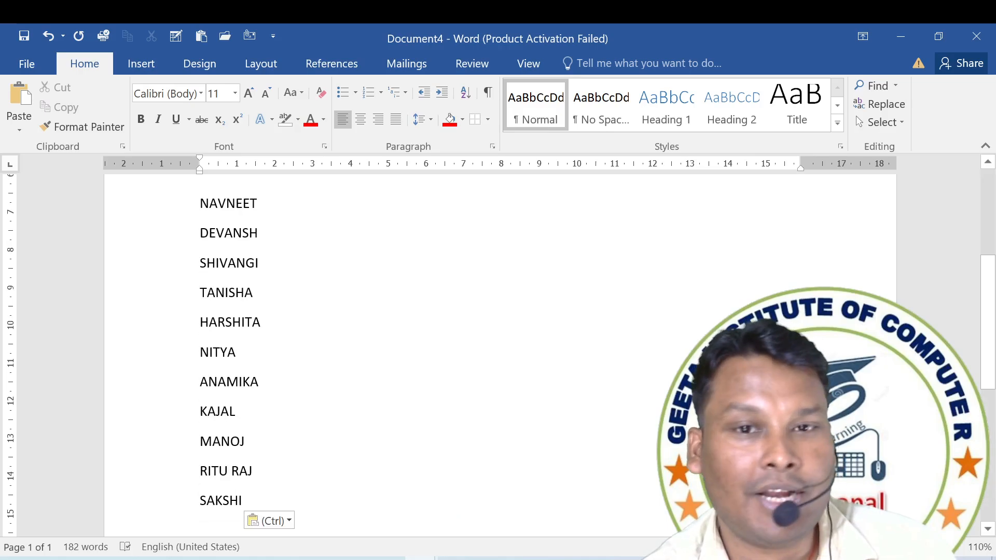
# Format the first four names in the list as hidden text.
pyautogui.moveTo(254, 292); pyautogui.dragTo(200, 204)
pyautogui.click(200, 203)
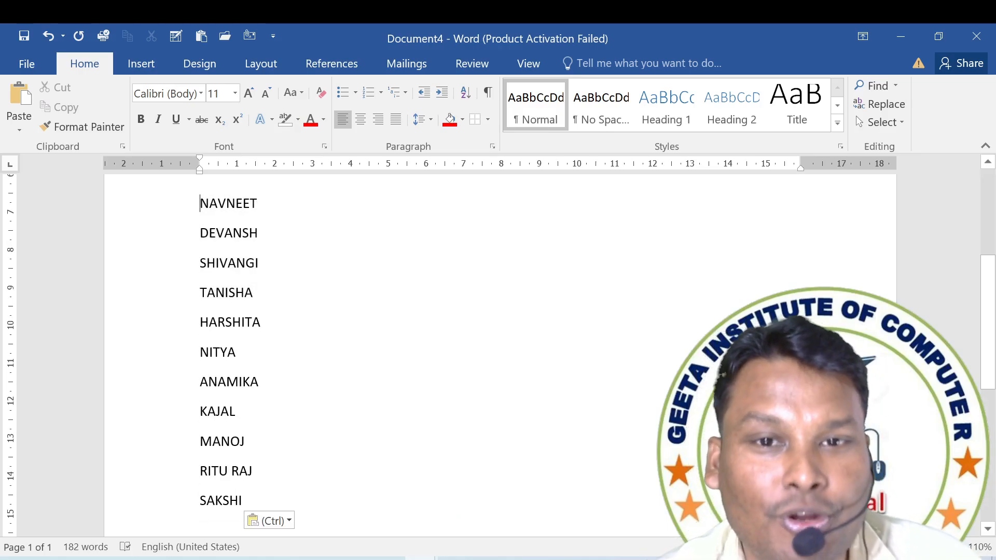
pyautogui.keyDown('shift'); pyautogui.click(253, 292); pyautogui.keyUp('shift')
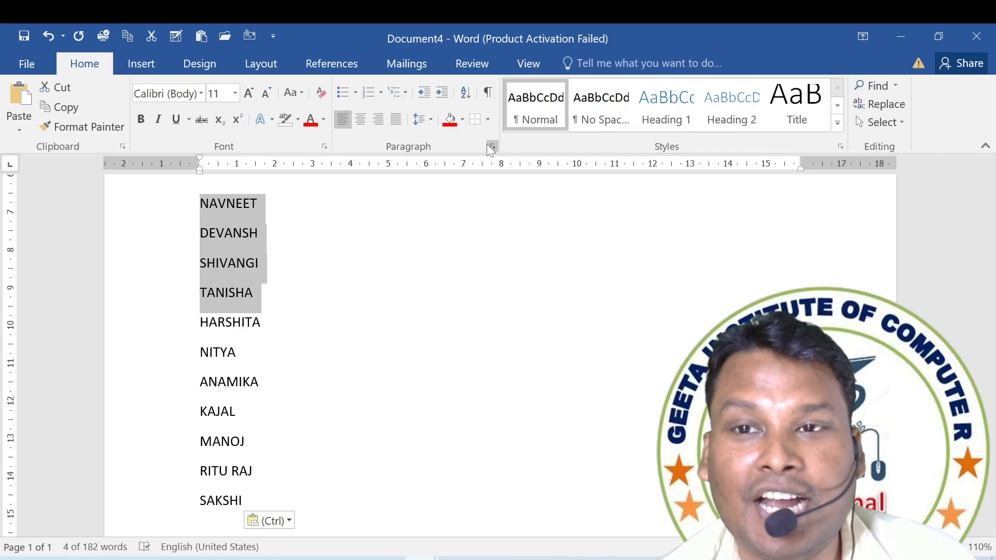
pyautogui.click(324, 147)
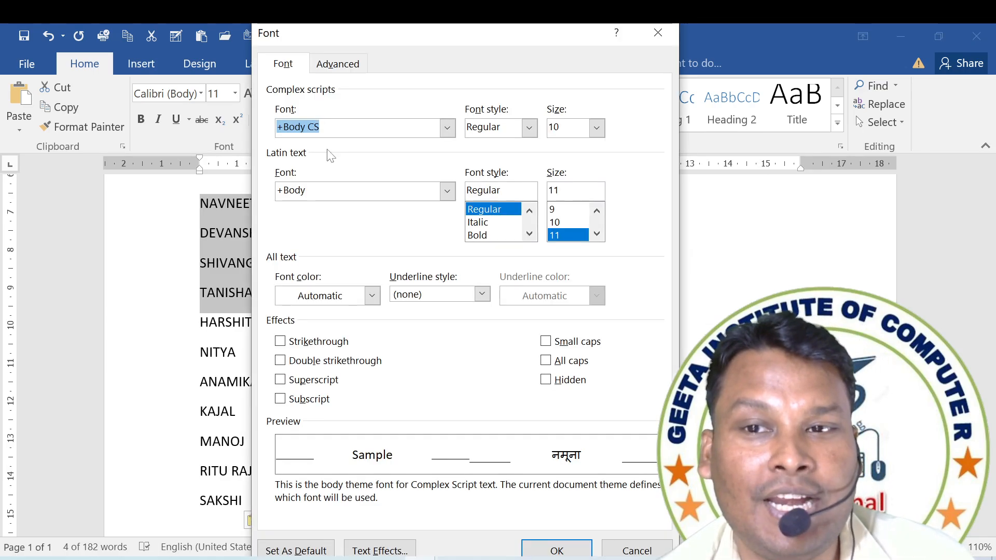
pyautogui.click(549, 381)
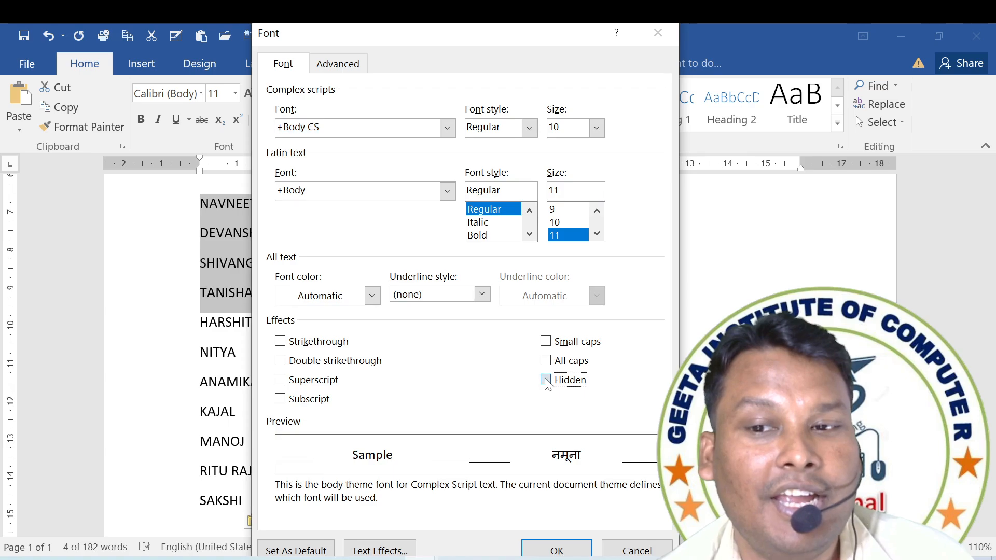
pyautogui.click(563, 551)
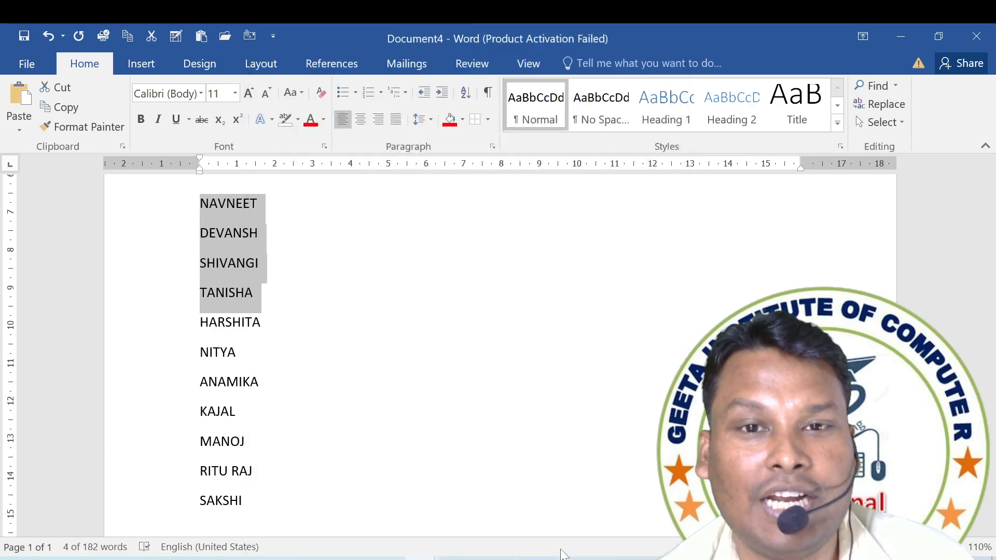
# Toggle the formatting marks on and off to compare the list with and without its hidden names.
pyautogui.scroll(3, 500, 356)
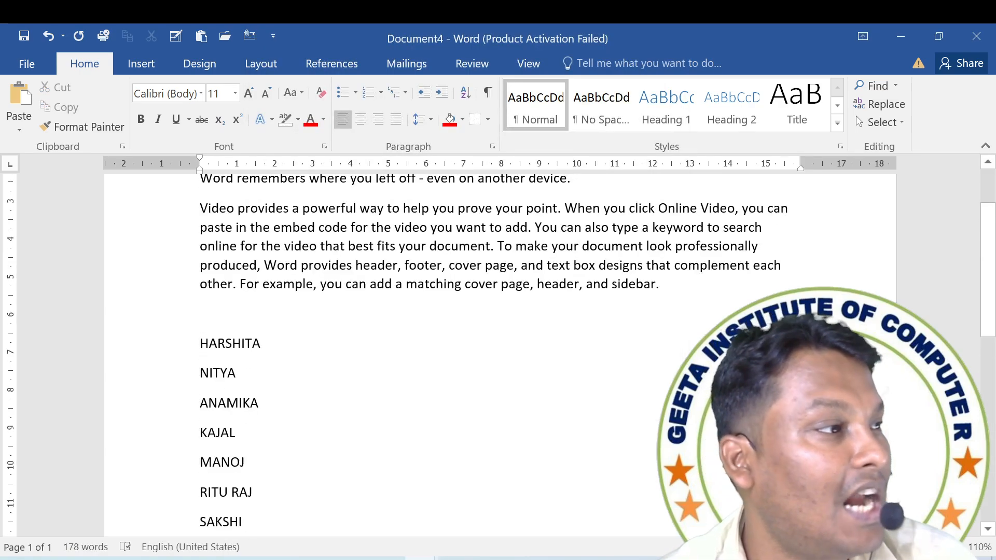
pyautogui.click(487, 95)
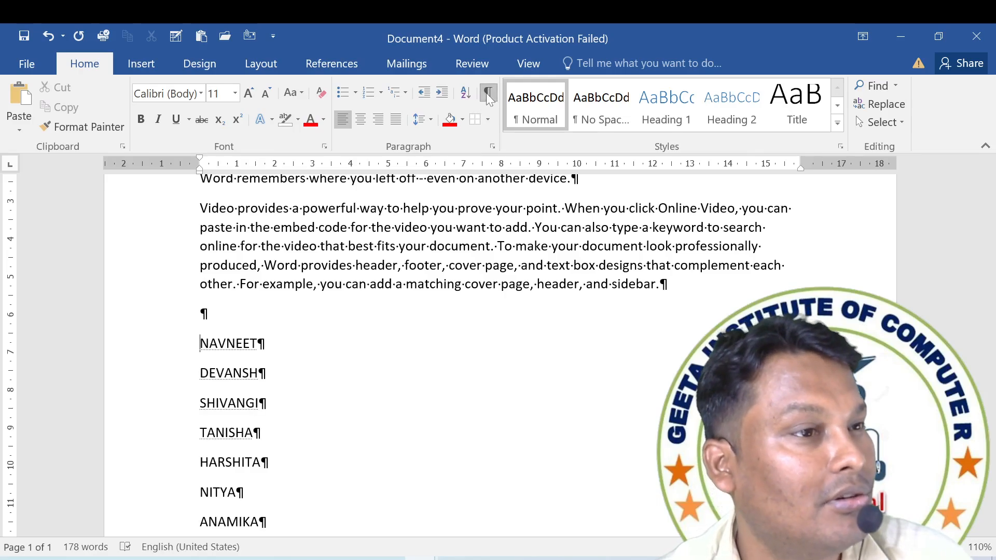
pyautogui.click(487, 93)
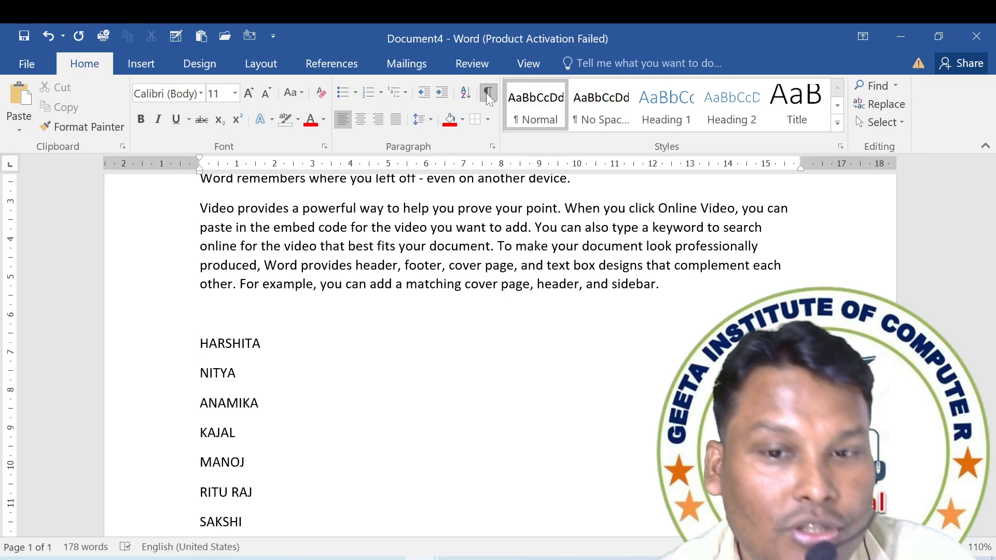
pyautogui.click(489, 96)
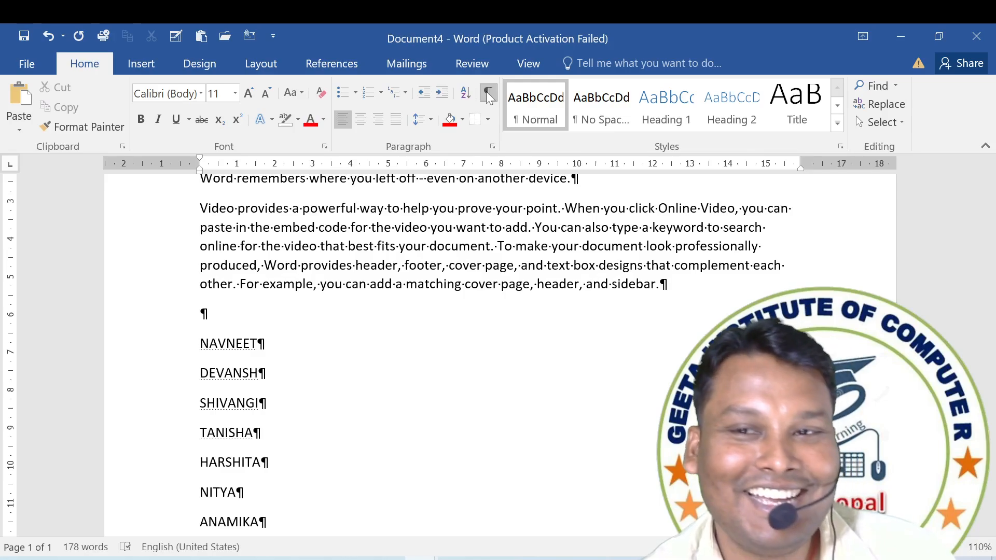
pyautogui.click(488, 96)
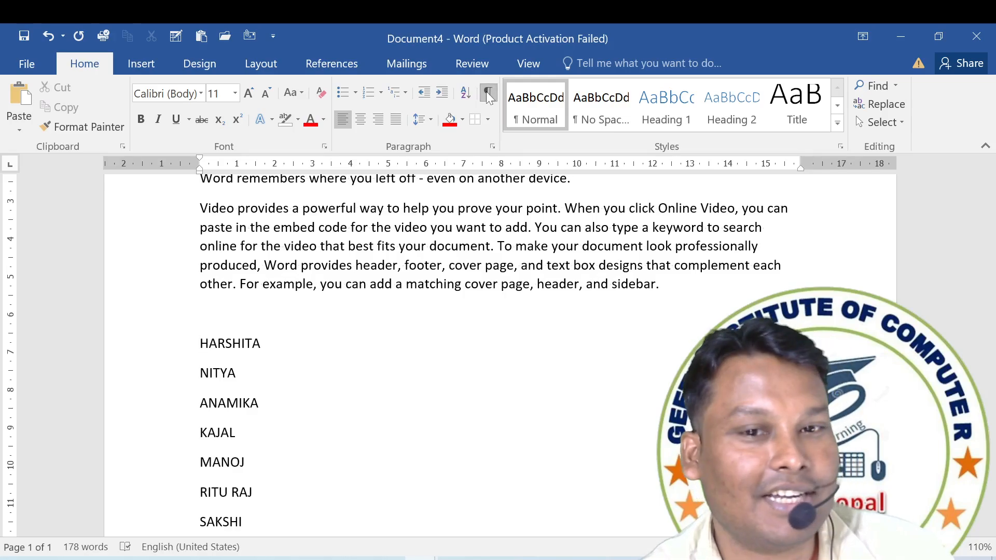
pyautogui.click(488, 96)
pyautogui.click(488, 96)
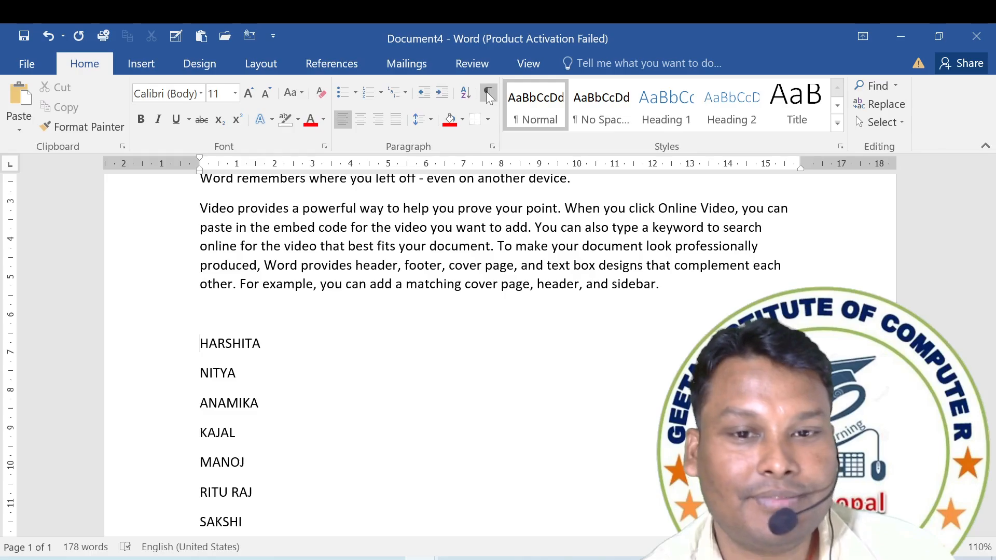
# Remove the Hidden effect from all text in the document, showing the formatting marks for the selection and turning them off at the end.
pyautogui.click(487, 98)
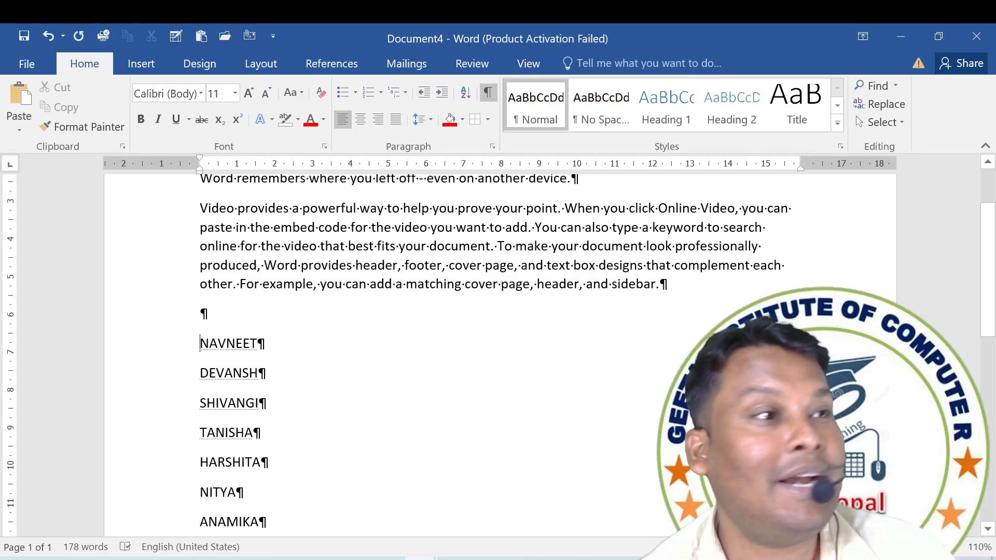
pyautogui.hotkey('ctrl', 'a')
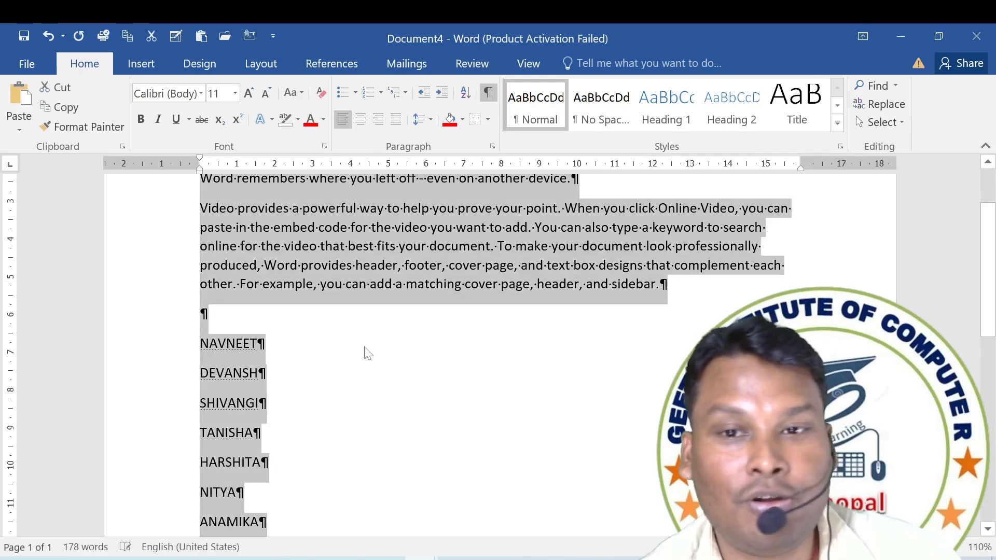
pyautogui.click(324, 146)
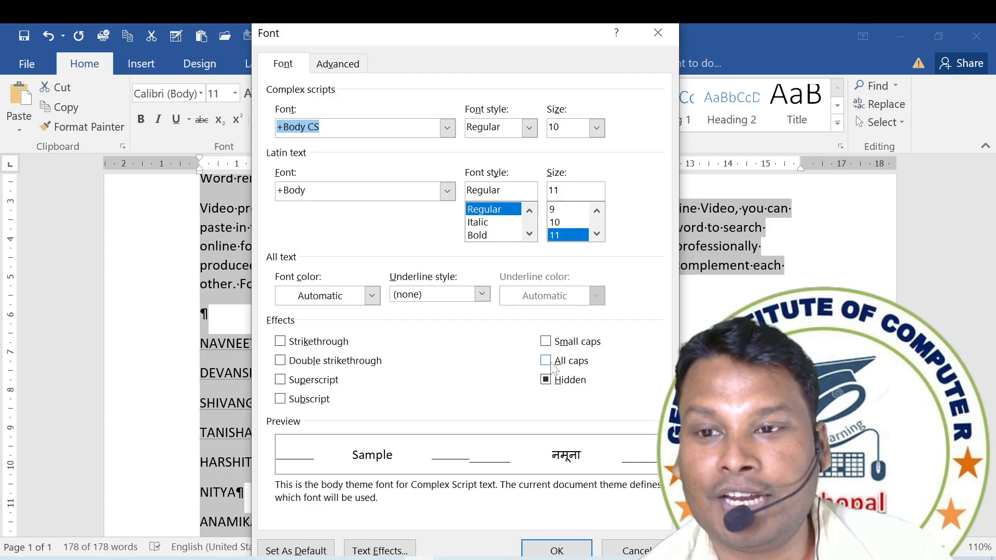
pyautogui.click(547, 379)
pyautogui.click(568, 555)
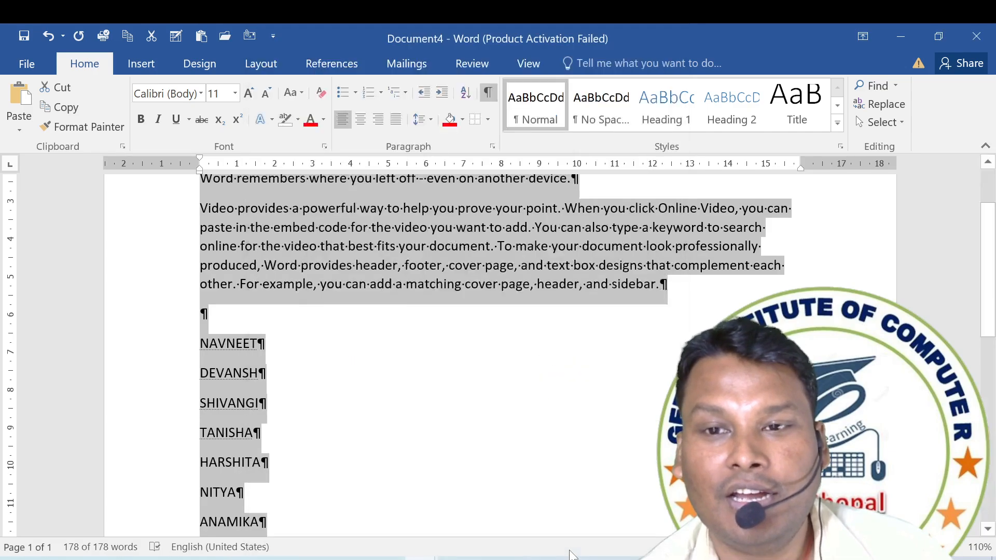
pyautogui.click(490, 94)
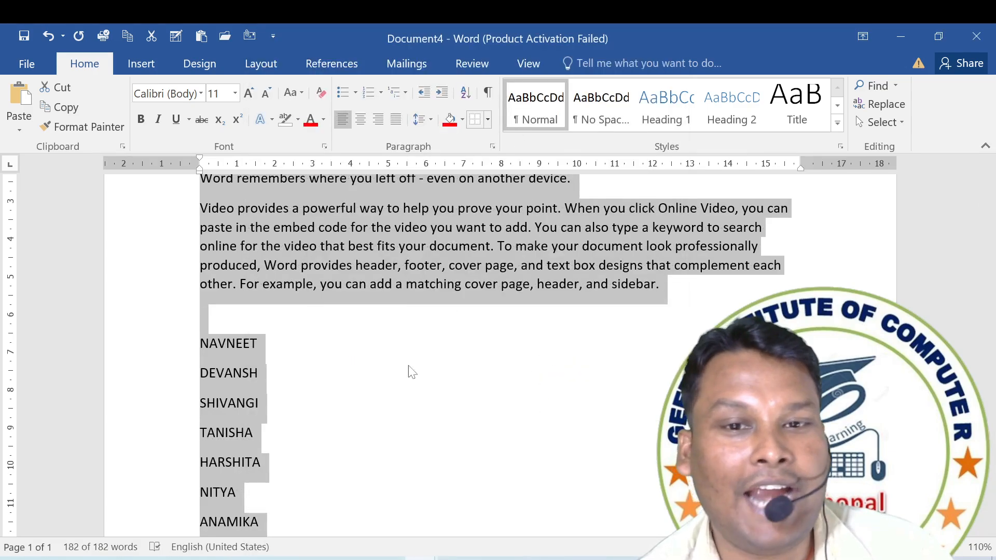
pyautogui.click(300, 367)
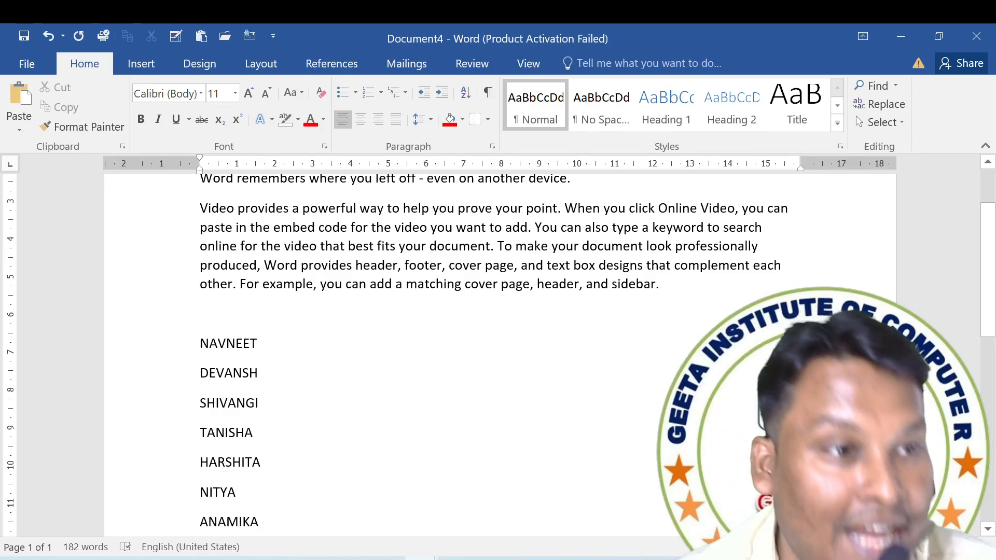
# Review the settings and effects in the Font dialog and cancel it without applying anything.
pyautogui.click(325, 146)
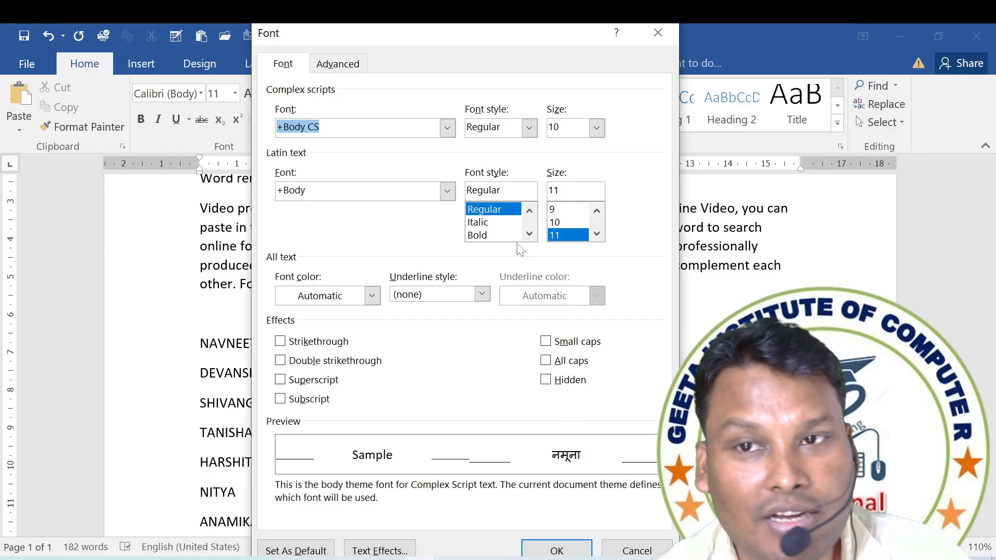
pyautogui.click(620, 551)
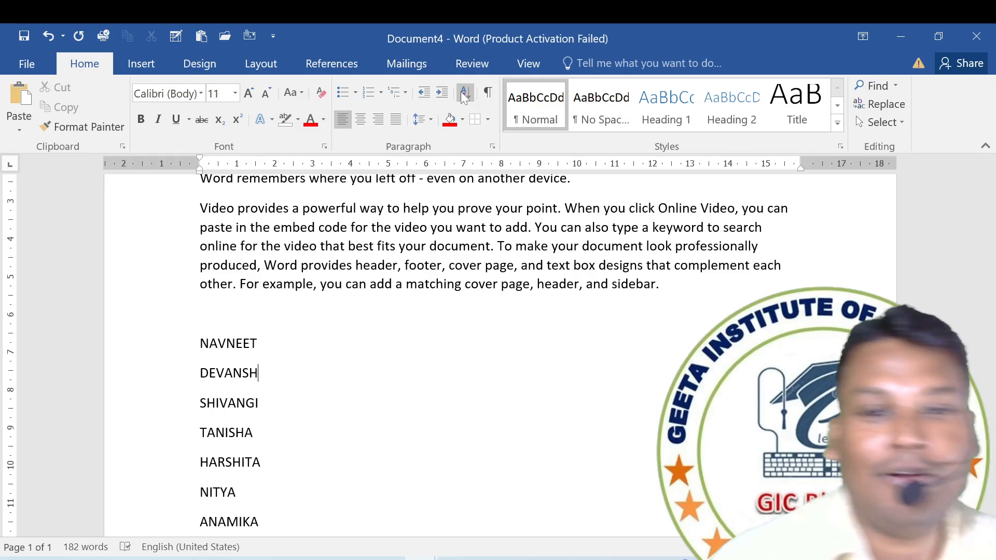
# Sort the list of names by paragraphs as text in ascending order, with no header row.
pyautogui.scroll(-3, 498, 353)
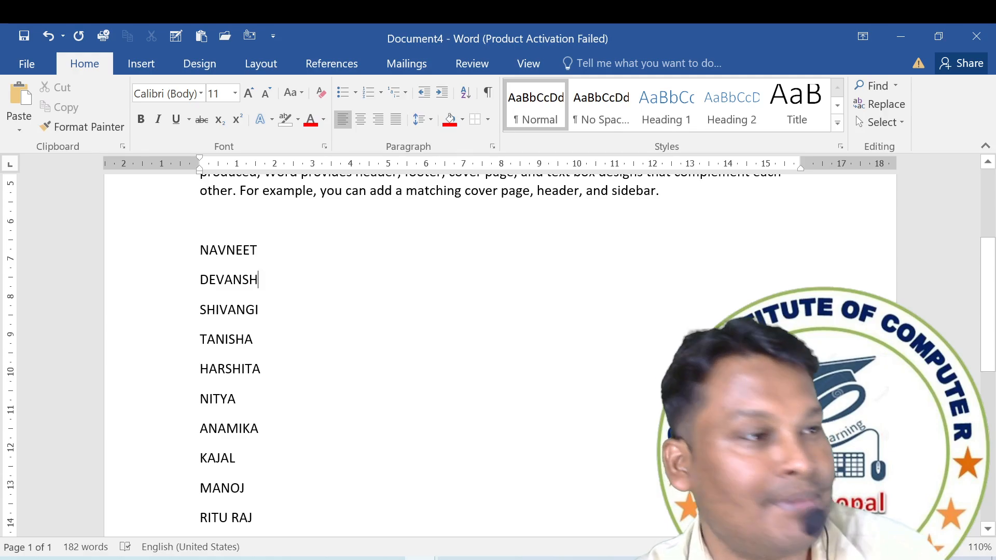
pyautogui.moveTo(200, 250); pyautogui.dragTo(265, 538)
pyautogui.click(472, 89)
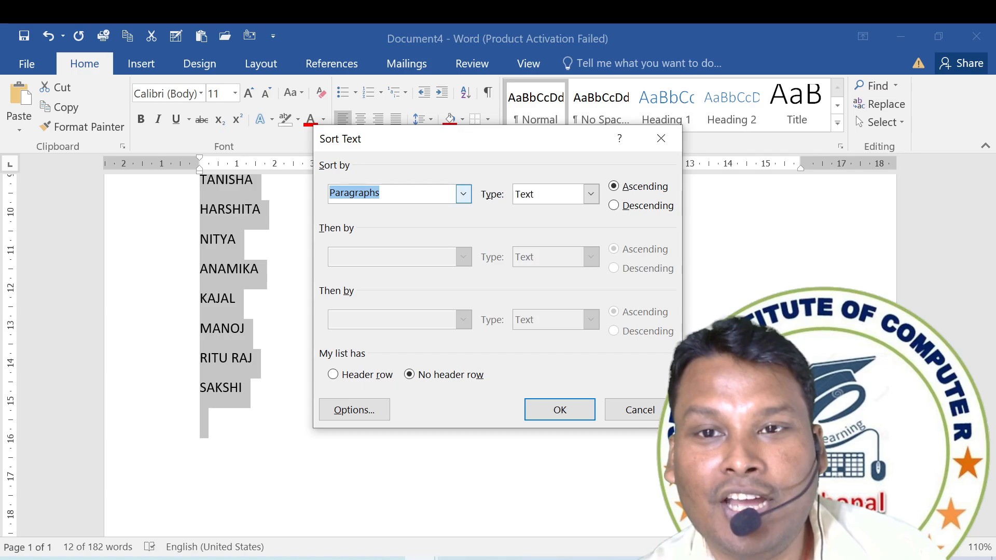
pyautogui.click(560, 411)
pyautogui.scroll(3, 349, 403)
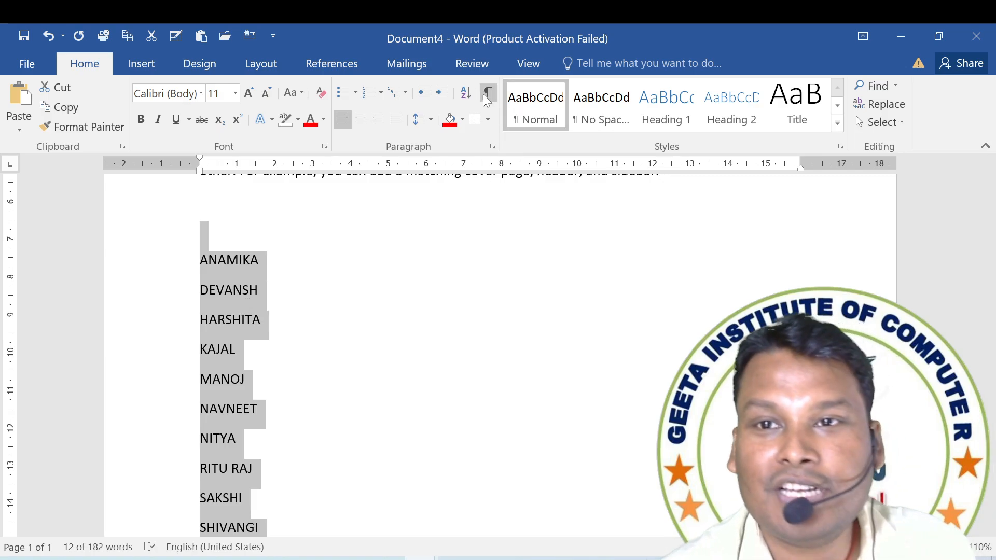
# Sort the selected list of names by paragraphs as text in descending order.
pyautogui.click(466, 93)
pyautogui.click(615, 204)
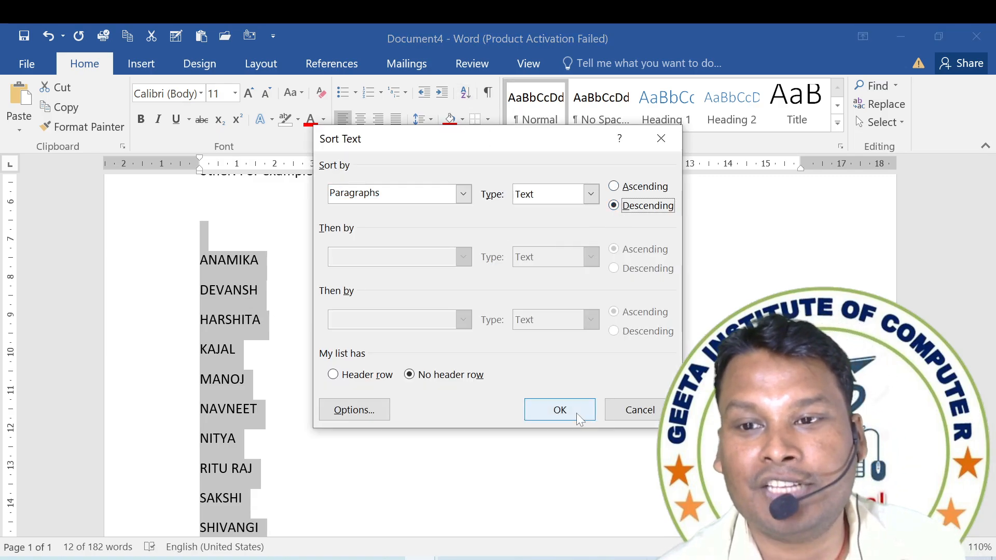
pyautogui.click(571, 413)
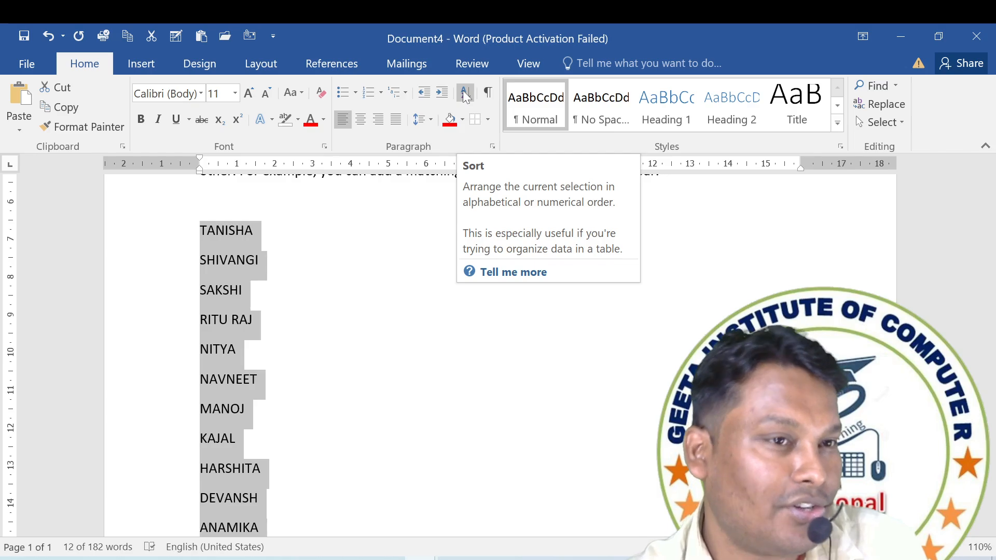
pyautogui.scroll(3, 462, 207)
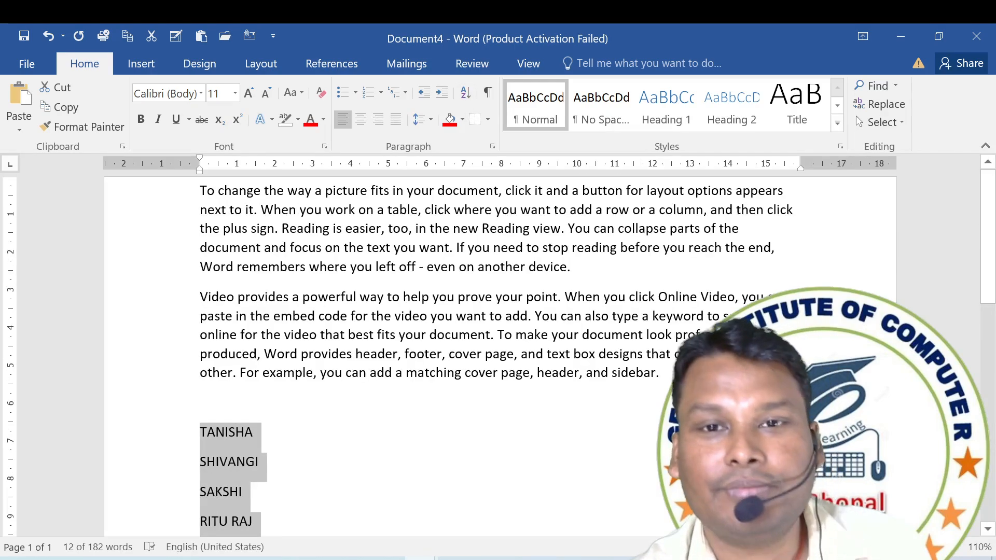
# Increase the left indent of the first paragraph by five levels.
pyautogui.click(200, 210)
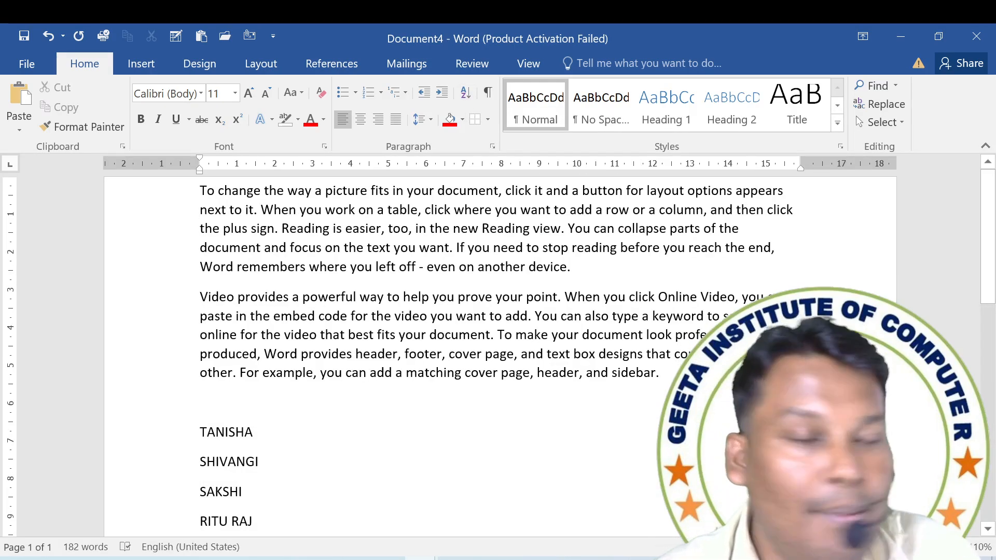
pyautogui.click(440, 93)
pyautogui.click(441, 93)
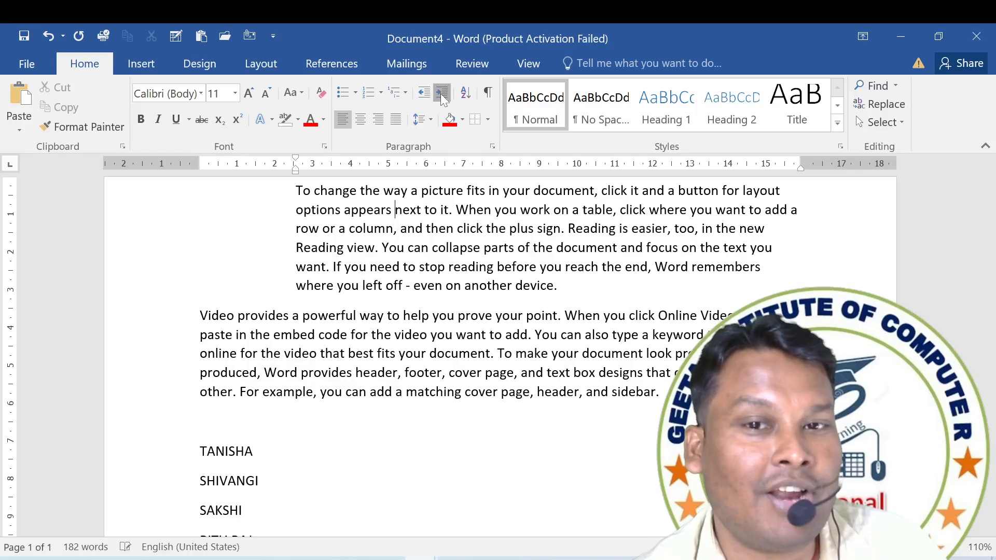
pyautogui.click(441, 94)
pyautogui.click(441, 93)
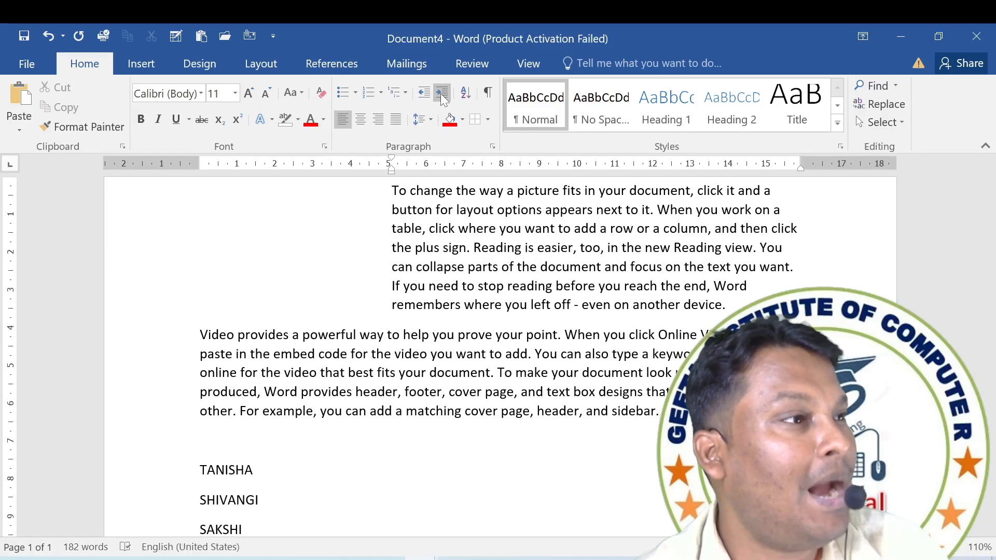
pyautogui.click(440, 94)
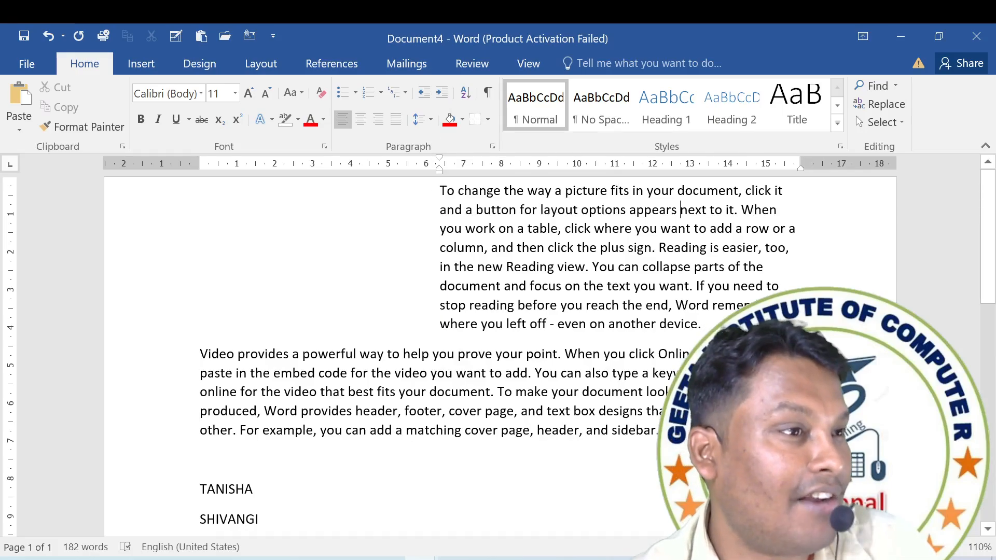
# Decrease the first paragraph's indent level by level back to the left margin.
pyautogui.click(423, 94)
pyautogui.click(423, 95)
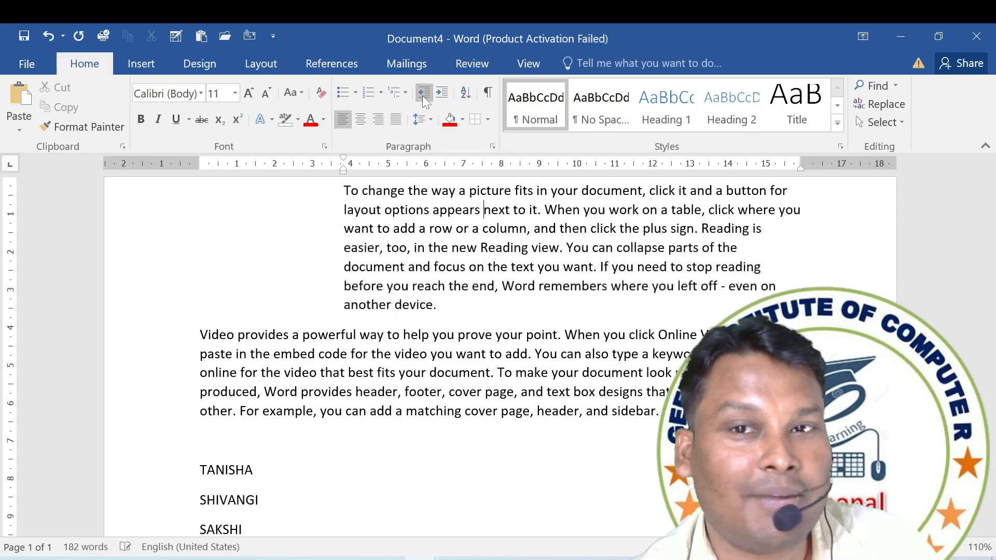
pyautogui.click(422, 95)
pyautogui.click(441, 94)
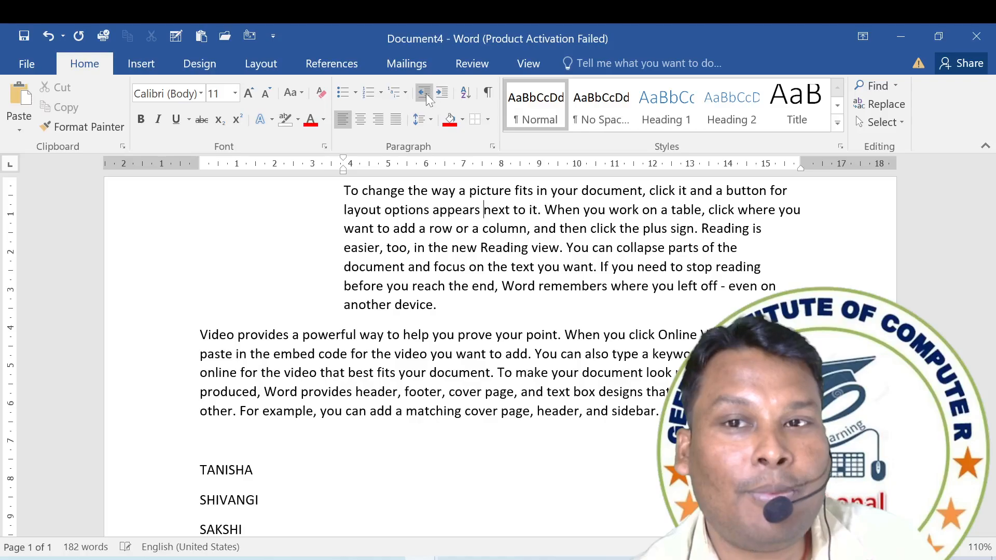
pyautogui.click(426, 94)
pyautogui.click(426, 94)
pyautogui.click(424, 94)
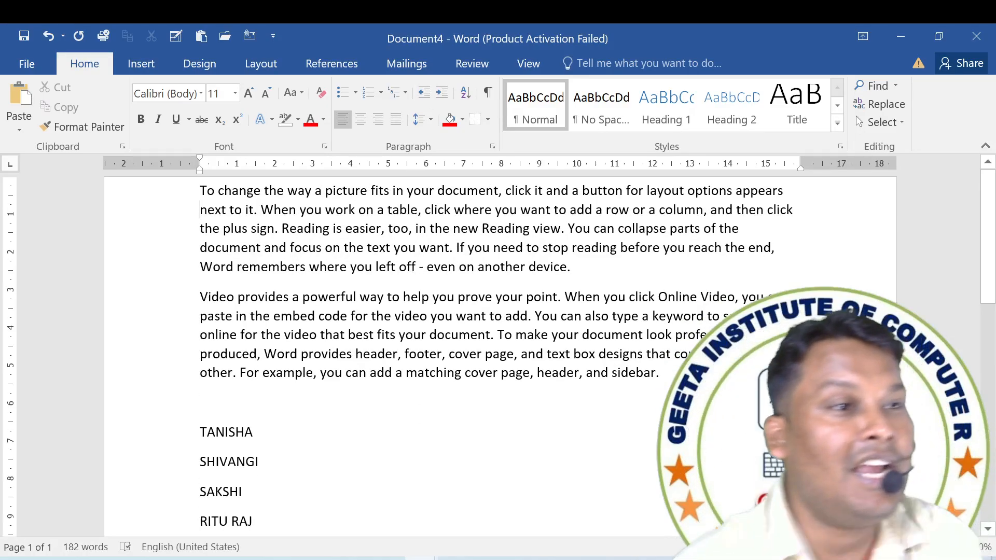
# Indent the first paragraph by three levels once more and return it to the left margin.
pyautogui.click(442, 99)
pyautogui.click(442, 99)
pyautogui.click(443, 100)
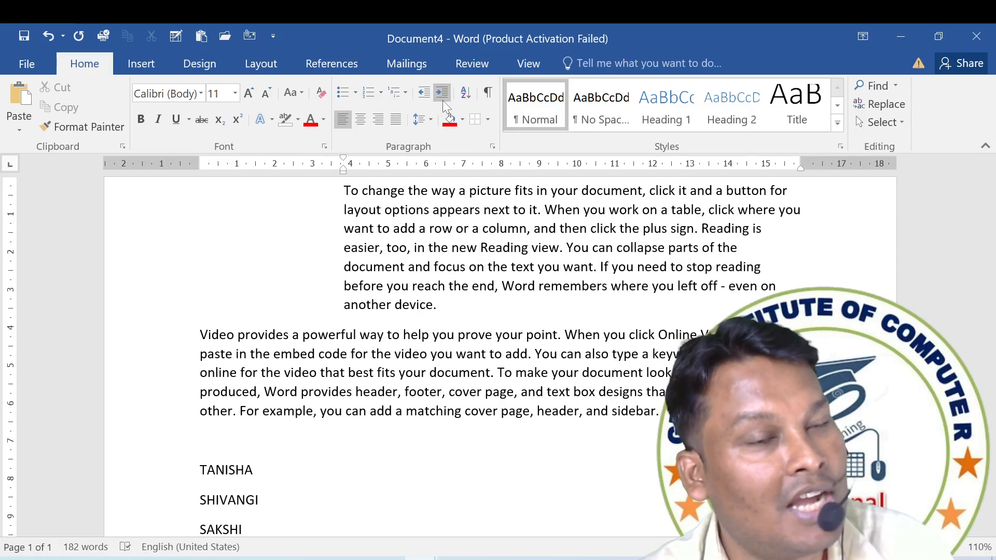
pyautogui.click(428, 99)
pyautogui.click(428, 99)
pyautogui.click(428, 98)
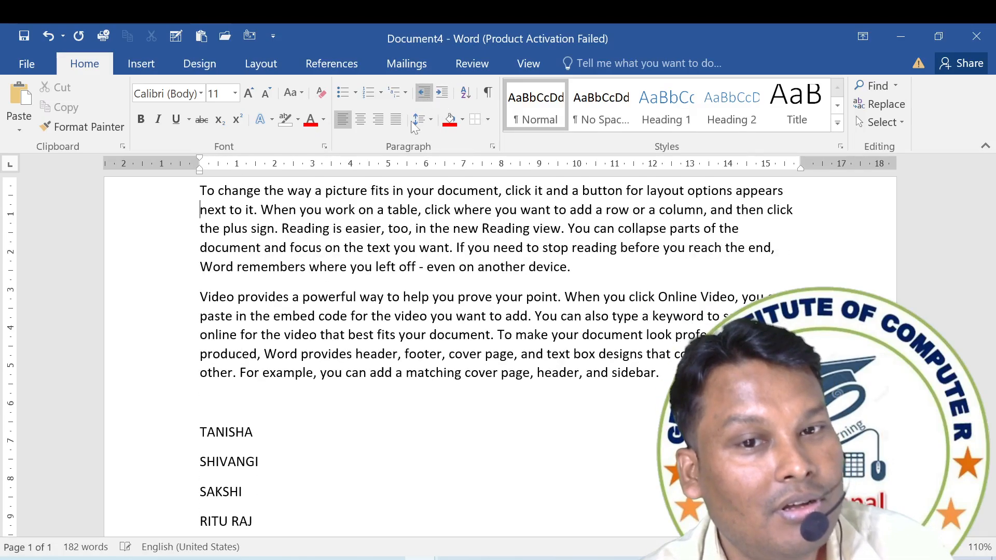
# Select the entire document and increase its left indent by five levels.
pyautogui.click(265, 296)
pyautogui.hotkey('ctrl', 'a')
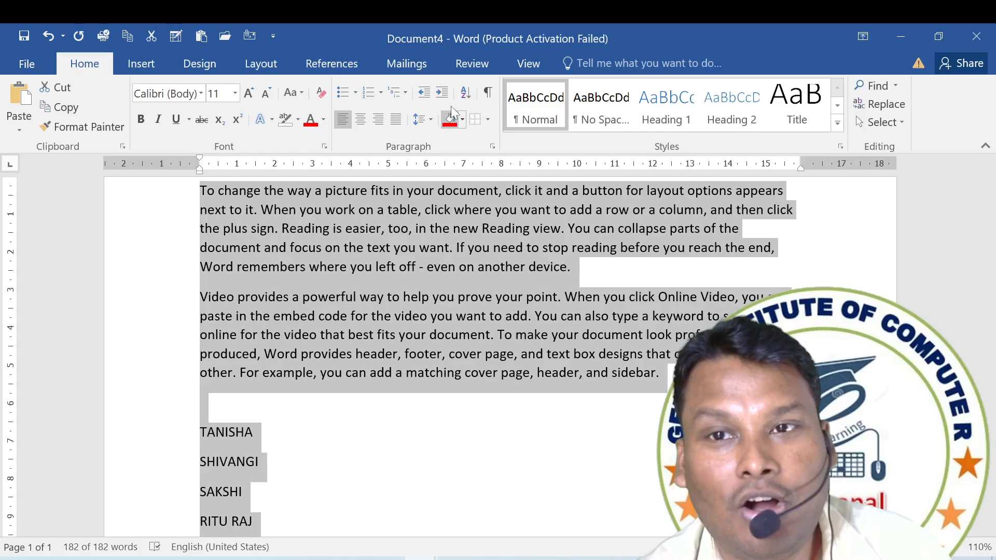
pyautogui.click(445, 95)
pyautogui.click(444, 95)
pyautogui.click(444, 94)
pyautogui.click(444, 94)
pyautogui.click(444, 94)
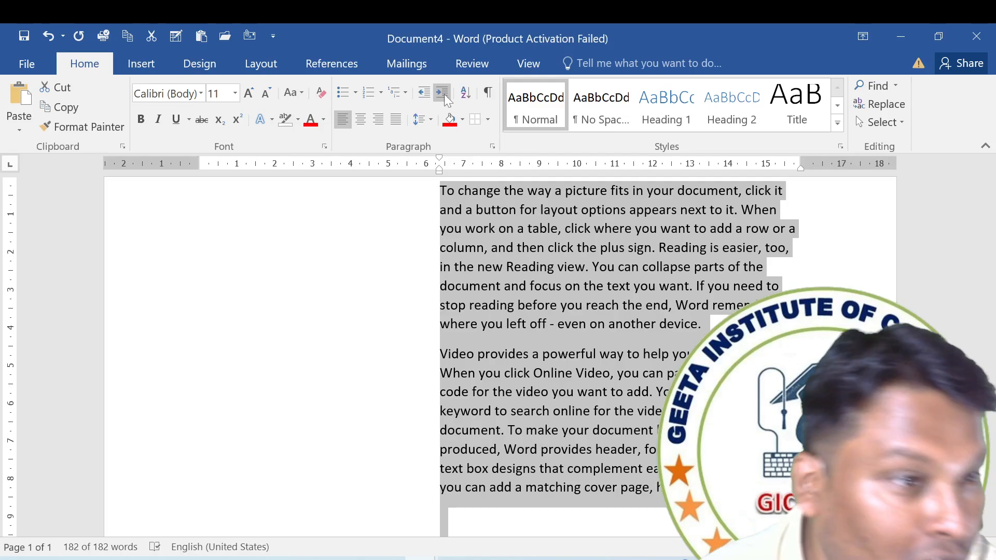
# Undo the indent increases applied to the whole document.
pyautogui.hotkey('ctrl', 'z')
pyautogui.hotkey('ctrl', 'z')
pyautogui.hotkey('ctrl', 'z')
pyautogui.hotkey('ctrl', 'z')
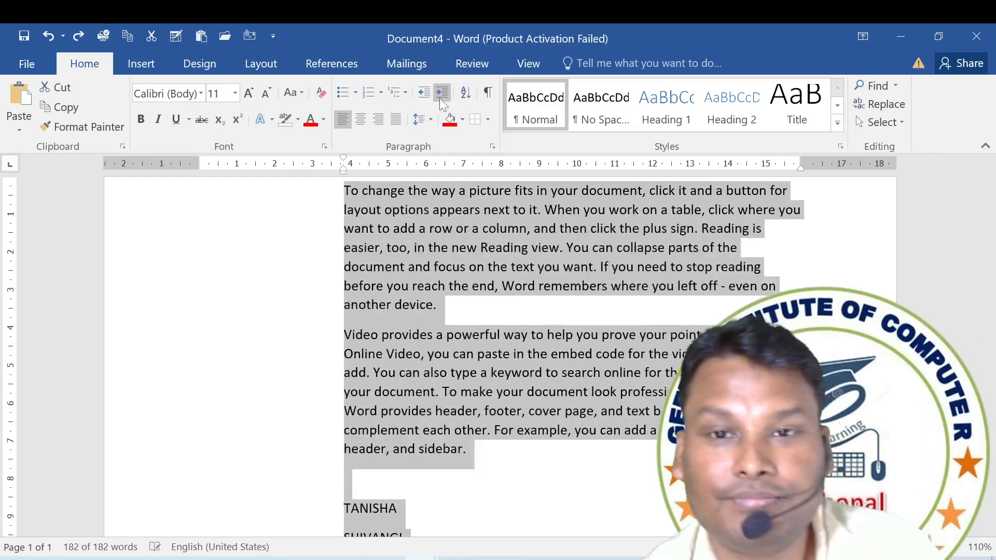
pyautogui.hotkey('ctrl', 'z')
pyautogui.hotkey('ctrl', 'z')
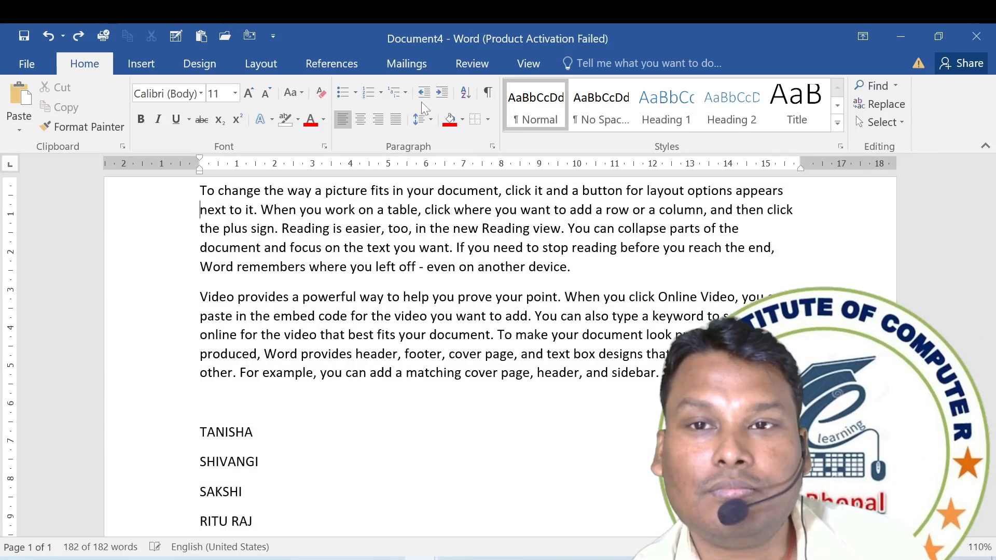
# View the multilevel list library and close it without applying a list style.
pyautogui.click(403, 93)
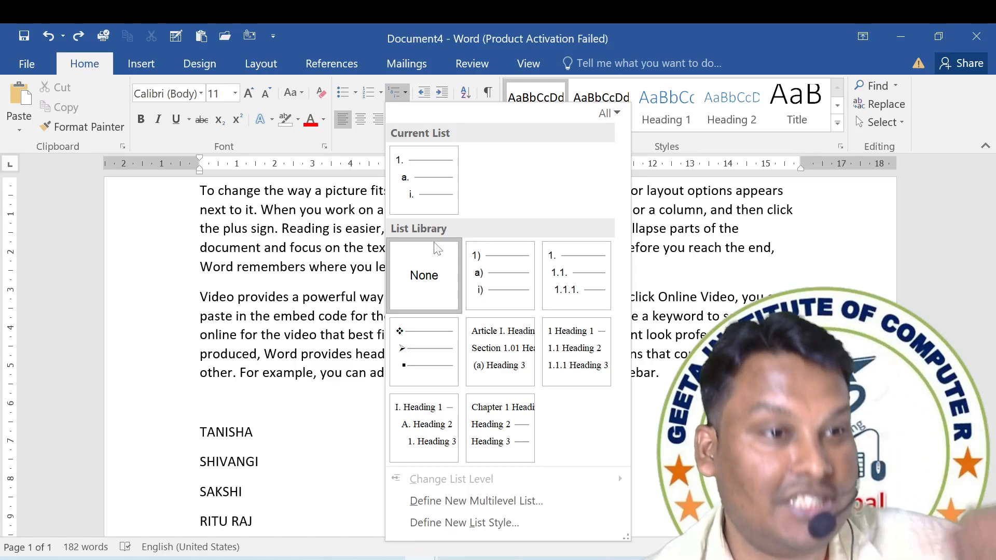
pyautogui.click(372, 244)
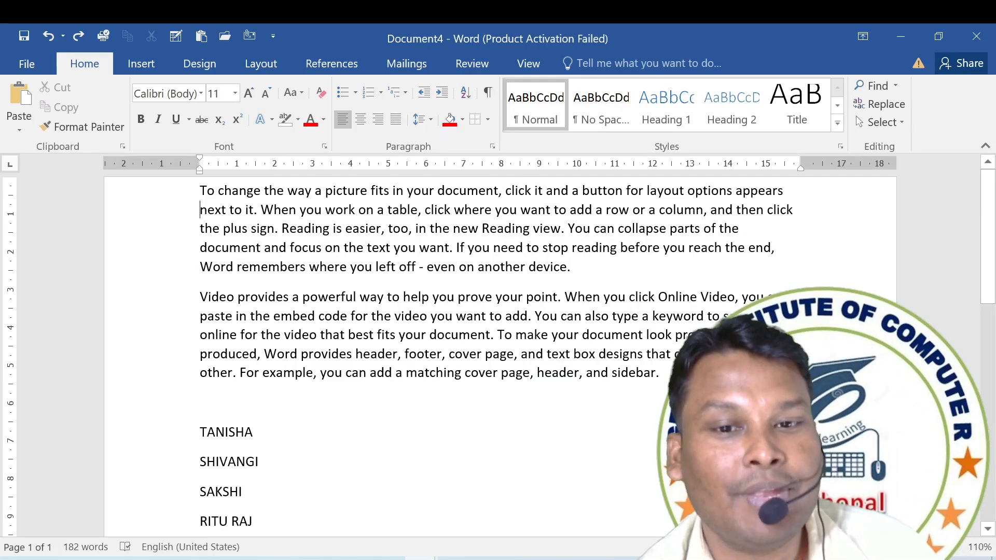
# Select the whole list of names and view the bullet library without applying a bullet.
pyautogui.scroll(-3, 372, 245)
pyautogui.scroll(-2, 498, 353)
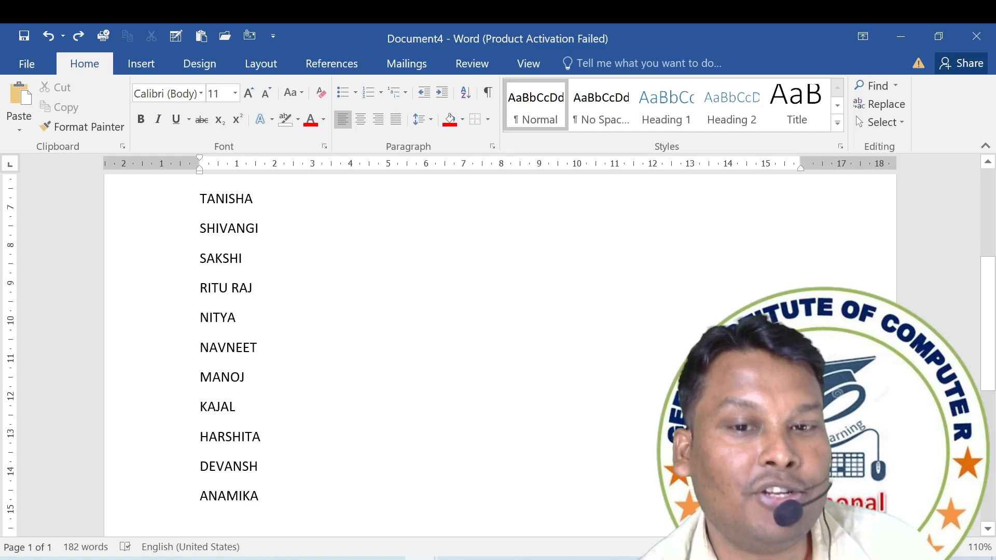
pyautogui.moveTo(264, 497); pyautogui.dragTo(164, 196)
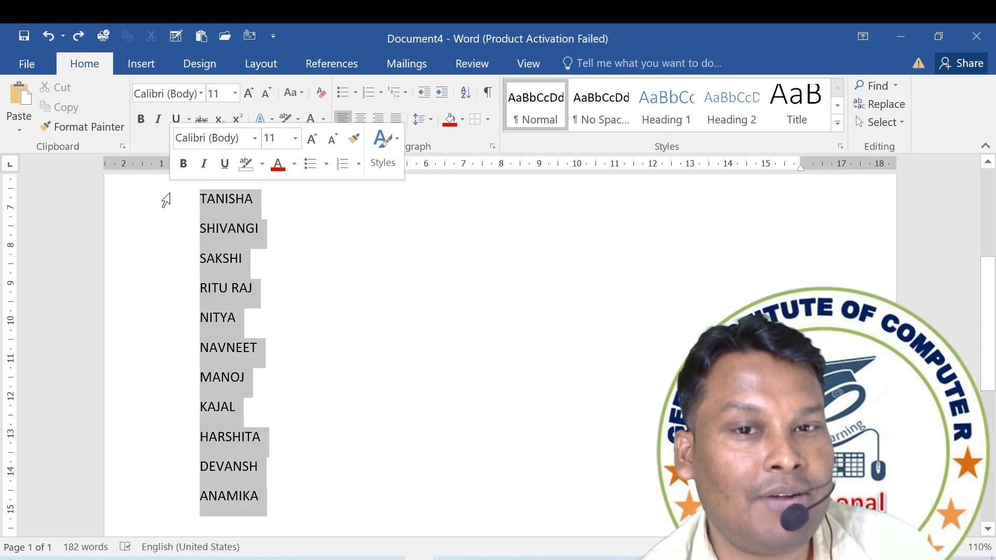
pyautogui.click(355, 93)
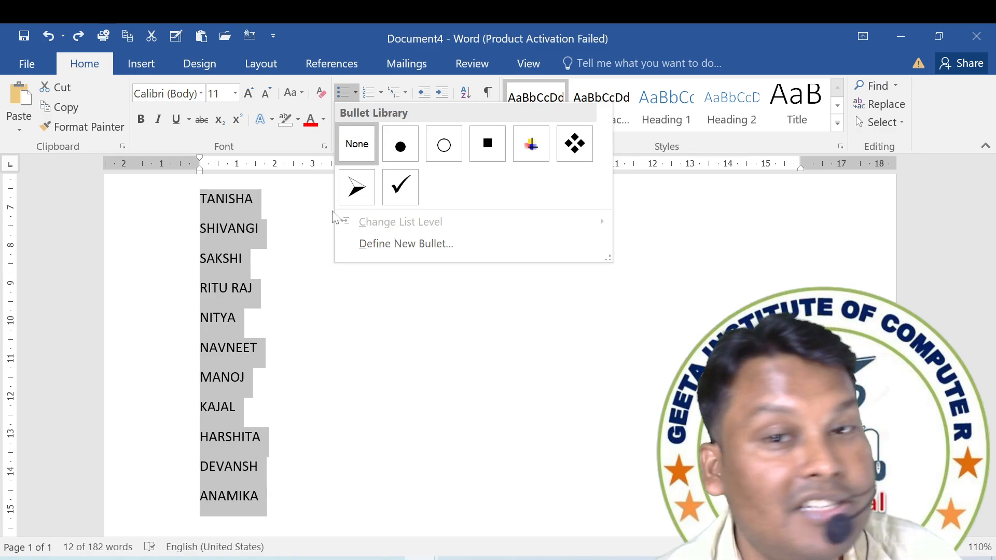
pyautogui.press('Escape')
# Select the second name in the list and view the bullet library's list-level option without applying a bullet.
pyautogui.click(269, 208)
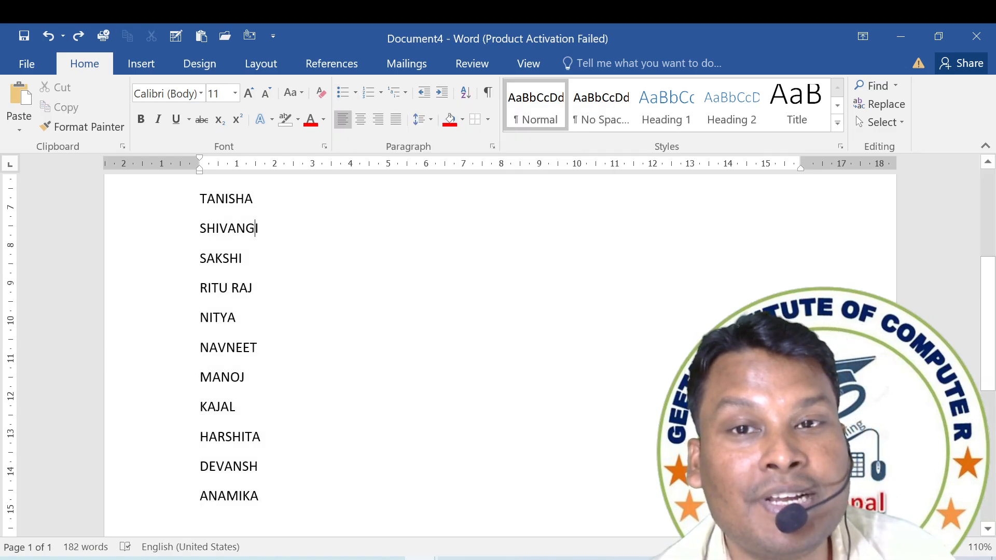
pyautogui.click(352, 93)
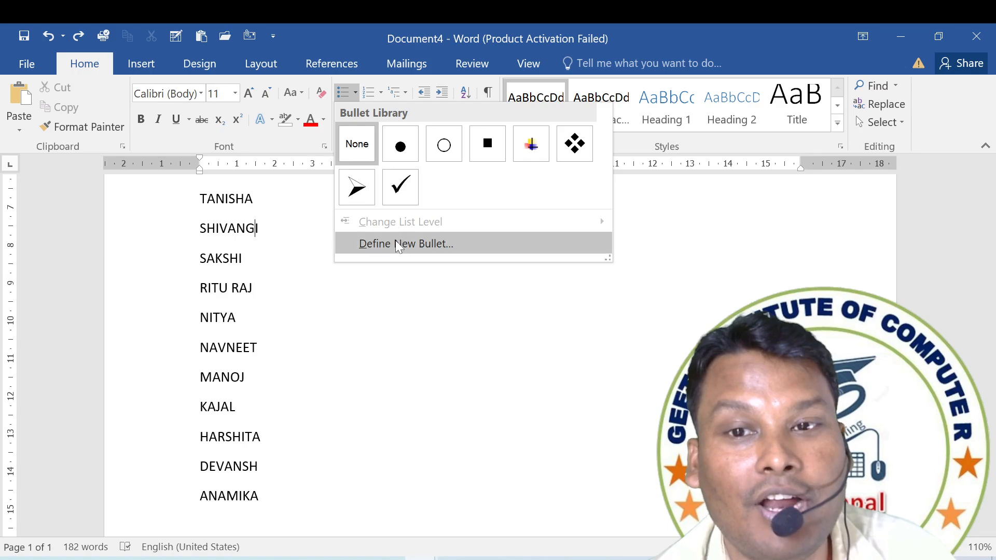
pyautogui.click(269, 221)
pyautogui.moveTo(268, 226); pyautogui.dragTo(201, 229)
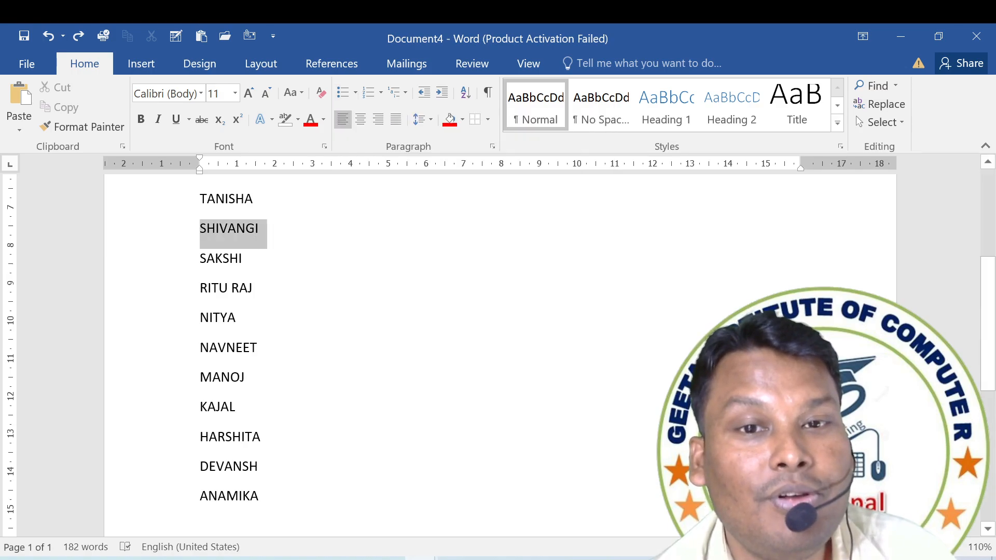
pyautogui.click(354, 95)
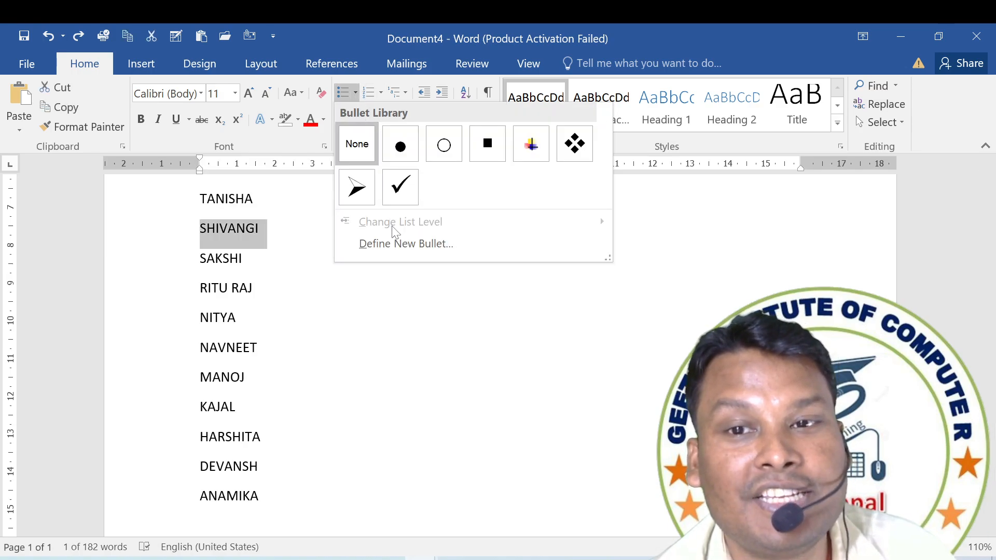
pyautogui.click(256, 235)
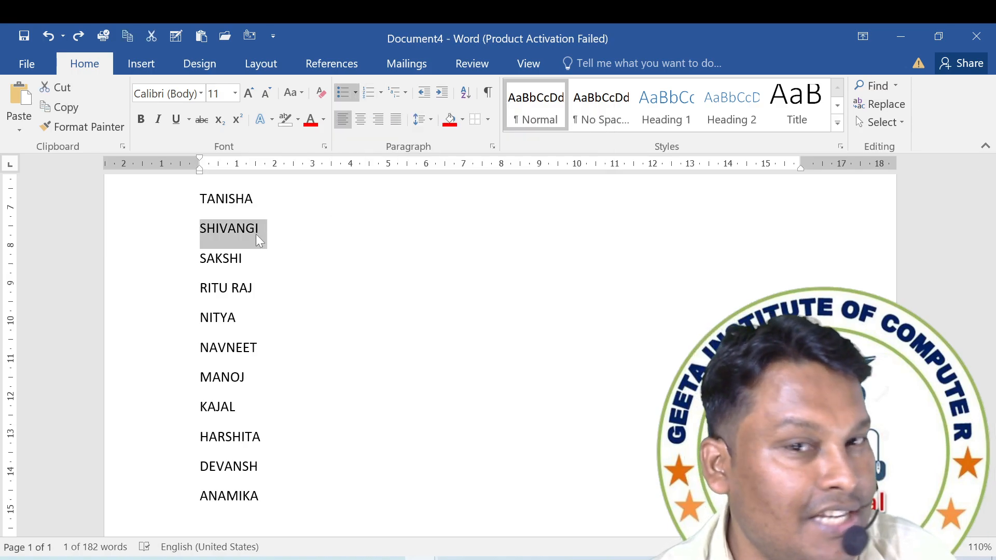
# Push the second name in the list over with a space and a tab, and recheck the bullet library for it.
pyautogui.click(201, 229)
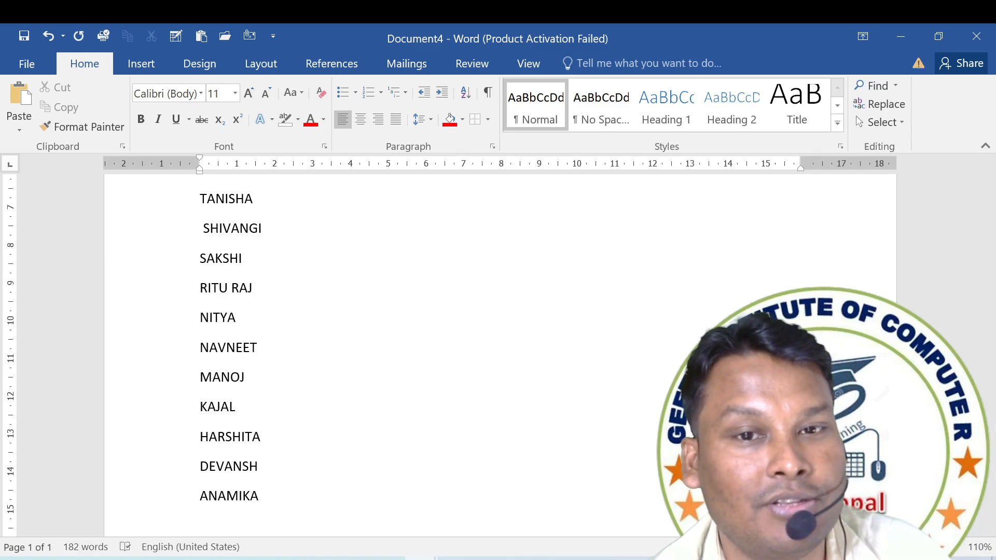
pyautogui.press('Tab')
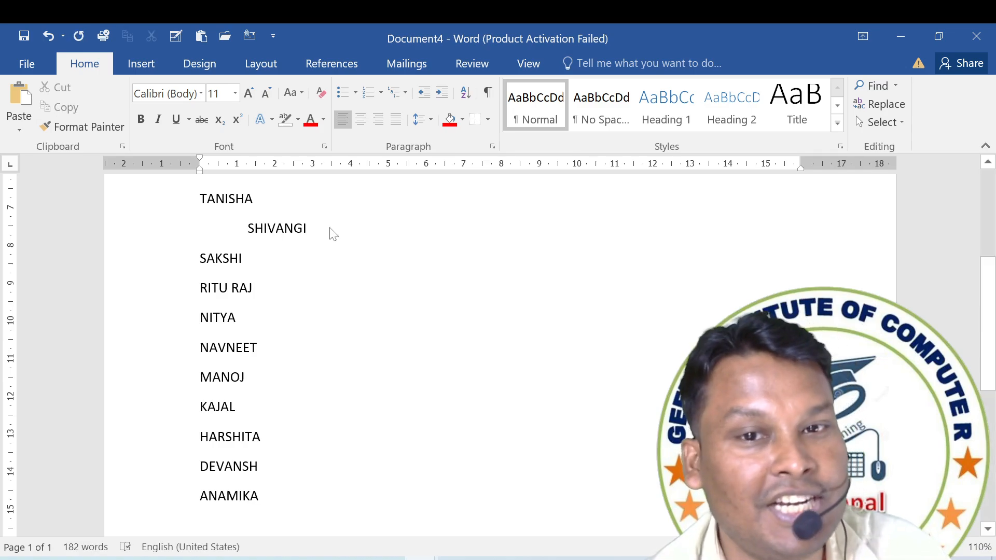
pyautogui.moveTo(333, 234); pyautogui.dragTo(231, 211)
pyautogui.click(356, 94)
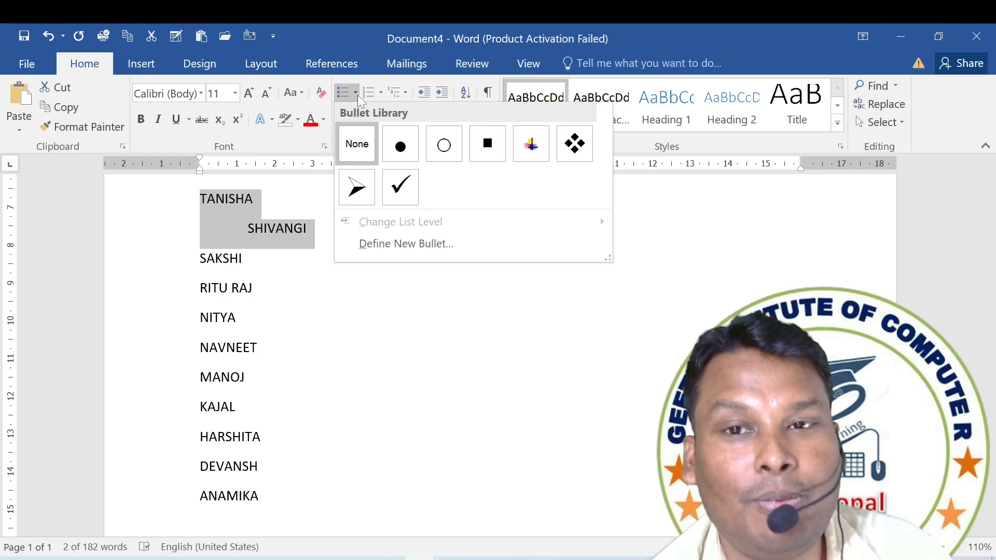
pyautogui.click(281, 229)
pyautogui.click(249, 231)
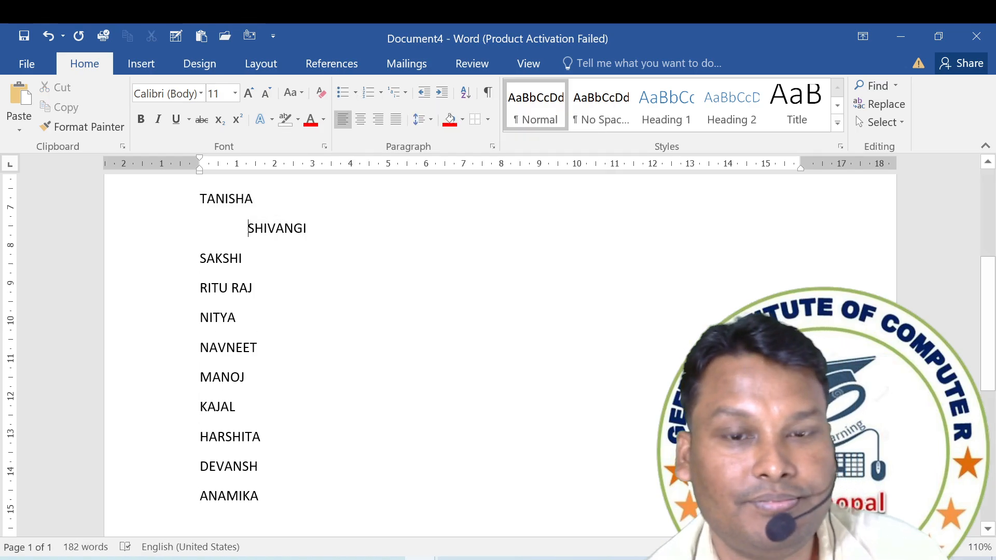
# Remove the tab in front of the second name in the list.
pyautogui.press('Return')
pyautogui.press('BackSpace')
pyautogui.press('BackSpace')
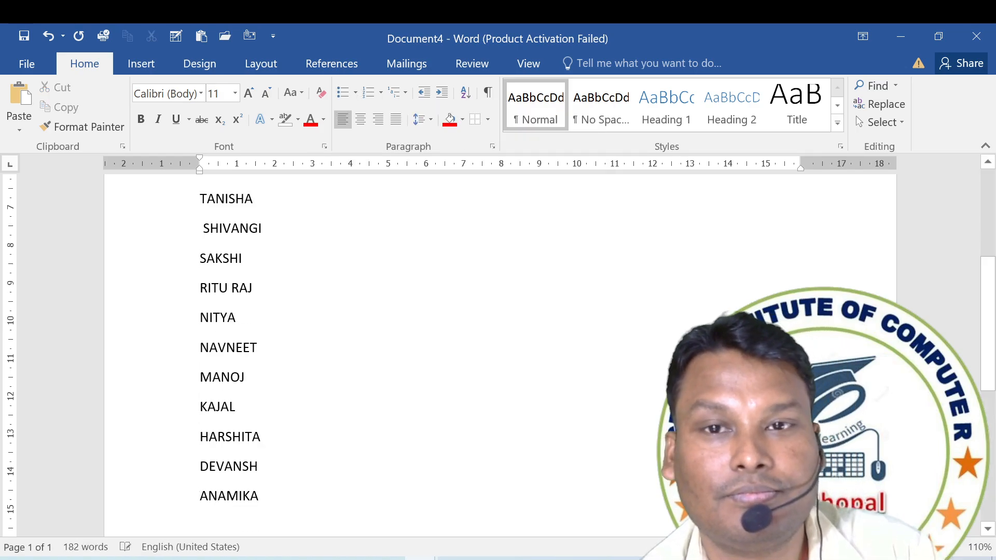
# Number the whole document with a new number format using the Hindi word style एक,दो,तीन,... and left alignment.
pyautogui.hotkey('ctrl', 'a')
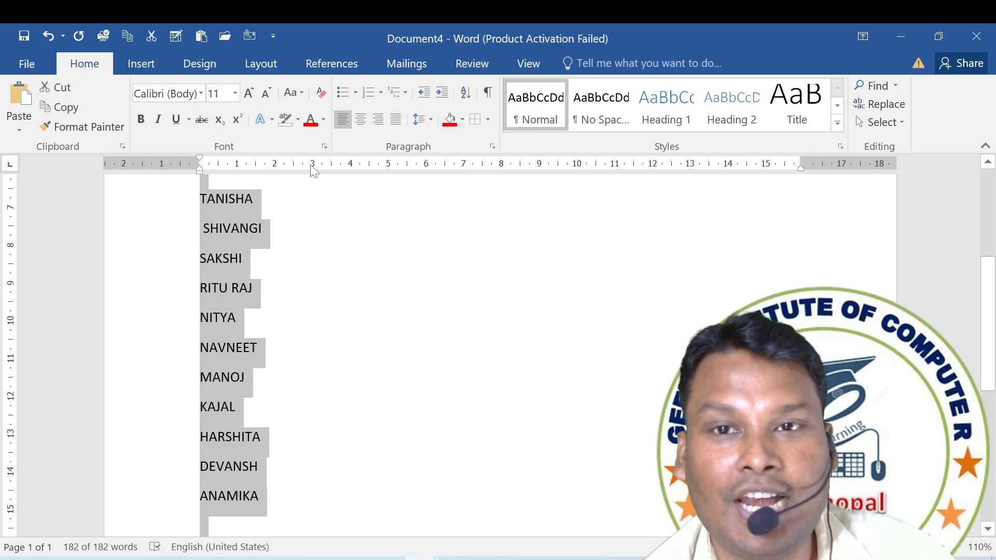
pyautogui.click(381, 92)
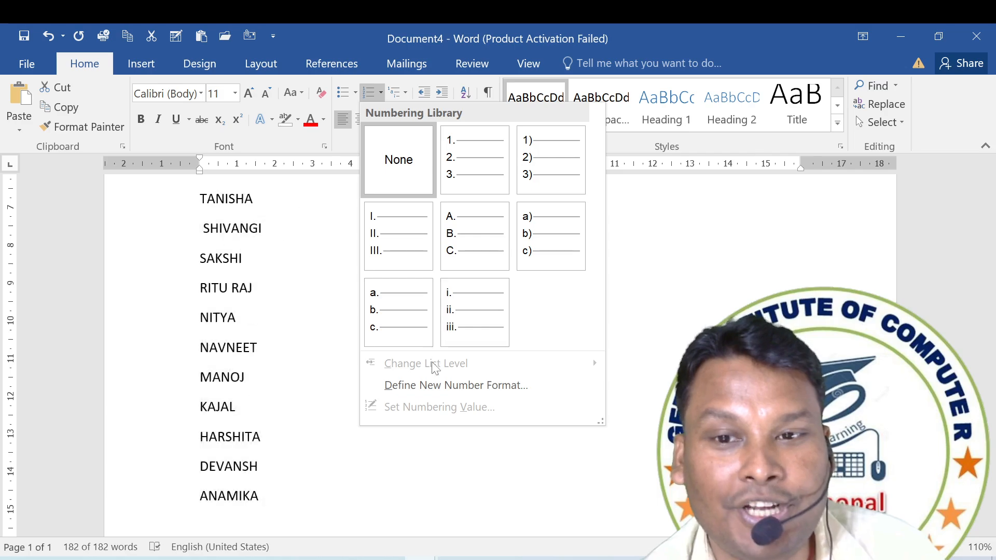
pyautogui.click(432, 384)
pyautogui.click(518, 151)
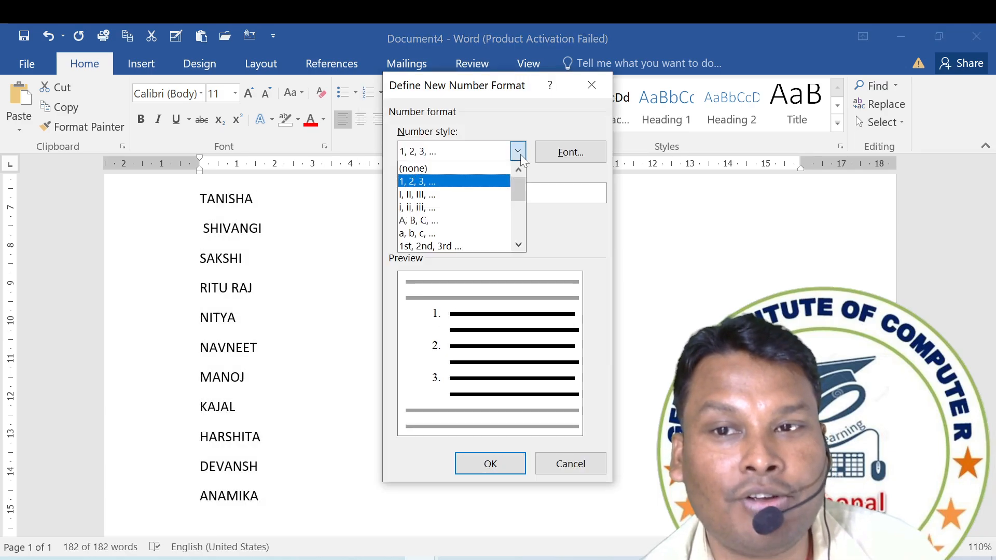
pyautogui.scroll(-5, 447, 242)
pyautogui.click(446, 245)
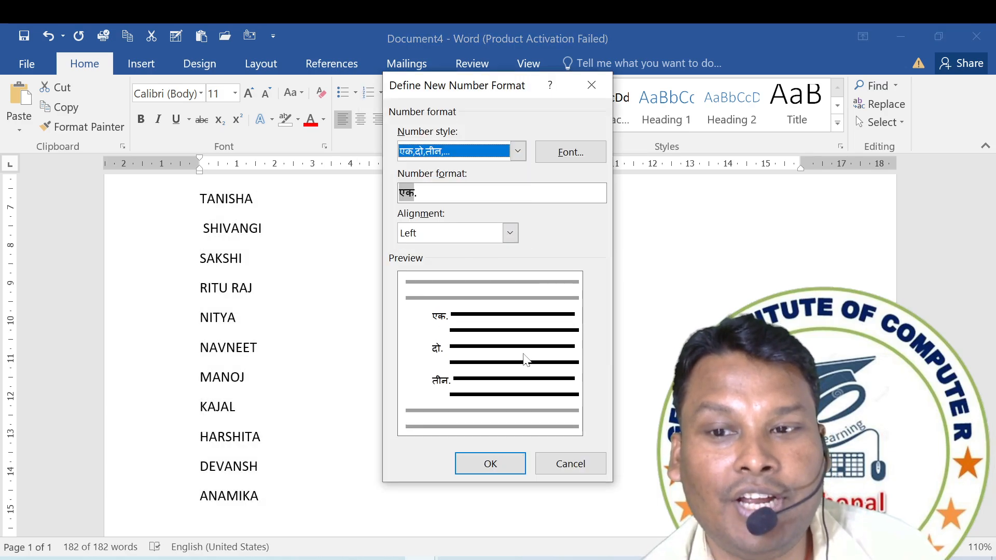
pyautogui.click(508, 457)
# Add the items LKSDGUI, AS;KDUYHF and AS;KDUHF after the last name in the Hindi-numbered list.
pyautogui.scroll(3, 270, 336)
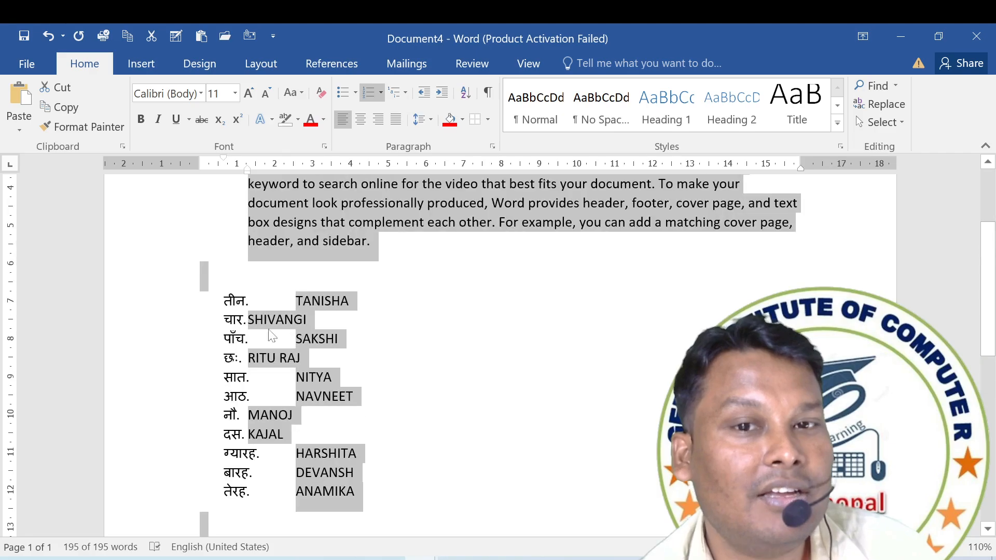
pyautogui.scroll(5, 257, 292)
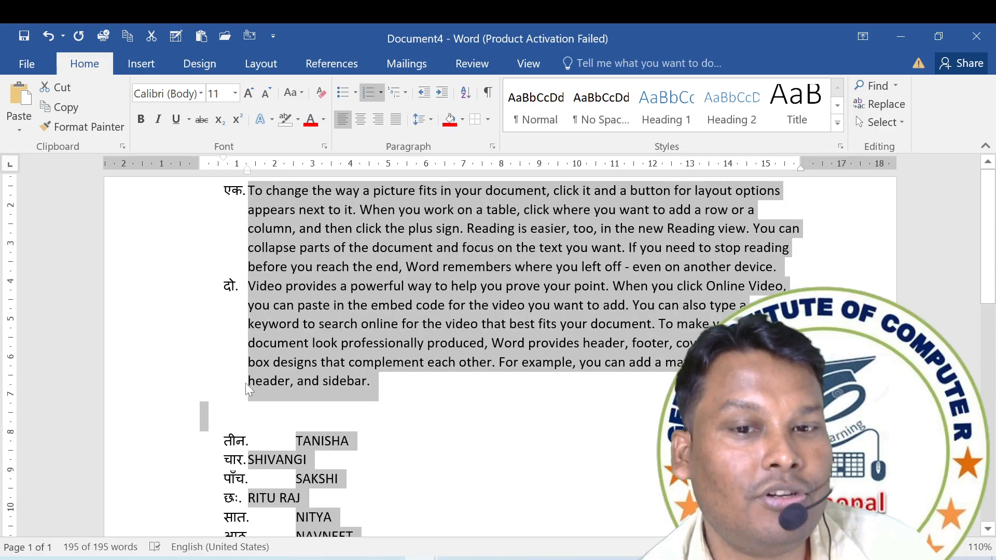
pyautogui.scroll(-4, 245, 383)
pyautogui.scroll(-3, 278, 409)
pyautogui.click(361, 449)
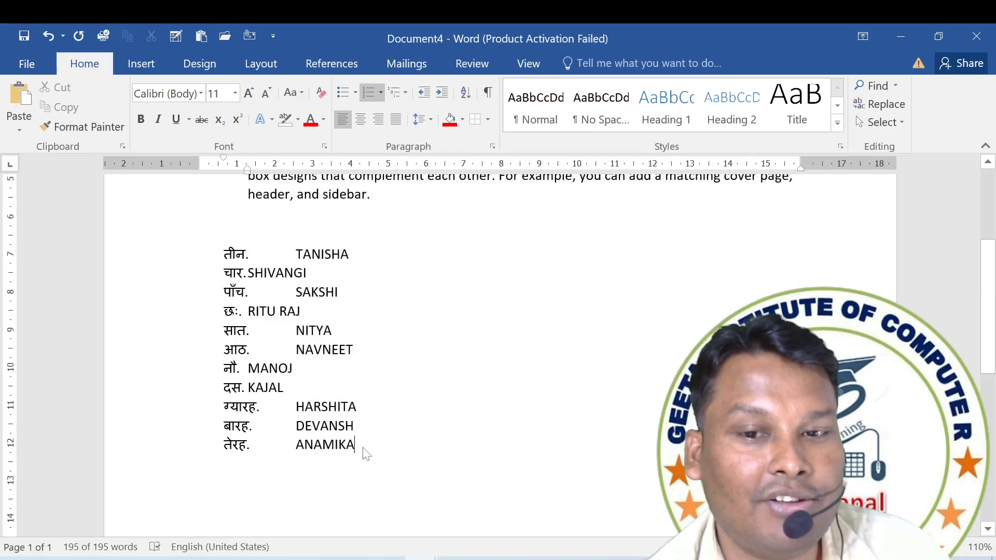
pyautogui.press('Return')
pyautogui.write('LKSDGUI')
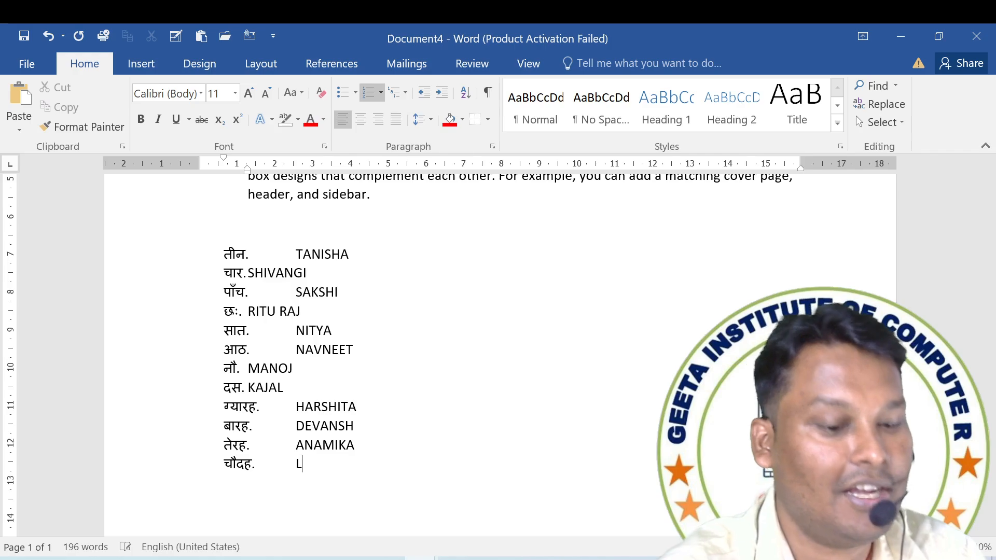
pyautogui.press('Return')
pyautogui.write('AS;KDUYHF')
pyautogui.press('Return')
pyautogui.write('AS;KDUHF')
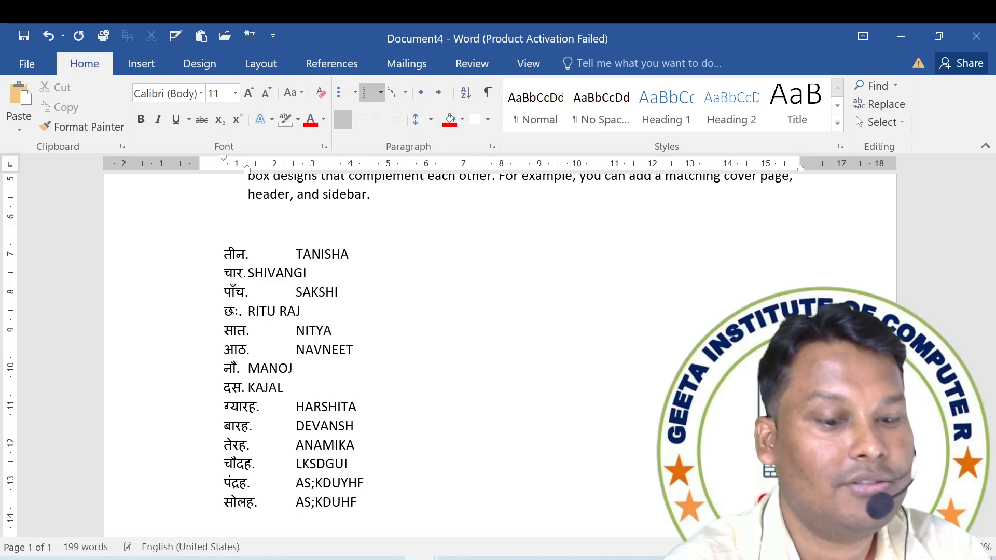
# Continue the numbered list with the items IUSDG, ASIDUFG, SUIIODHYFIO and ASODYF.
pyautogui.press('Return')
pyautogui.write('IUSDG')
pyautogui.press('Return')
pyautogui.write('ASIDUFG')
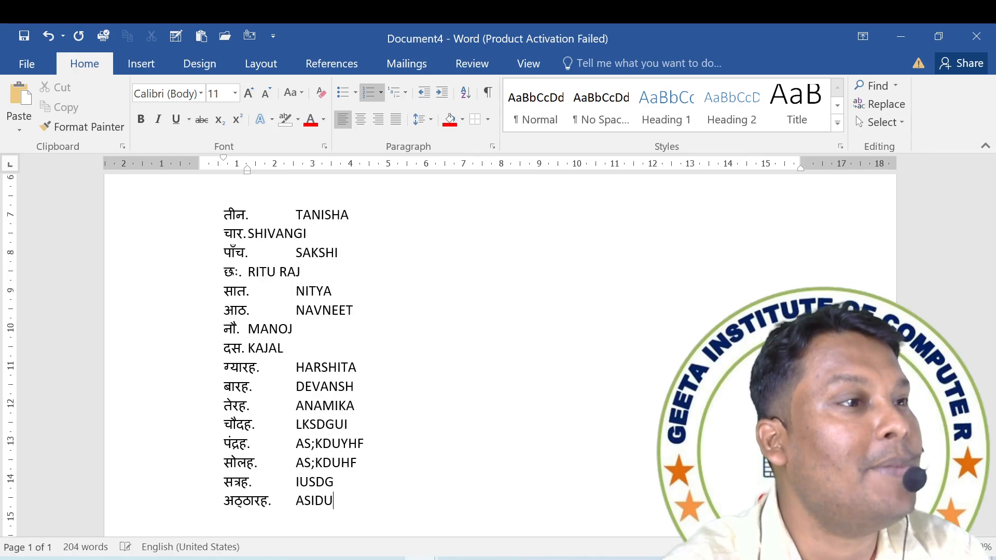
pyautogui.press('Return')
pyautogui.write('SUIIODHYFIO')
pyautogui.press('Return')
pyautogui.write('ASODYF')
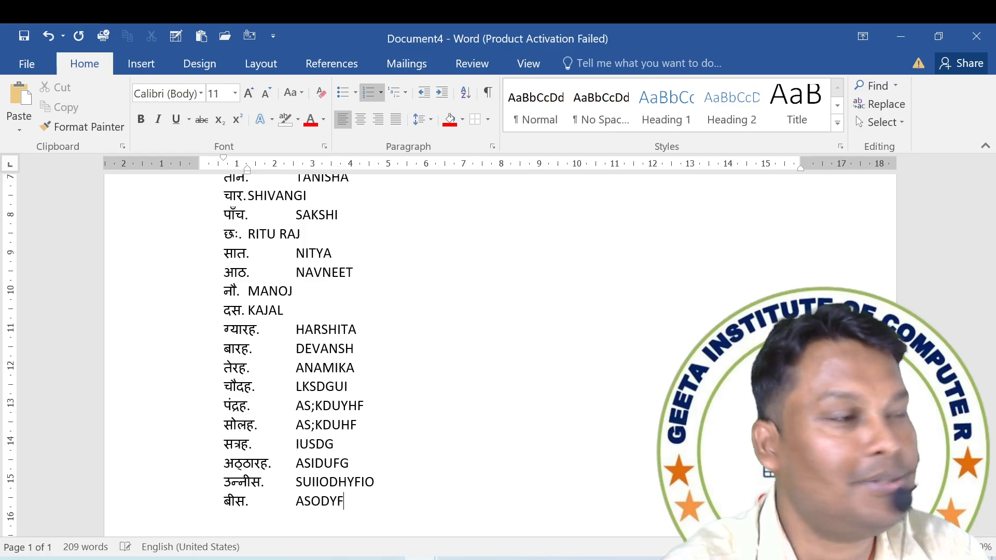
# Extend the numbered list with the items ASDGUF, SDUF, SDUG and SDIU.
pyautogui.press('Return')
pyautogui.write('ASDGUF')
pyautogui.press('Return')
pyautogui.write('SDUF')
pyautogui.press('Return')
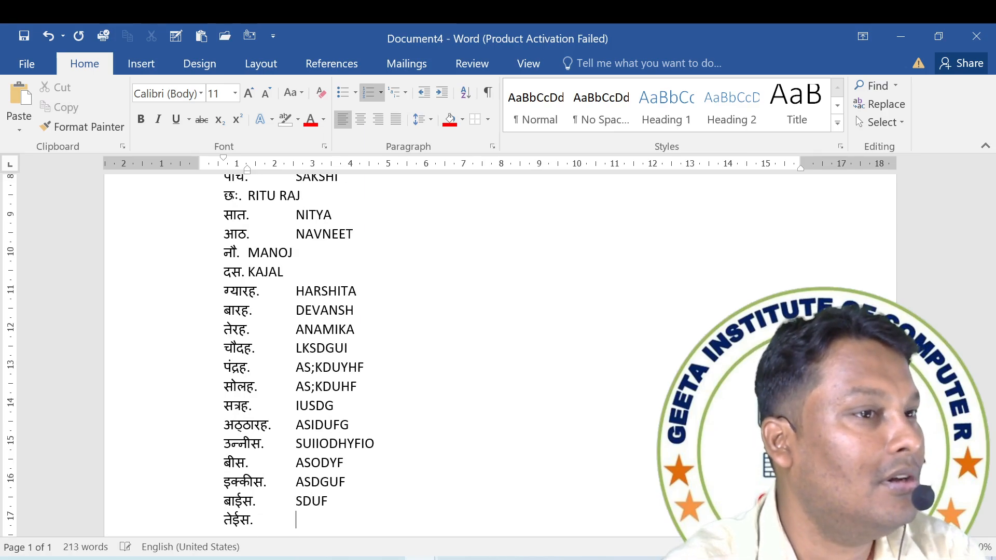
pyautogui.write('SDUG')
pyautogui.press('Return')
pyautogui.write('SDIU')
# Append the items SDIYH, SDOYHF and S;DOIFY to the end of the numbered list.
pyautogui.press('Return')
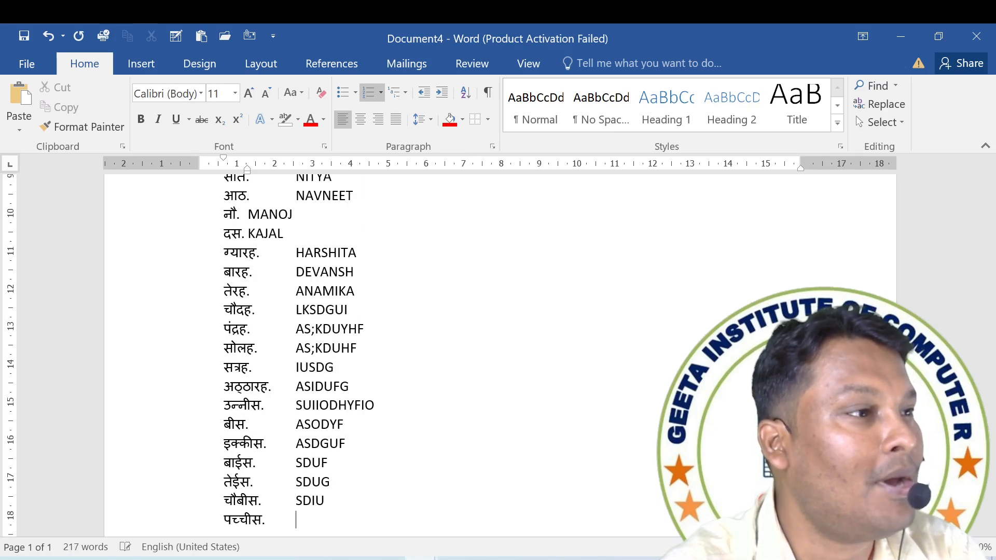
pyautogui.write('SDIYH')
pyautogui.press('Return')
pyautogui.write('SDOYHF')
pyautogui.press('Return')
pyautogui.write('S;DOIFY')
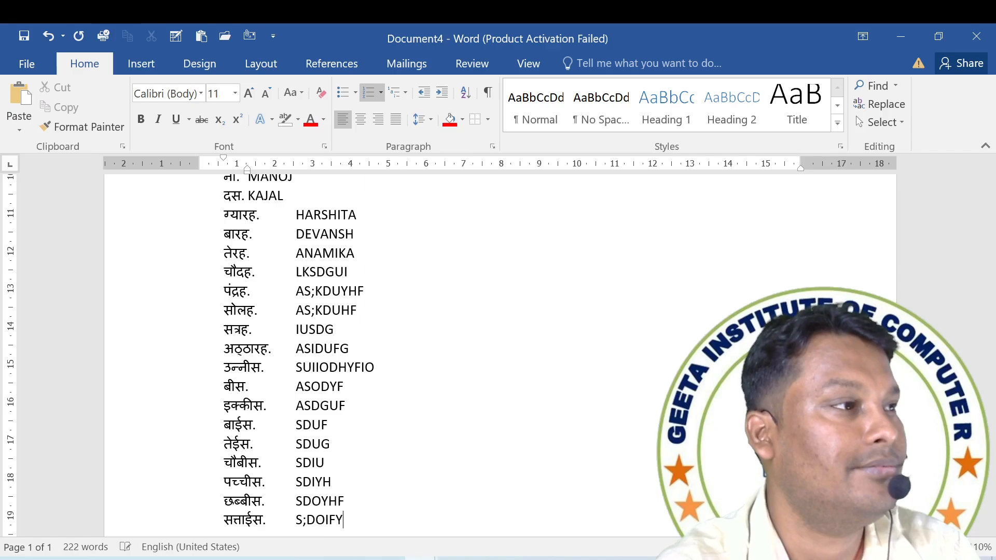
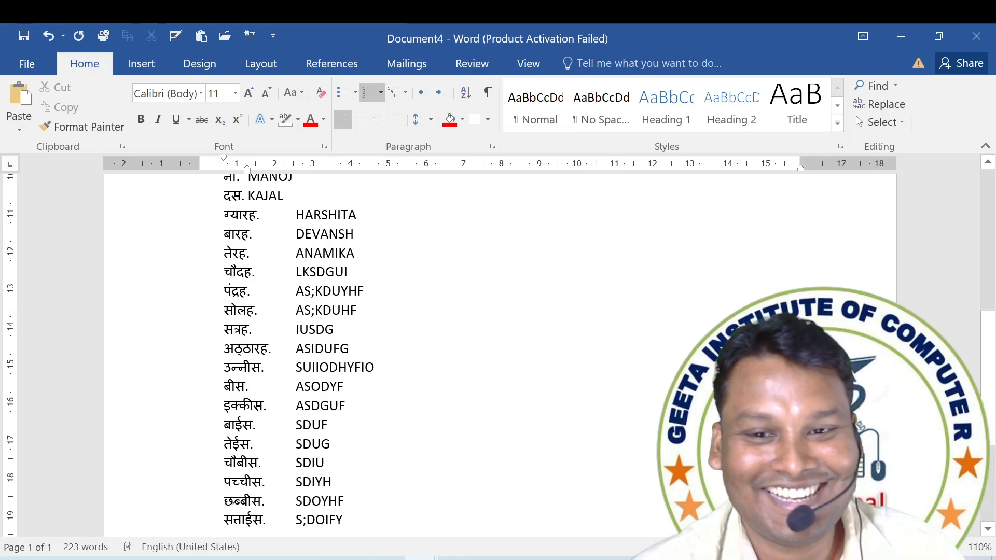
pyautogui.click(381, 94)
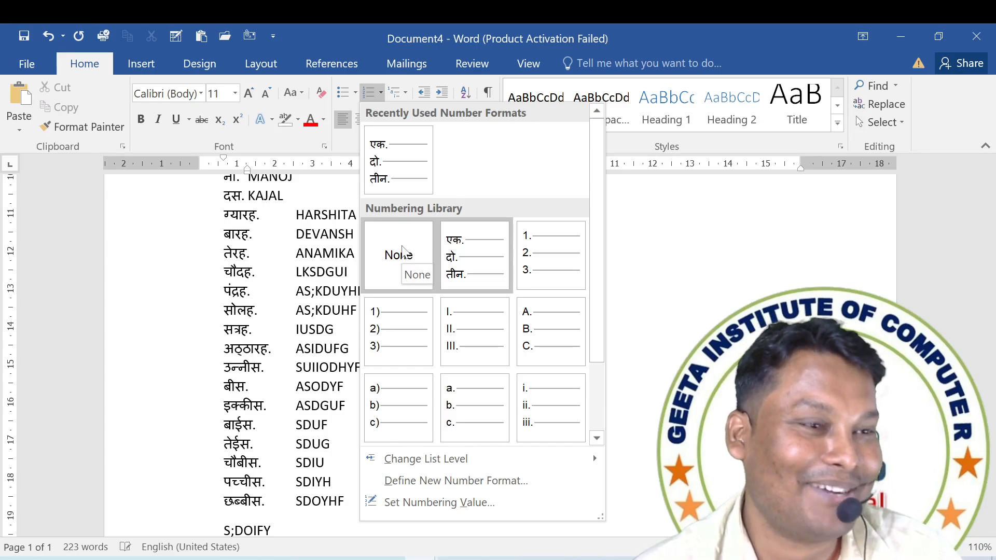
pyautogui.click(472, 255)
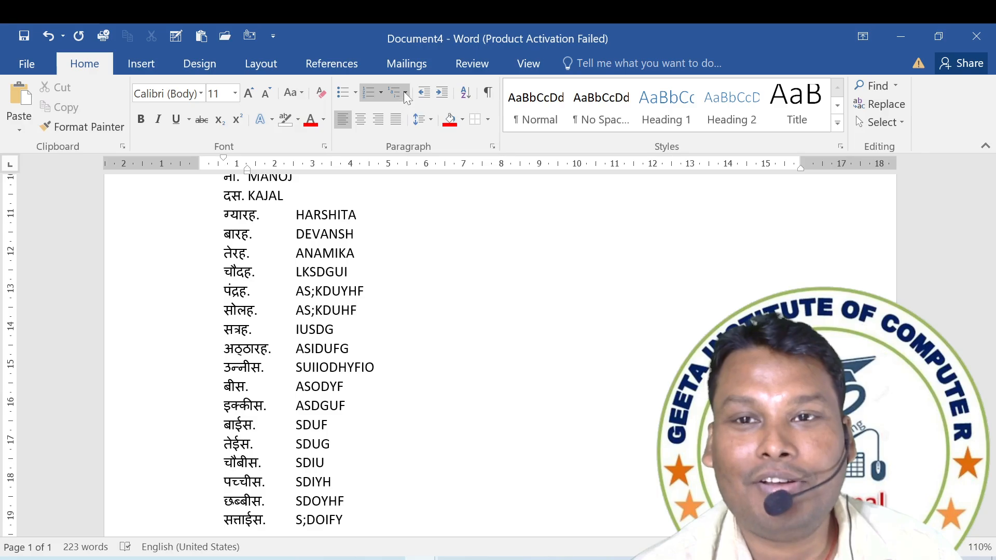
pyautogui.click(404, 93)
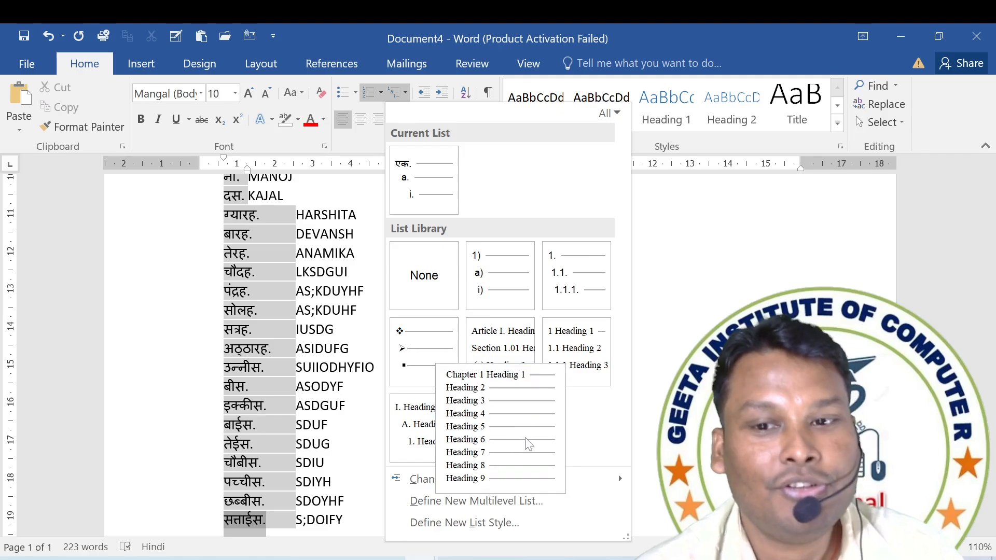
pyautogui.click(304, 279)
pyautogui.click(303, 280)
# Clear the entire contents of the document.
pyautogui.scroll(7, 303, 280)
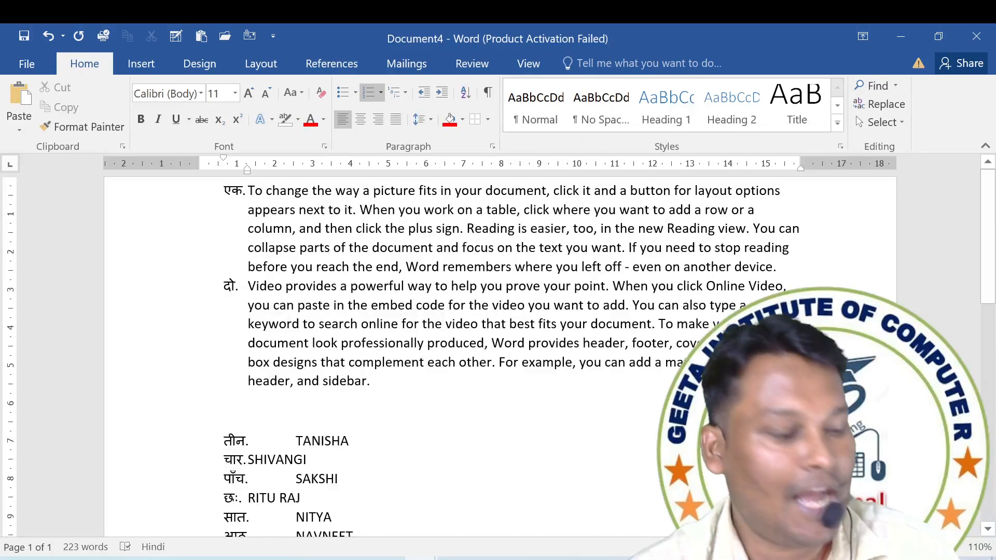
pyautogui.hotkey('ctrl', 'a')
pyautogui.press('Delete')
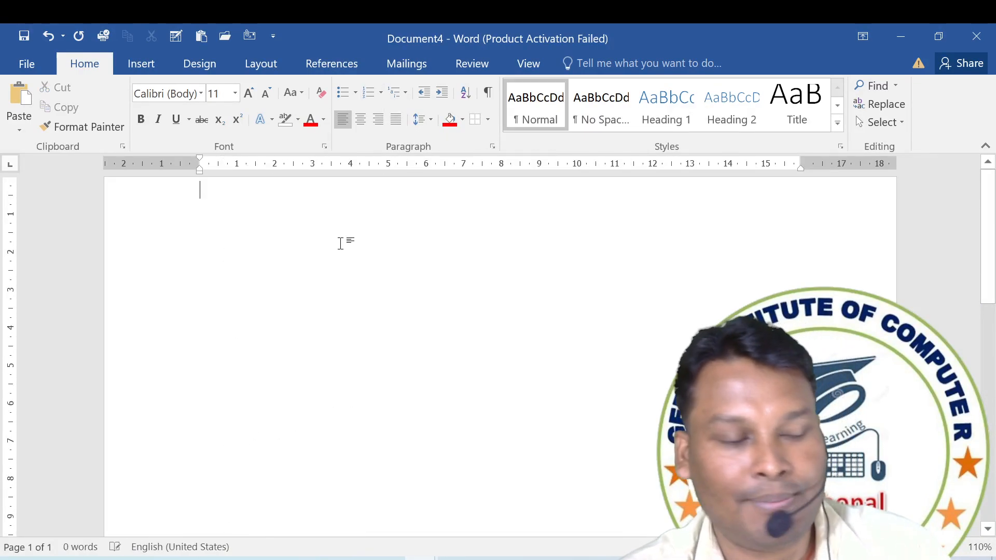
# Paste the table of names from the clipboard history and keep only its text.
pyautogui.press('super+v')
pyautogui.scroll(-10, 311, 438)
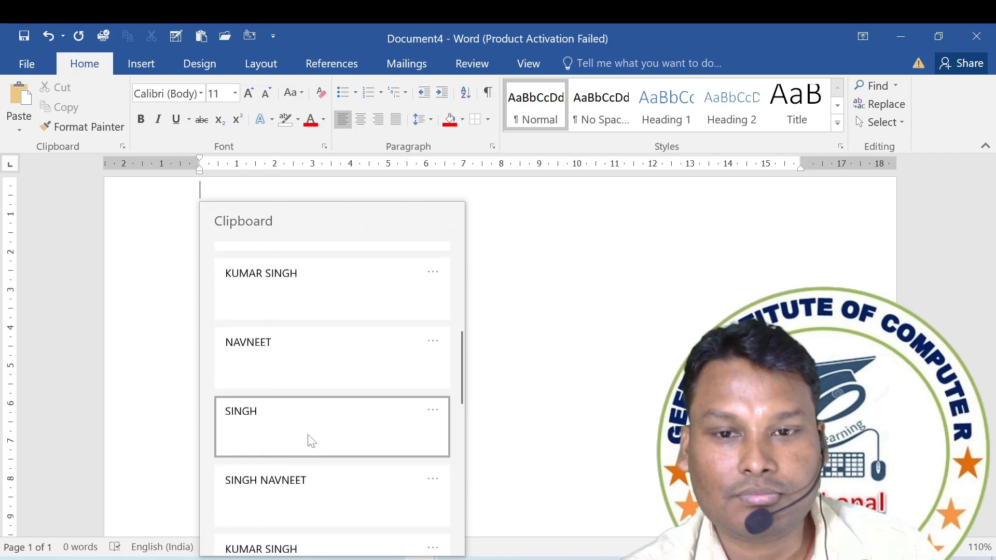
pyautogui.click(322, 469)
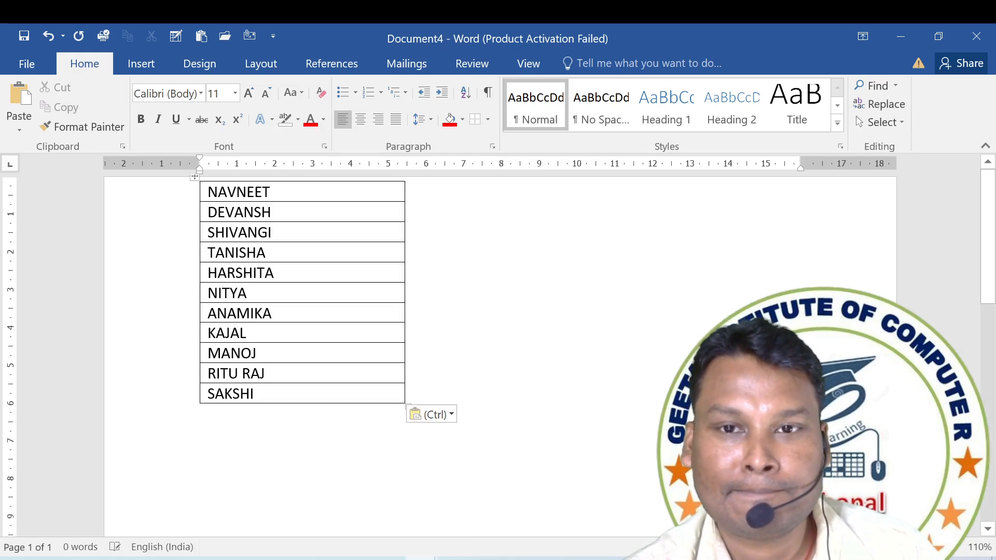
pyautogui.click(431, 415)
pyautogui.click(499, 457)
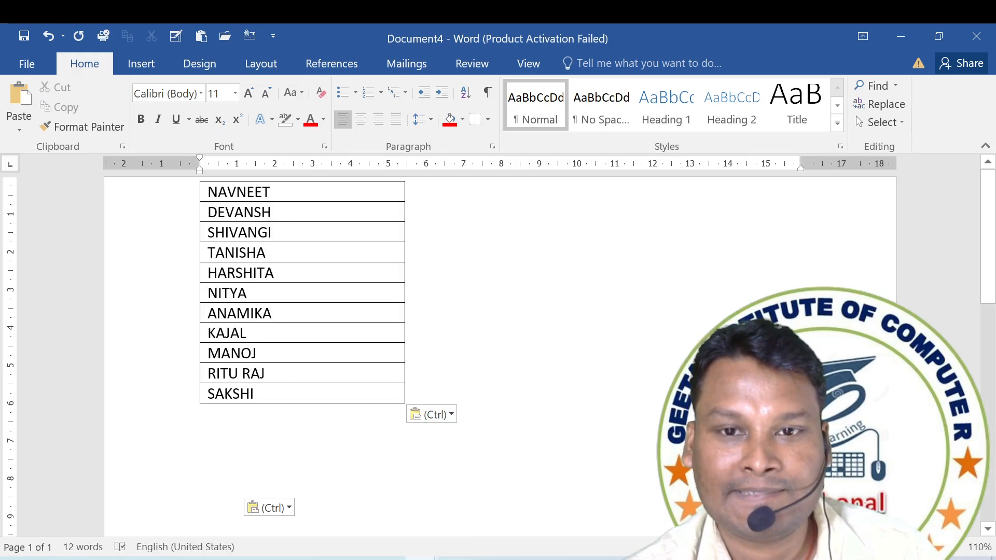
# Apply the multilevel bullet style of diamonds, arrows and squares to the second name in the list.
pyautogui.click(216, 220)
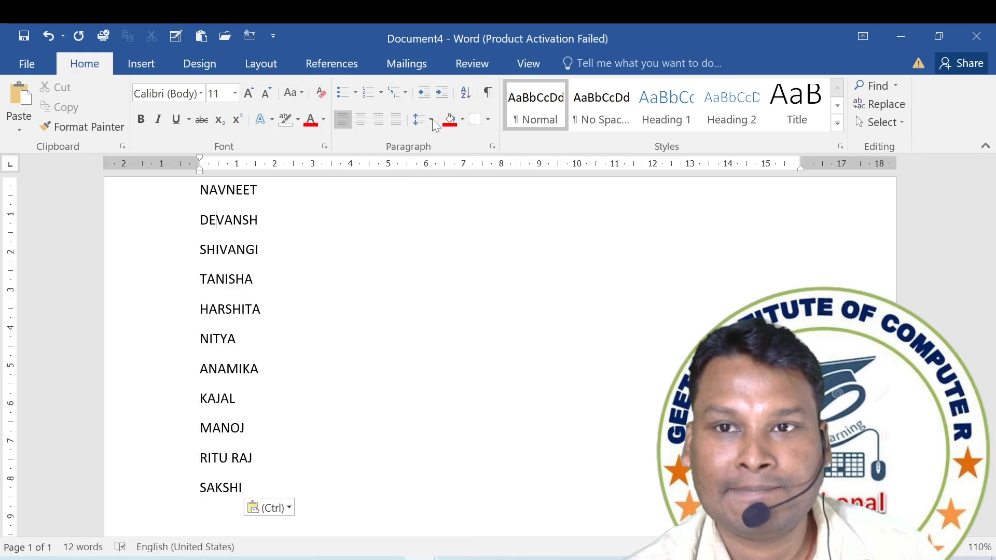
pyautogui.click(406, 94)
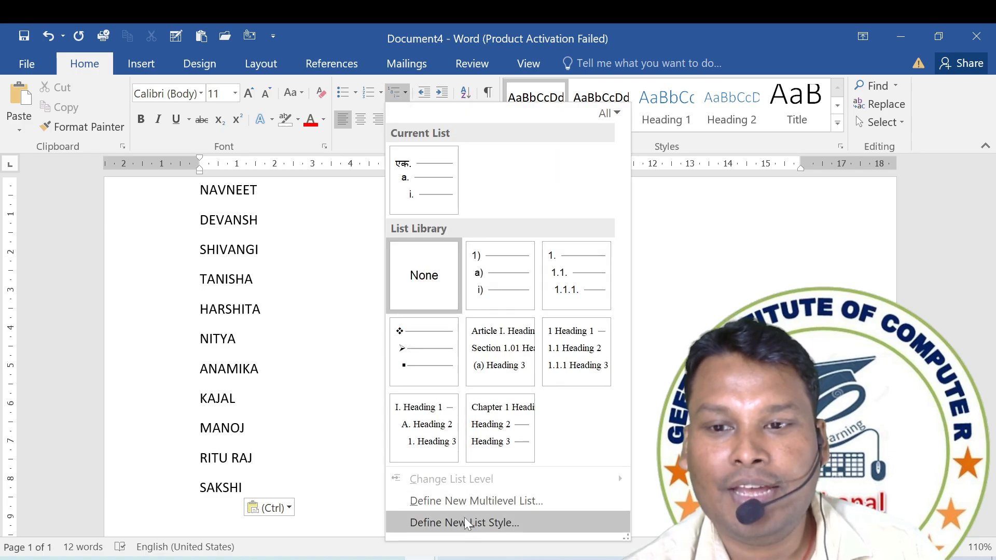
pyautogui.click(250, 283)
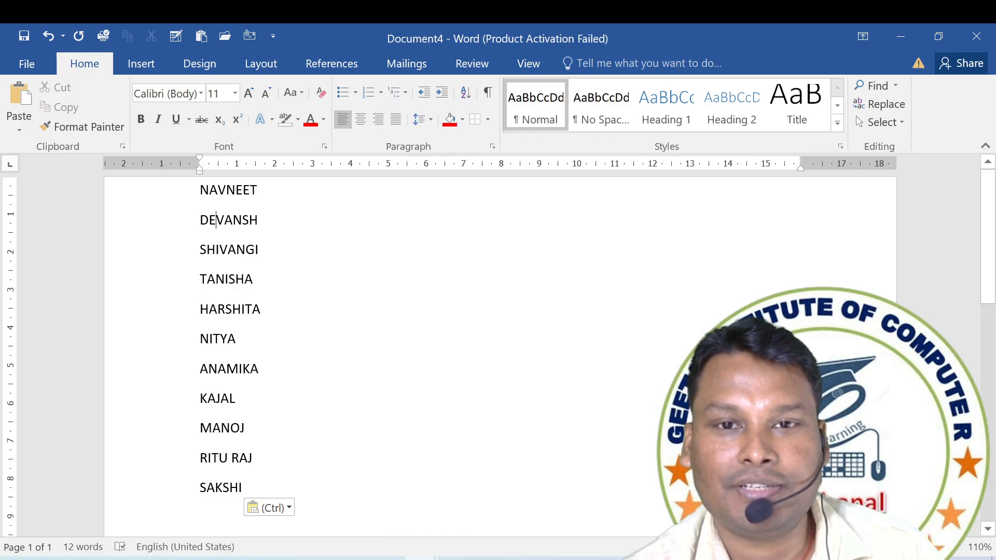
pyautogui.tripleClick(218, 221)
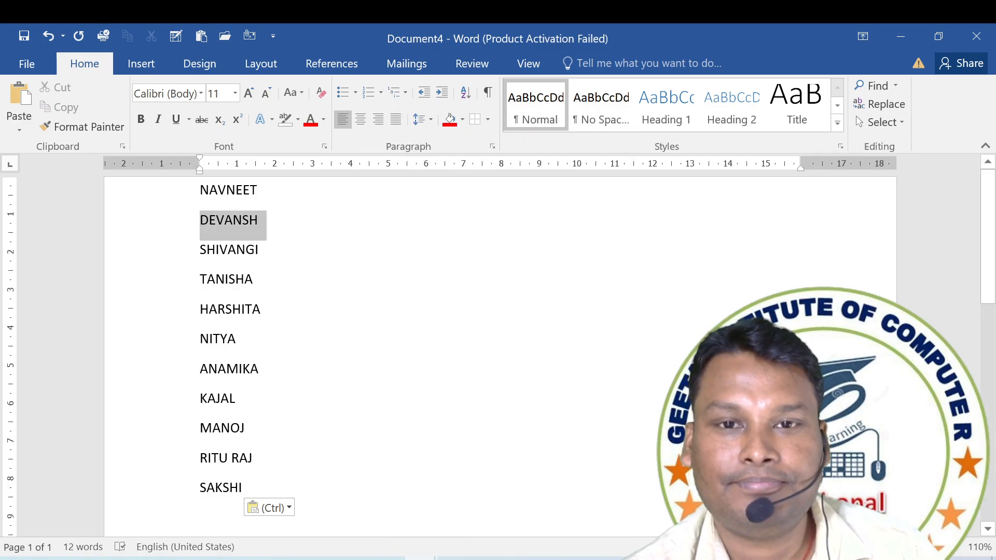
pyautogui.click(400, 97)
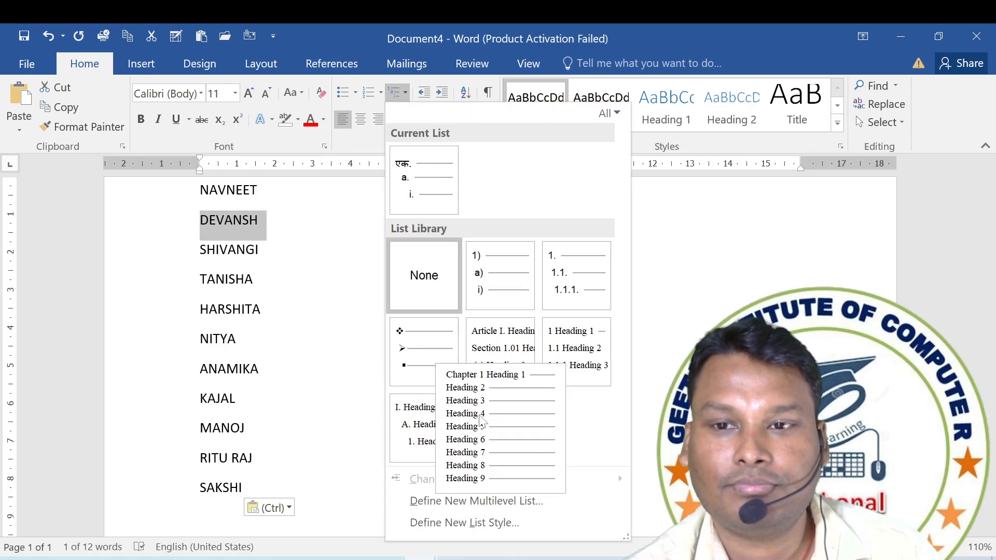
pyautogui.click(424, 352)
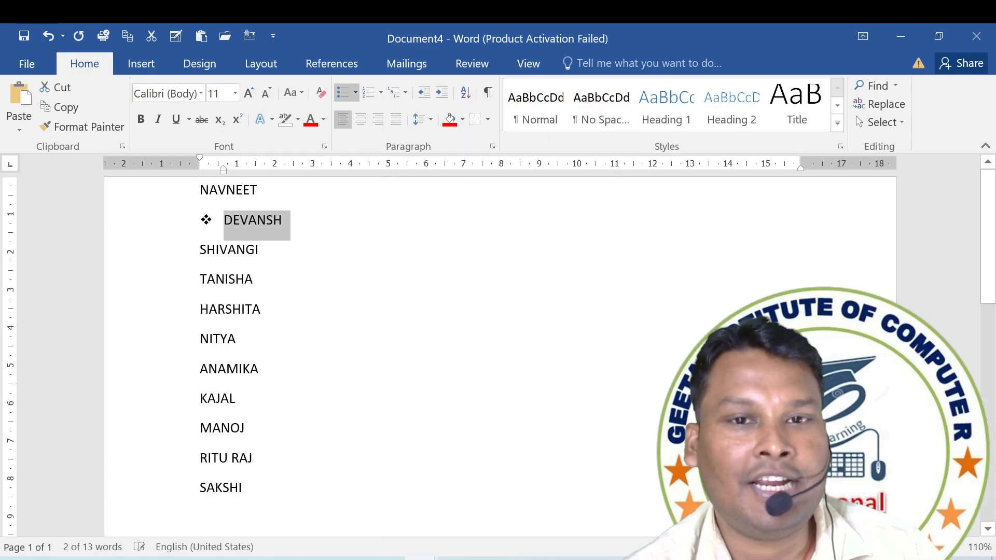
# Add the bullet items FHKFJH and VJHK below the bulleted name, followed by an empty bullet.
pyautogui.click(278, 222)
pyautogui.press('Return')
pyautogui.write('FHK')
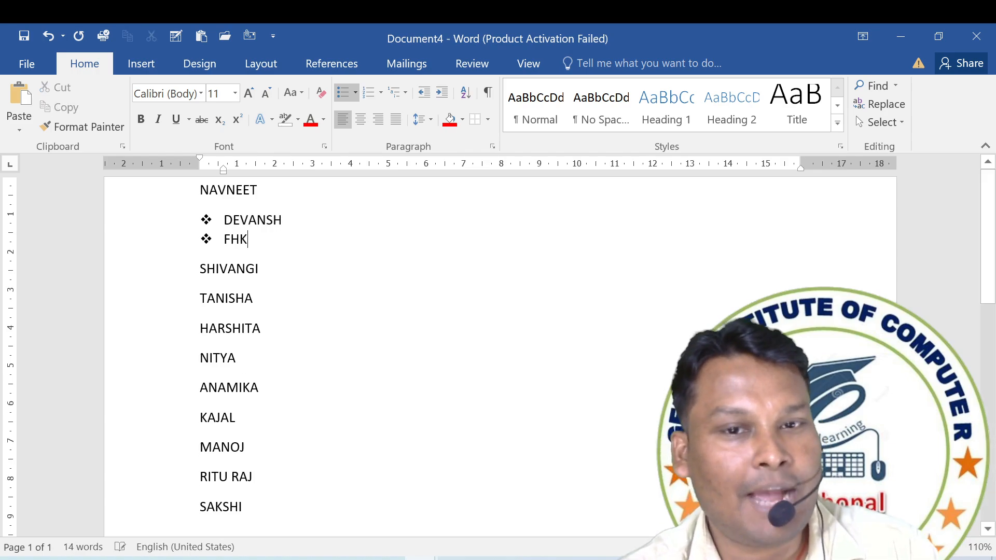
pyautogui.write('FJH')
pyautogui.press('Return')
pyautogui.write('VJHK')
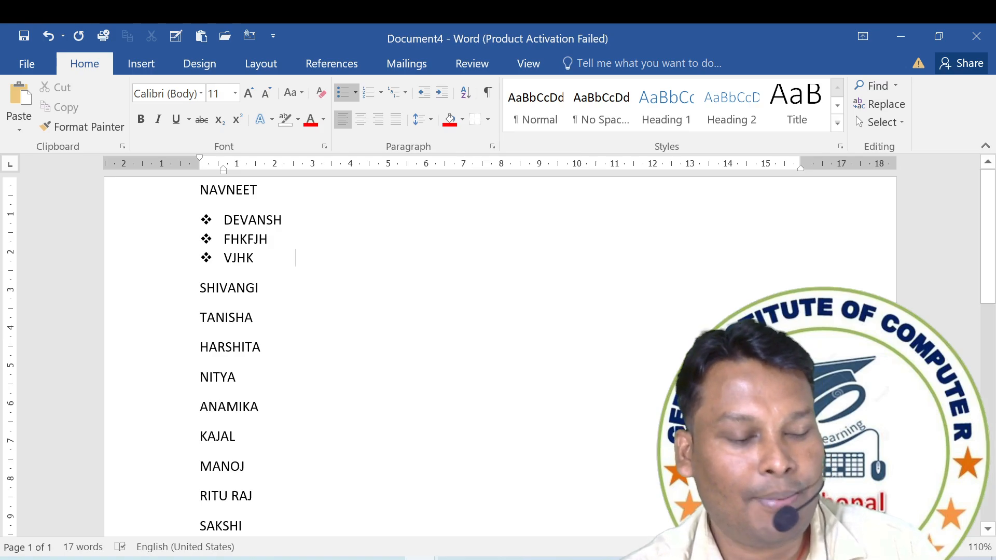
pyautogui.press('Return')
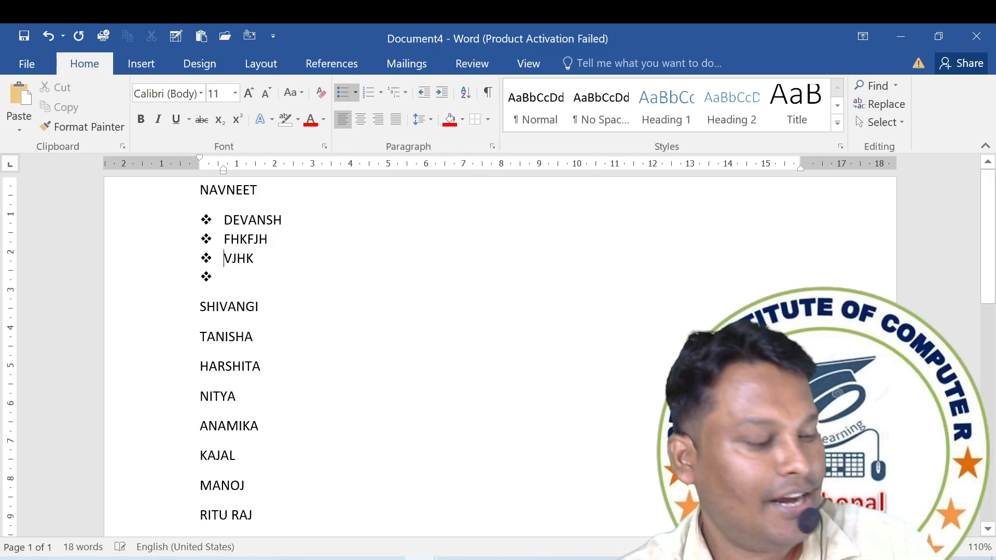
# Demote the VJHK item by five list levels and add the item GHJK below it at the same level.
pyautogui.press('Tab')
pyautogui.press('Tab')
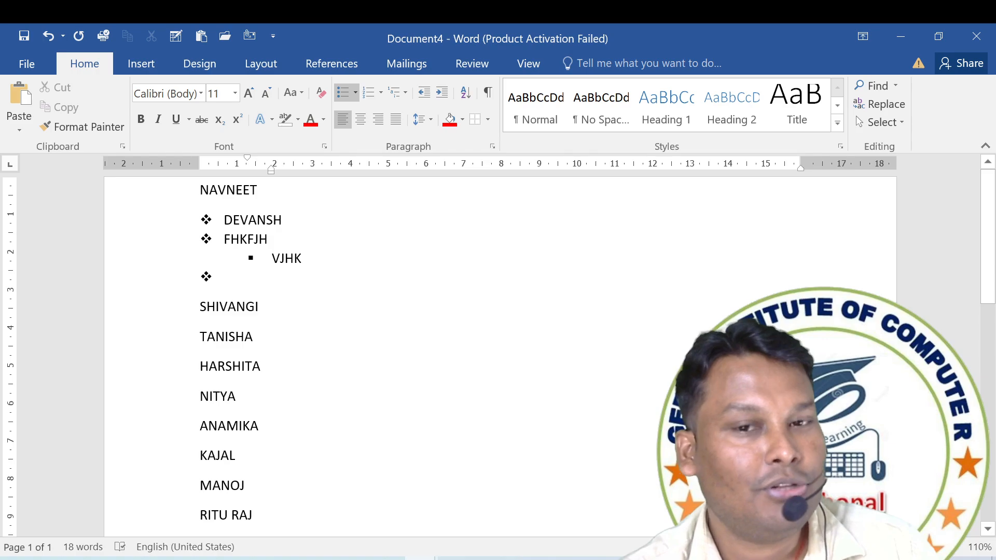
pyautogui.press('Tab')
pyautogui.press('Tab')
pyautogui.press('Tab')
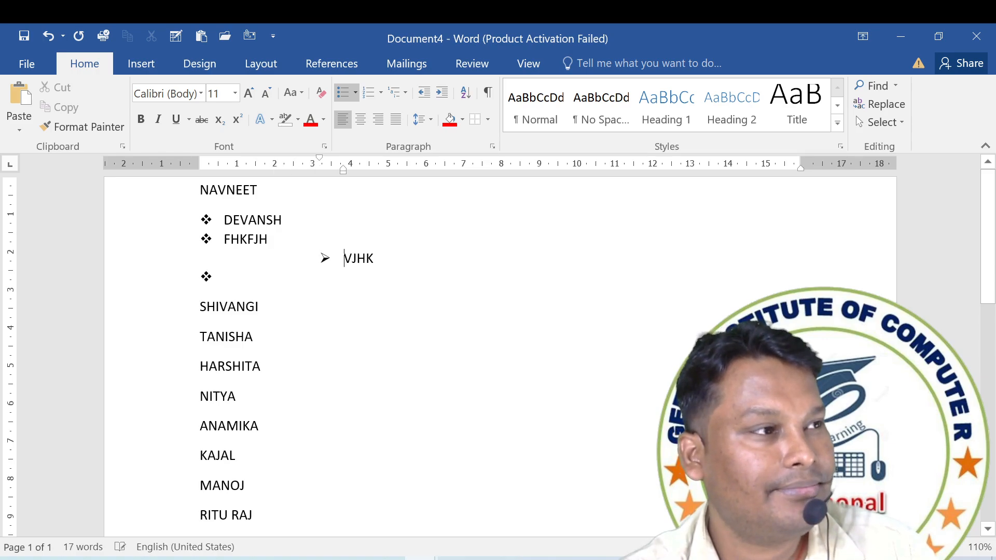
pyautogui.press('End')
pyautogui.press('Return')
pyautogui.write('GHJK')
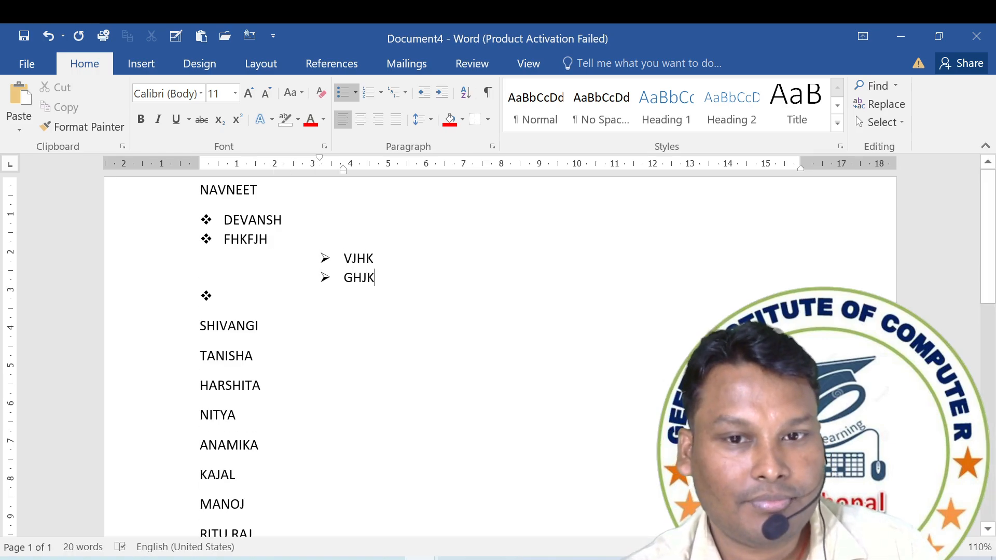
# Insert the line FYUHKJD below the first name after the empty bullet and indent it by one tab.
pyautogui.click(258, 326)
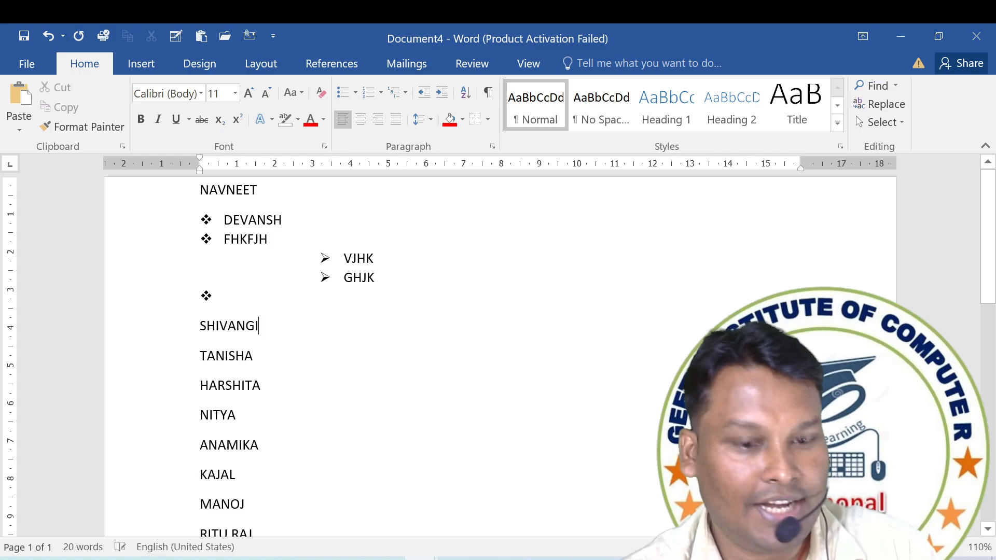
pyautogui.press('Return')
pyautogui.write('FYUHKJD')
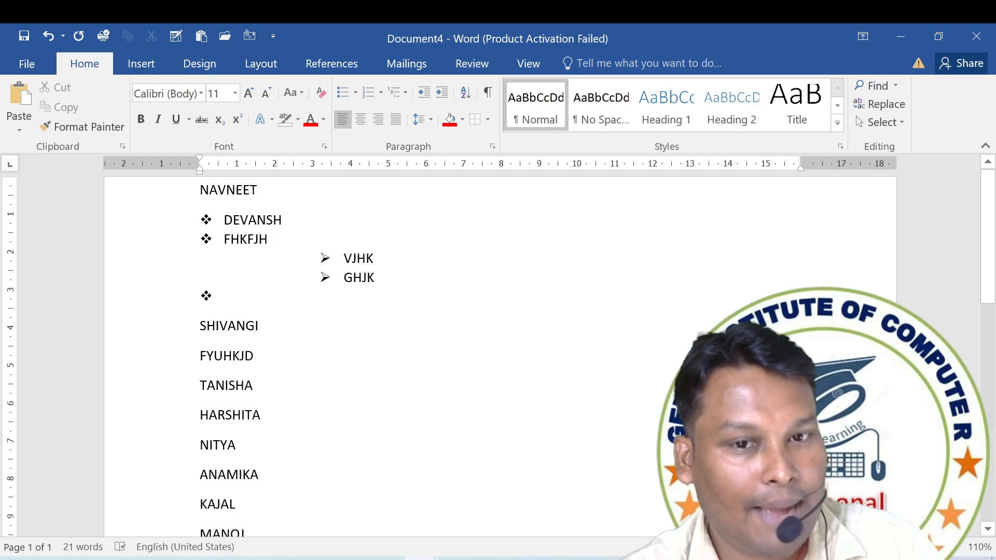
pyautogui.click(201, 359)
pyautogui.press('Tab')
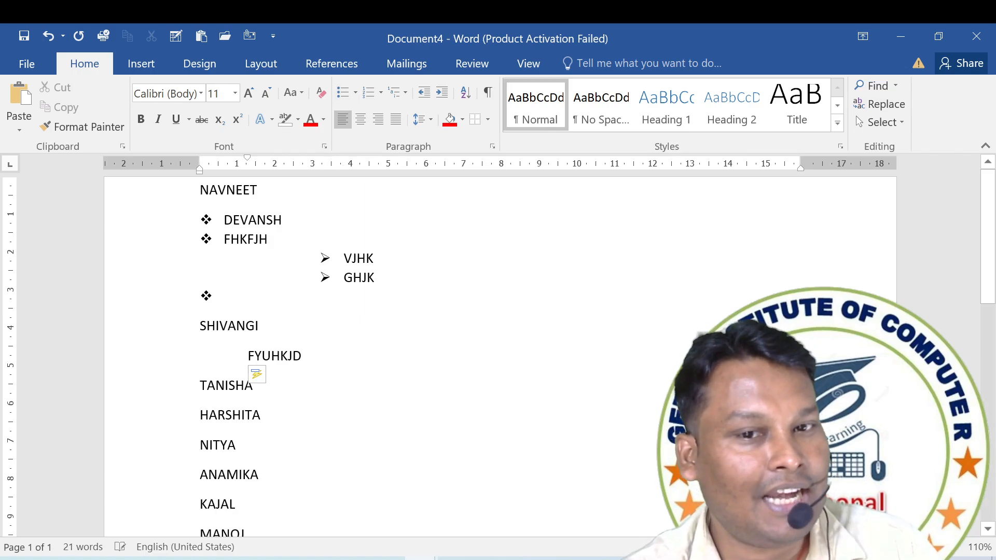
# Apply arrow bullets to all the text in the document.
pyautogui.hotkey('ctrl', 'a')
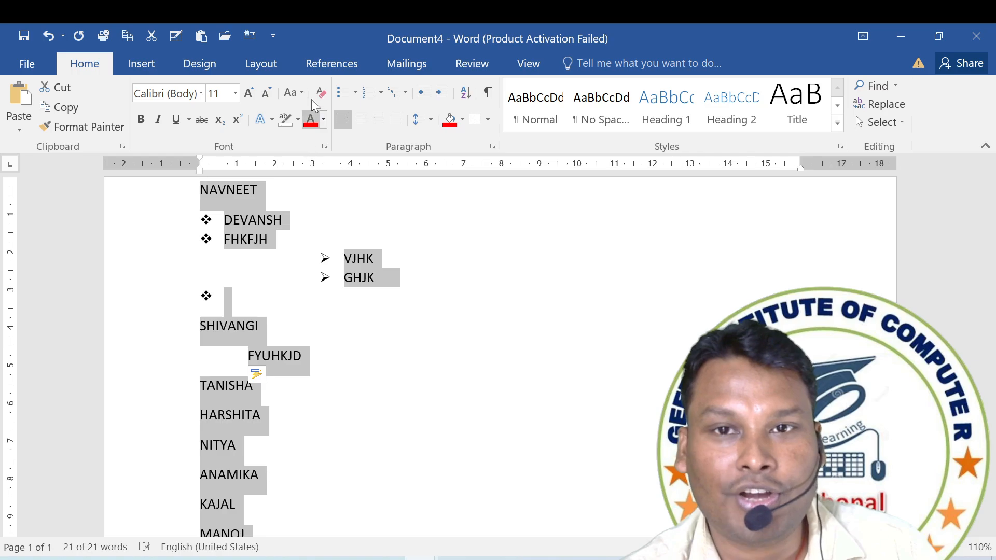
pyautogui.click(355, 93)
pyautogui.click(356, 189)
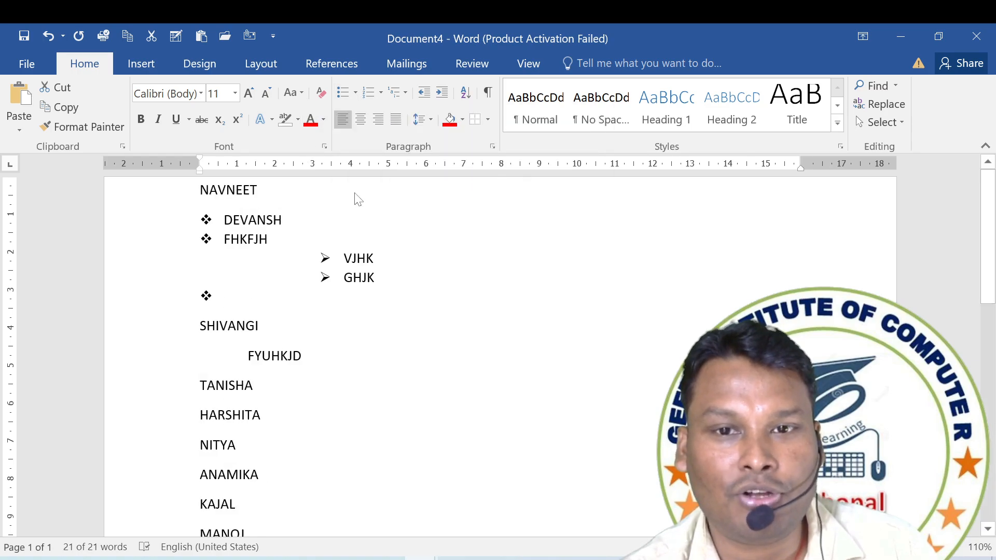
pyautogui.click(282, 345)
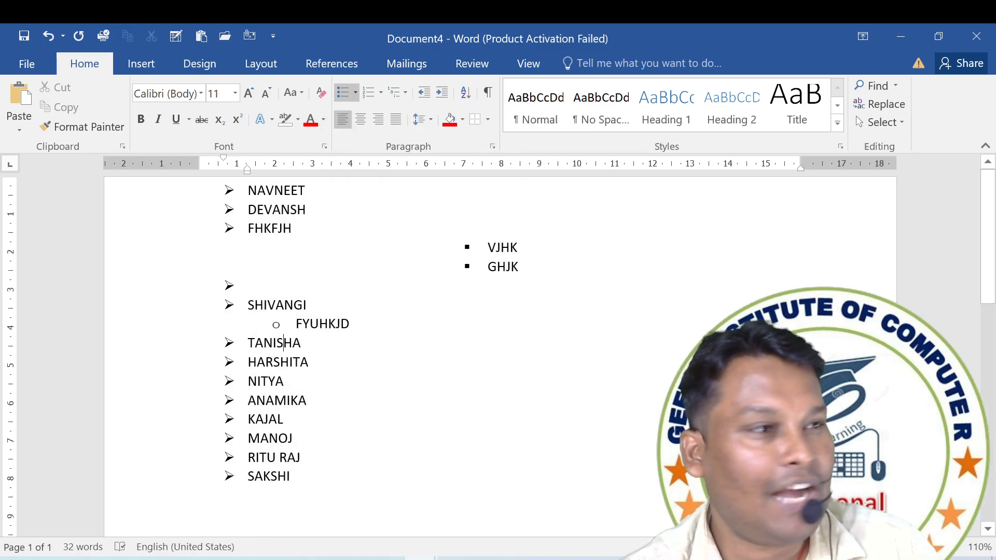
# Add the second-level items GHJKGFH, HJKLG and BJH below FYUHKJD.
pyautogui.click(350, 324)
pyautogui.press('Return')
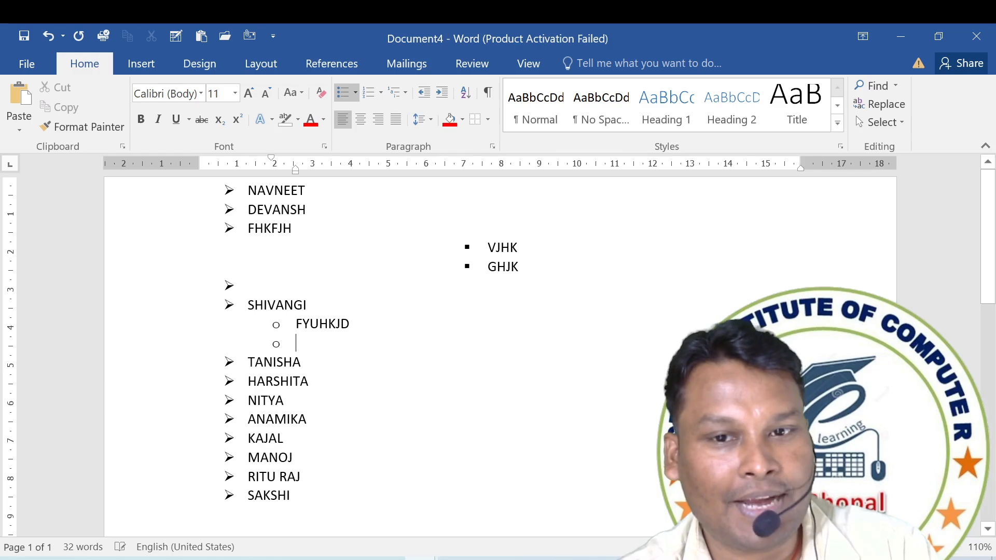
pyautogui.write('GHJKGFH')
pyautogui.press('Return')
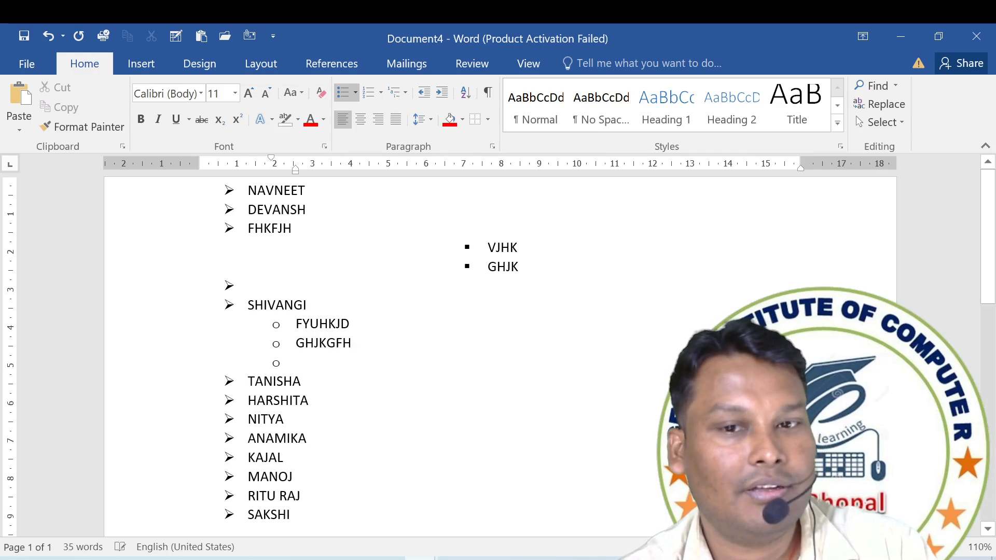
pyautogui.write('HJKLG')
pyautogui.press('Return')
pyautogui.write('BJH')
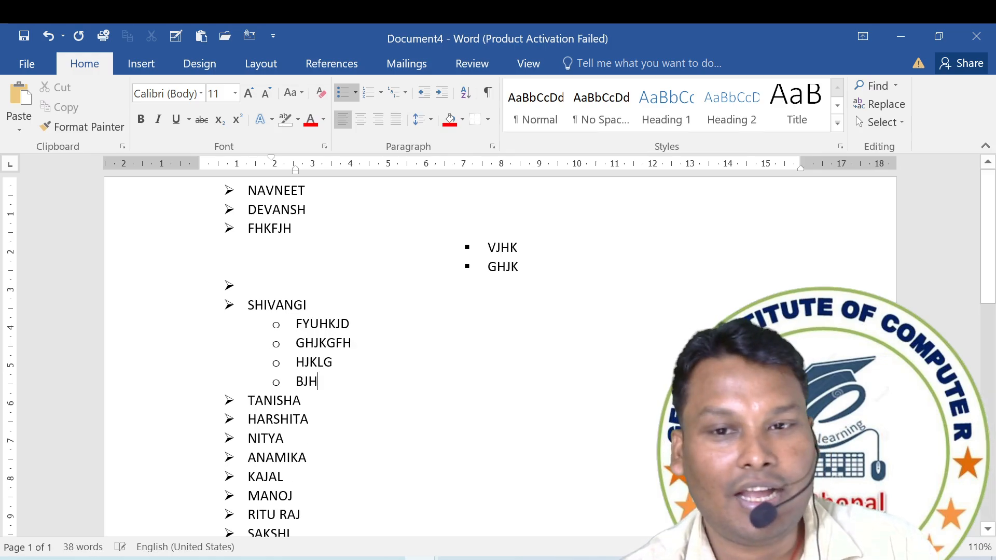
# Insert the third-level item GHJFGH directly under FYUHKJD.
pyautogui.press('Return')
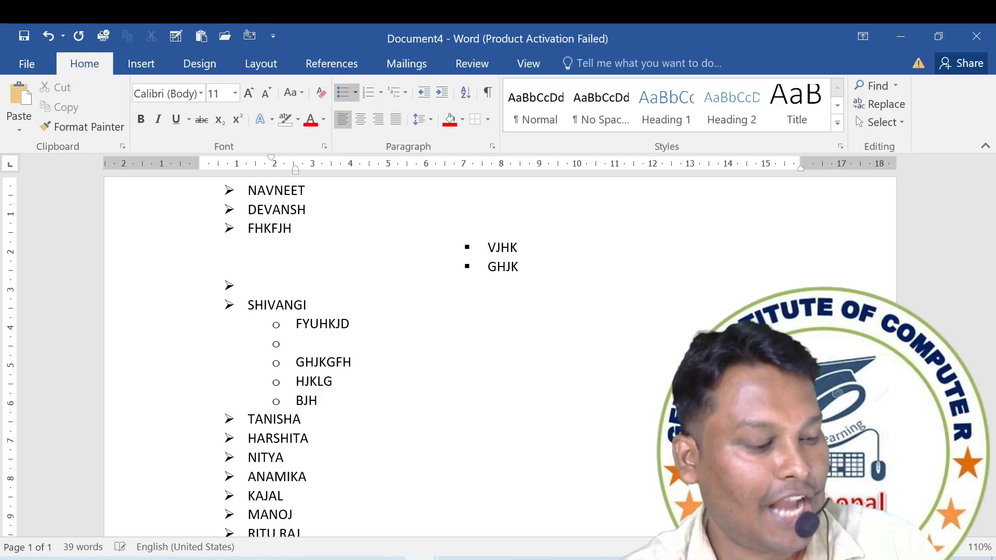
pyautogui.press('Tab')
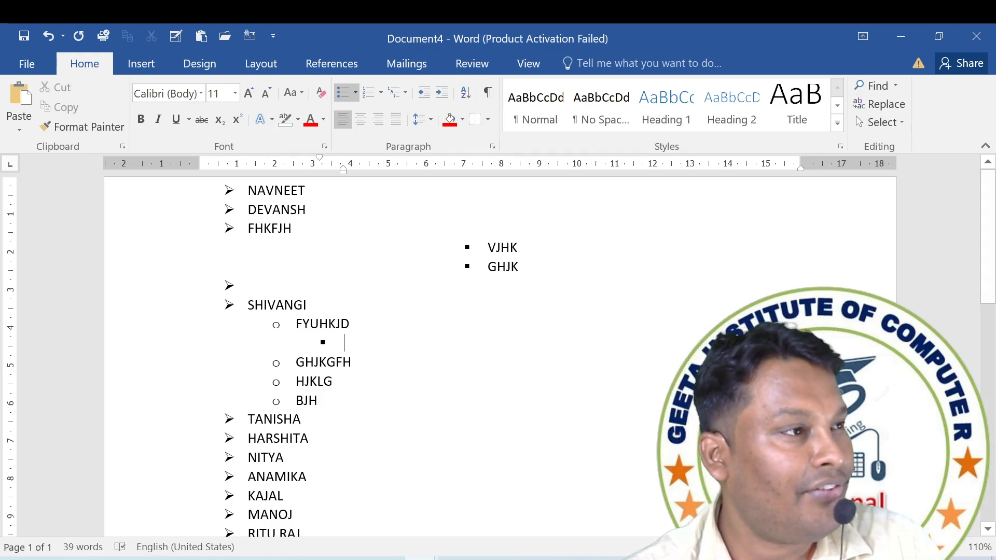
pyautogui.write('GHJFGH')
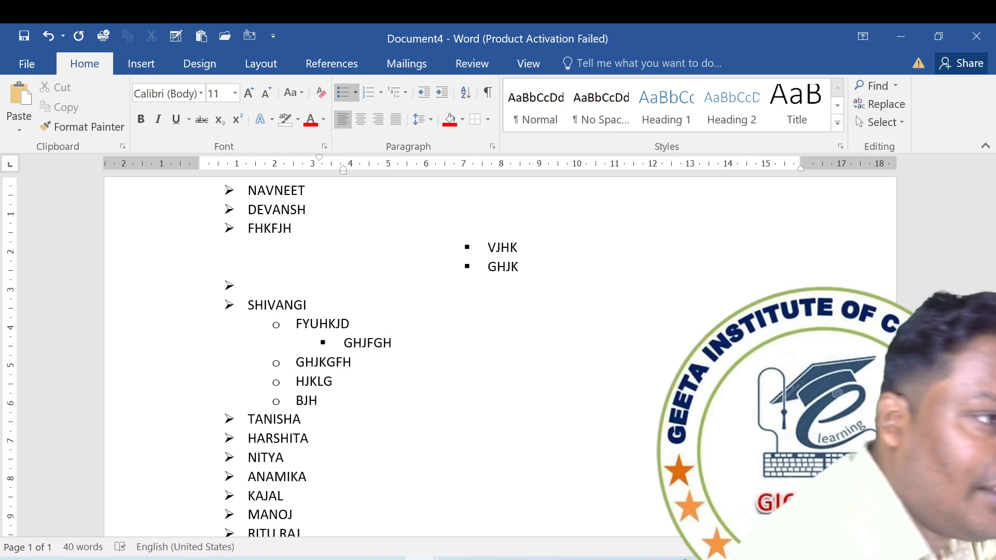
# Convert the whole bulleted list to the 1., 1.1., 1.1.1. multilevel numbering.
pyautogui.hotkey('ctrl', 'a')
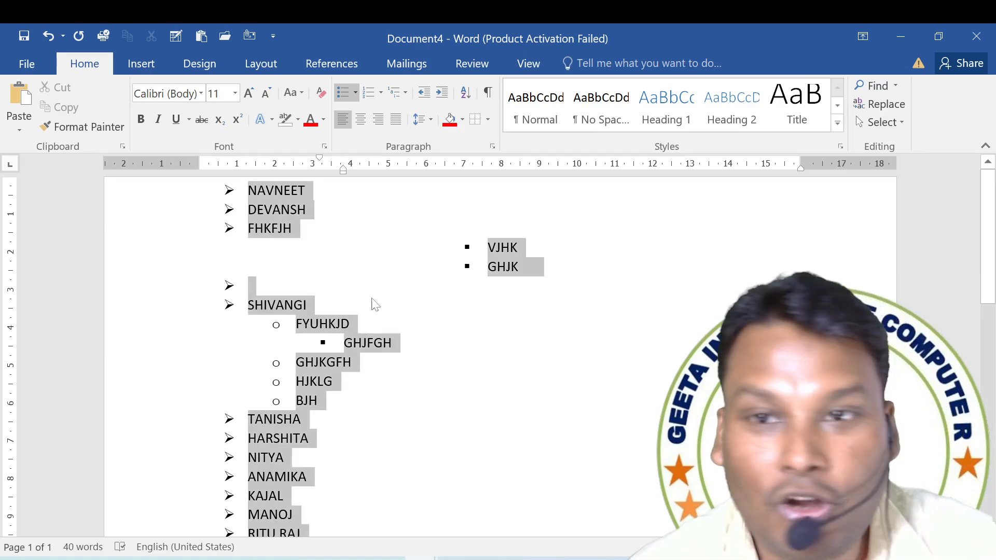
pyautogui.click(405, 93)
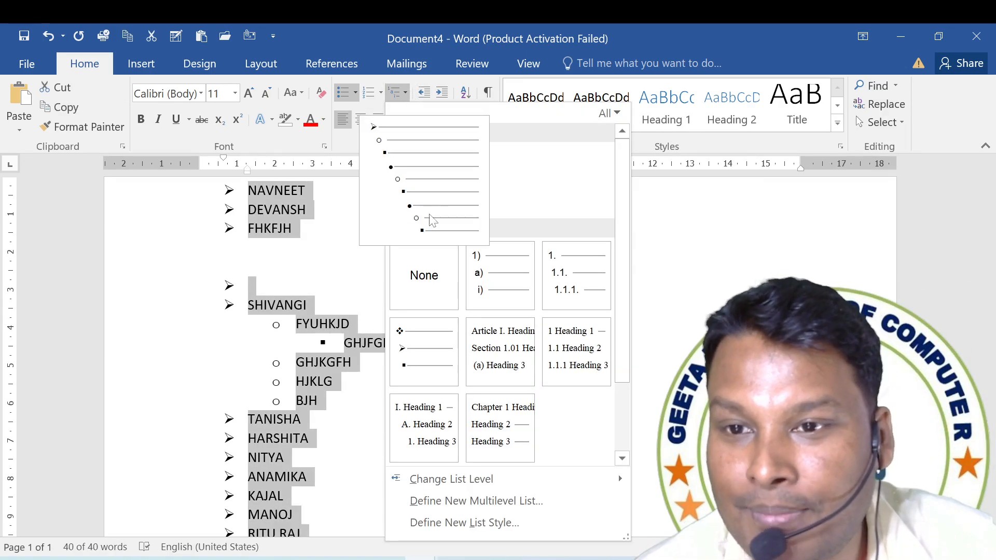
pyautogui.click(578, 275)
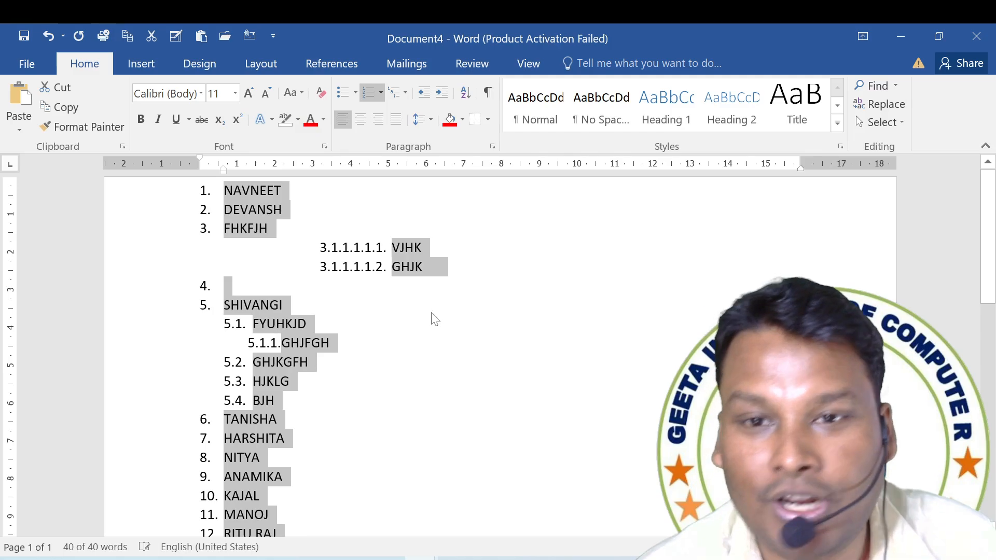
pyautogui.click(416, 327)
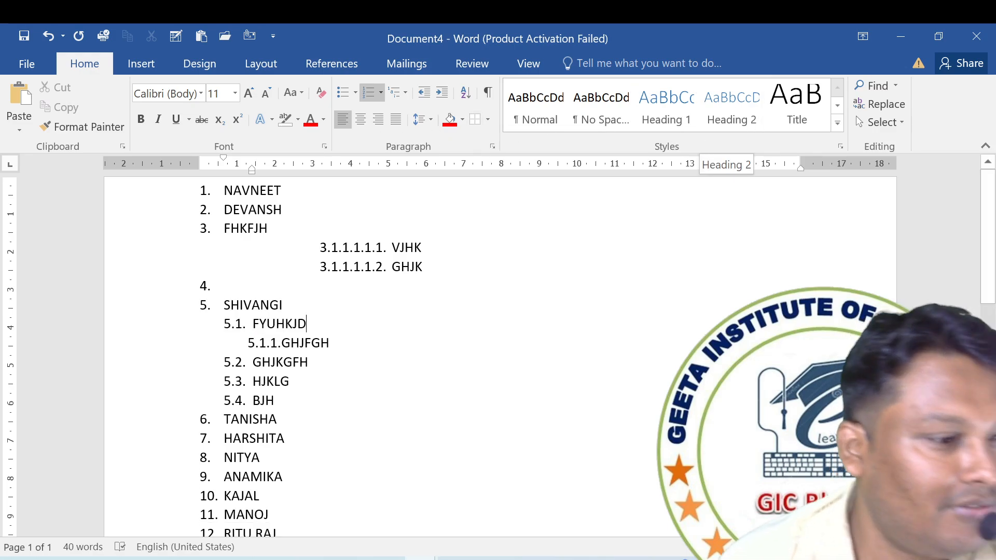
pyautogui.hotkey('ctrl', 'a')
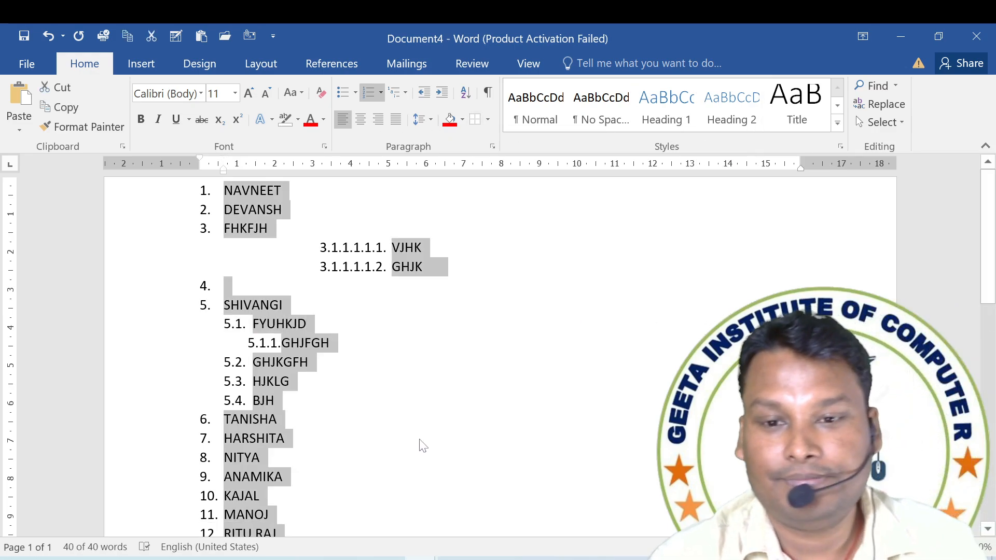
pyautogui.click(469, 376)
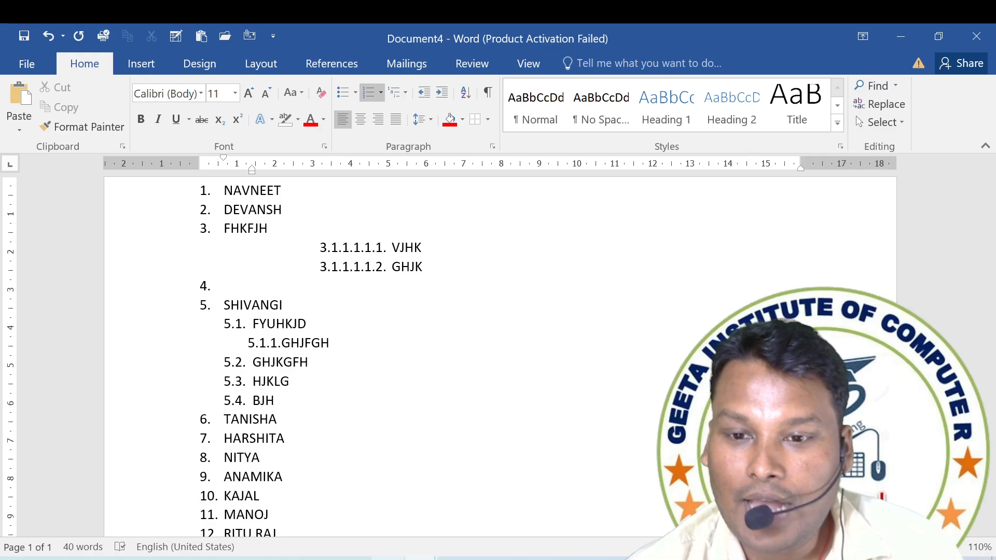
# Switch to Document1 and select all of its text.
pyautogui.click(217, 493)
pyautogui.hotkey('ctrl', 'a')
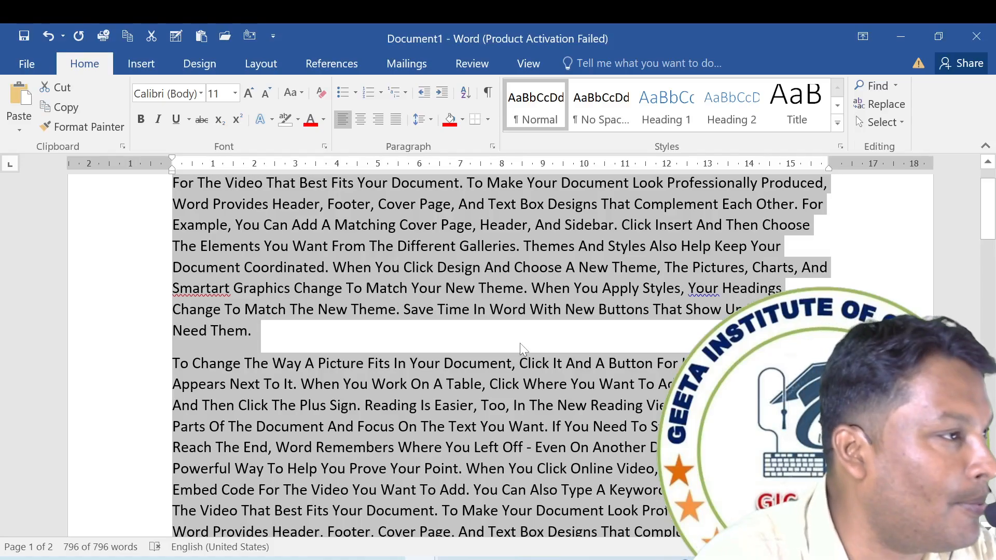
# Try bold and a red font colour on all the selected text.
pyautogui.click(140, 119)
pyautogui.click(310, 120)
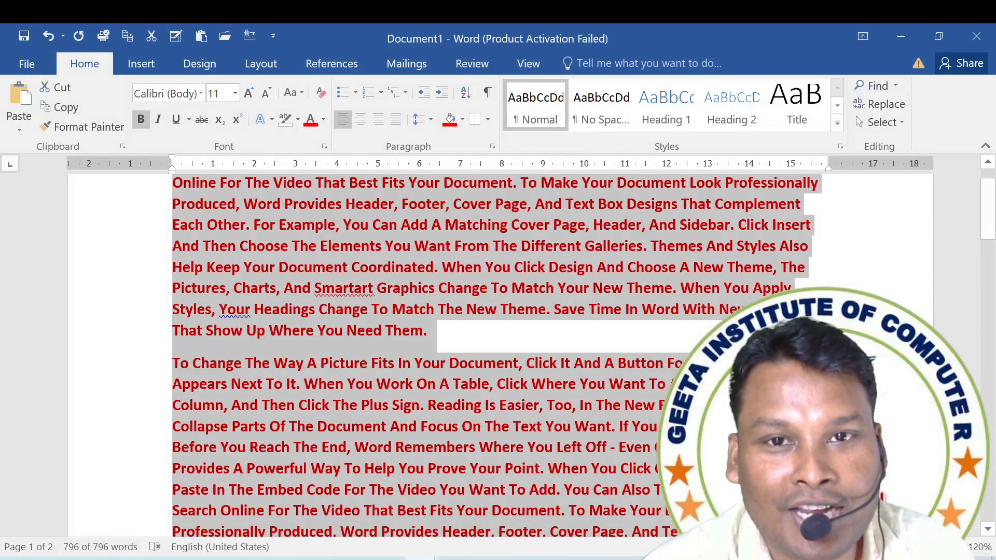
pyautogui.click(201, 94)
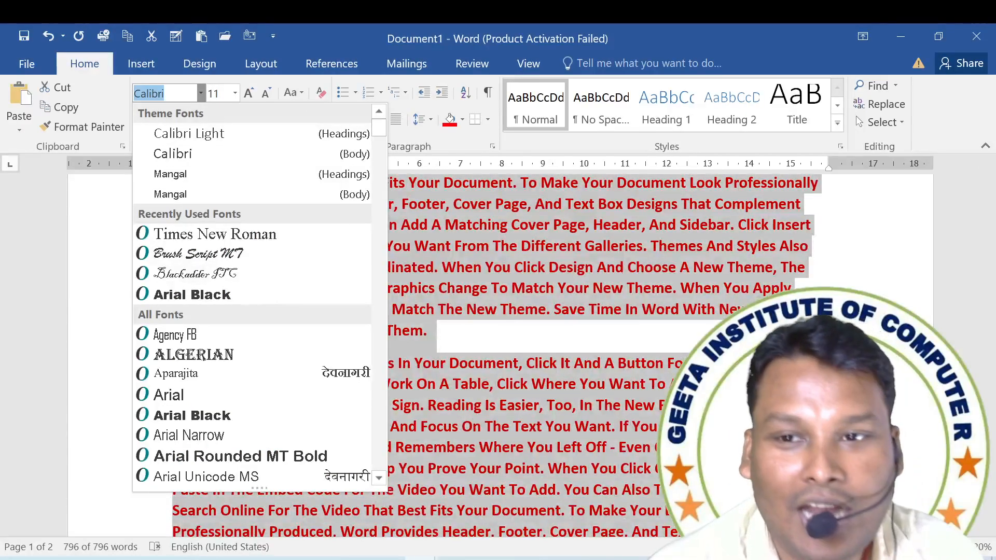
pyautogui.click(504, 341)
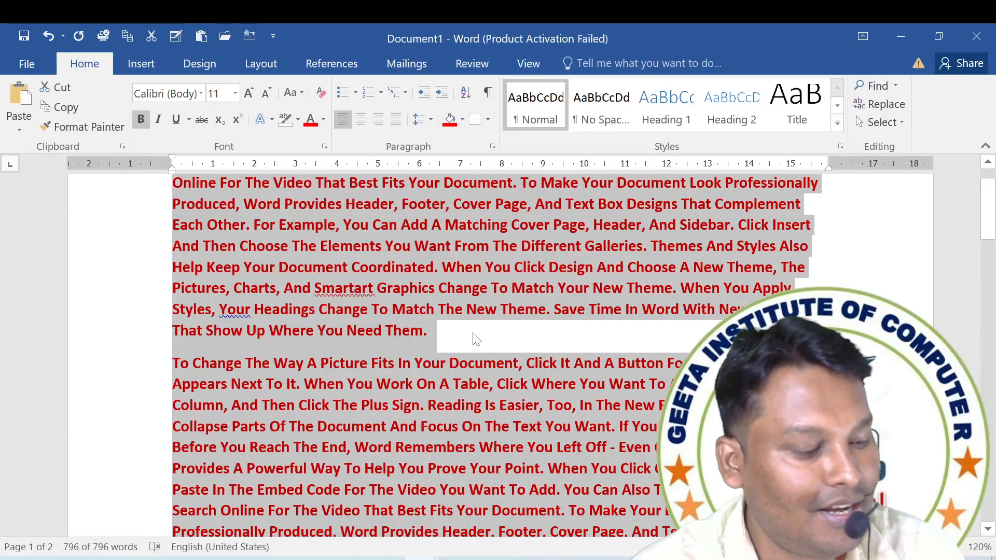
pyautogui.hotkey('ctrl', 'z')
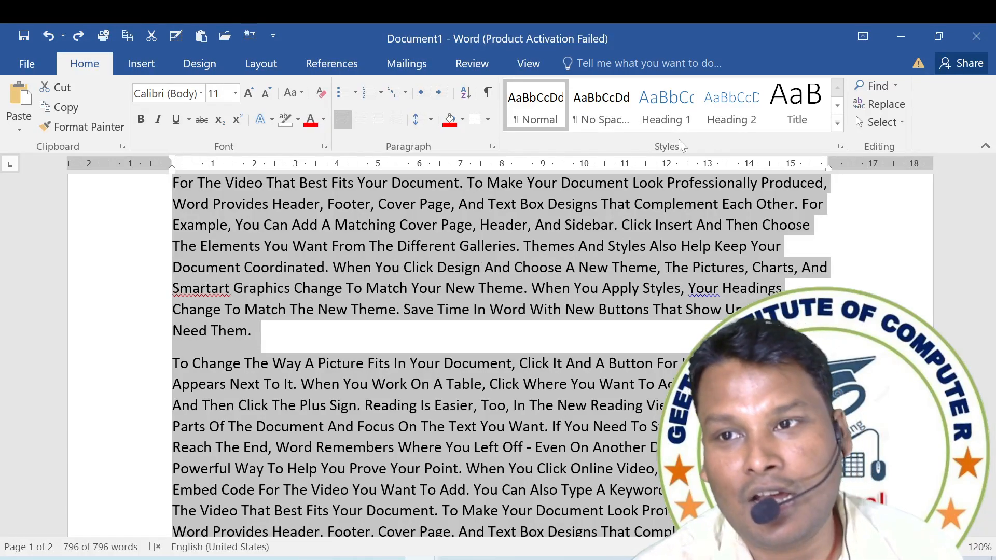
# Apply the Intense Quote style to all the text in Document1, followed by the Quote style.
pyautogui.click(837, 123)
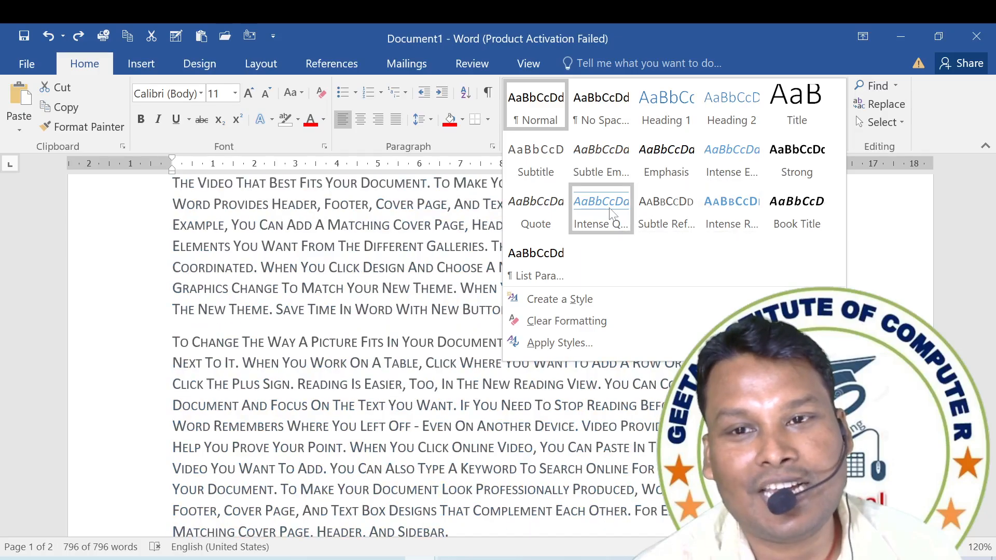
pyautogui.click(602, 211)
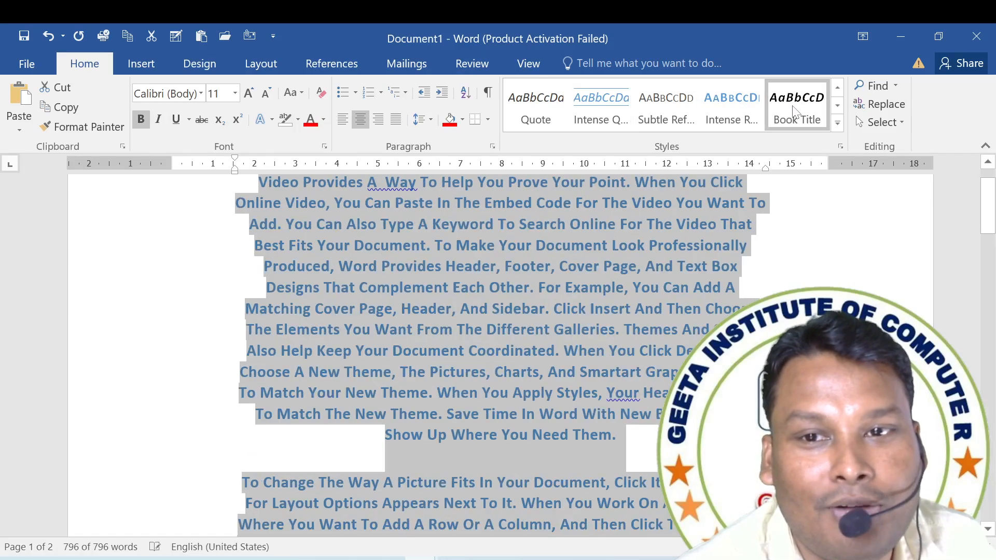
pyautogui.click(838, 123)
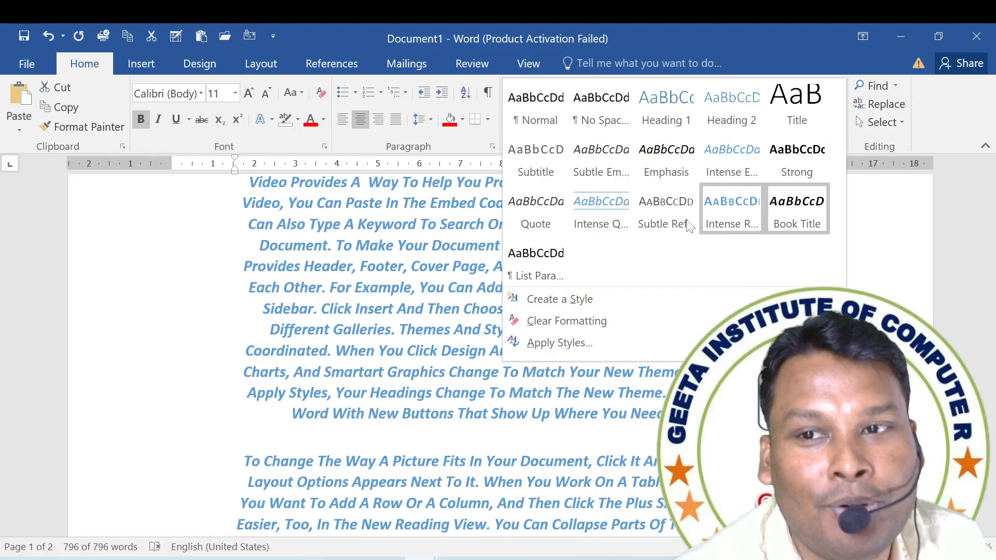
pyautogui.click(538, 216)
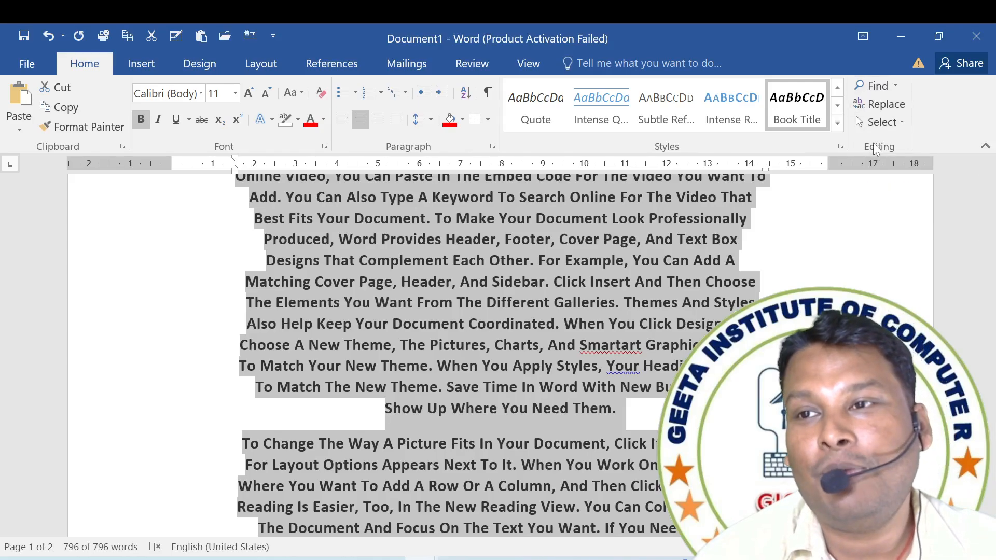
pyautogui.click(569, 309)
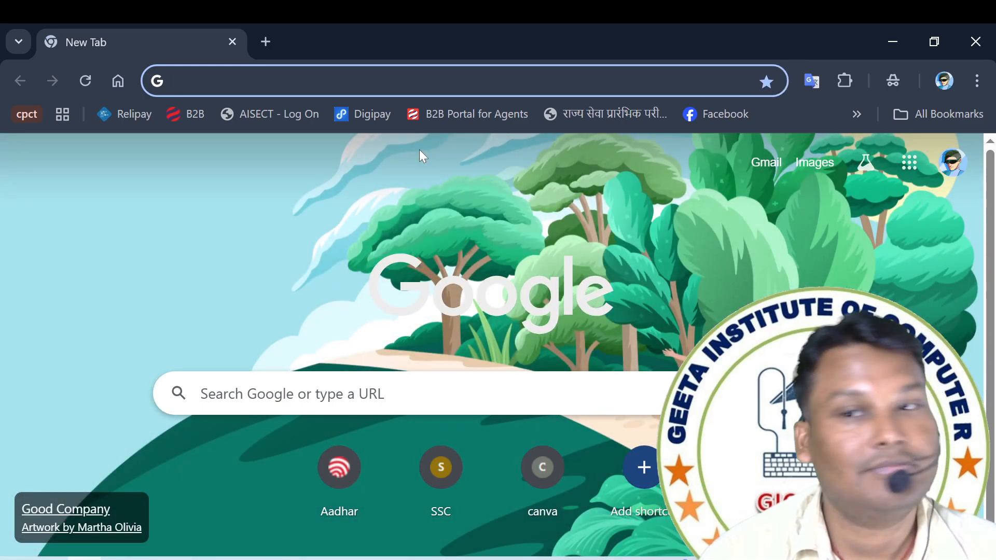
# Search Google for COMPUTR in Chrome and look over the results.
pyautogui.click(417, 81)
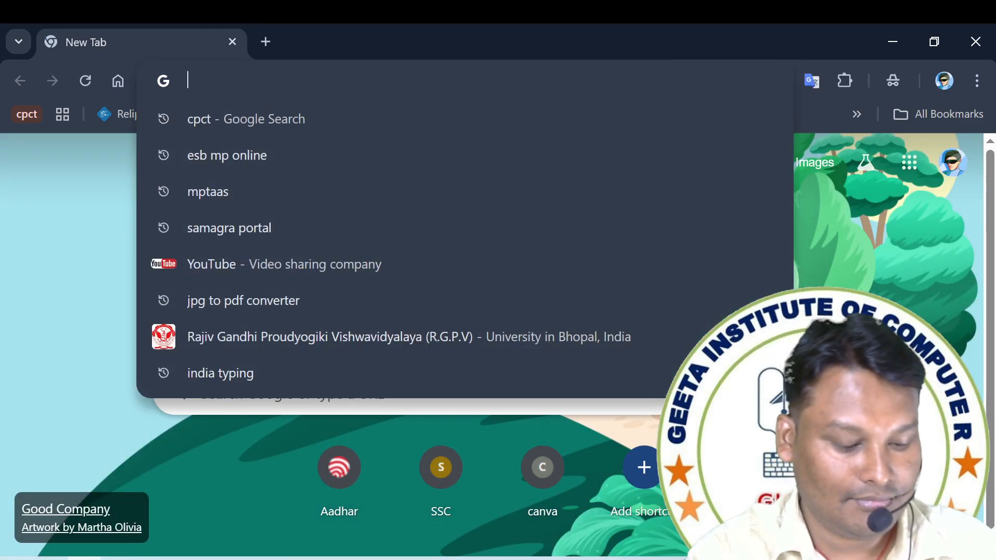
pyautogui.write('COMPUTR')
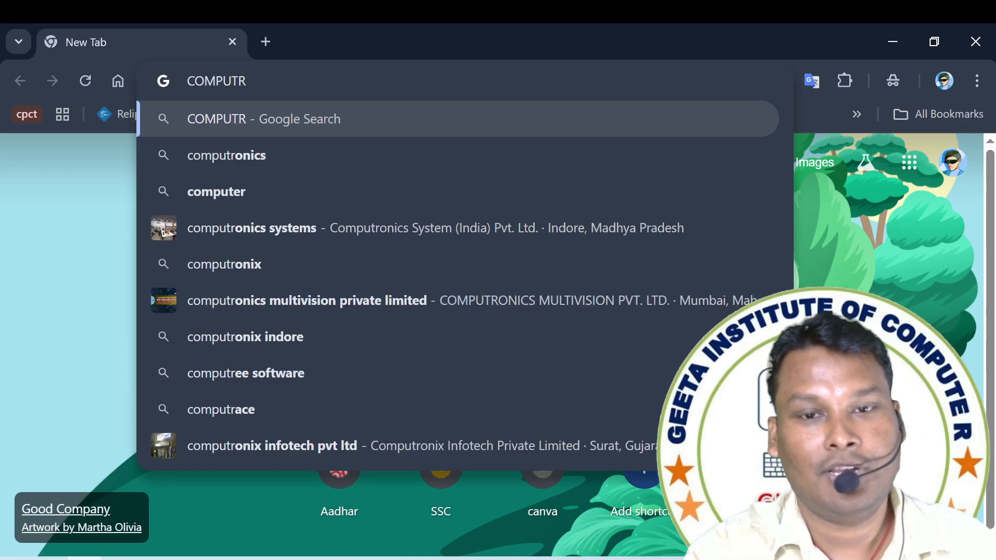
pyautogui.press('Return')
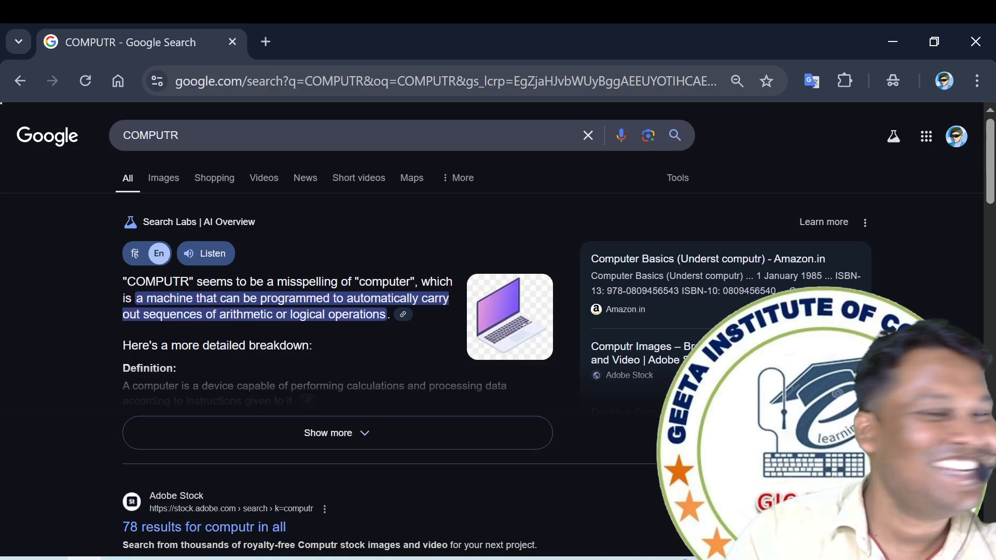
pyautogui.scroll(-10, 203, 410)
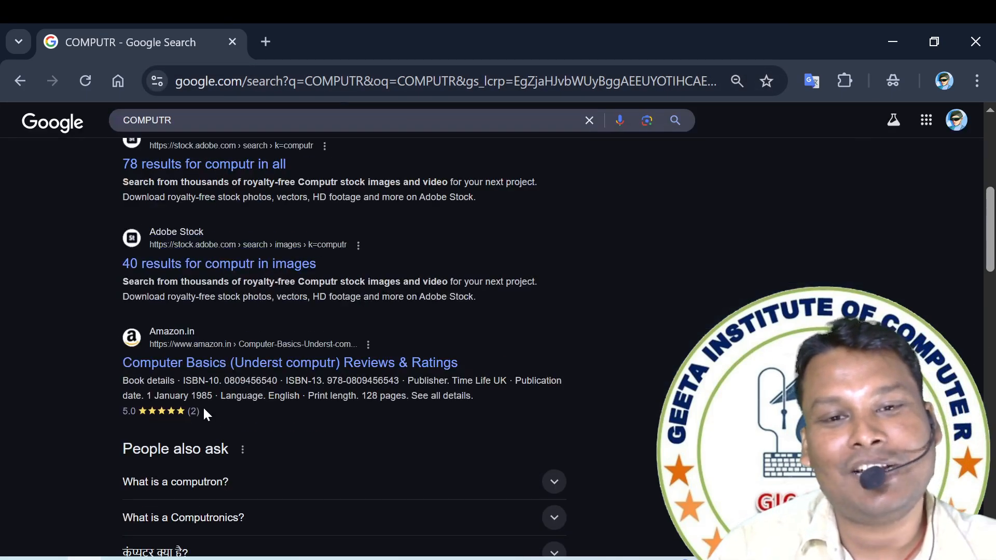
pyautogui.scroll(10, 205, 419)
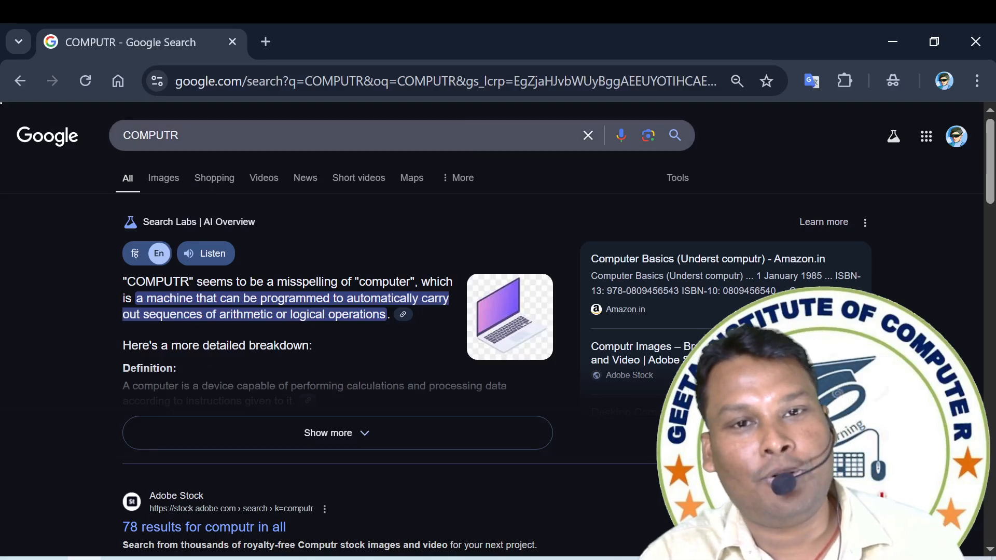
# Change the search to computer wikipedia and open the Wikipedia article titled Computer.
pyautogui.click(195, 135)
pyautogui.write('WIK')
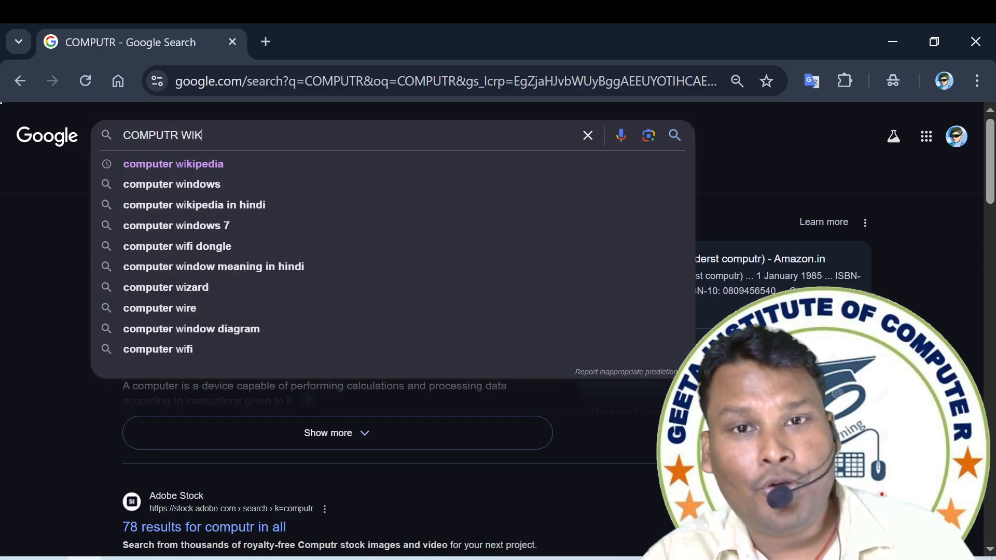
pyautogui.click(210, 171)
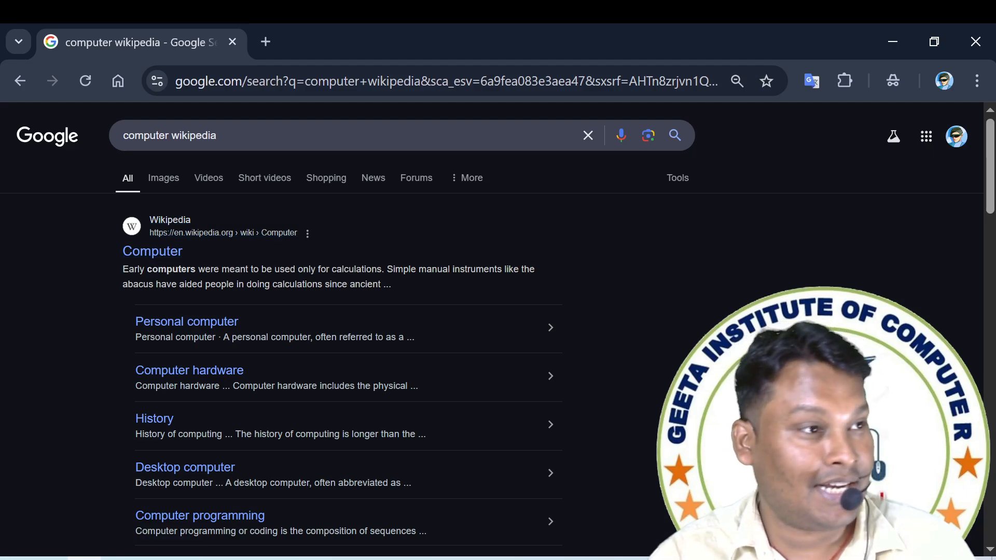
pyautogui.click(153, 255)
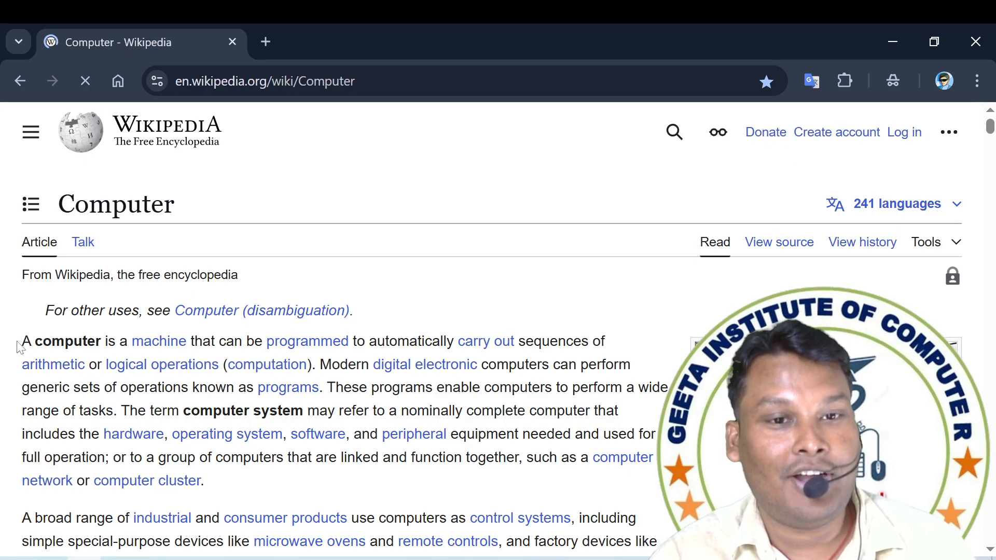
# Copy the Computer article's introductory paragraphs, from the opening sentence to the end of the paragraph starting with "Conventionally".
pyautogui.moveTo(19, 346); pyautogui.dragTo(289, 542)
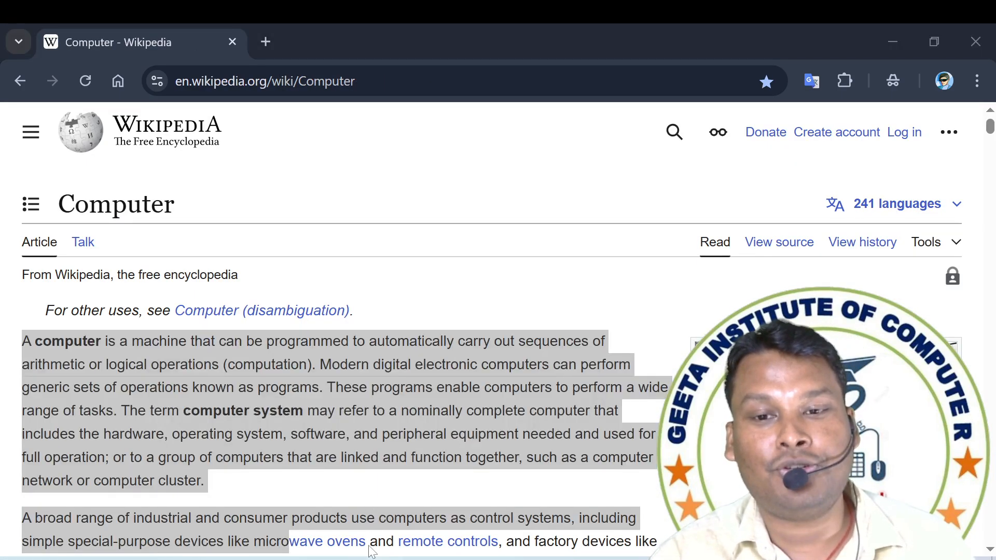
pyautogui.rightClick(321, 559)
pyautogui.click(397, 443)
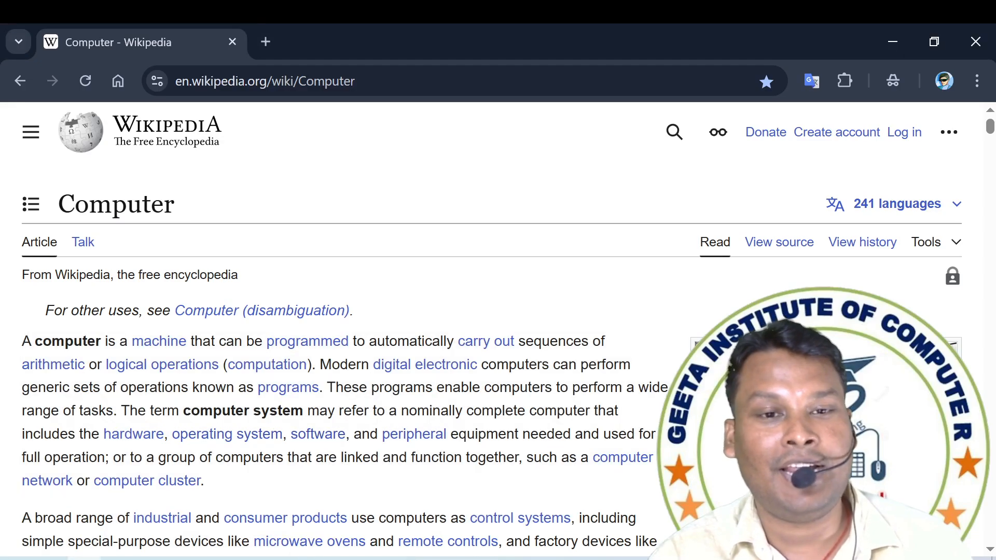
pyautogui.moveTo(14, 336); pyautogui.dragTo(406, 517)
pyautogui.hotkey('ctrl', 'c')
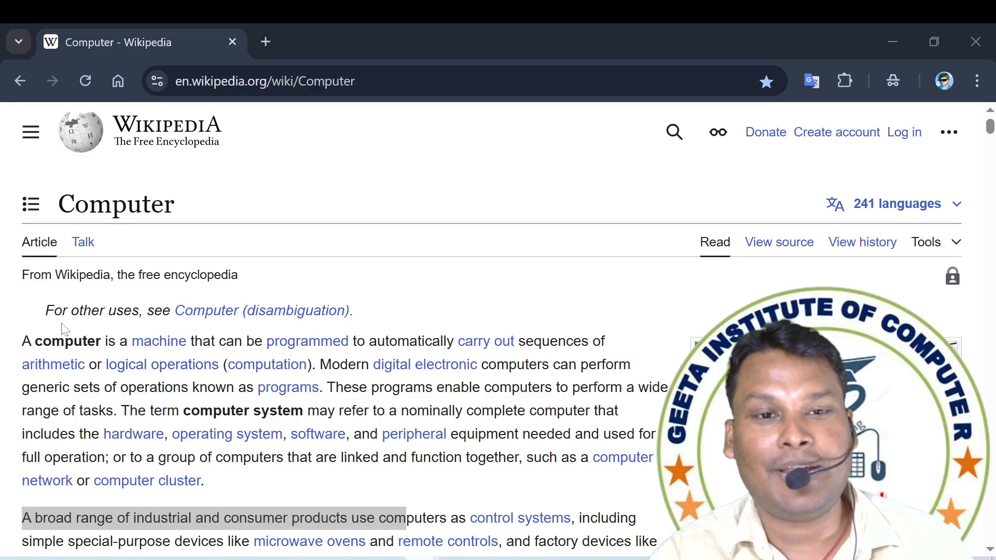
pyautogui.moveTo(14, 338); pyautogui.dragTo(509, 532)
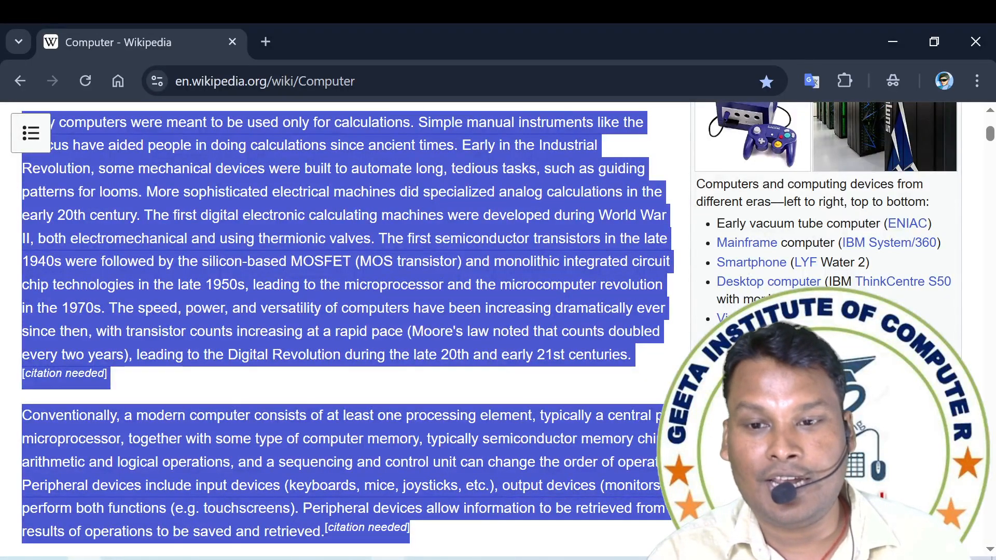
# Switch to Word and paste the copied article text into a new blank document, keeping text only.
pyautogui.click(421, 558)
pyautogui.click(654, 519)
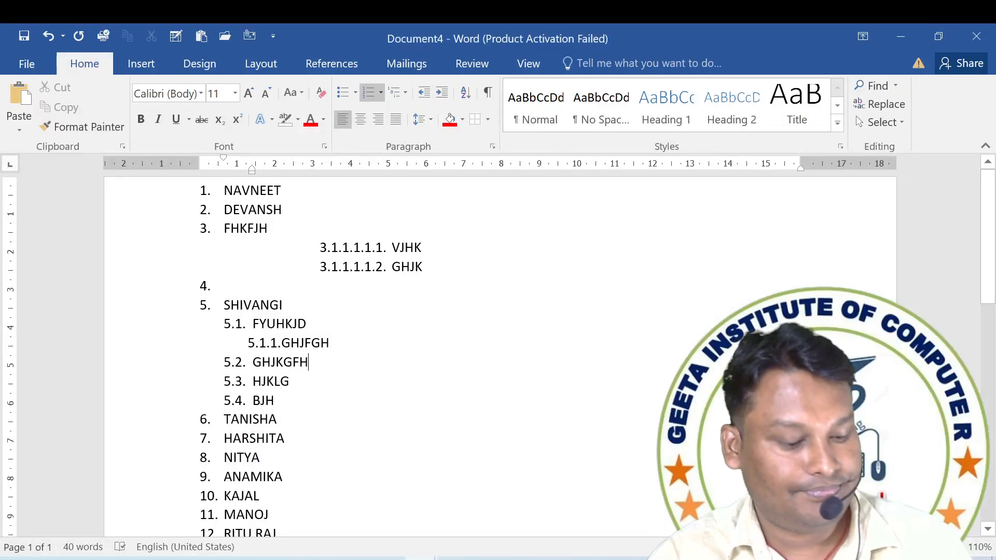
pyautogui.hotkey('ctrl', 'n')
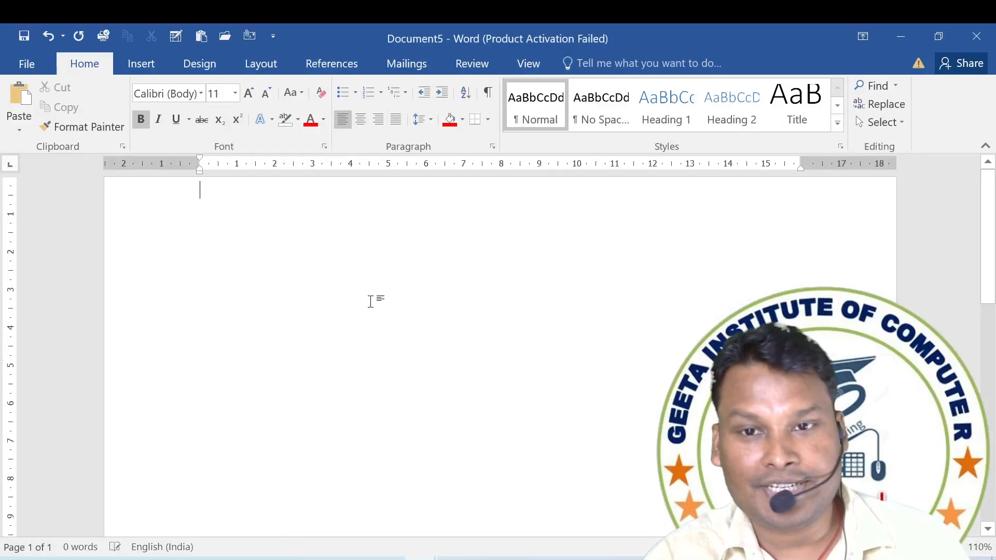
pyautogui.hotkey('ctrl', 'v')
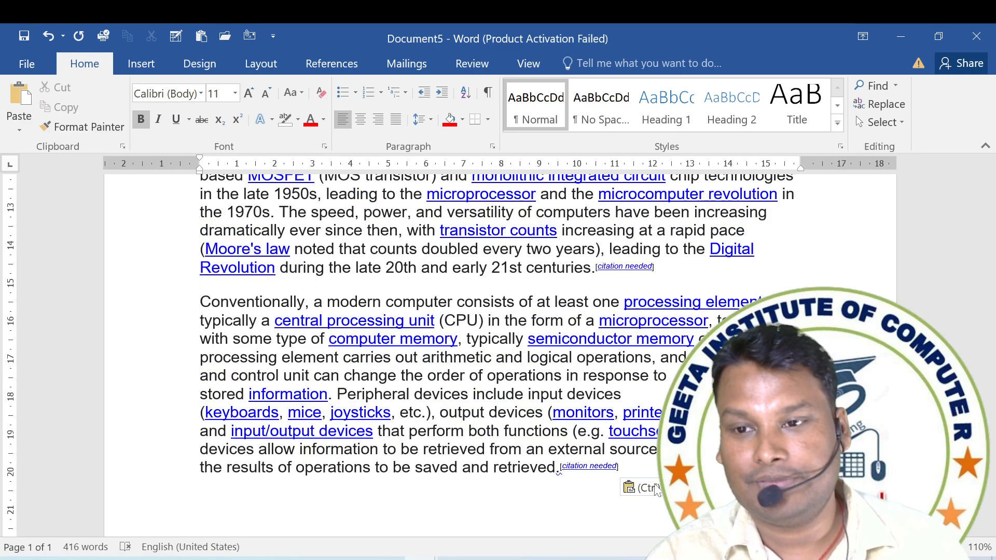
pyautogui.click(655, 489)
pyautogui.click(650, 466)
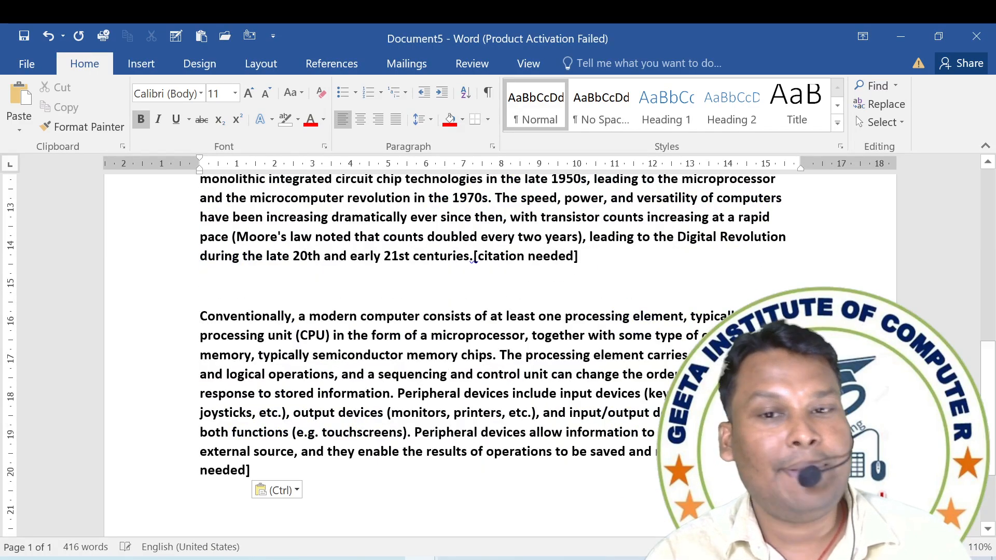
pyautogui.press('ctrl')
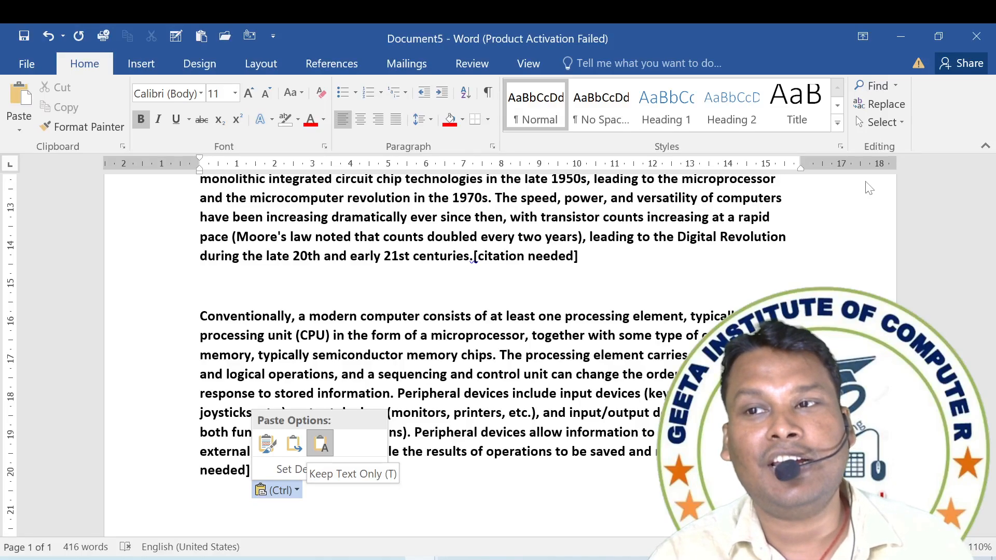
pyautogui.press('Escape')
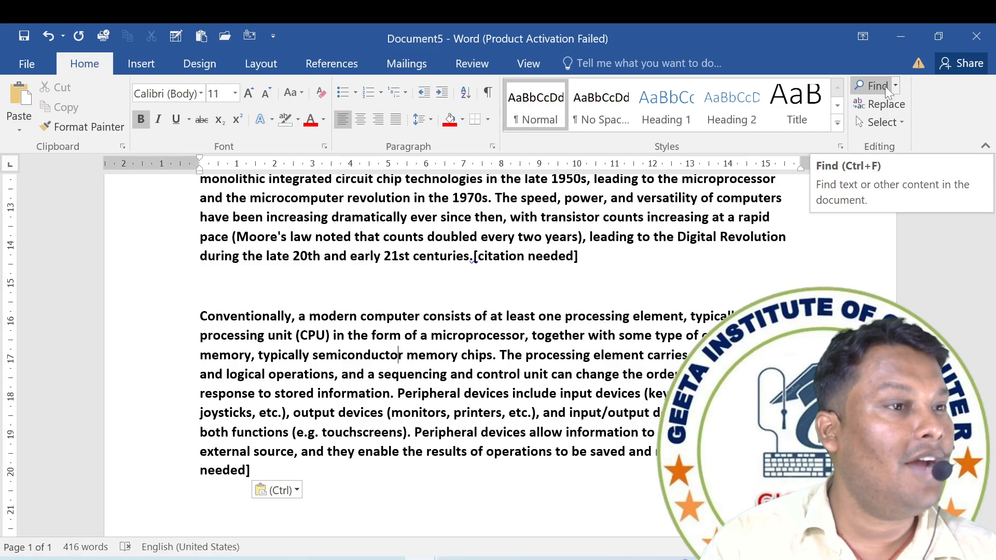
# Find the word COMPUTER throughout the document and close the search.
pyautogui.click(884, 86)
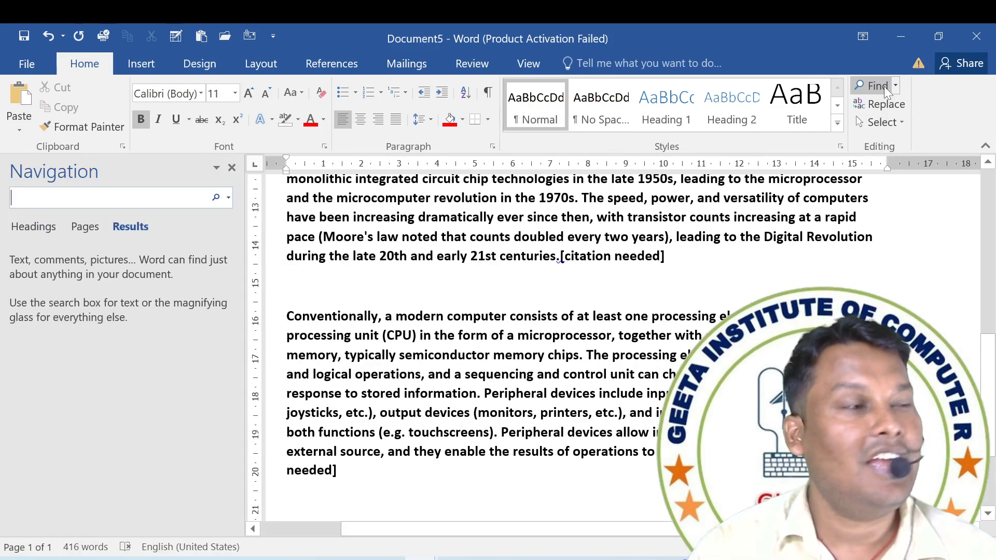
pyautogui.write('coMPUTER')
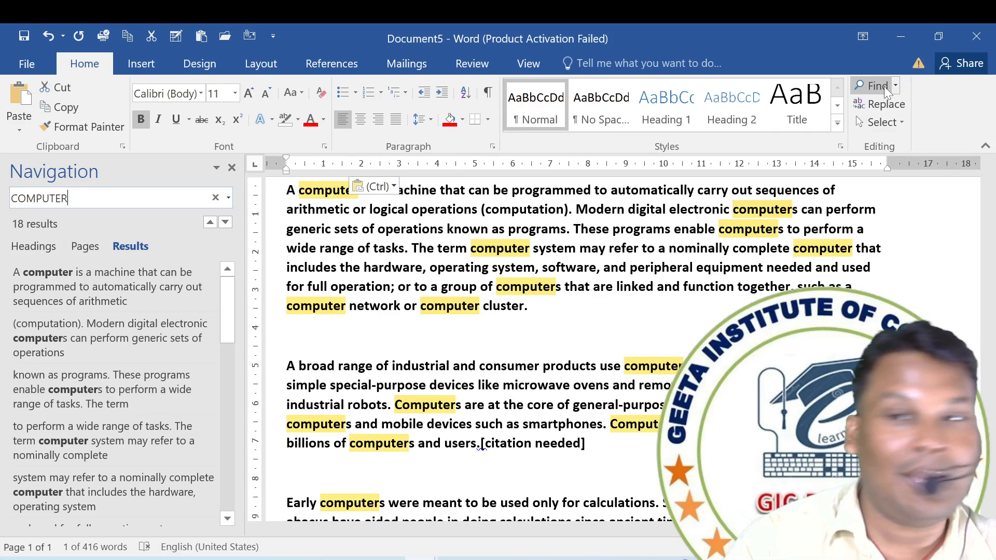
pyautogui.click(232, 168)
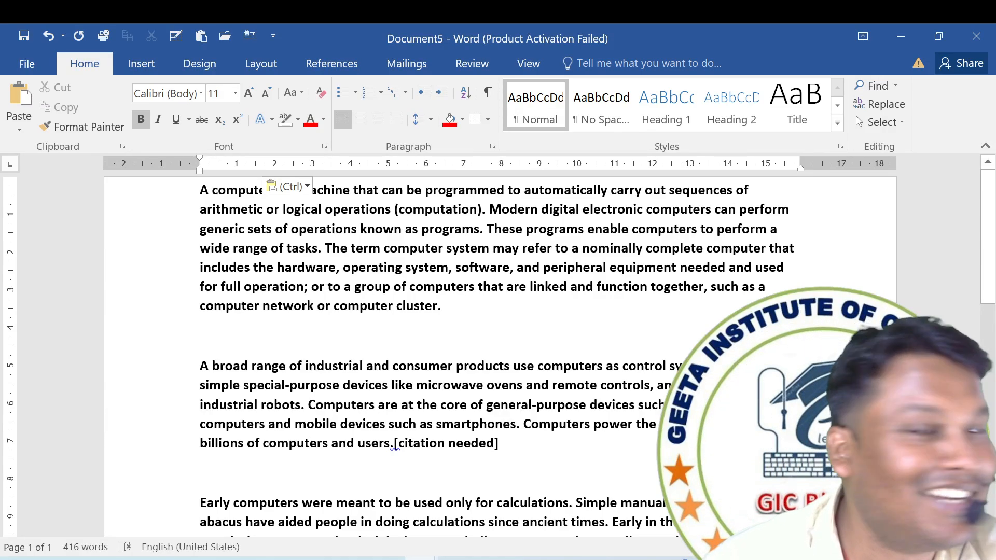
# Repeat the document search for COMPUTER, clear the search text, and close the search results.
pyautogui.click(896, 86)
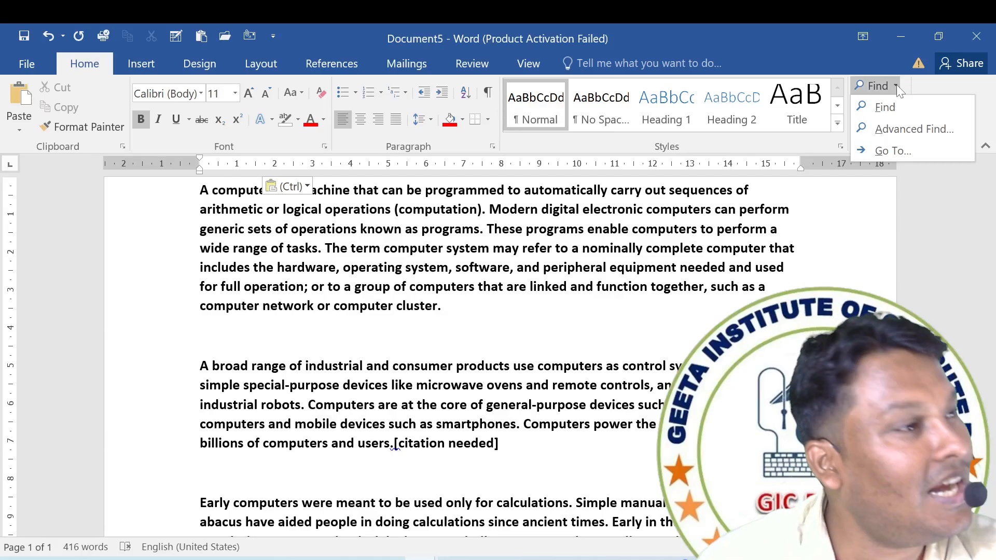
pyautogui.click(911, 86)
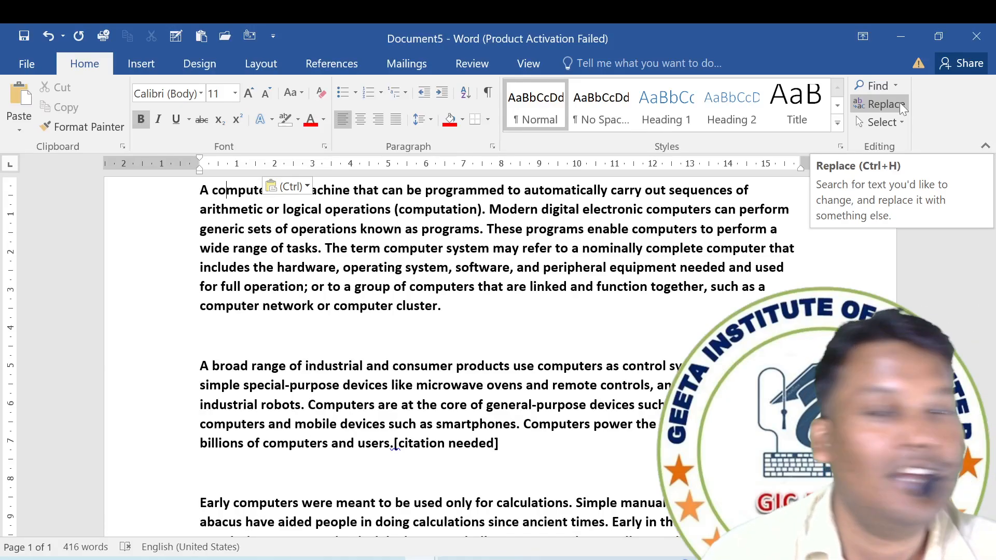
pyautogui.hotkey('ctrl', 'f')
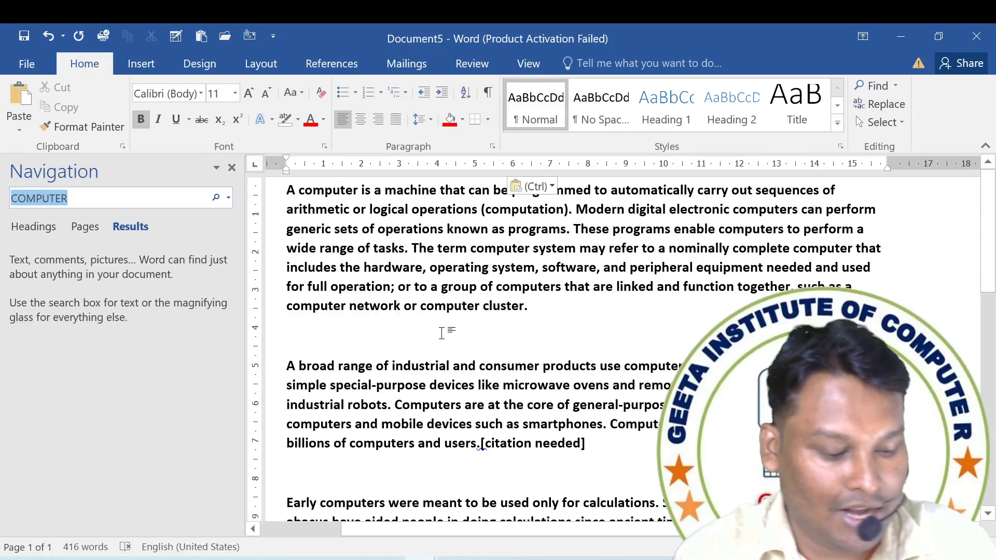
pyautogui.write('COMPUTER')
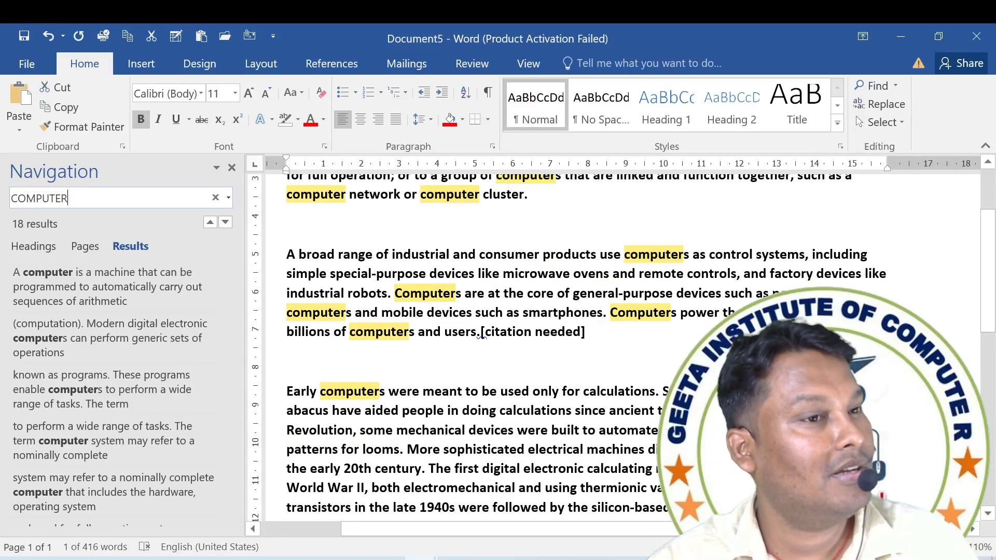
pyautogui.hotkey('ctrl', 'a')
pyautogui.press('BackSpace')
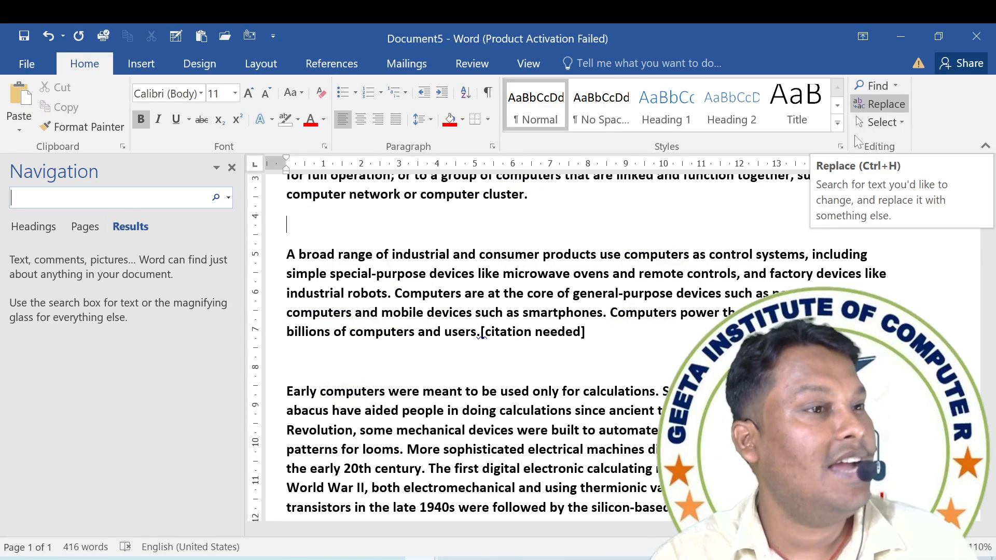
pyautogui.click(482, 314)
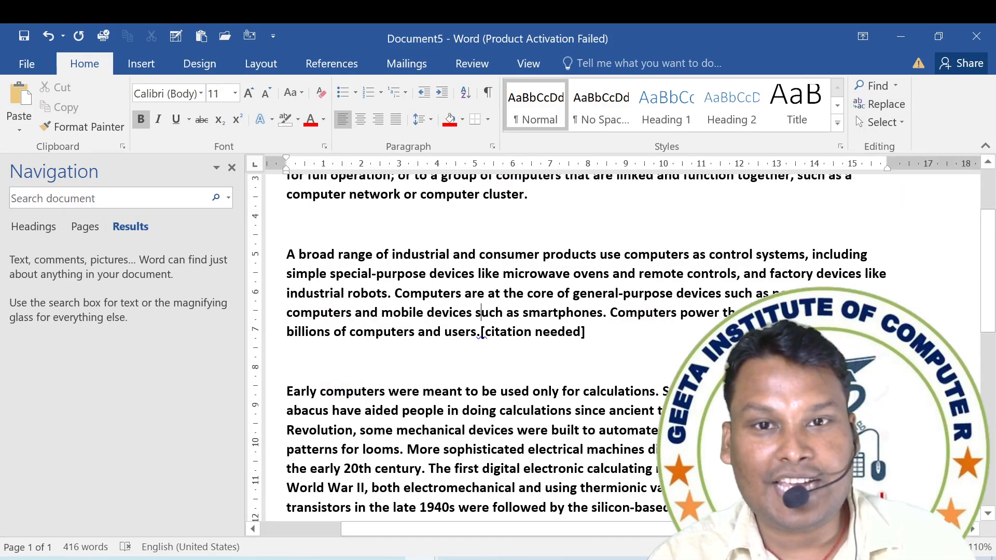
pyautogui.click(232, 167)
# Set up a replacement of COMPUTER with MOBILE and replace the next occurrence in the "A broad range" paragraph.
pyautogui.hotkey('ctrl', 'h')
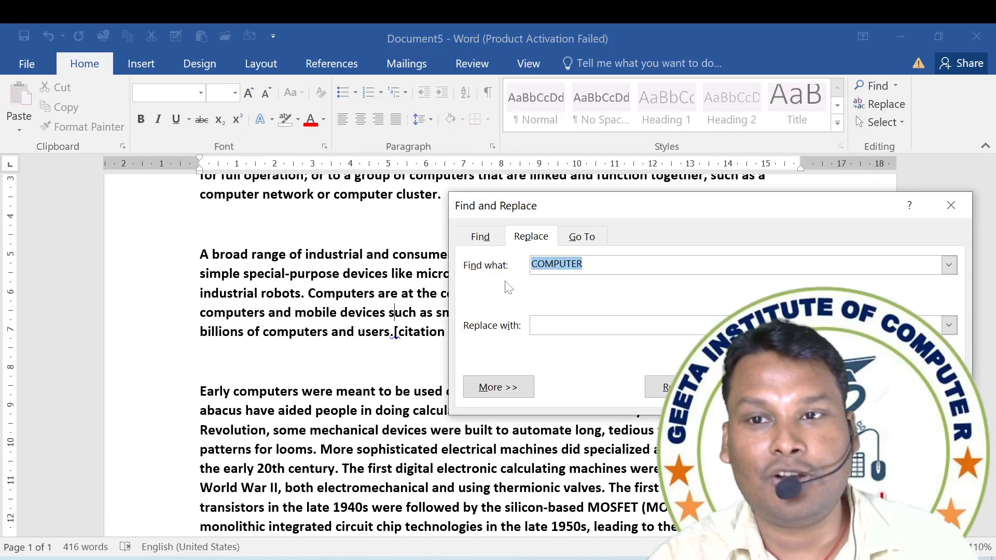
pyautogui.click(618, 266)
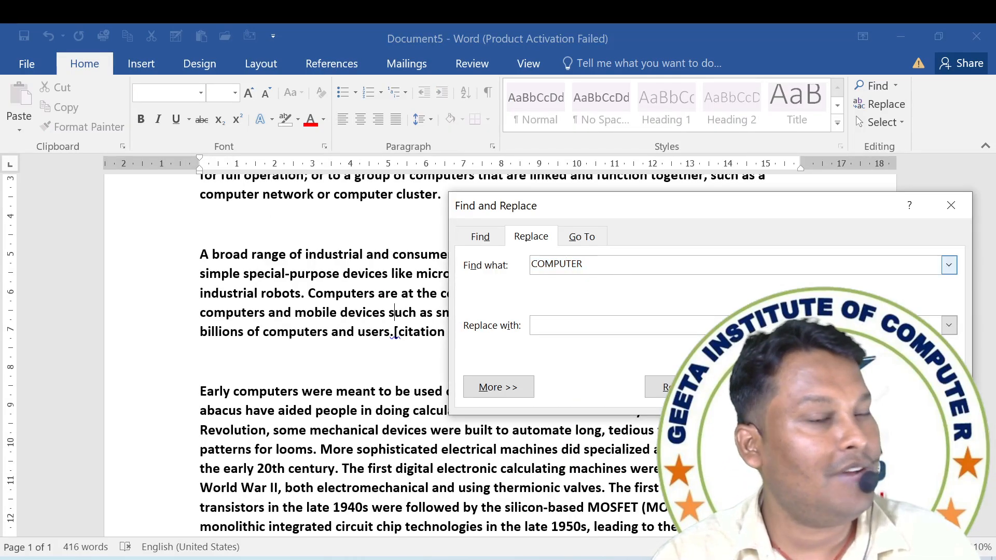
pyautogui.click(596, 319)
pyautogui.write('MO')
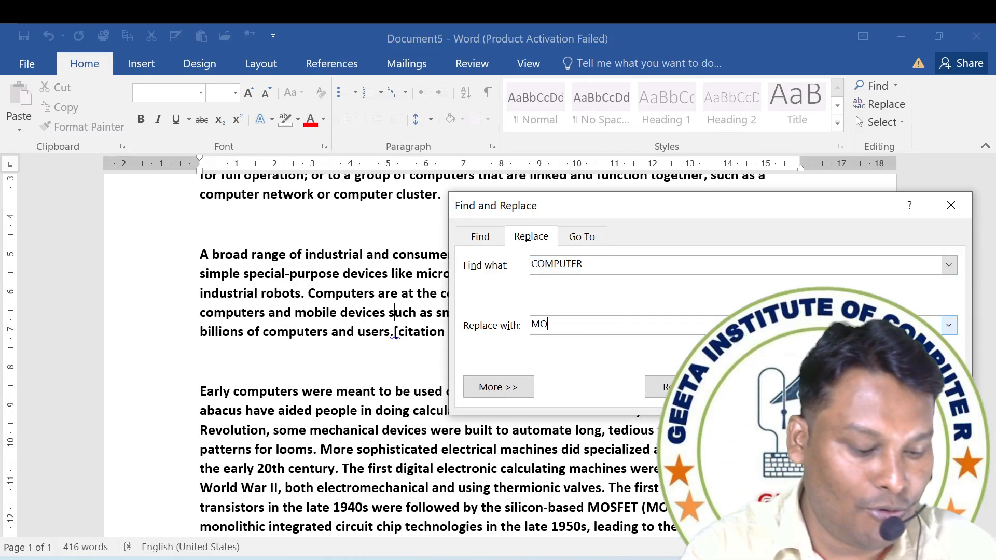
pyautogui.write('BILE')
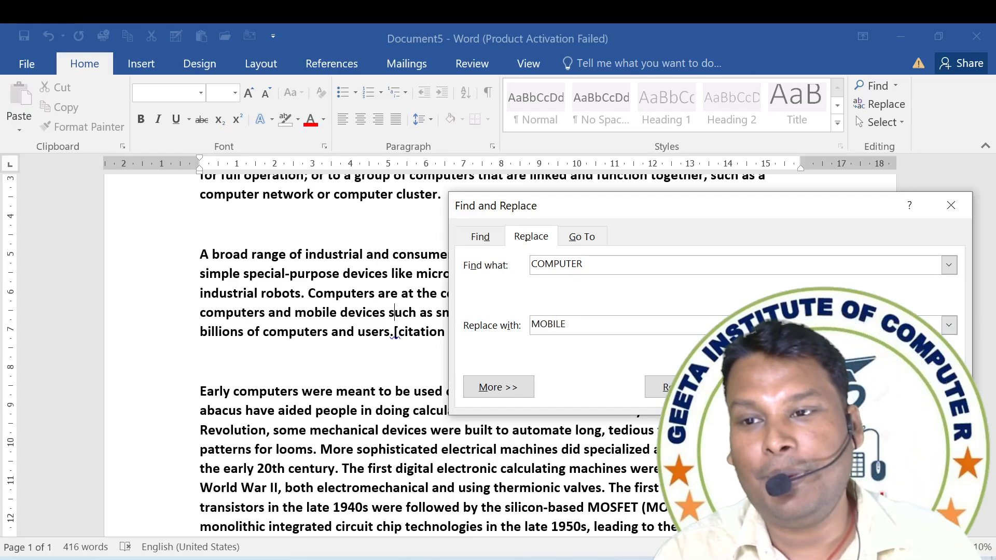
pyautogui.click(841, 387)
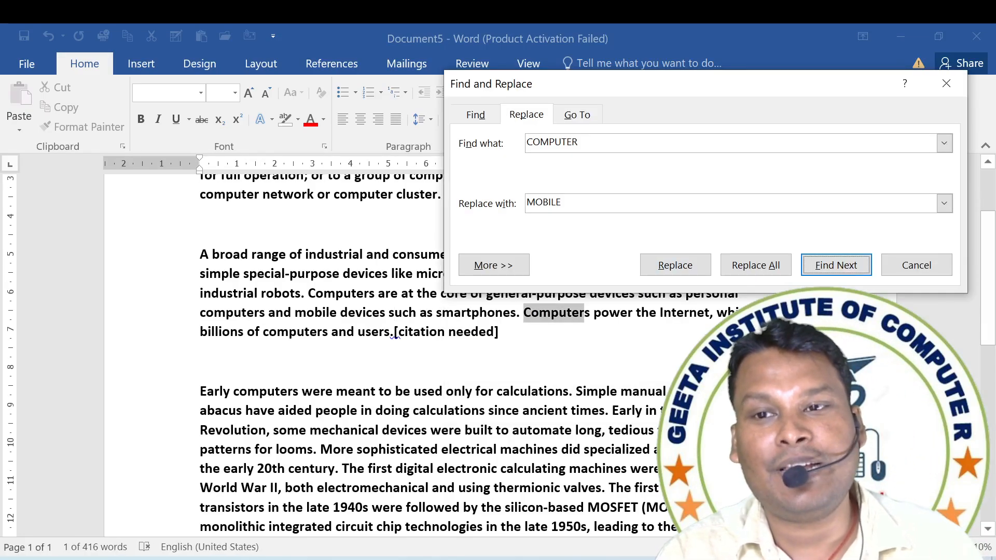
pyautogui.click(664, 272)
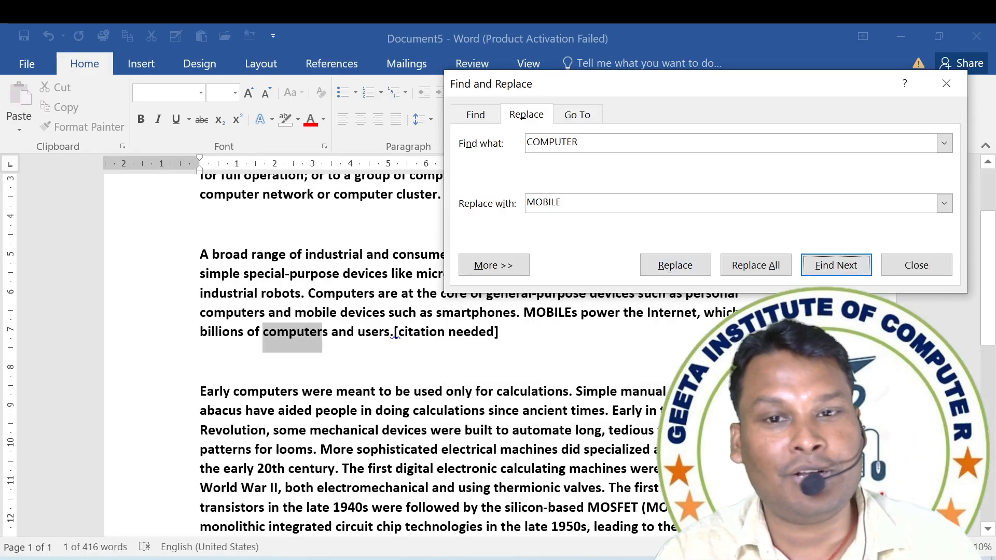
# Replace all remaining occurrences of COMPUTER with MOBILE and close the Find and Replace dialog.
pyautogui.click(756, 265)
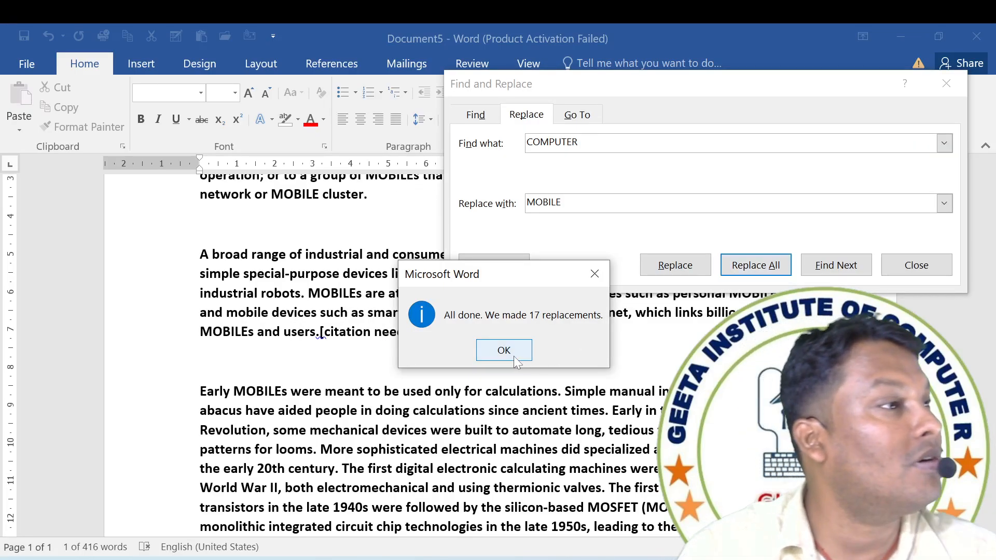
pyautogui.click(503, 351)
pyautogui.click(916, 265)
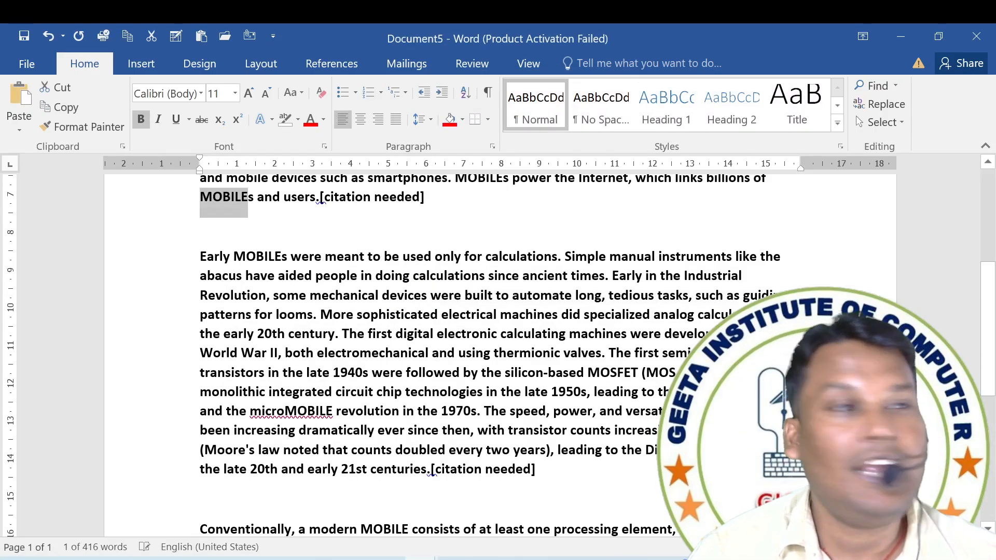
pyautogui.click(478, 275)
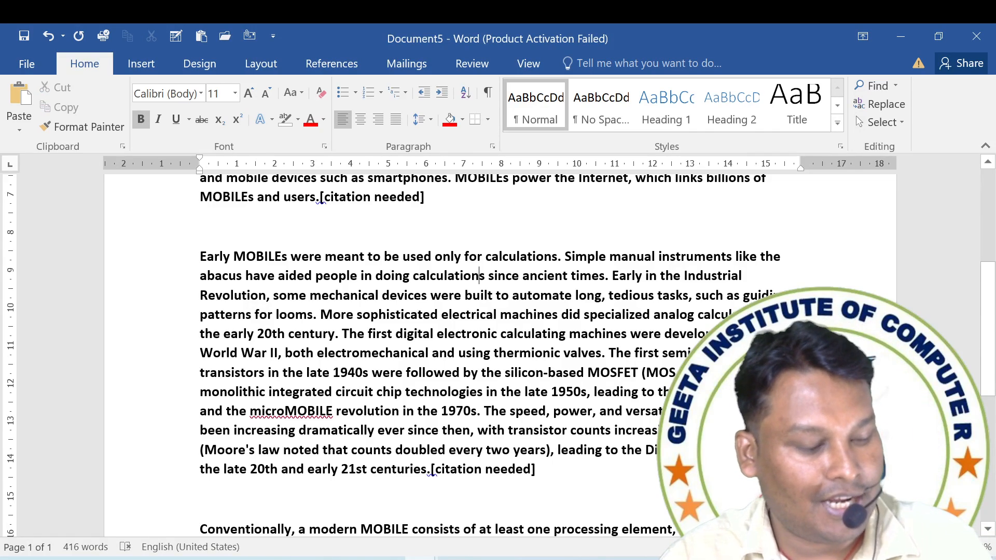
# Check the replacement by searching the document for COMPUTER and for MOBIL.
pyautogui.hotkey('ctrl', 'f')
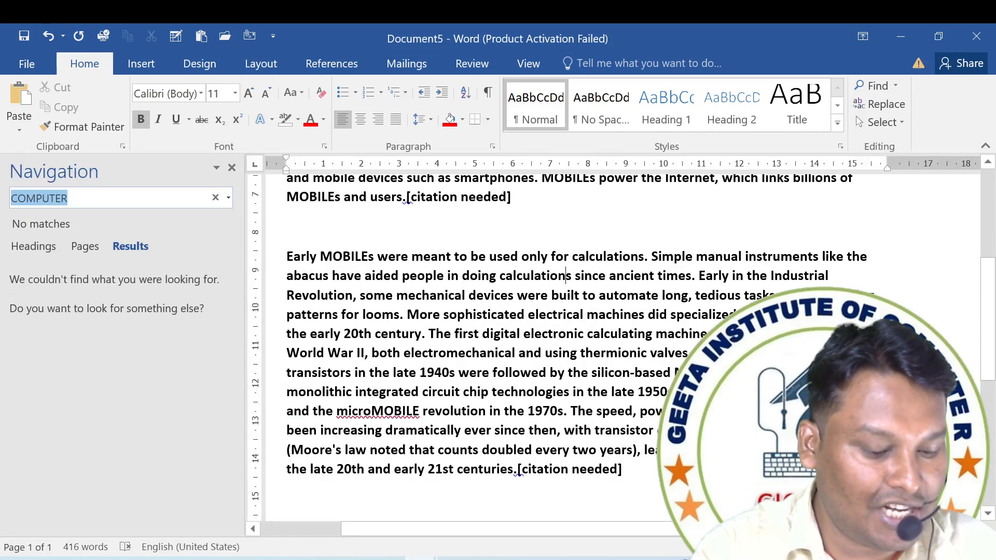
pyautogui.write('COMPUTER')
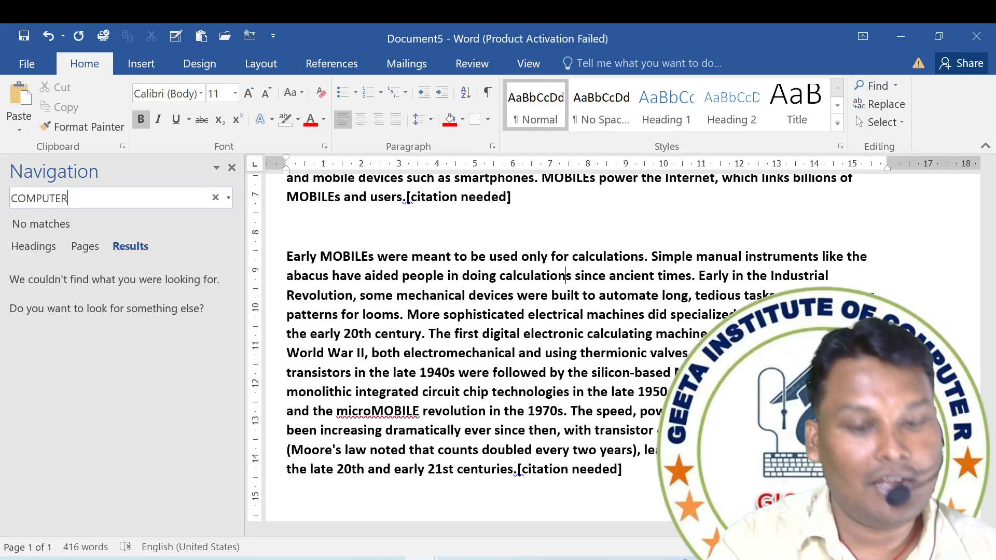
pyautogui.press('BackSpace')
pyautogui.press('BackSpace')
pyautogui.press('BackSpace')
pyautogui.press('BackSpace')
pyautogui.press('BackSpace')
pyautogui.press('BackSpace')
pyautogui.press('BackSpace')
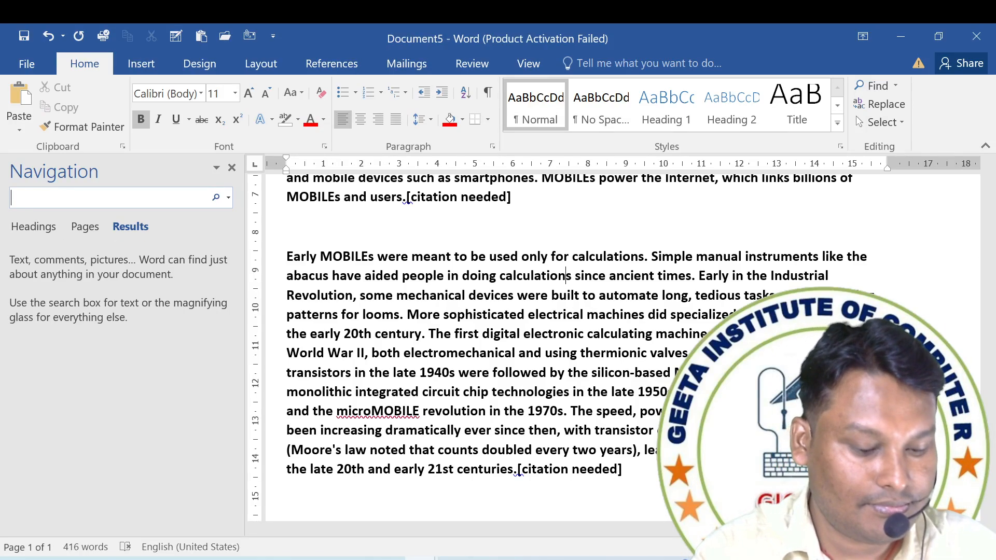
pyautogui.write('MOBIL')
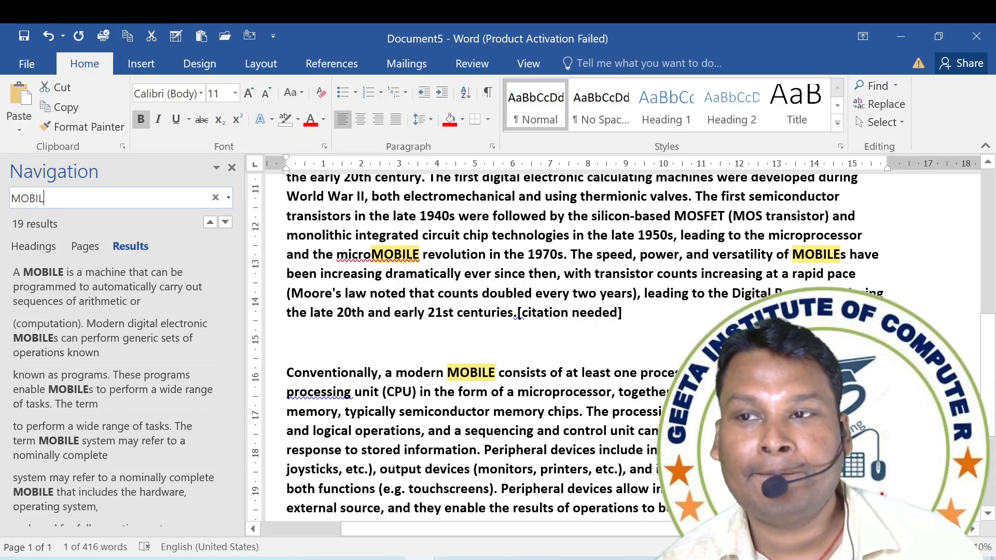
# Select all the text in the document and close the search results.
pyautogui.click(882, 123)
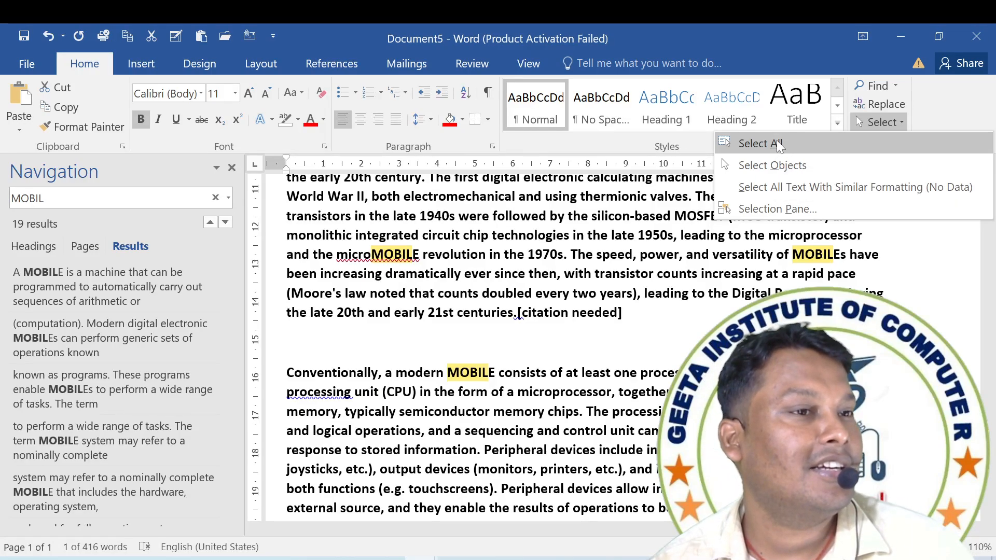
pyautogui.click(761, 144)
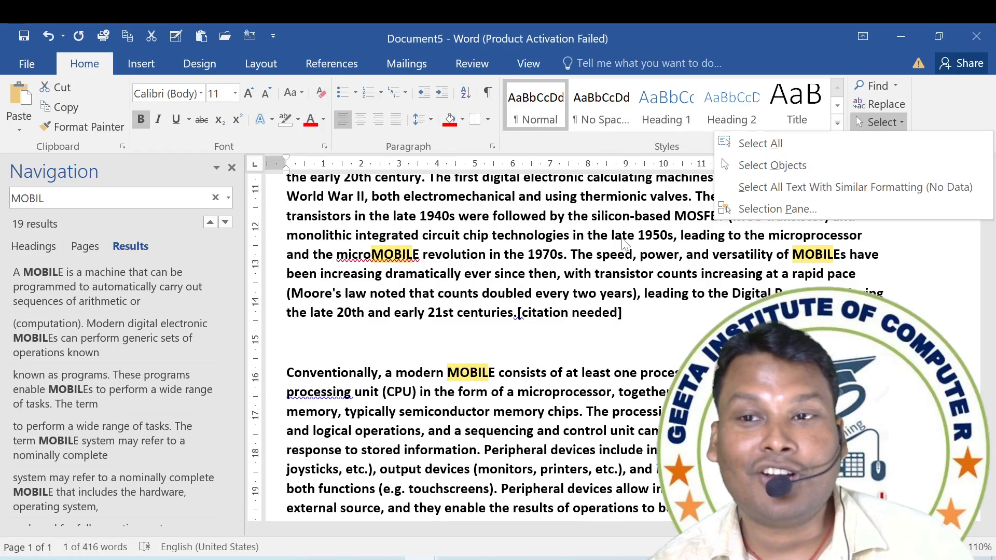
pyautogui.click(656, 255)
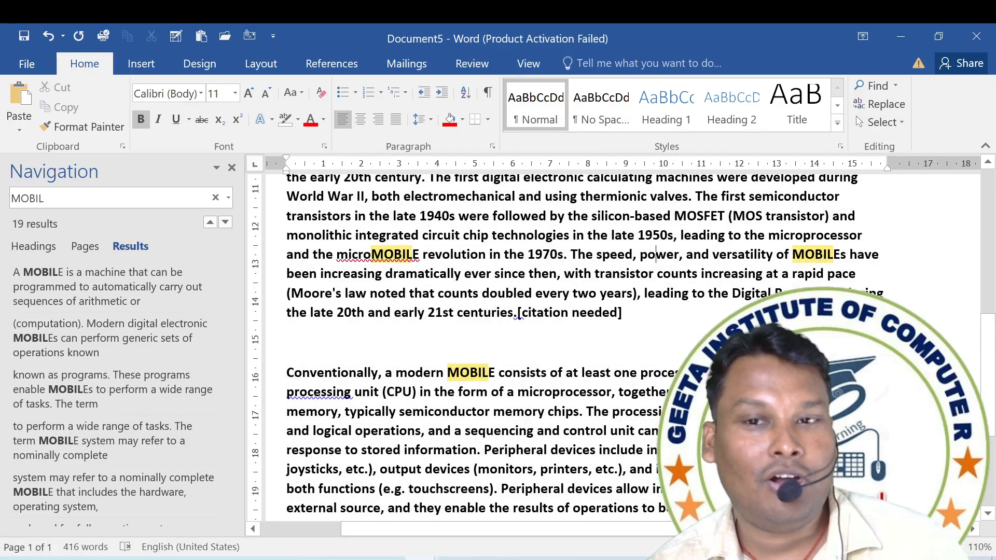
pyautogui.hotkey('ctrl', 'a')
pyautogui.click(232, 168)
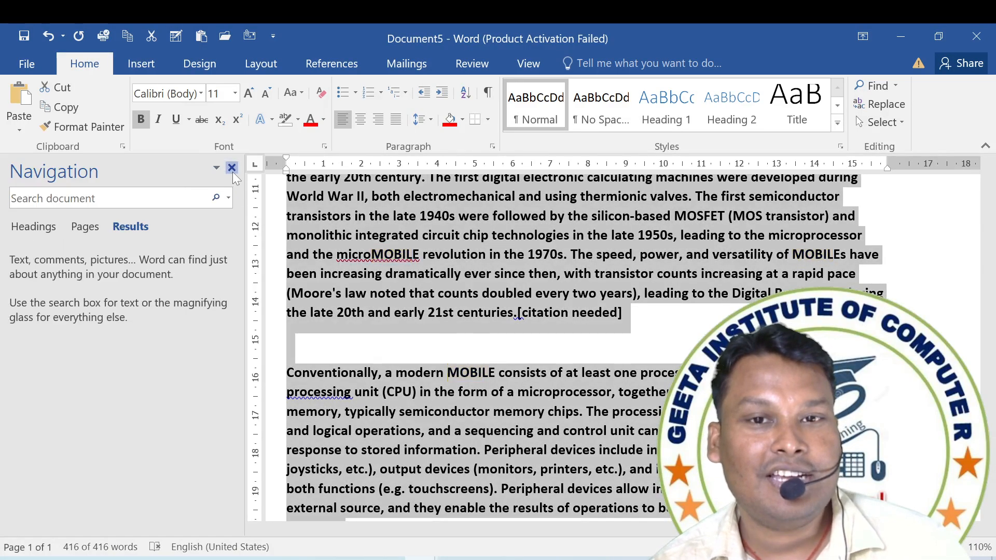
# Try to select objects by drawing selection areas over the "Early MOBILEs" paragraph with Select Objects.
pyautogui.click(884, 122)
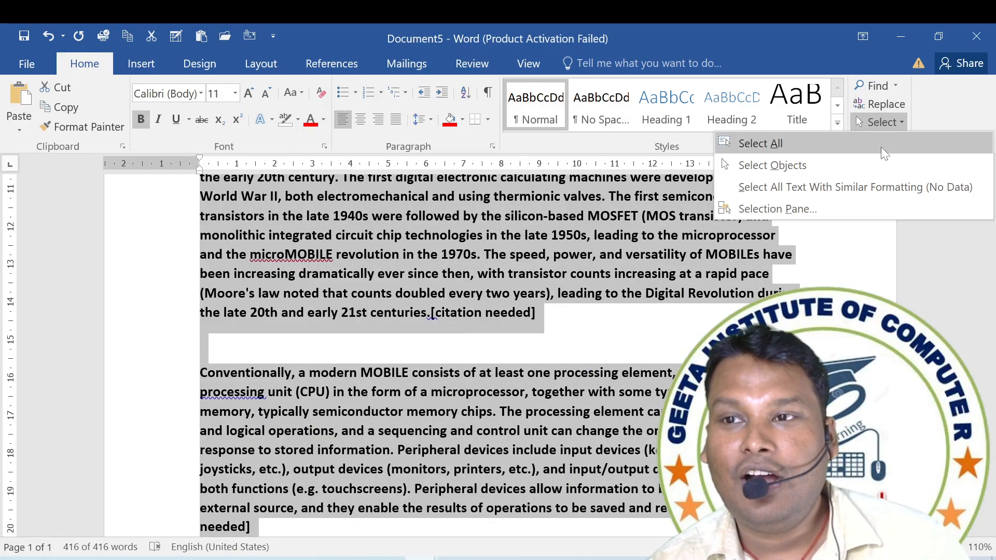
pyautogui.click(778, 163)
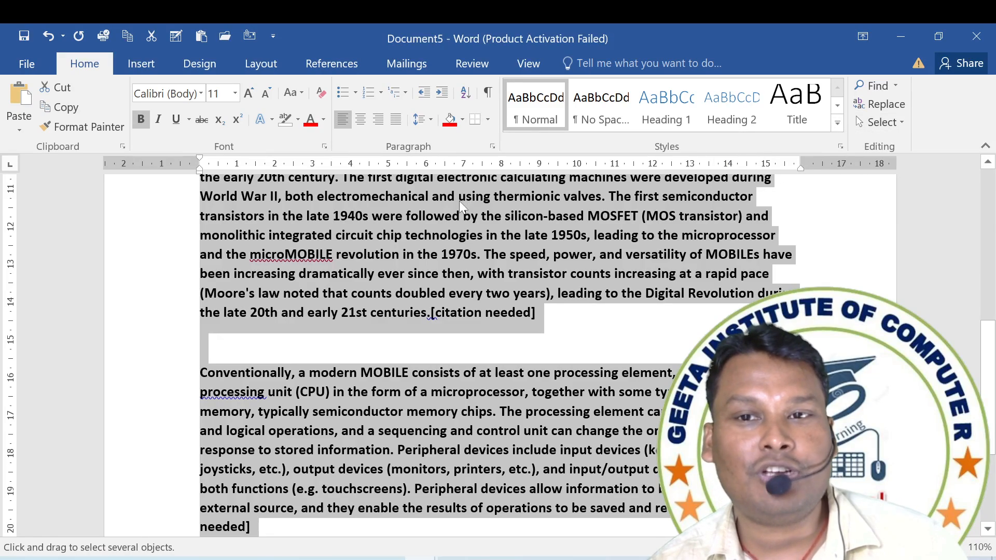
pyautogui.moveTo(448, 194); pyautogui.dragTo(614, 274)
pyautogui.click(869, 124)
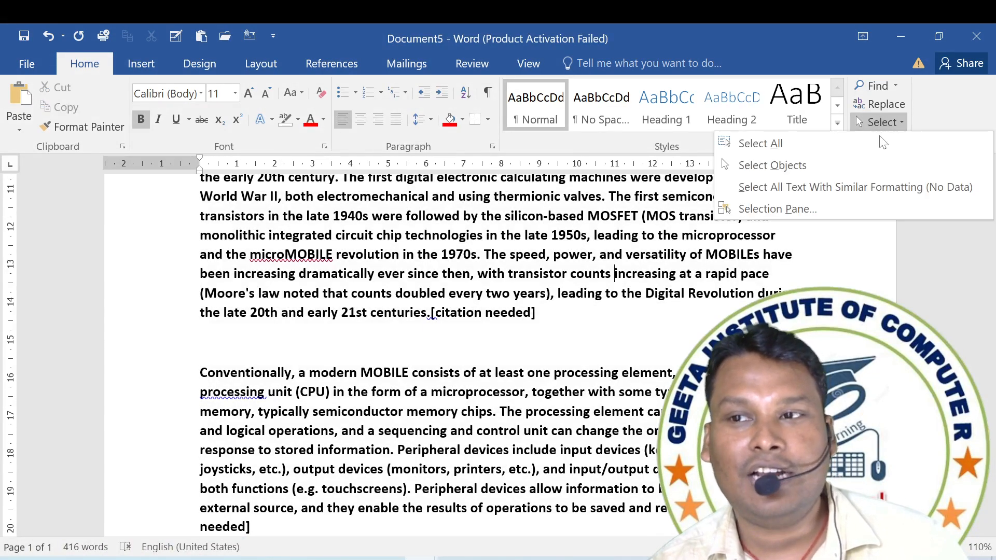
pyautogui.click(816, 170)
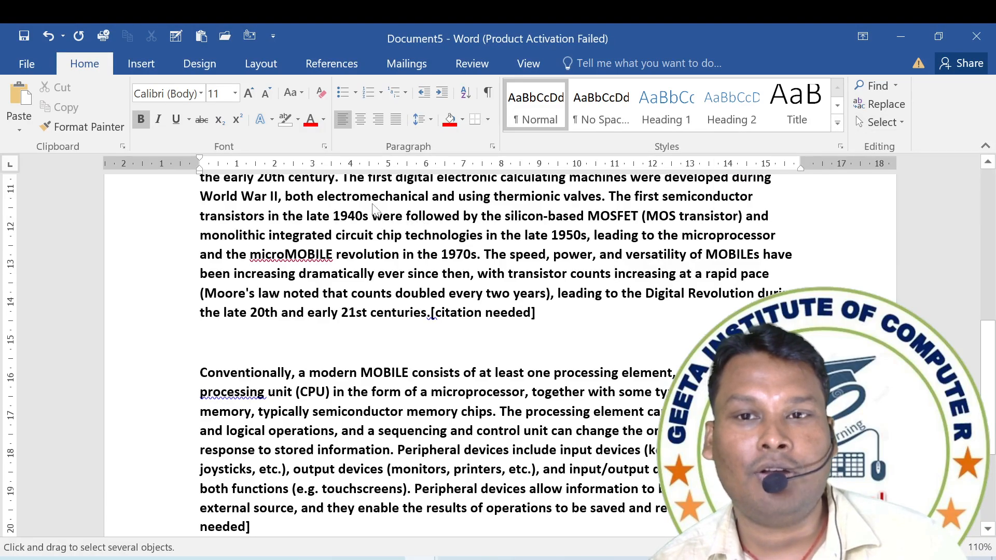
pyautogui.moveTo(373, 204); pyautogui.dragTo(638, 322)
pyautogui.click(600, 216)
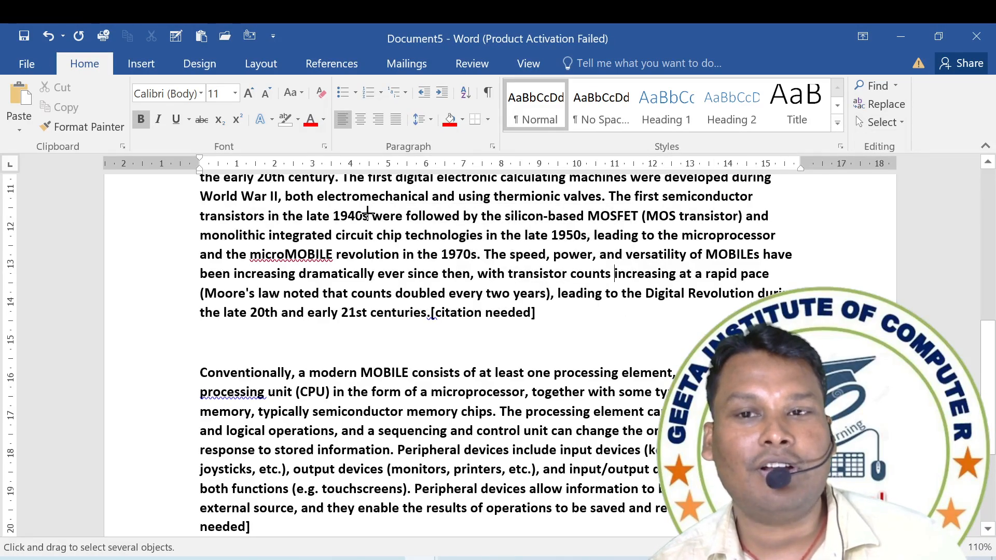
# Select all text with formatting similar to the text at the cursor.
pyautogui.click(876, 123)
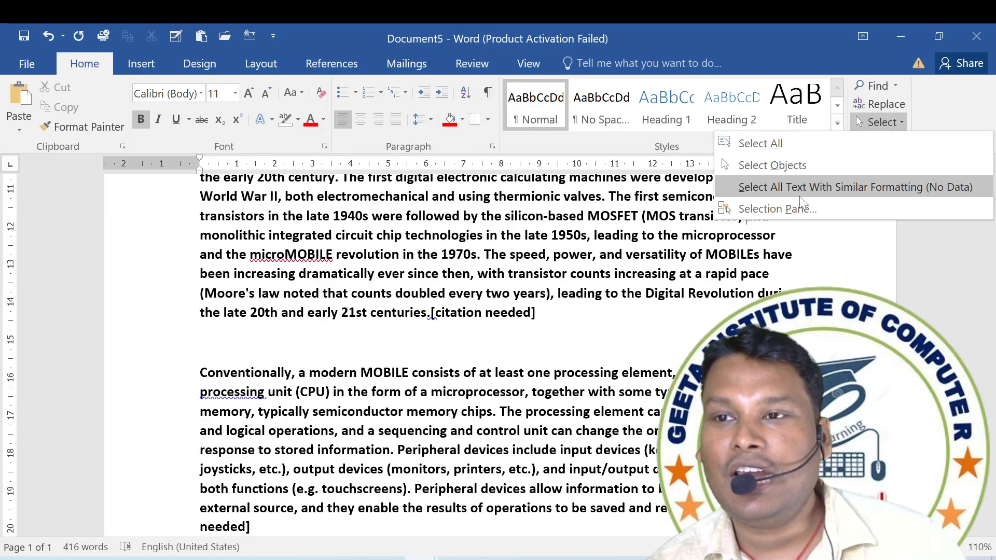
pyautogui.click(789, 187)
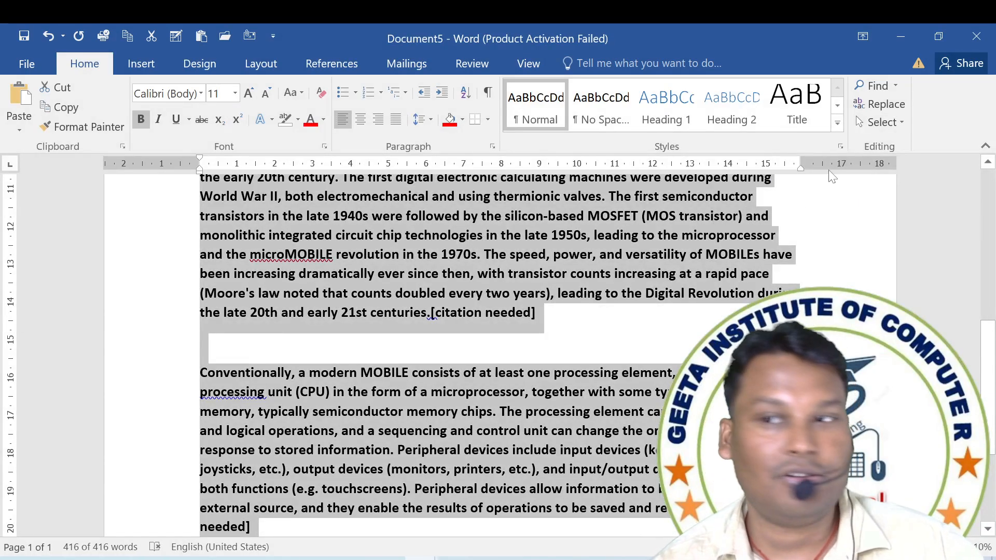
pyautogui.click(888, 125)
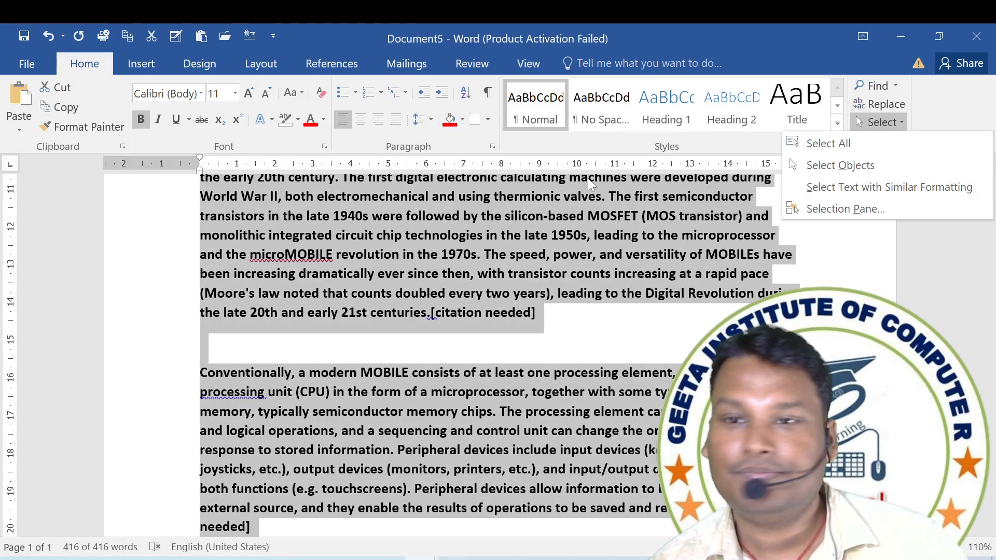
pyautogui.click(510, 202)
# Apply a red font colour to the whole paragraph starting with "A broad range of industrial and consumer products".
pyautogui.scroll(1, 481, 216)
pyautogui.scroll(5, 482, 216)
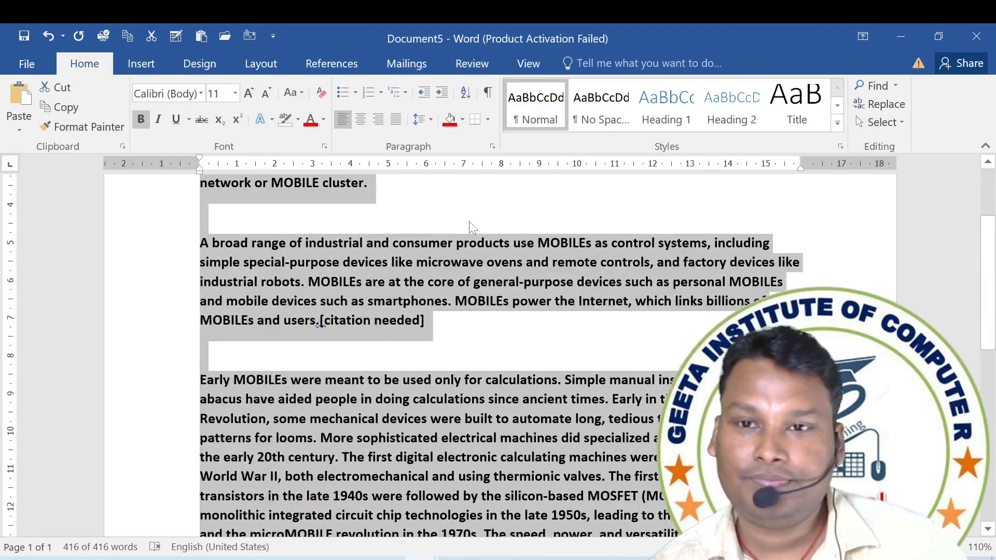
pyautogui.click(460, 320)
pyautogui.moveTo(436, 324); pyautogui.dragTo(200, 243)
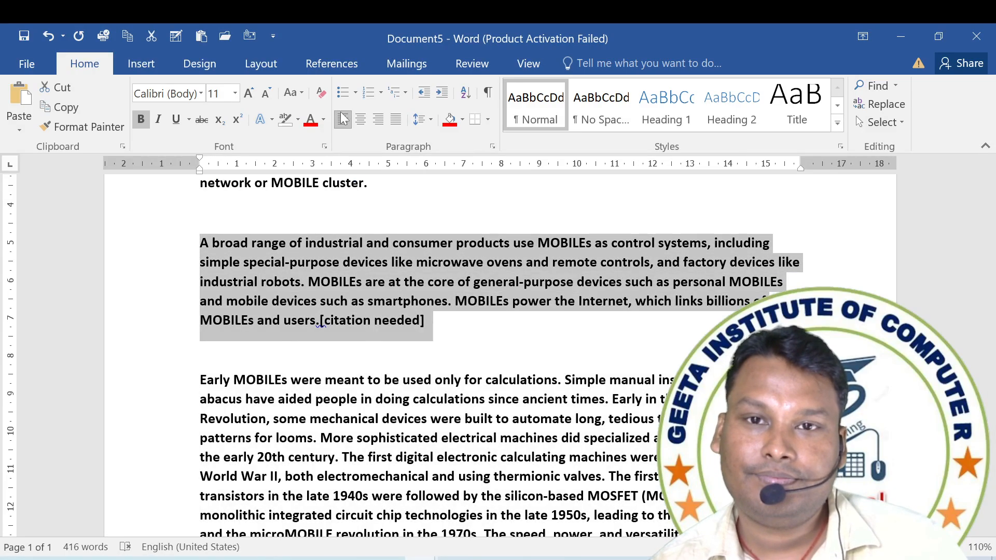
pyautogui.click(311, 119)
# Apply a red font colour from the last line of the "Early MOBILEs" paragraph through the "joysticks" line of the "Conventionally" paragraph.
pyautogui.scroll(-5, 317, 174)
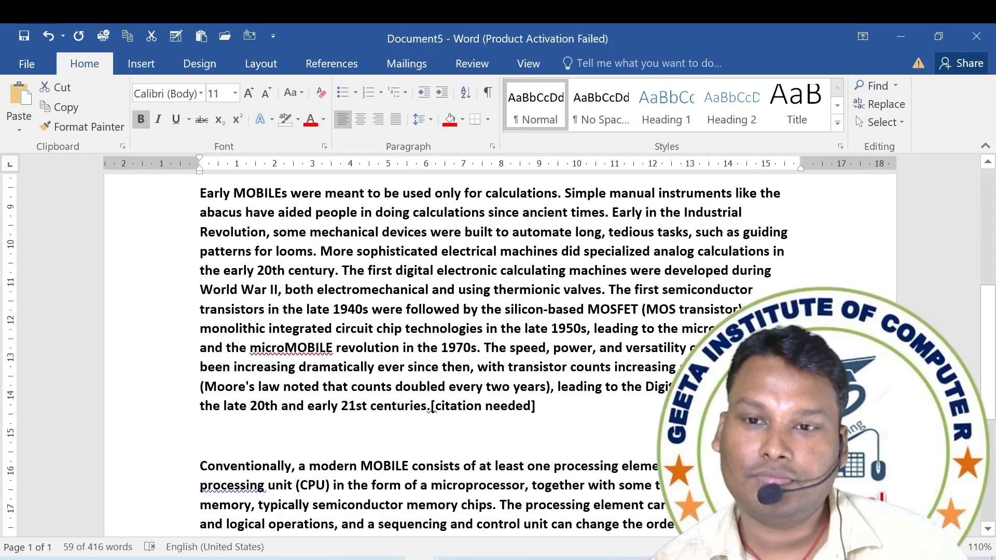
pyautogui.moveTo(669, 469); pyautogui.dragTo(201, 311)
pyautogui.click(310, 120)
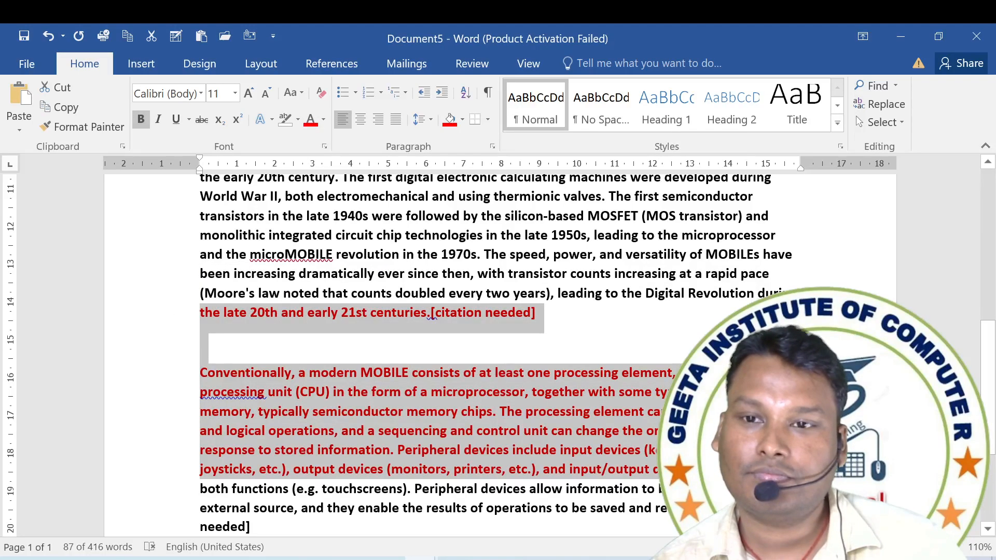
# Select all text with formatting similar to the red part of the "Conventionally" paragraph and clear the selection again.
pyautogui.click(506, 372)
pyautogui.click(878, 123)
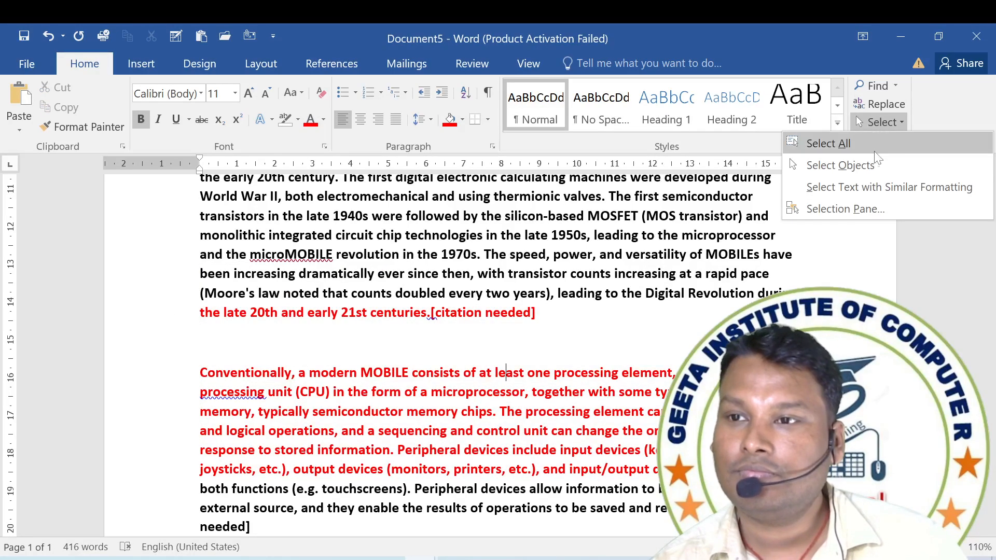
pyautogui.click(856, 187)
pyautogui.scroll(5, 545, 345)
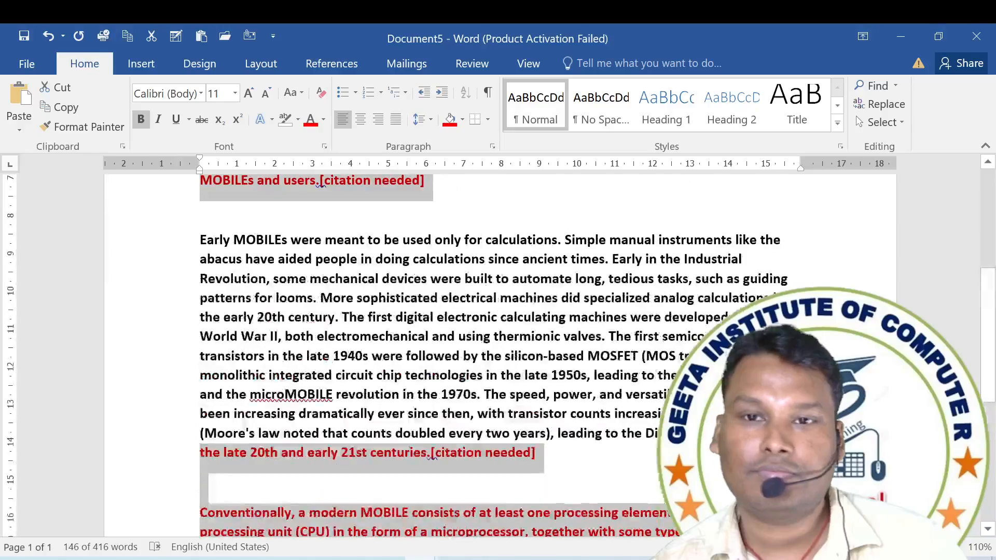
pyautogui.click(545, 345)
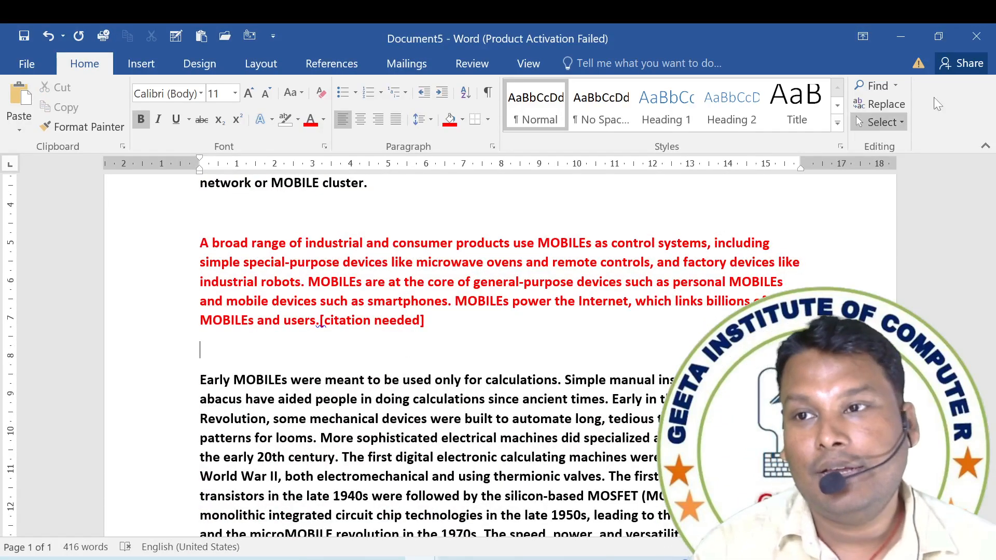
# Select all text with formatting similar to the red paragraph starting with "A broad range of industrial and consumer products".
pyautogui.click(885, 121)
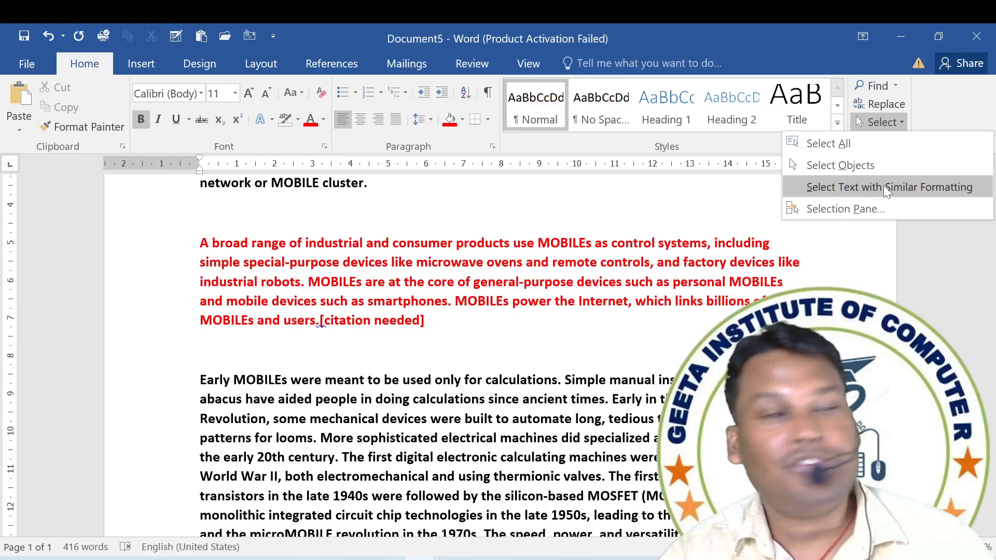
pyautogui.click(809, 340)
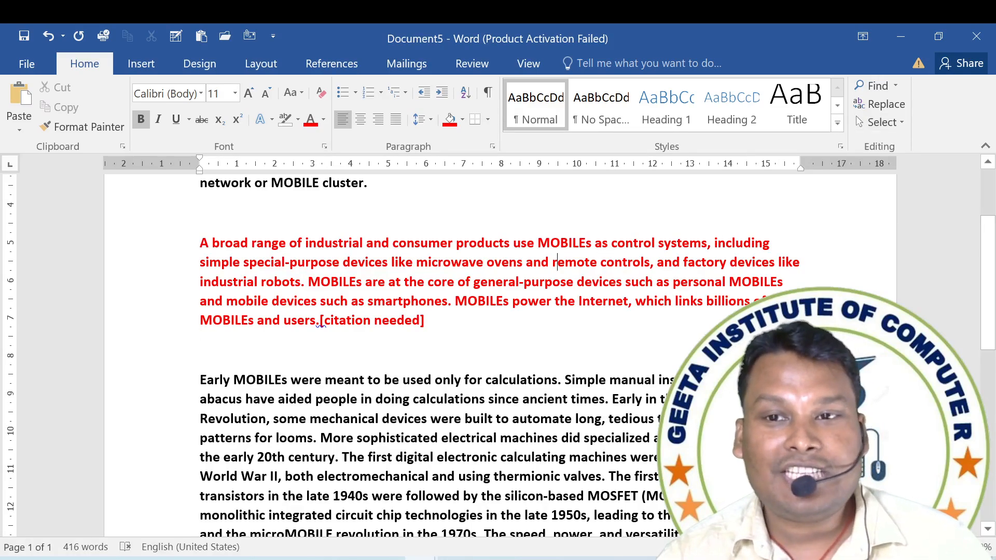
pyautogui.click(561, 243)
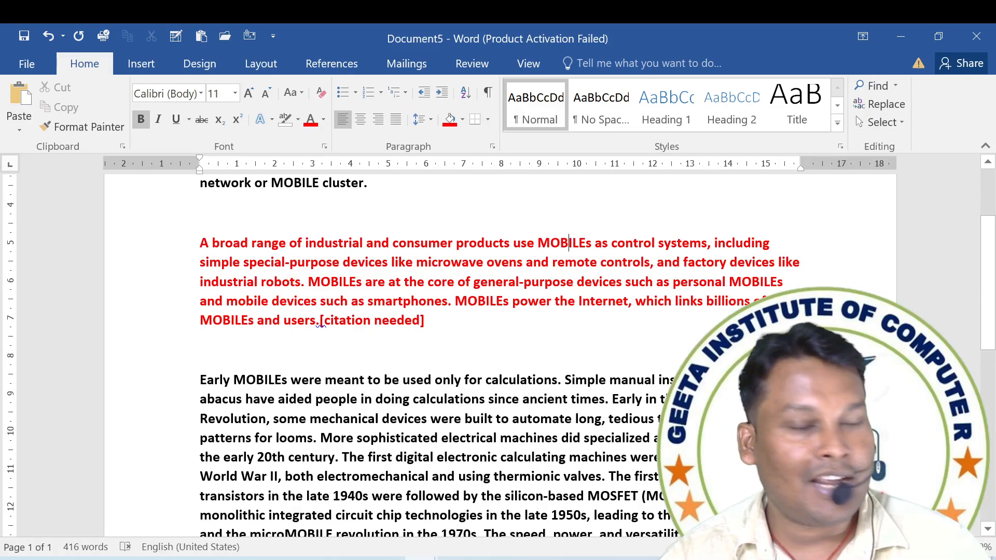
pyautogui.click(880, 122)
pyautogui.click(860, 188)
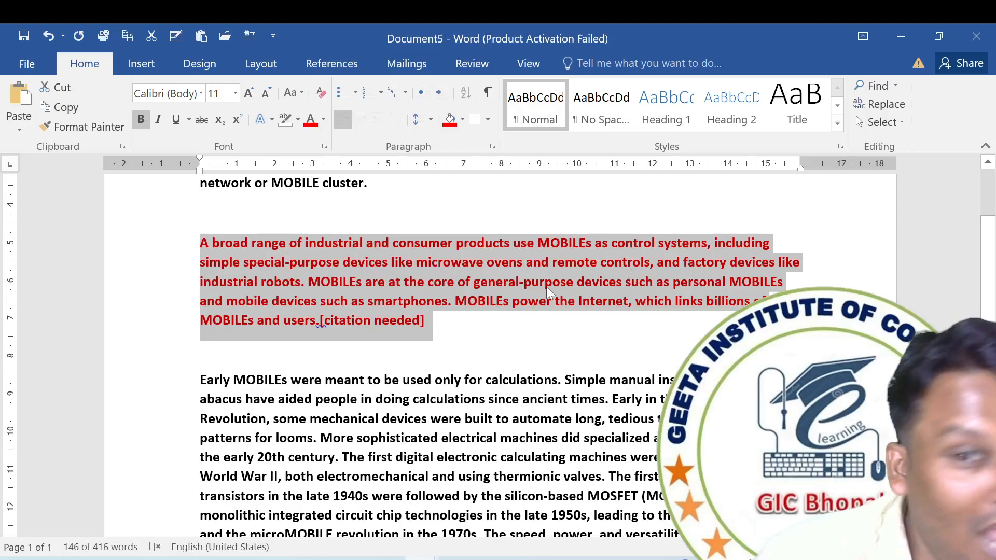
pyautogui.scroll(-3, 498, 353)
pyautogui.scroll(-2, 496, 415)
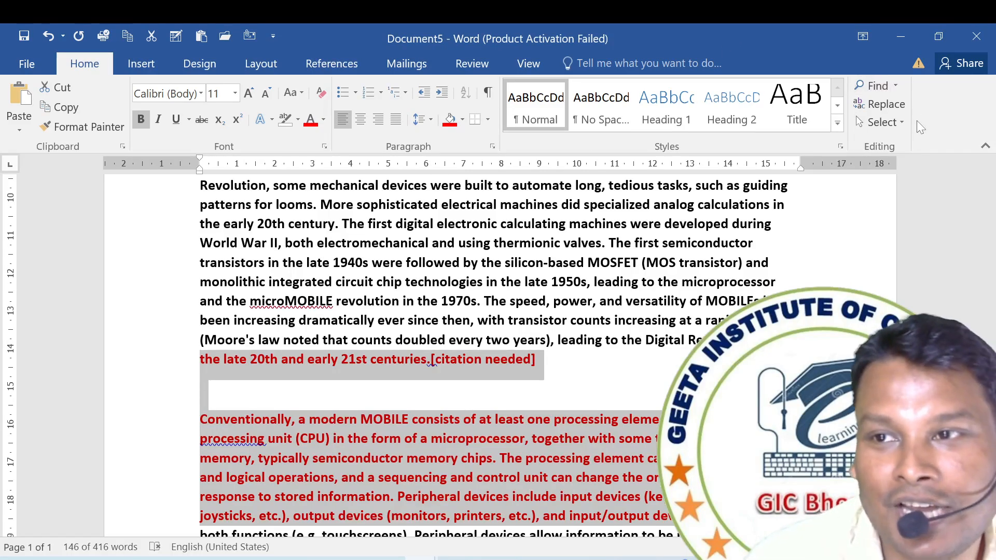
# Examine which red passages across the page are included in the similar-formatting selection.
pyautogui.click(901, 123)
pyautogui.click(460, 293)
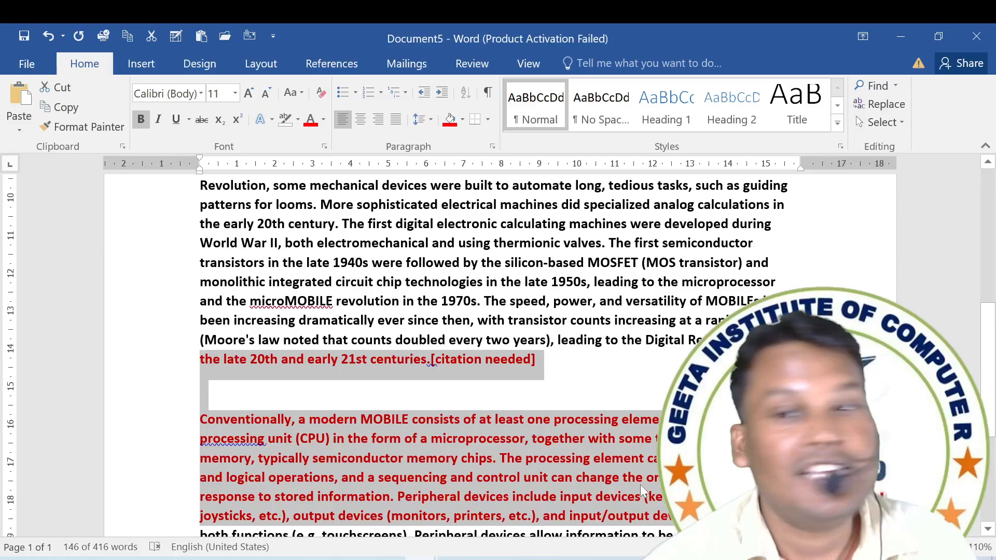
pyautogui.scroll(-10, 558, 401)
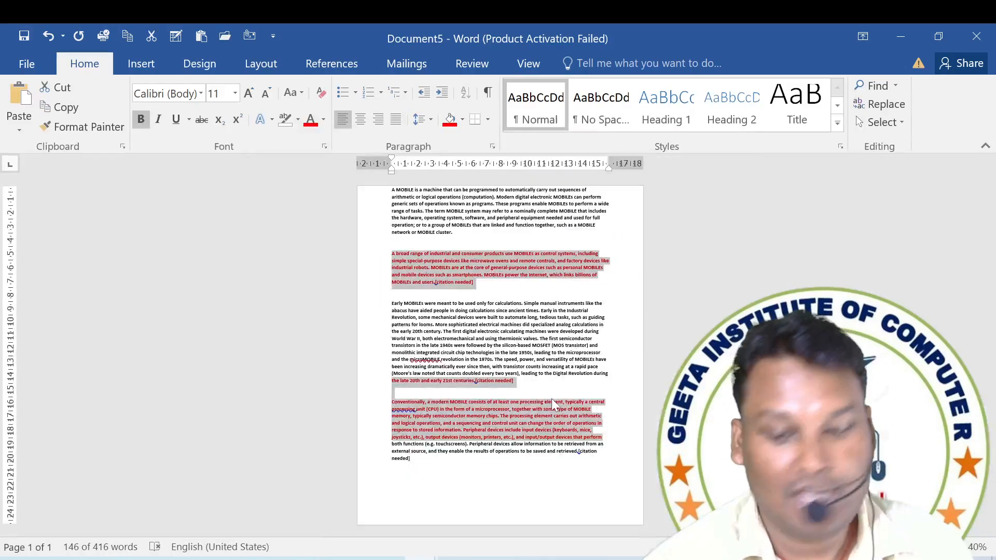
pyautogui.scroll(12, 551, 399)
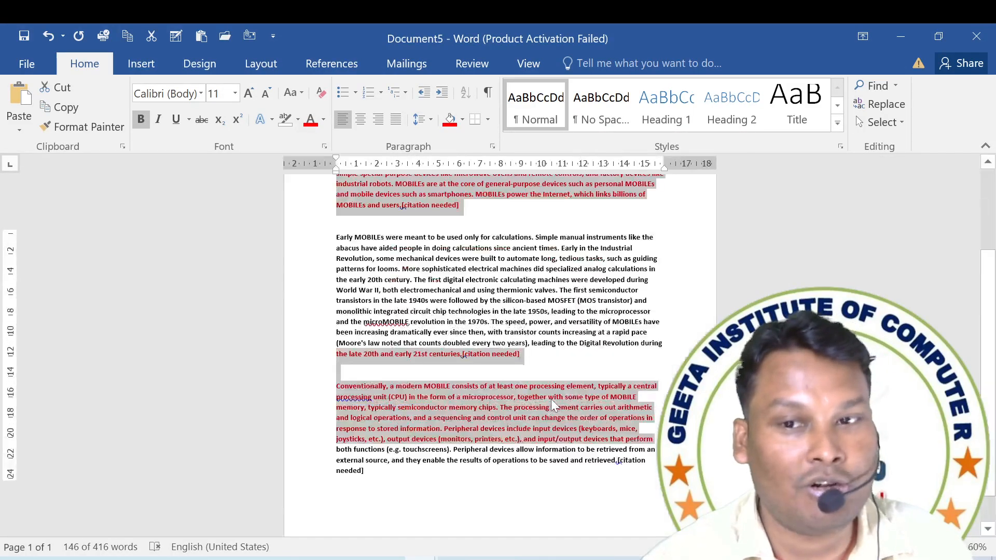
pyautogui.scroll(-8, 551, 400)
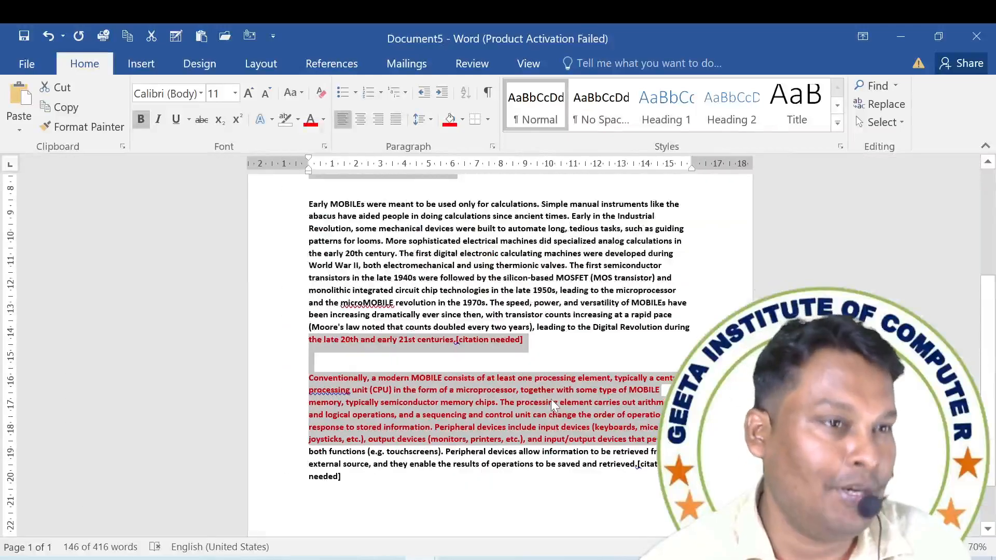
pyautogui.scroll(4, 551, 400)
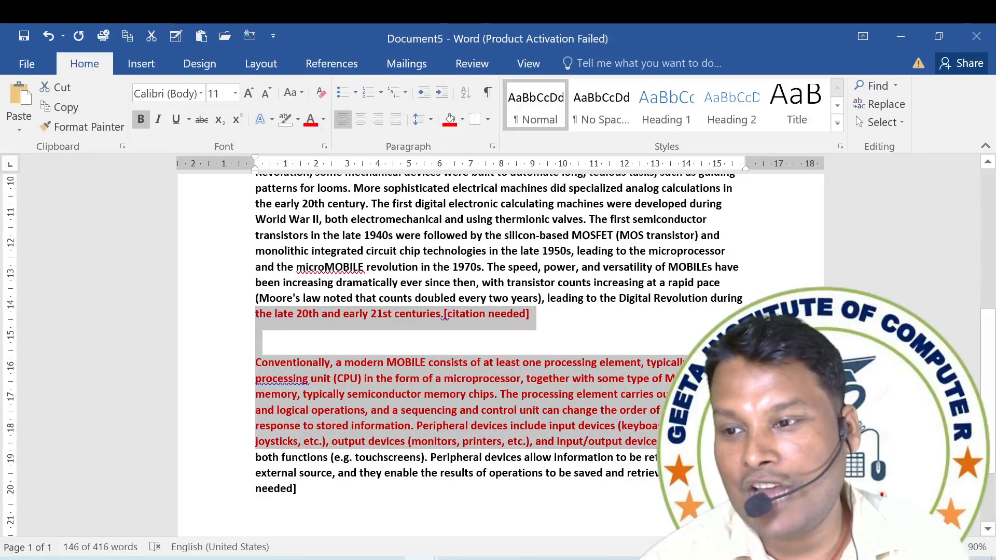
pyautogui.scroll(5, 551, 400)
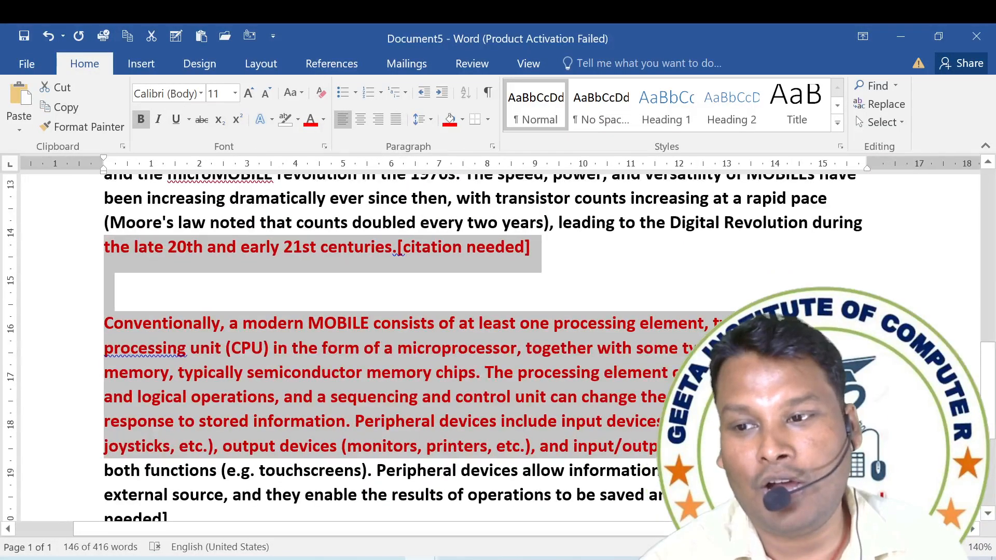
pyautogui.scroll(-9, 551, 400)
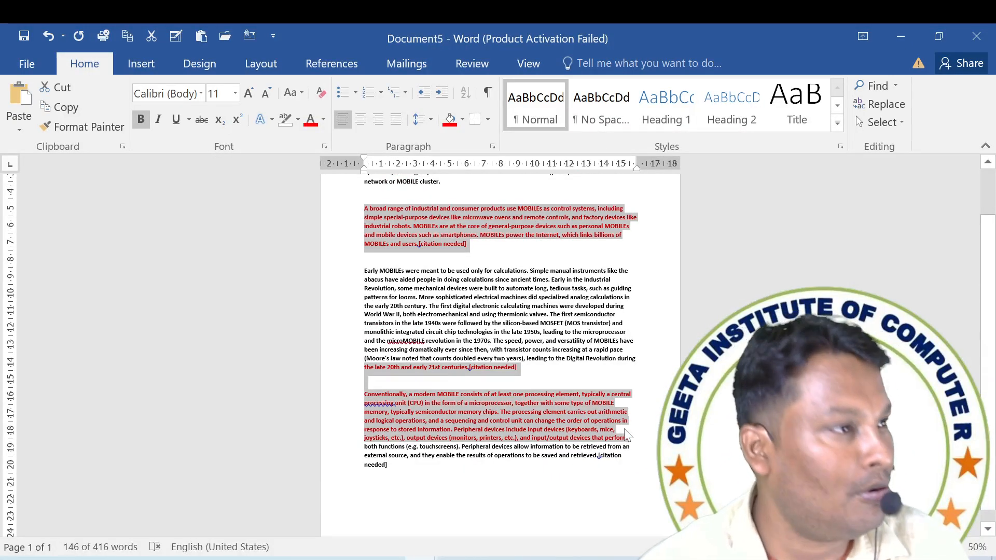
pyautogui.scroll(4, 624, 428)
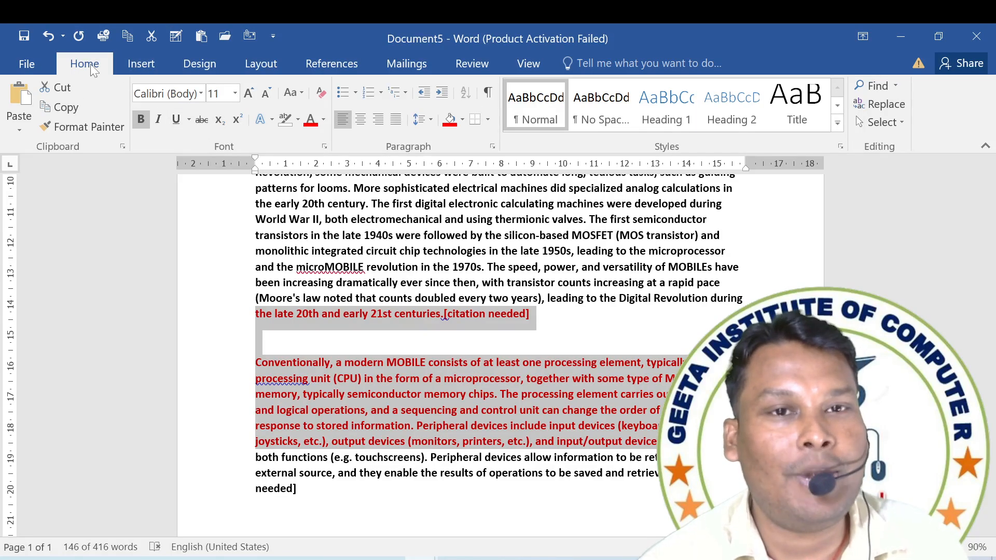
# Select the word "revolution", collapse the ribbon to its tab names and show the Home commands temporarily.
pyautogui.doubleClick(391, 267)
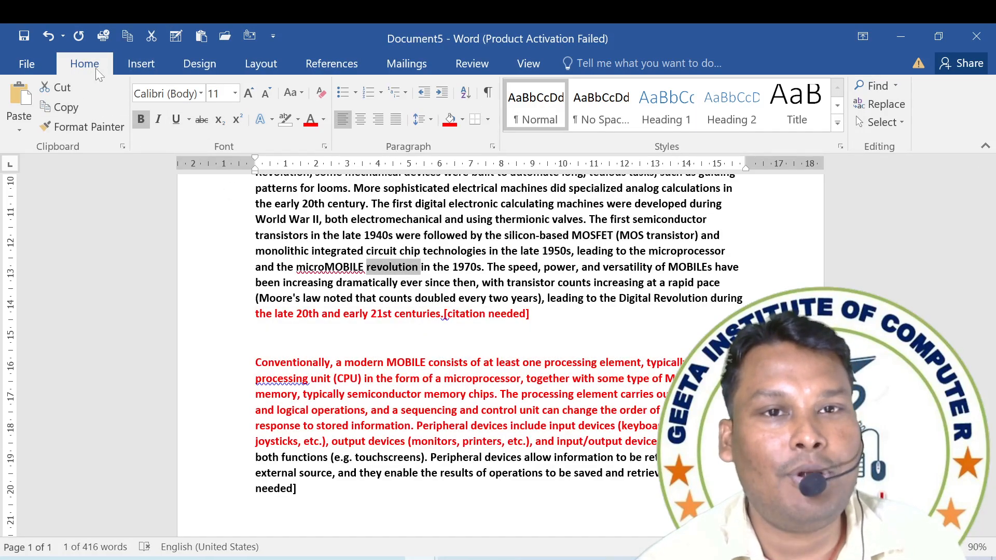
pyautogui.doubleClick(95, 68)
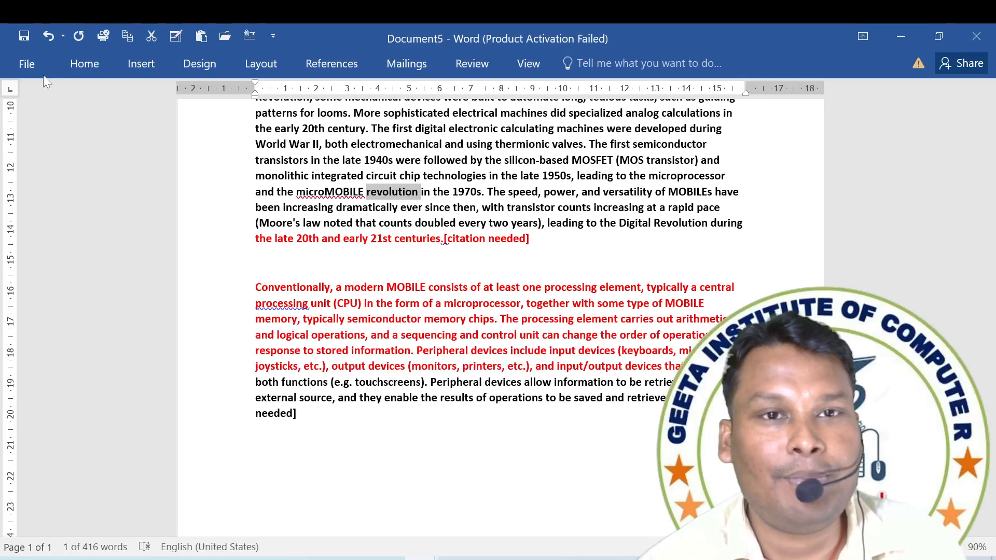
pyautogui.click(76, 64)
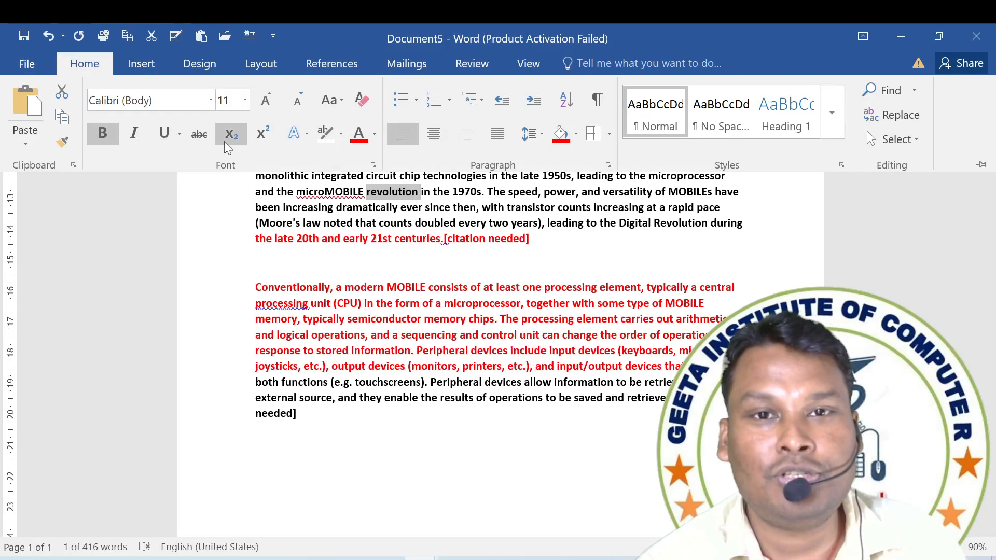
# Italicise the red text from "20th and early 21st centuries" through the "joysticks" line of the "Conventionally" paragraph.
pyautogui.click(392, 251)
pyautogui.moveTo(296, 239); pyautogui.dragTo(721, 366)
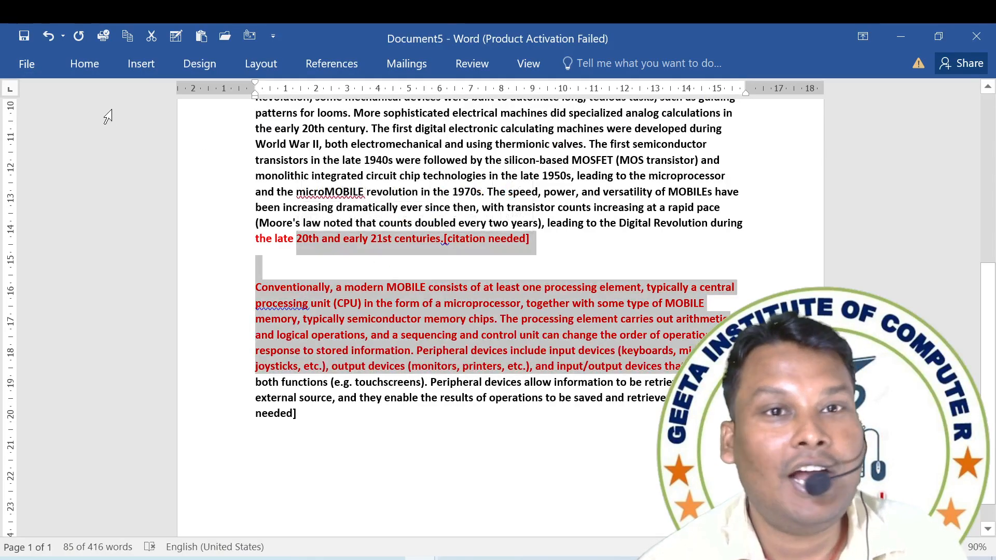
pyautogui.click(83, 63)
pyautogui.click(138, 134)
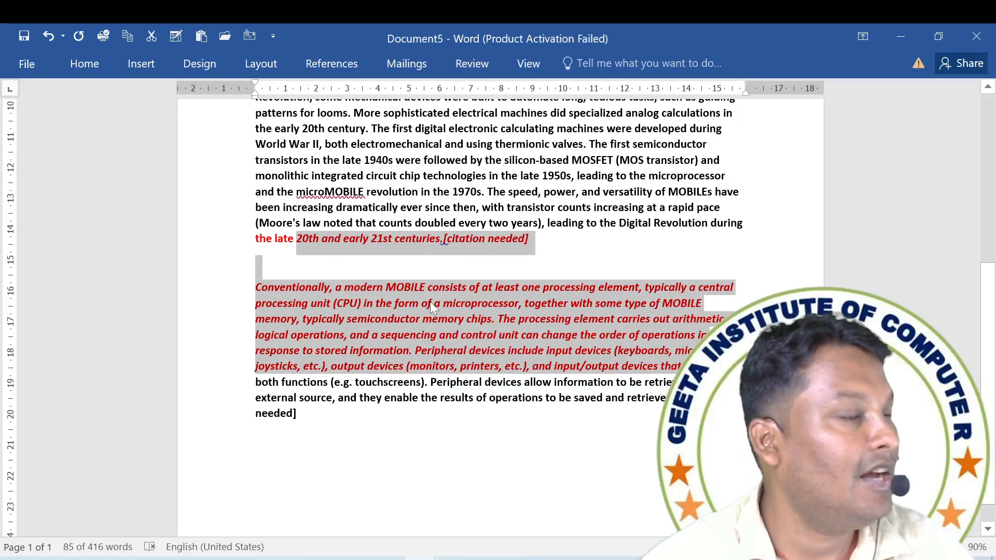
# Restore the full ribbon and insert the text "DYUTY" before "every two years" in the "Early MOBILEs" paragraph.
pyautogui.click(88, 64)
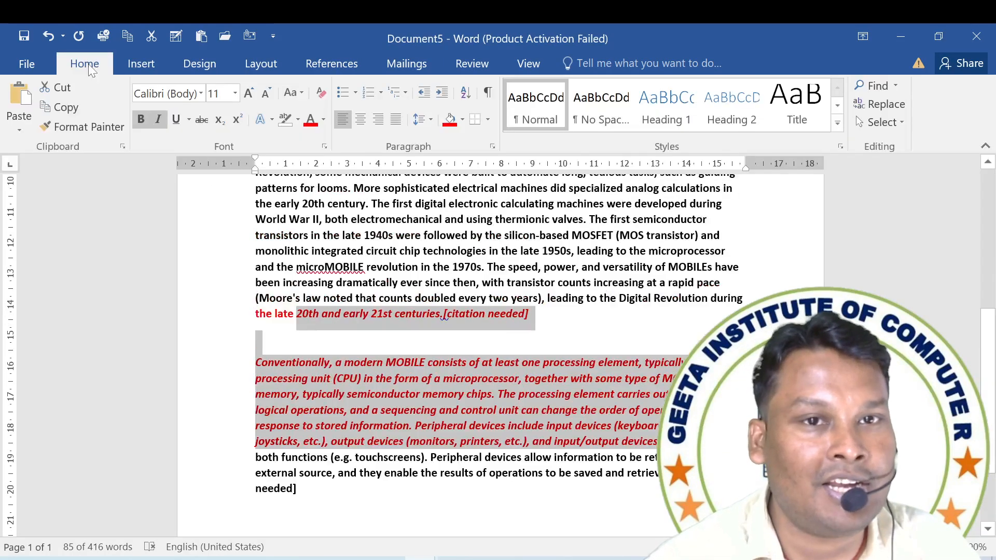
pyautogui.click(454, 345)
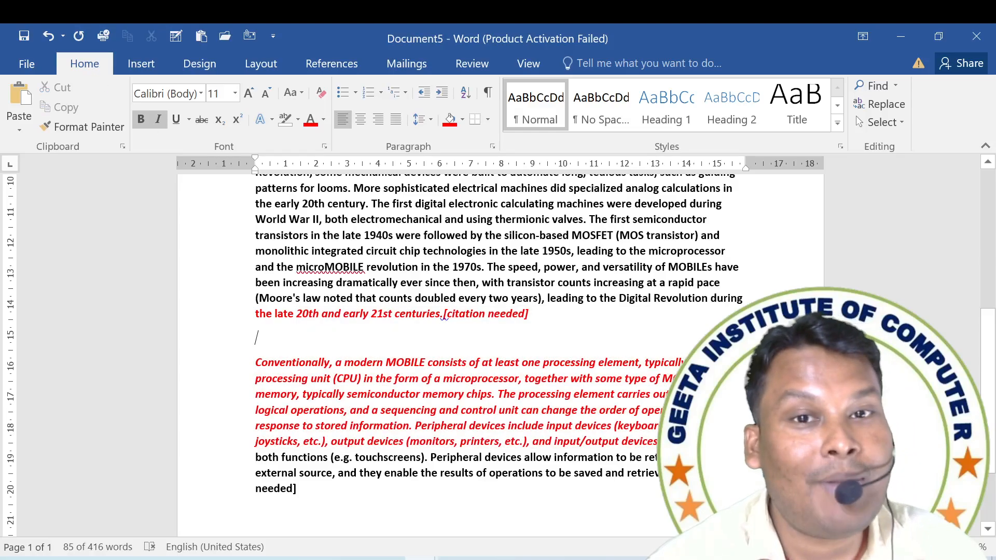
pyautogui.press('Up')
pyautogui.press('Up')
pyautogui.write('DYUTY')
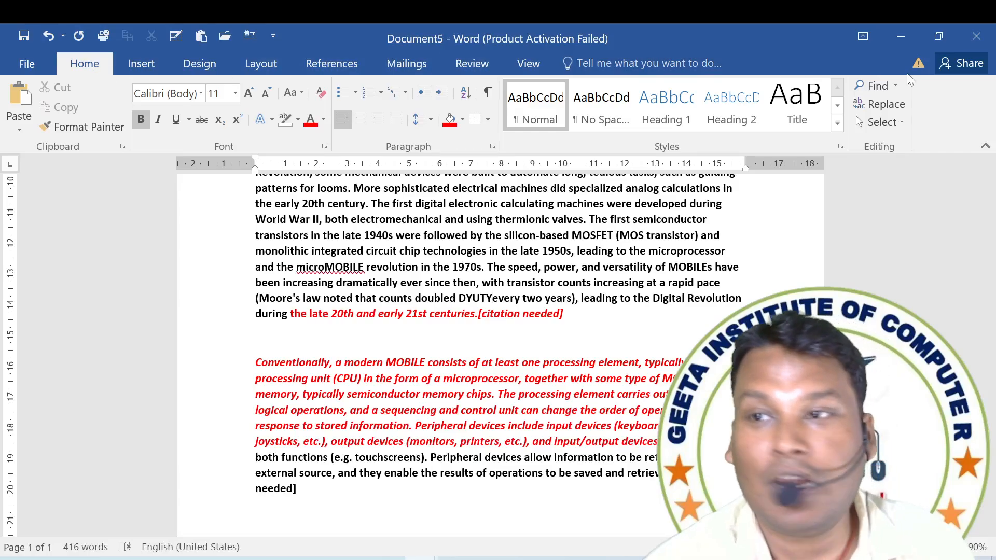
# Collapse and restore the ribbon, collapse it once more, and pin it open again.
pyautogui.doubleClick(79, 63)
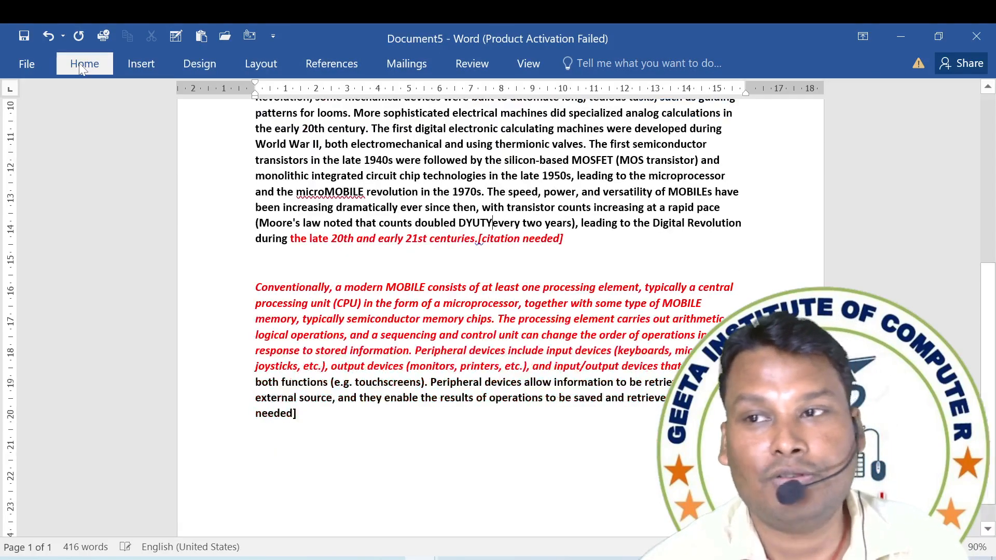
pyautogui.doubleClick(96, 67)
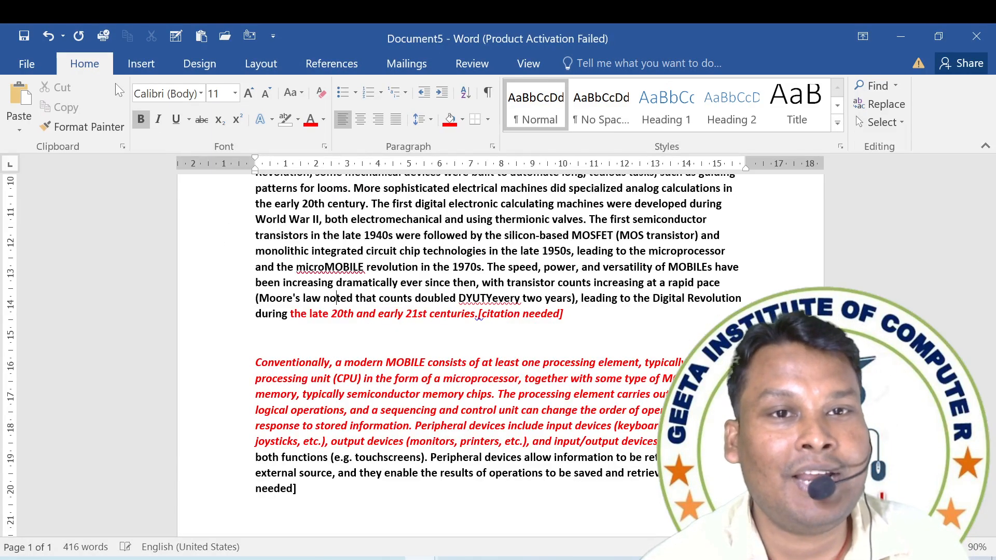
pyautogui.doubleClick(100, 67)
pyautogui.click(100, 67)
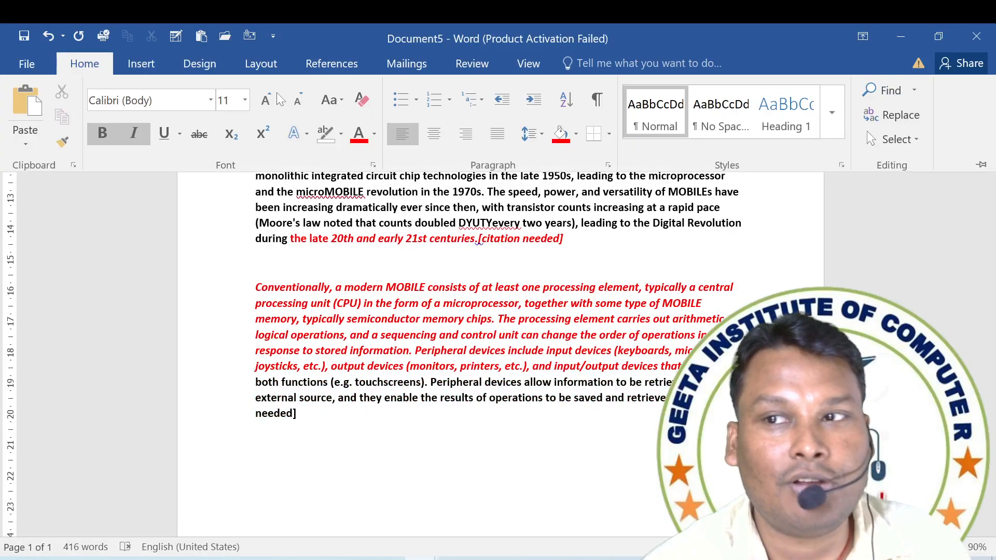
pyautogui.click(982, 165)
# Insert the text "GKJLGHJ" before the final letter of "leading" in the "Early MOBILEs" paragraph.
pyautogui.click(608, 251)
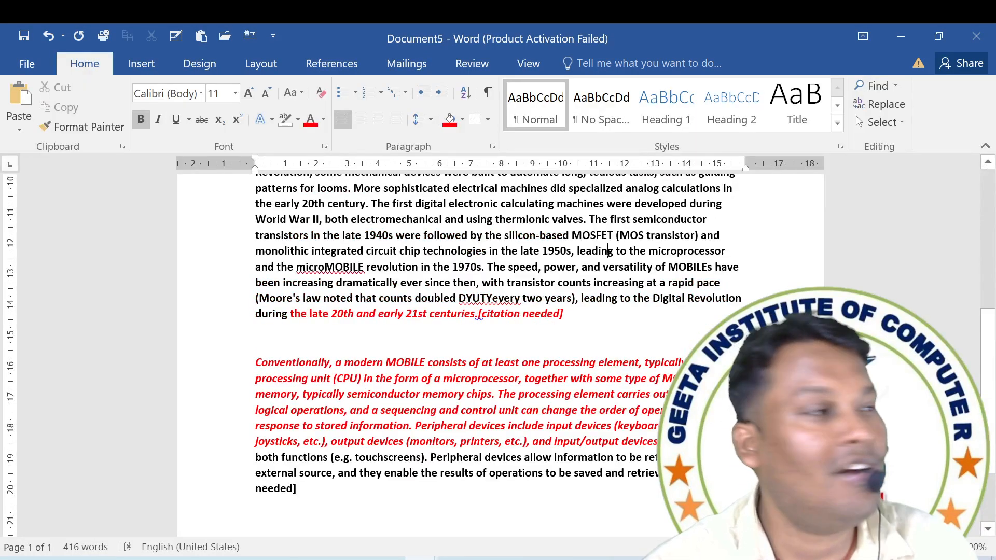
pyautogui.write('GKJLGHJ')
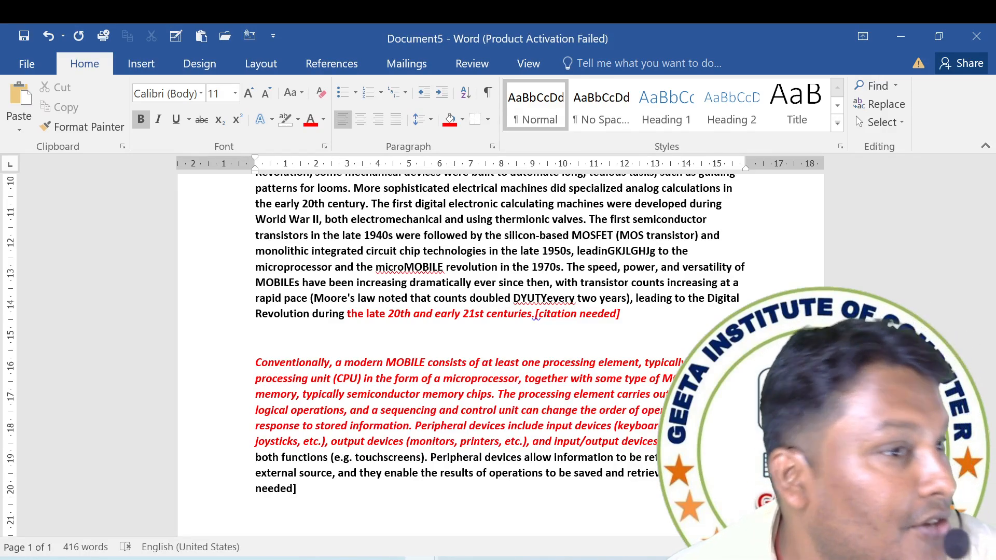
# Switch to the Wikipedia Computer article in the browser and clear its text selection.
pyautogui.hotkey('alt', 'Tab')
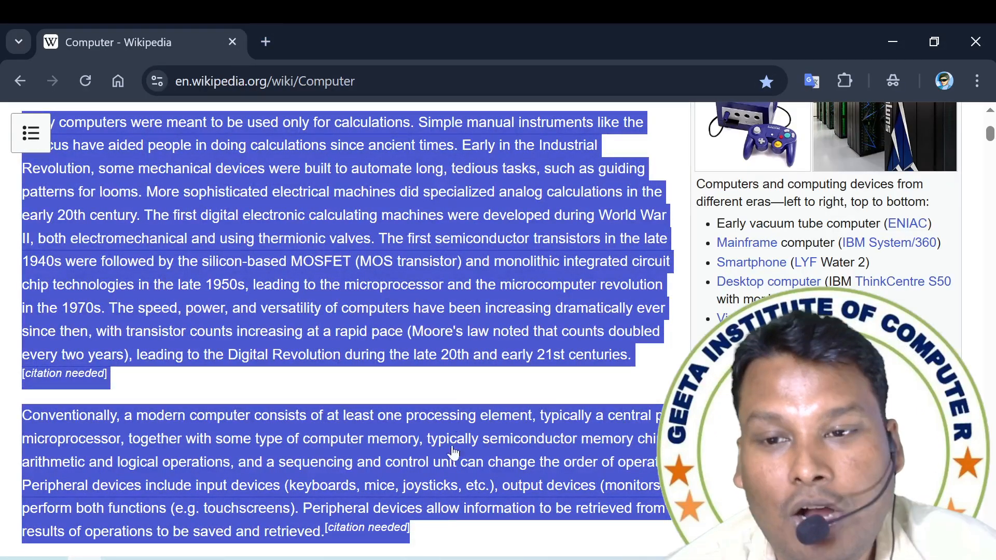
pyautogui.click(454, 394)
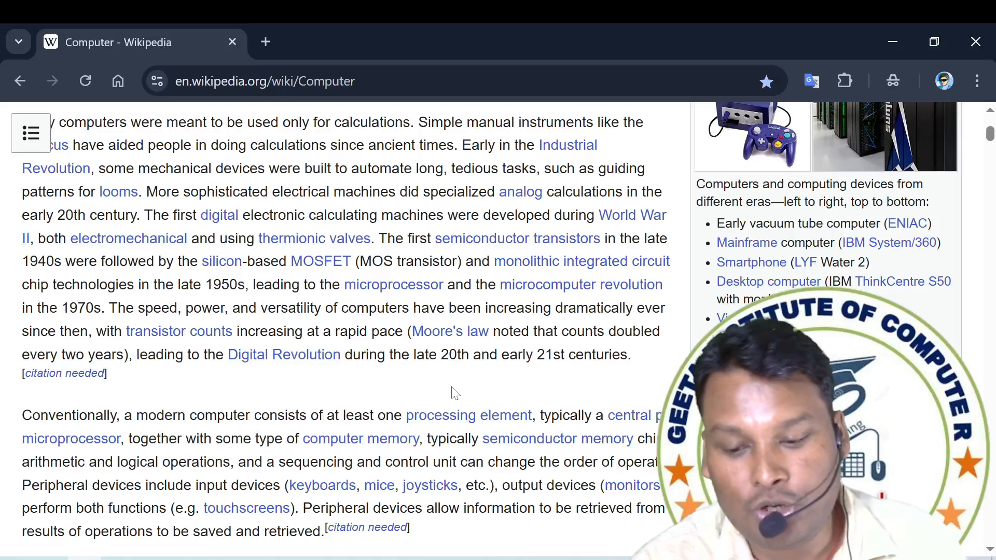